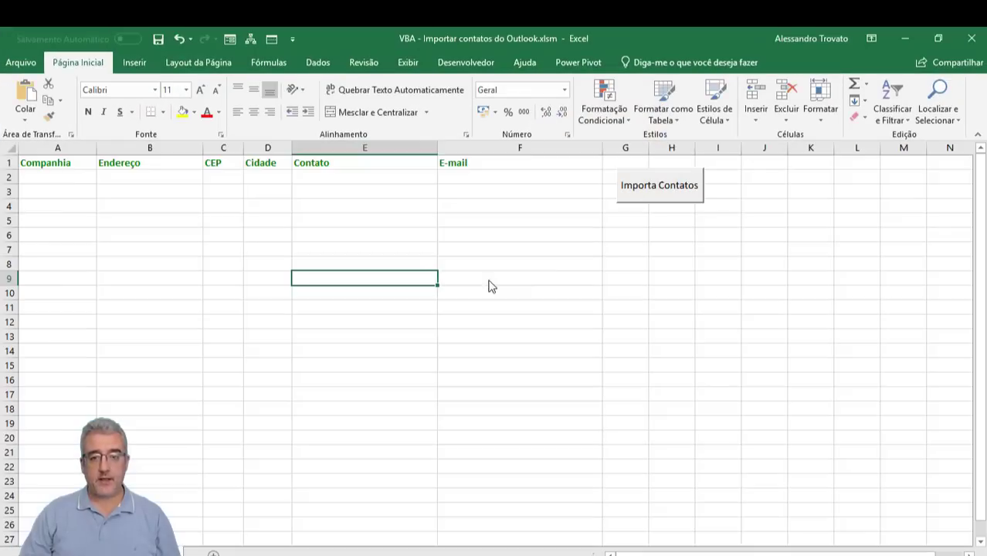
Run the Importa Contatos macro and dismiss the 'Processo concluído!' message.
click(495, 287)
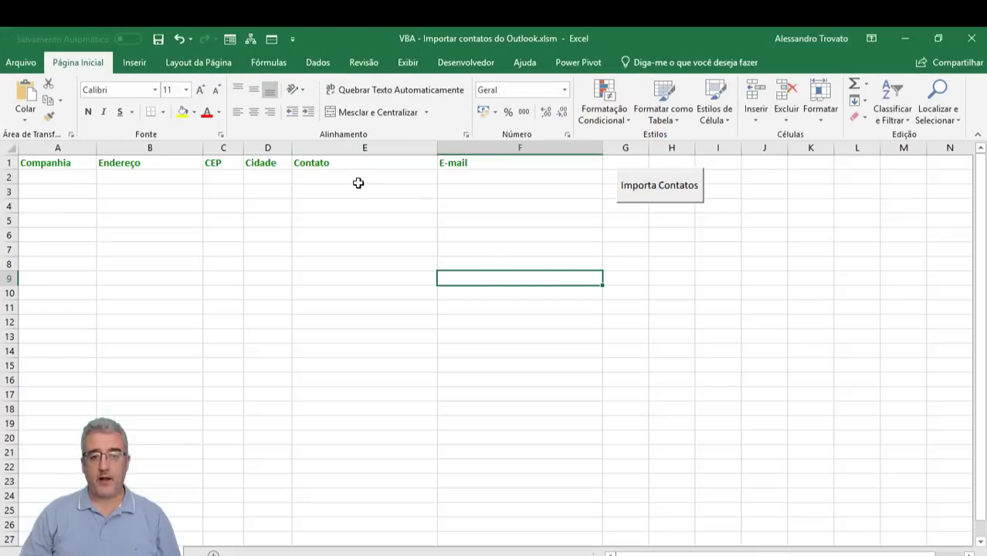
click(352, 198)
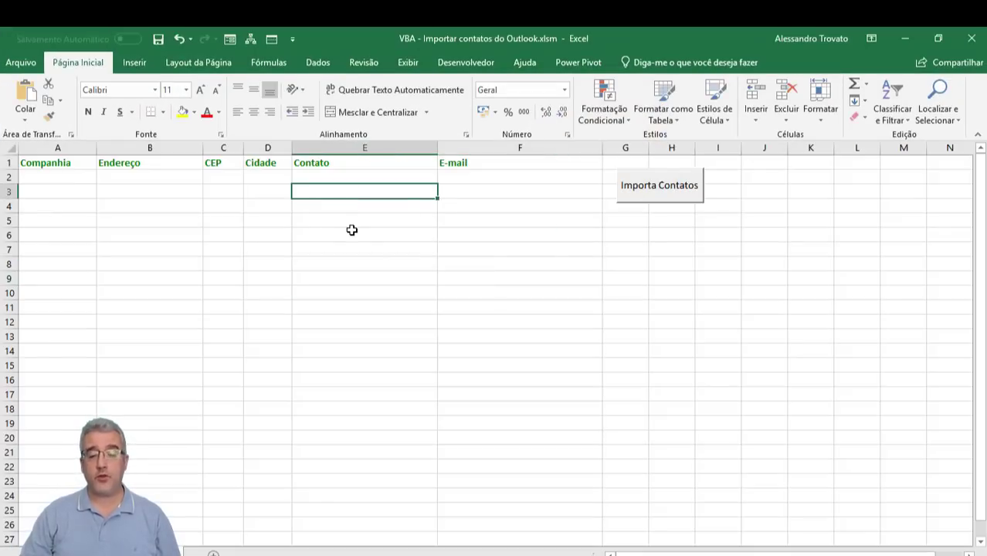
click(633, 199)
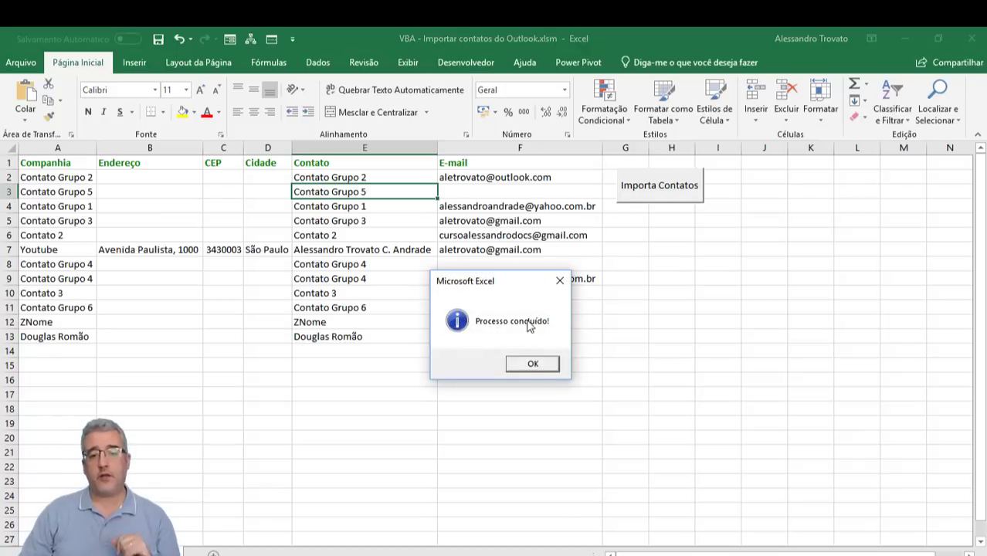
click(531, 367)
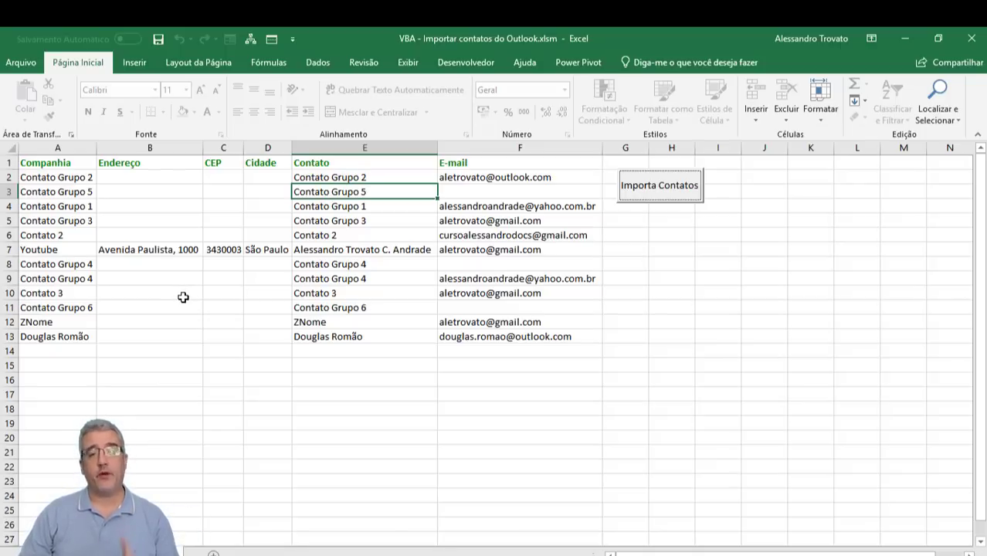
Review the twelve imported rows of company, contact and e-mail, starting at Contato Grupo 1.
mouse_move(54, 148)
mouse_down()
mouse_move(182, 157)
mouse_move(62, 152)
mouse_up()
click(57, 166)
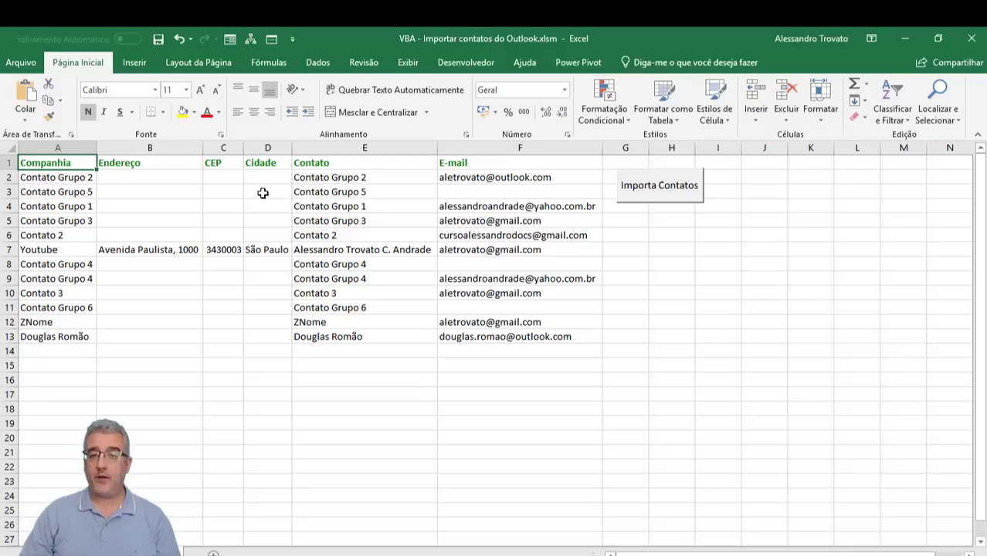
click(480, 225)
click(297, 222)
click(267, 222)
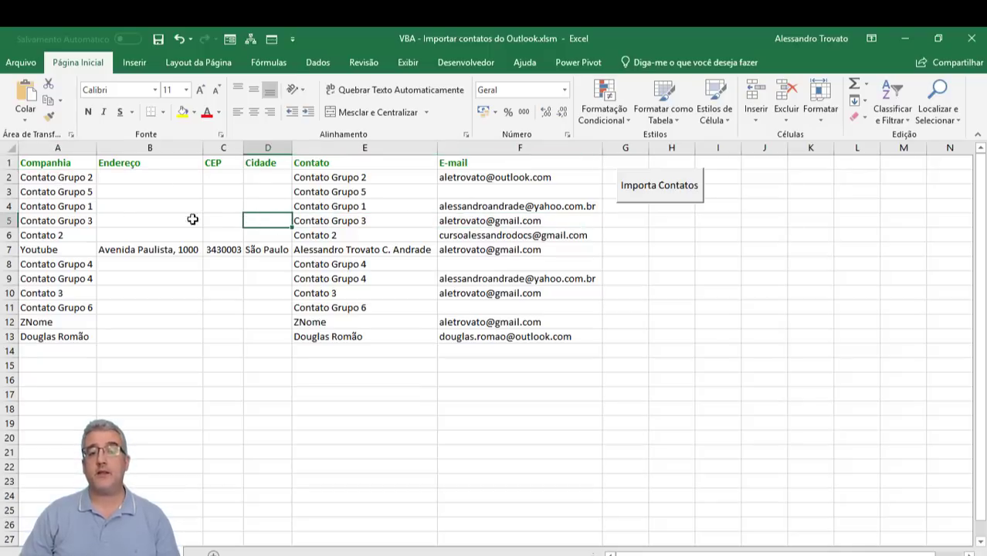
click(192, 218)
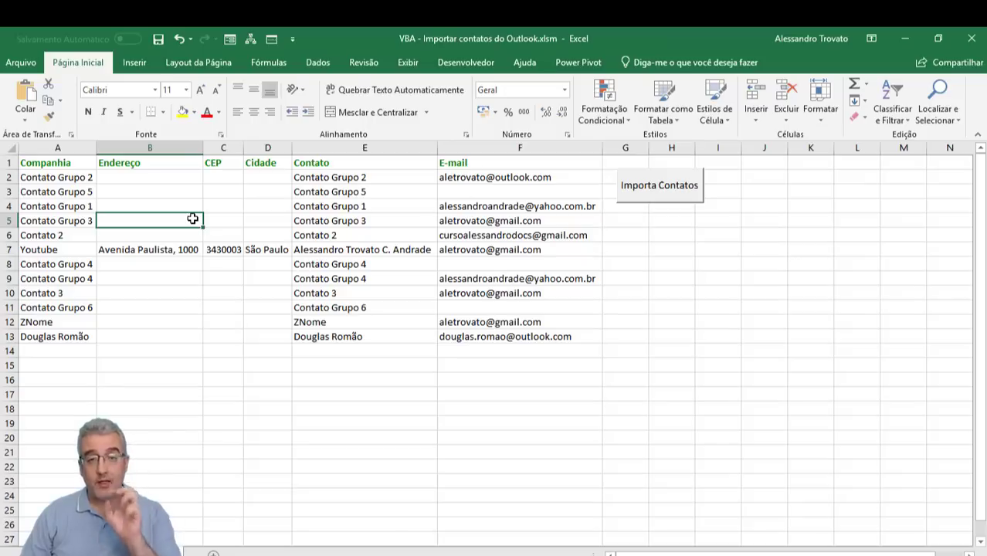
click(422, 209)
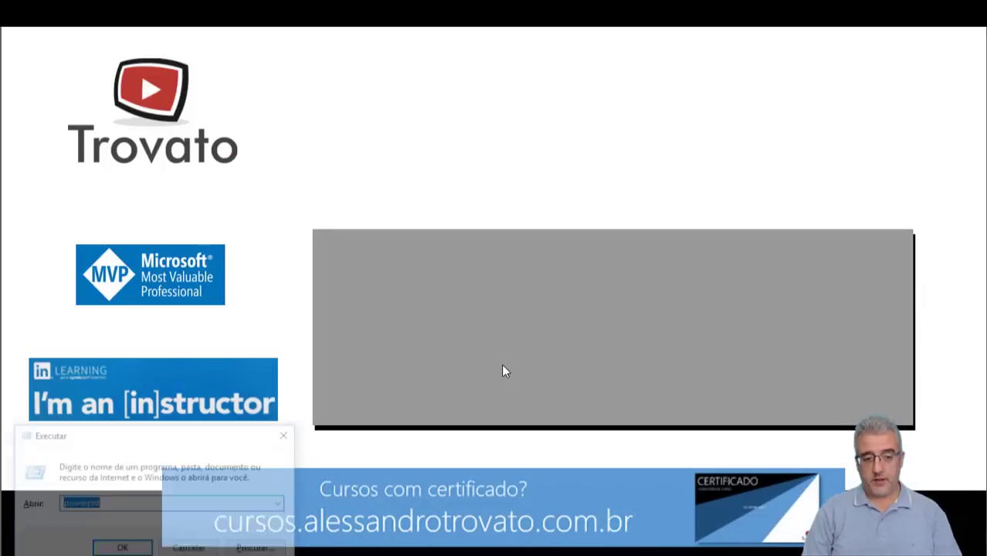
Relaunch Excel with 'excel /s' read-only, open blank workbook Pasta1, and maximize its VBA editor.
text(excel )
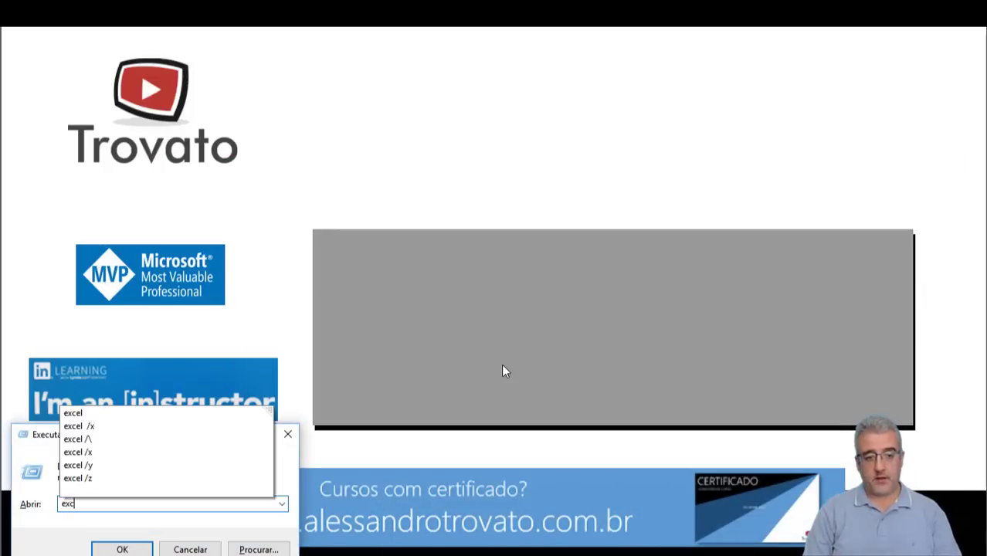
text(/s)
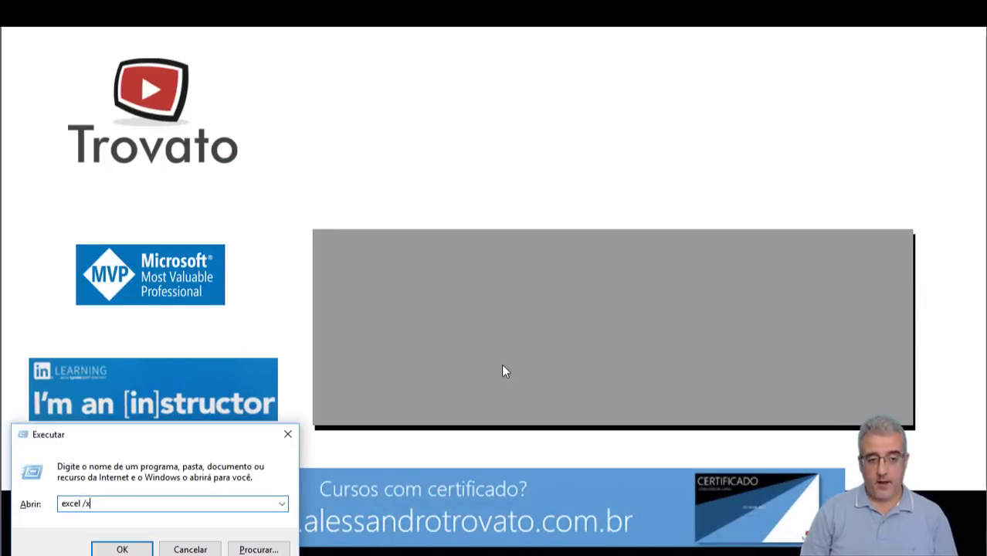
key(Return)
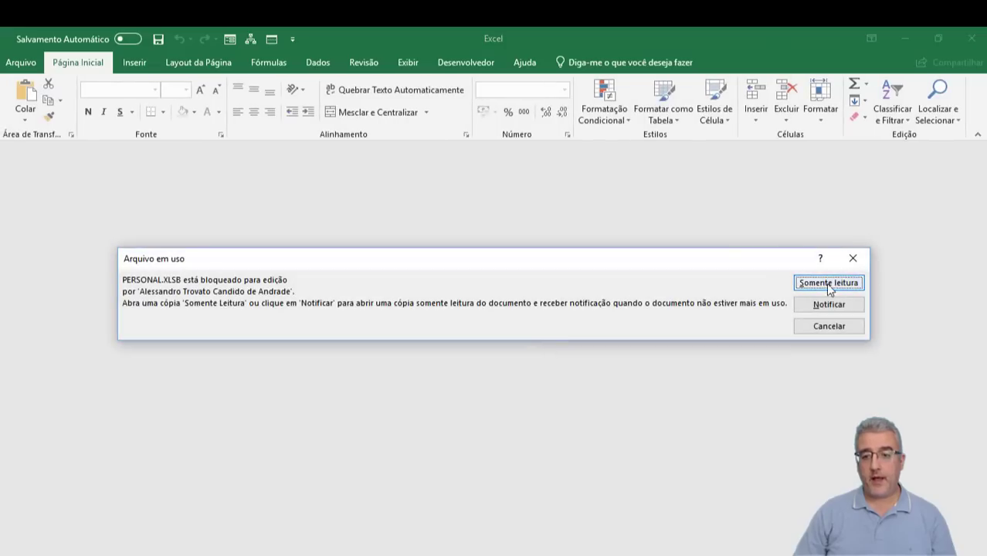
click(828, 282)
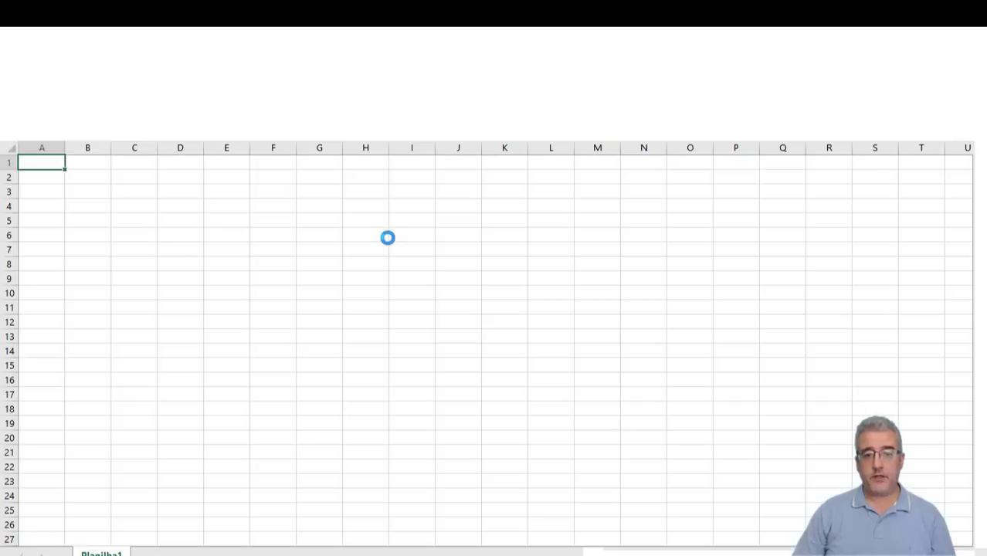
click(388, 237)
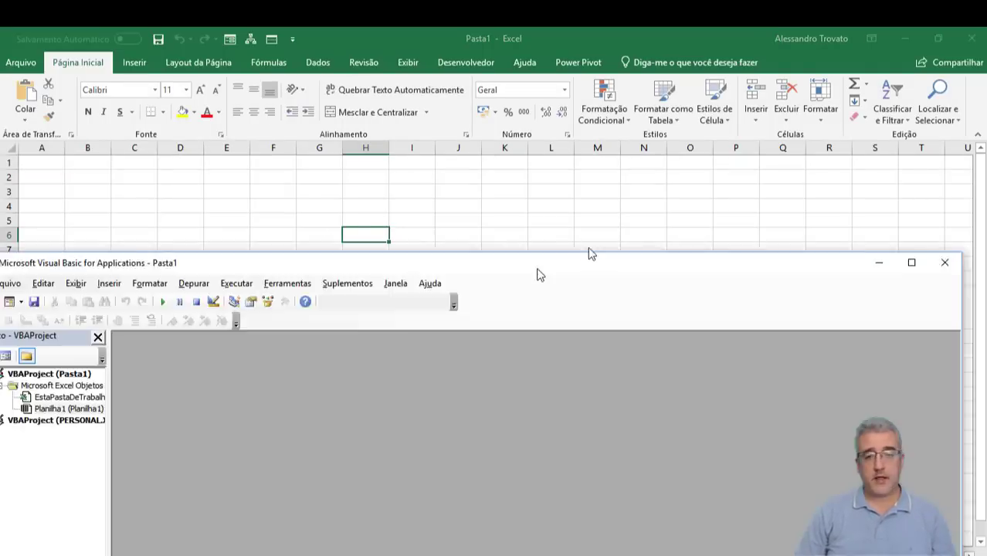
drag(535, 263, 600, 34)
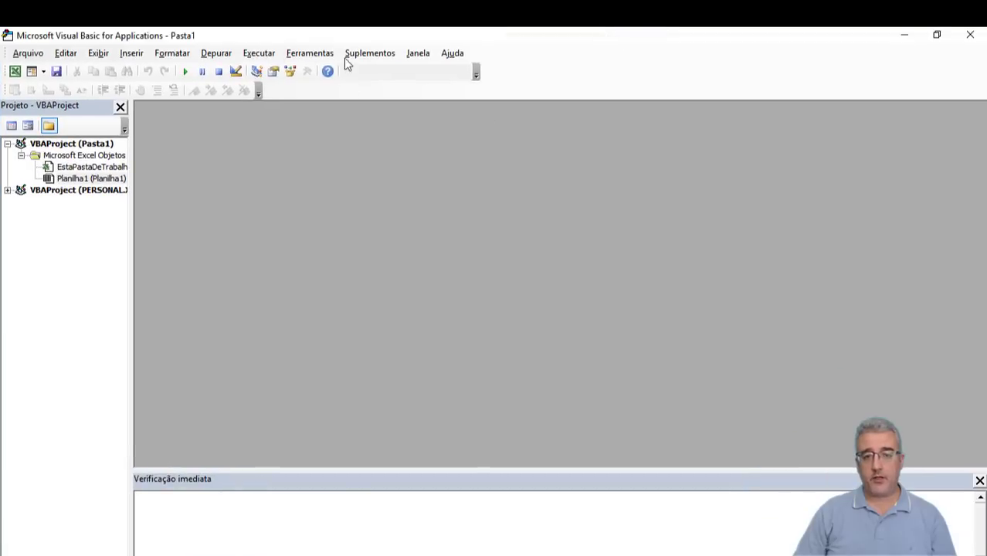
Tick Microsoft Outlook 16.0 Object Library under Ferramentas > Referências, confirm, and move the editor aside.
click(310, 53)
click(331, 70)
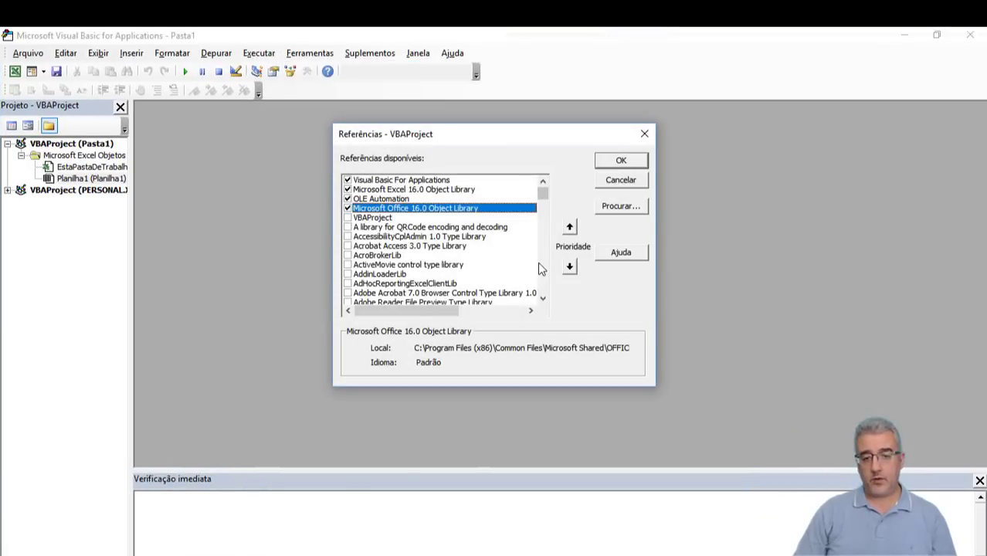
scroll(531, 260, down, 5)
scroll(541, 269, down, 15)
scroll(540, 270, down, 10)
scroll(540, 270, down, 5)
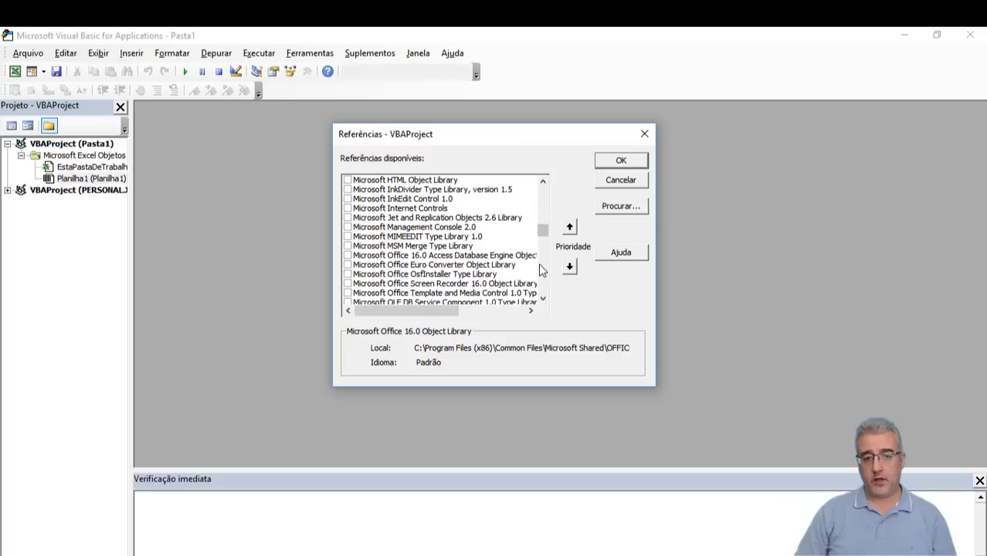
scroll(540, 269, down, 4)
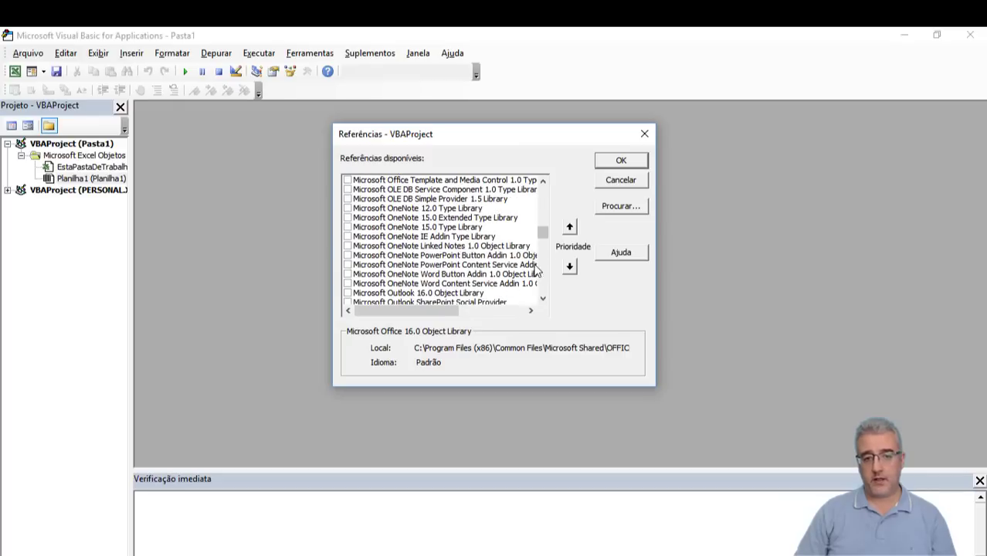
scroll(429, 286, down, 1)
click(424, 266)
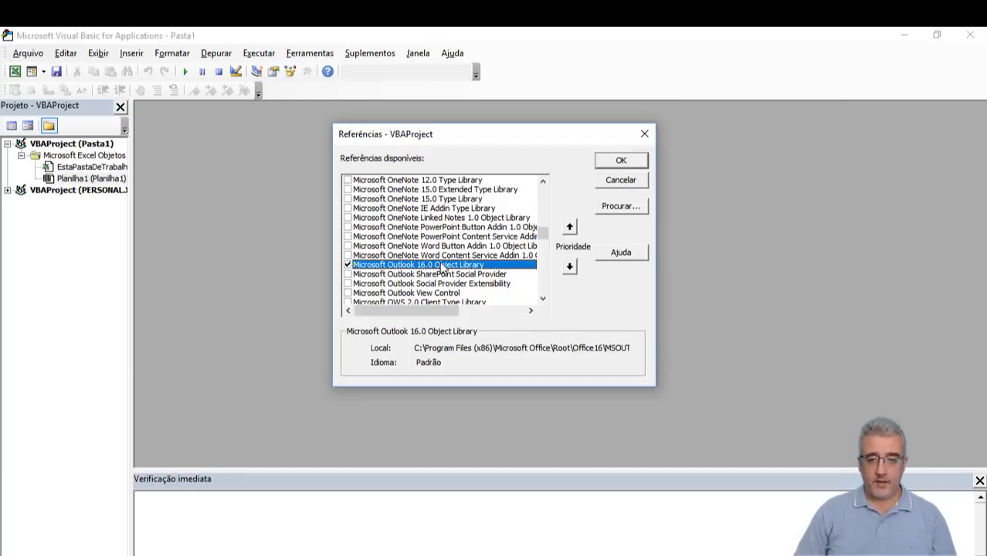
click(607, 163)
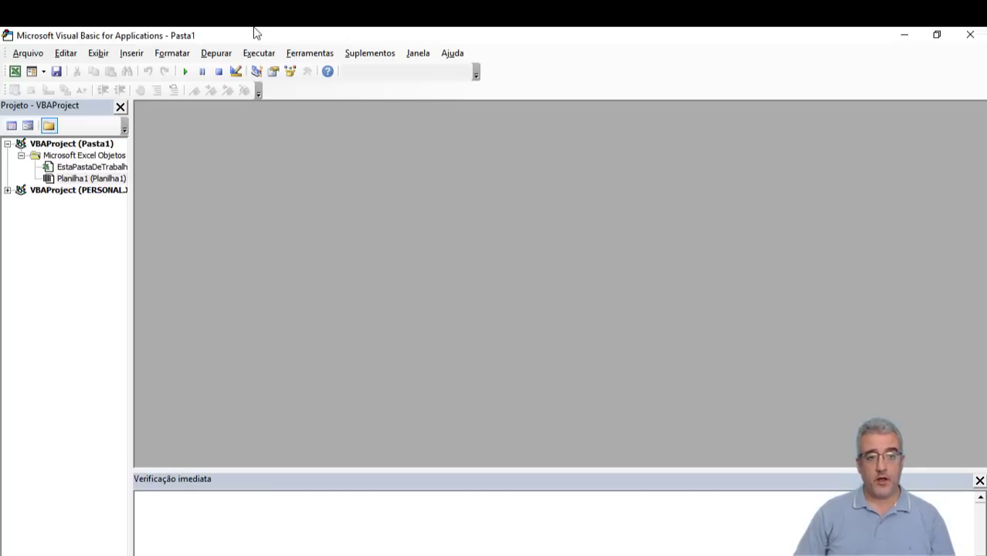
drag(255, 32, 315, 136)
Draw an ActiveX command button from the Desenvolvedor tab over cells N2:P3.
click(963, 136)
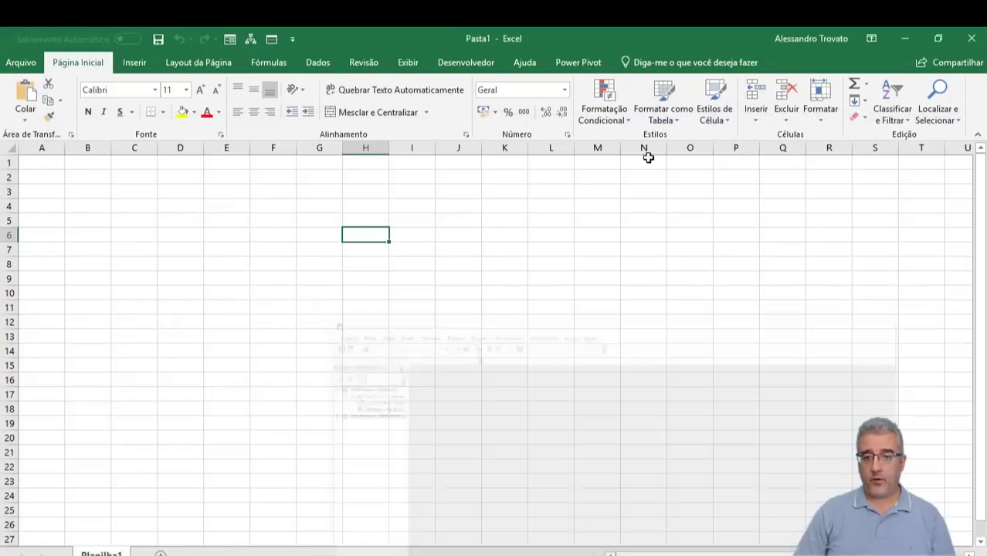
click(599, 164)
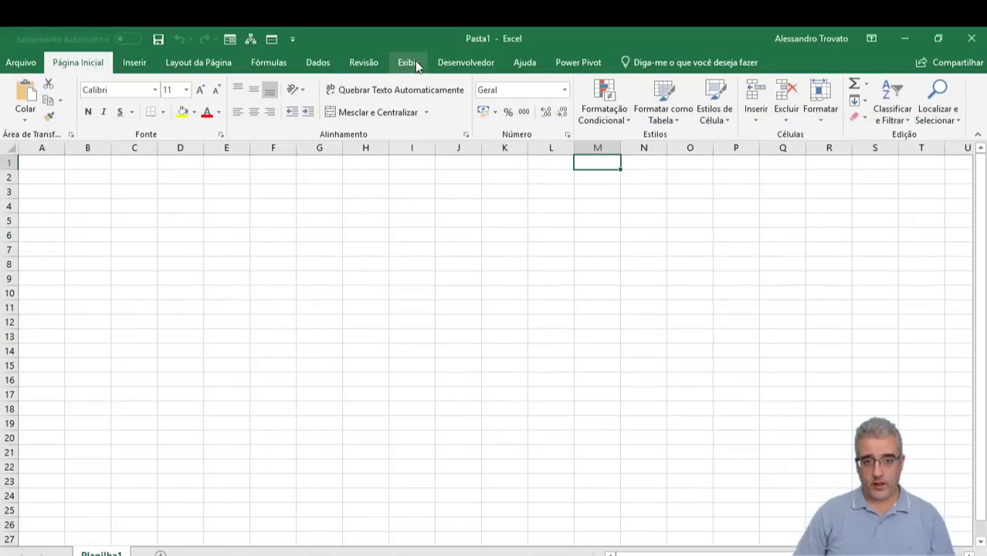
click(480, 67)
click(371, 101)
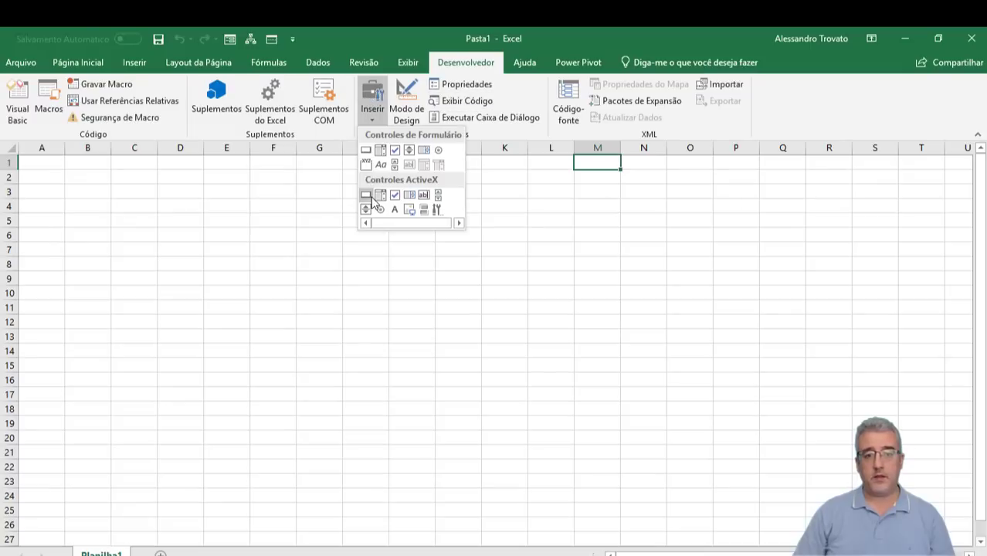
click(366, 198)
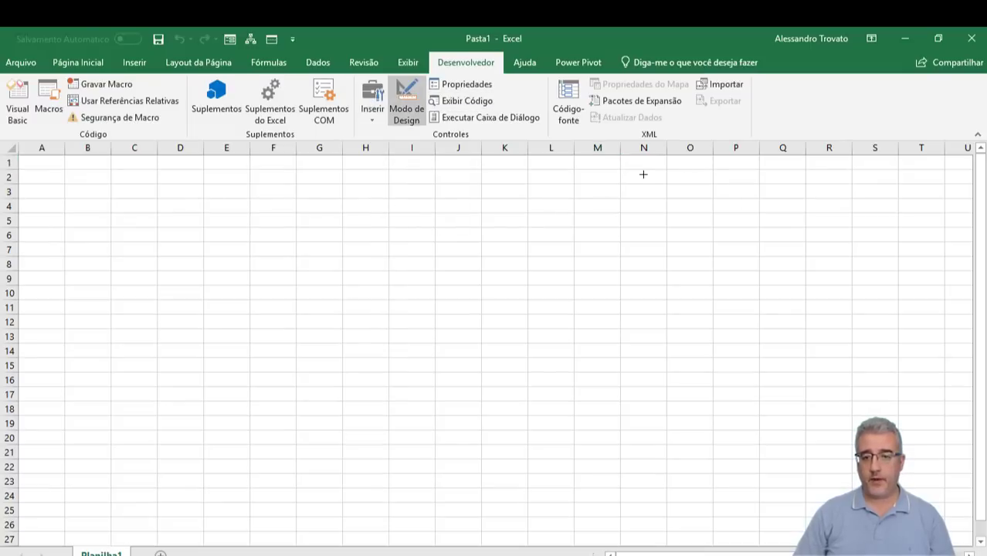
drag(640, 170, 740, 201)
Set the button's (Name) to btExecuta and its Caption to 'Importa Contatos'.
click(466, 85)
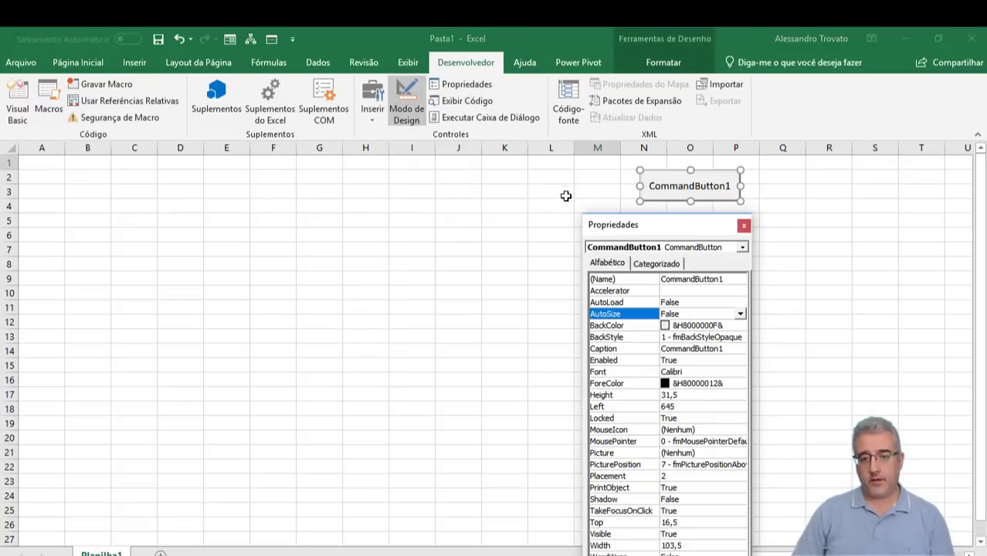
click(681, 279)
drag(719, 278, 598, 278)
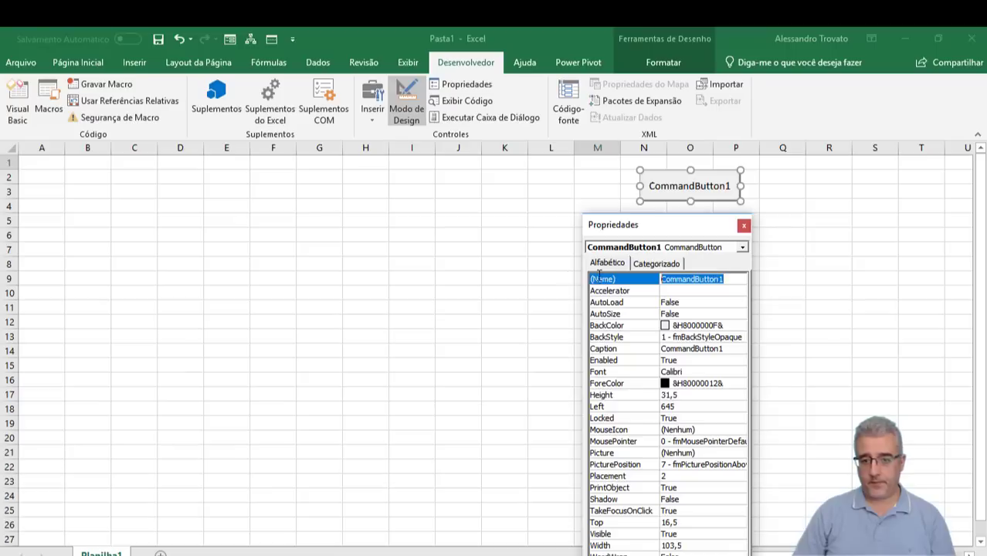
text(btExecuta)
key(Return)
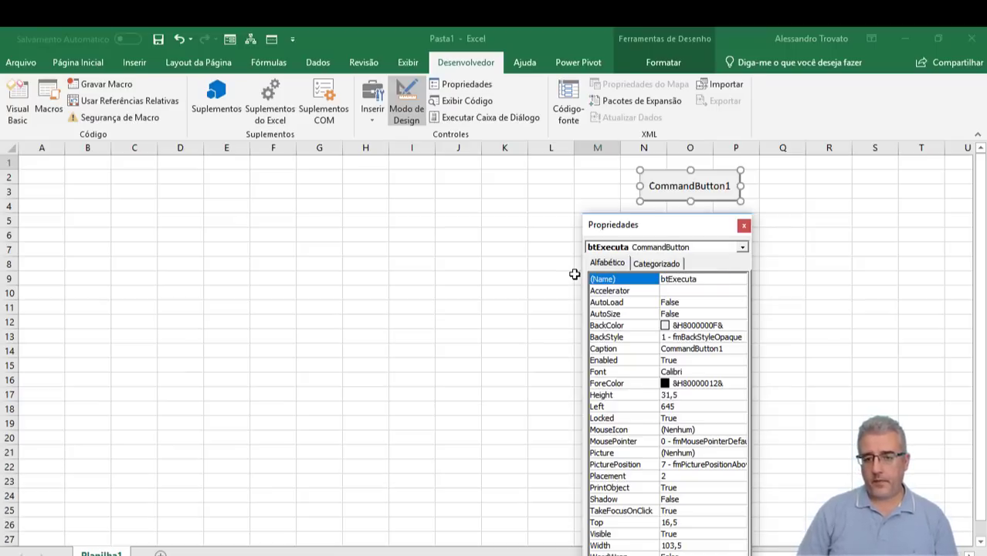
click(711, 348)
double_click(711, 348)
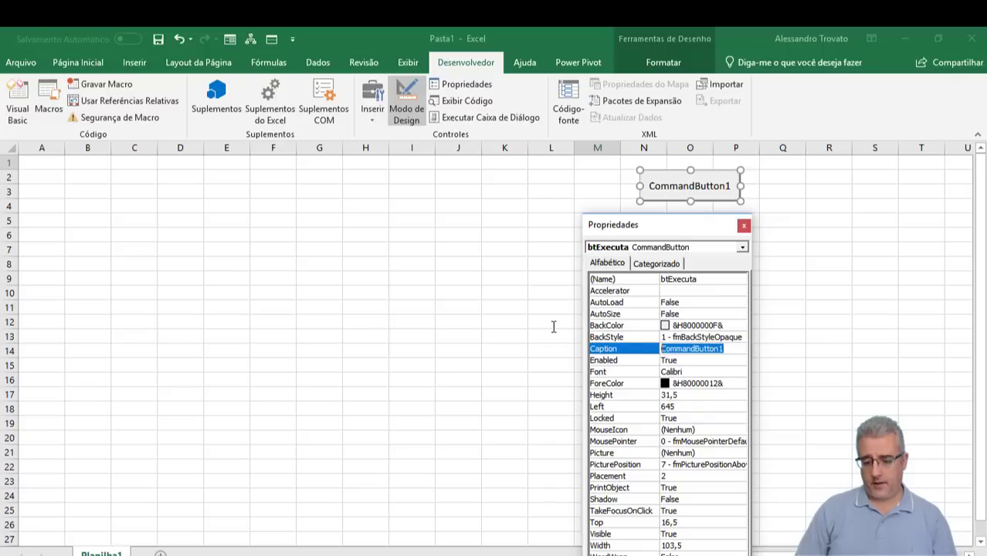
text(Importa Cotat)
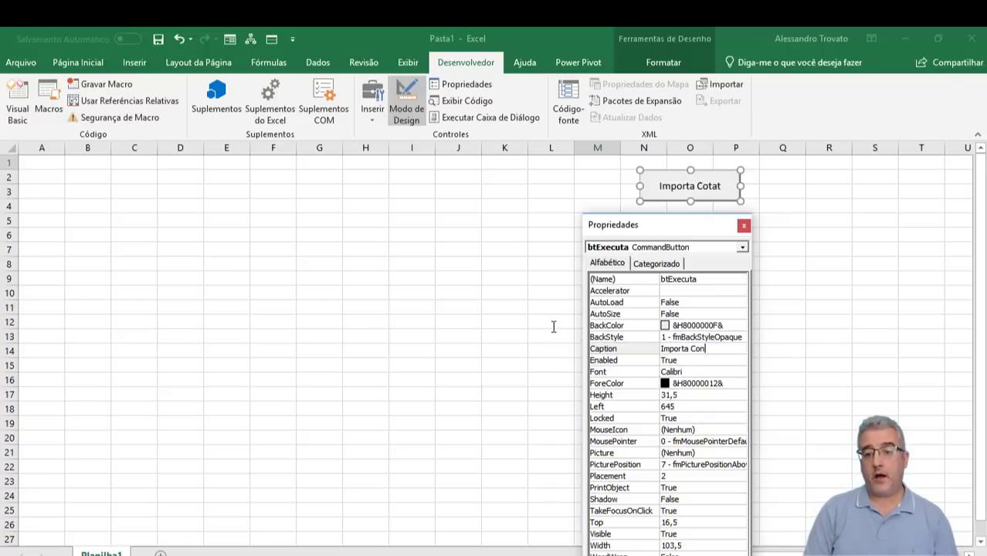
text(to)
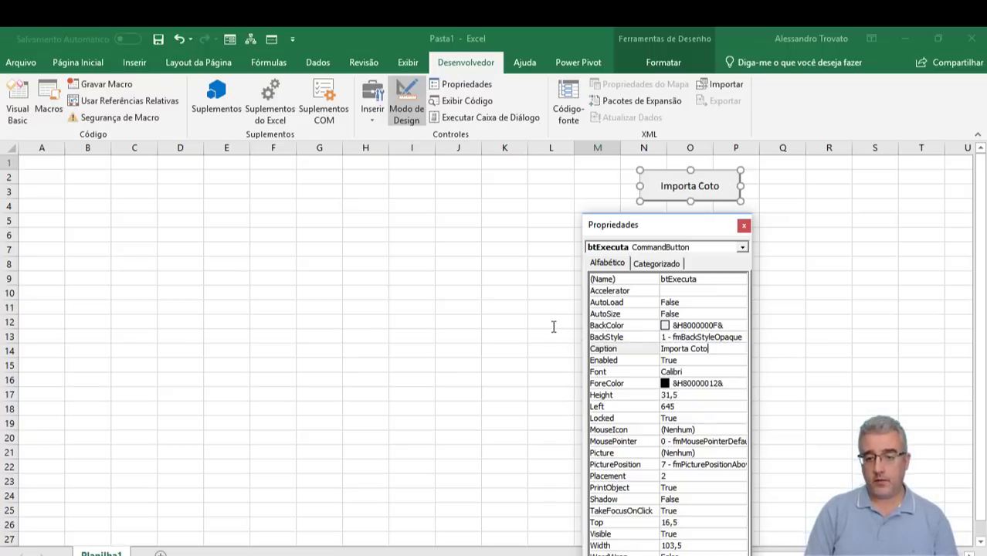
key(BackSpace)
key(BackSpace)
text(ntatos)
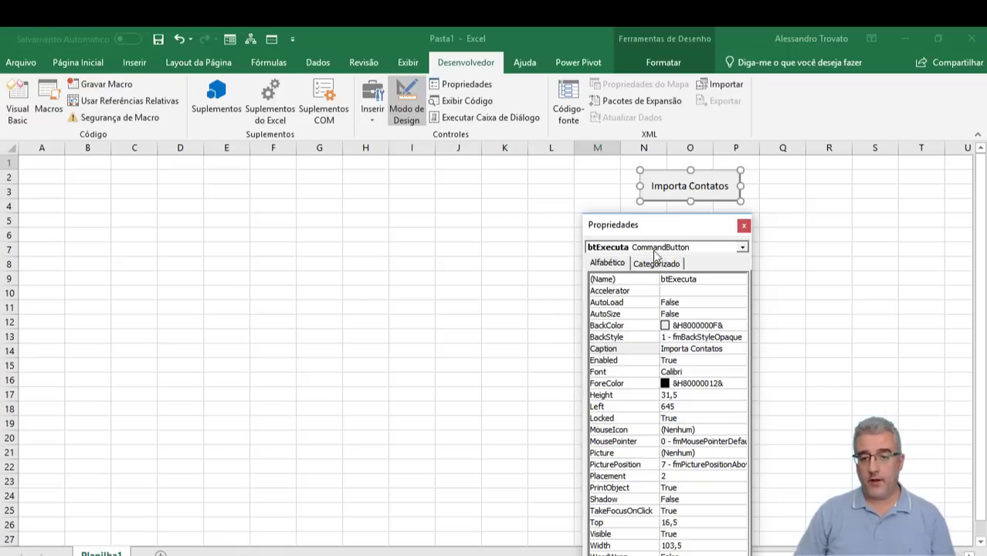
click(743, 225)
Open btExecuta's click routine and add Option Explicit at the top of the module.
click(649, 233)
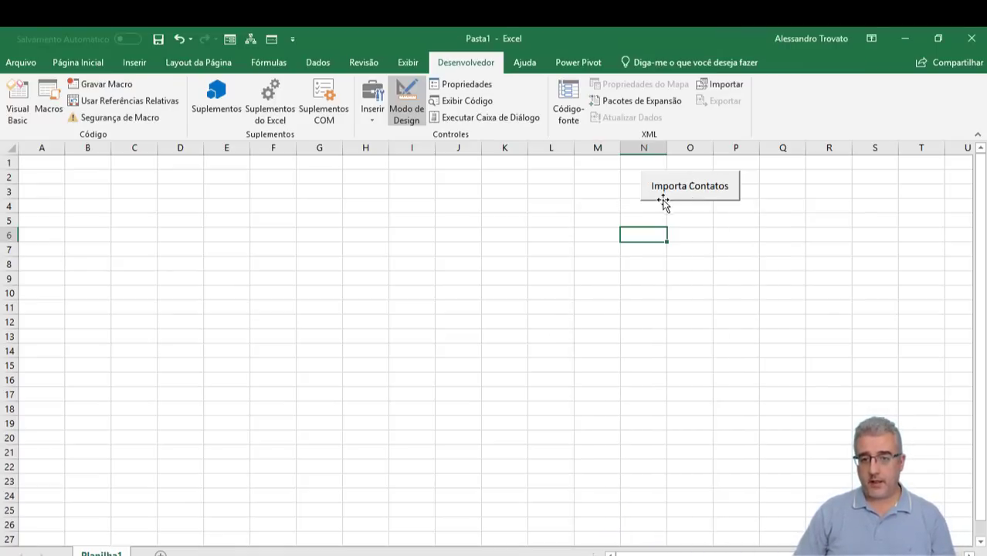
double_click(661, 185)
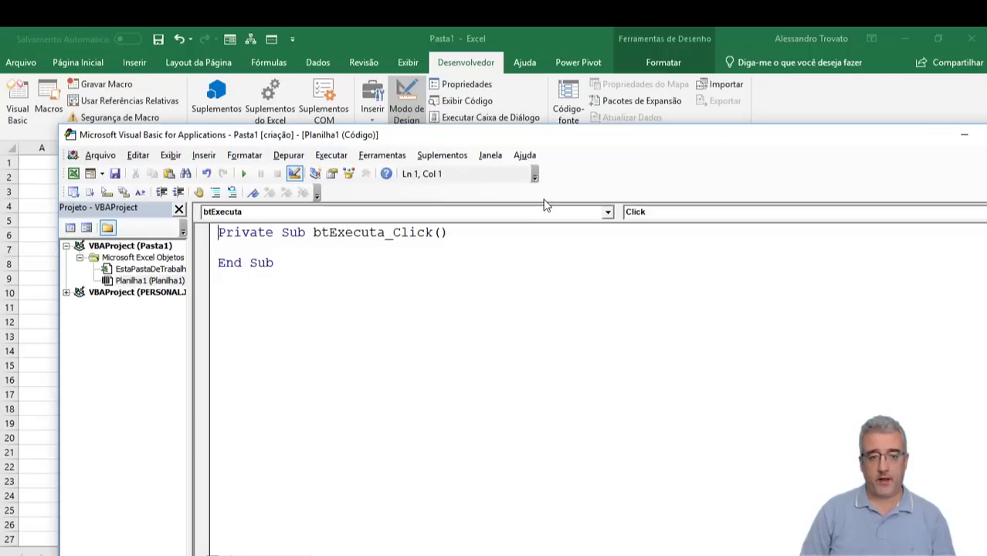
key(Return)
key(Up)
text(optiop)
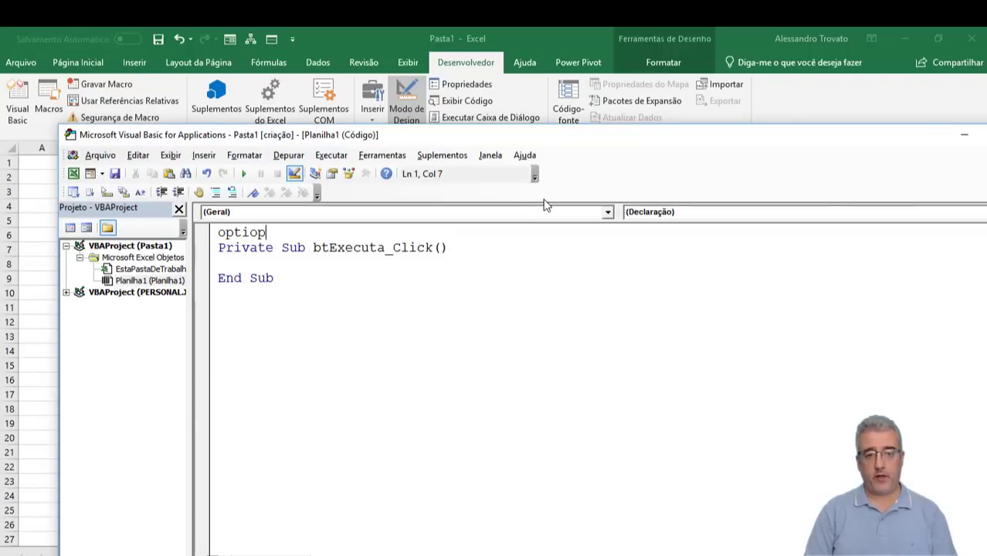
key(BackSpace)
text(n explicit)
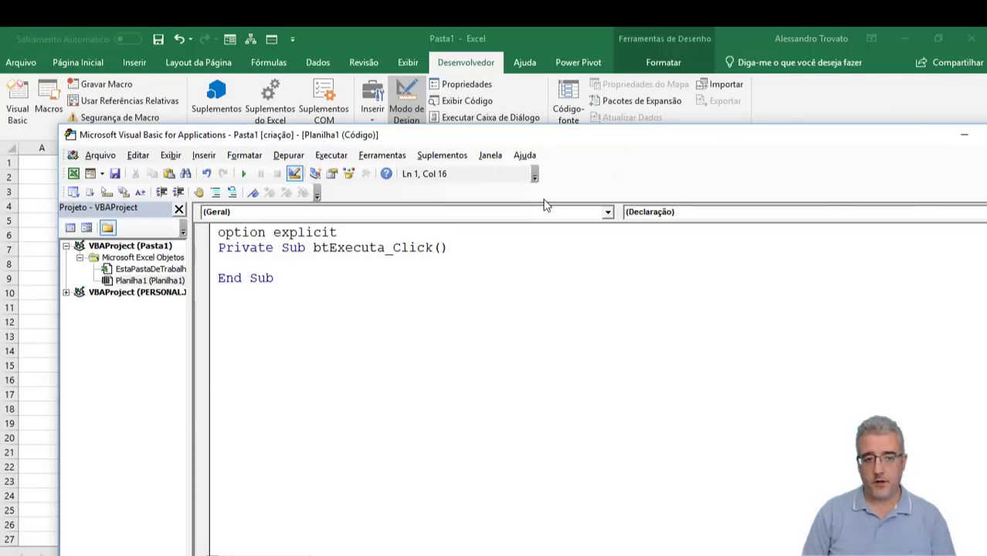
key(Return)
key(Return)
key(BackSpace)
key(Down)
key(Down)
key(Return)
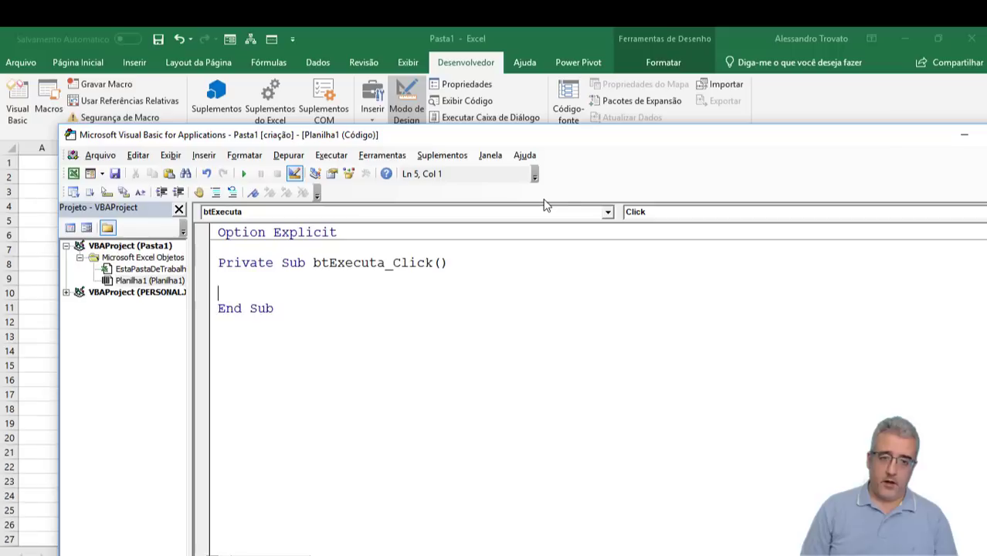
key(Return)
key(Return)
key(Return)
key(Return)
key(Up)
key(Up)
key(Up)
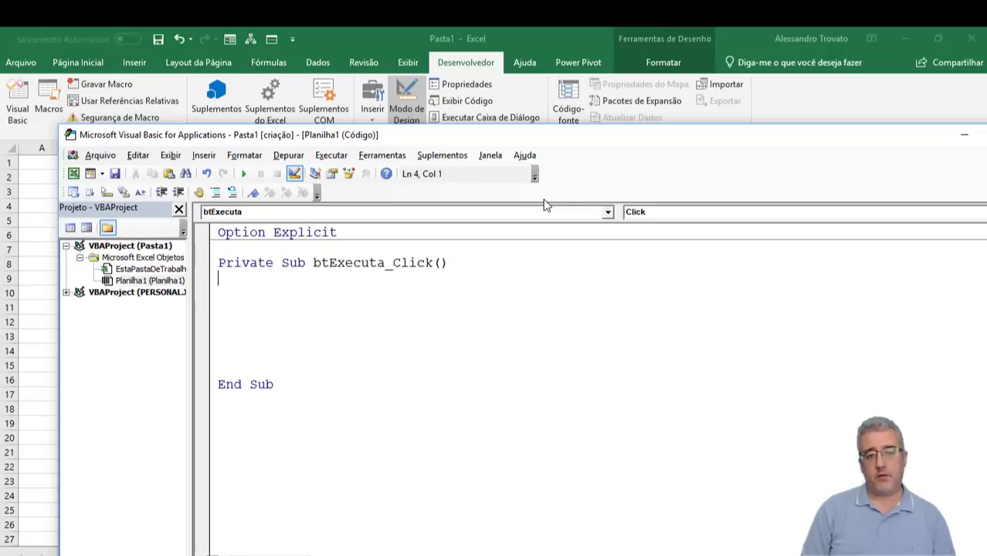
Declare olApp As Outlook.Application, olNamespece As Outlook.NameSpace and olFolder As Outlook.MAPIFolder.
double_click(650, 137)
click(224, 188)
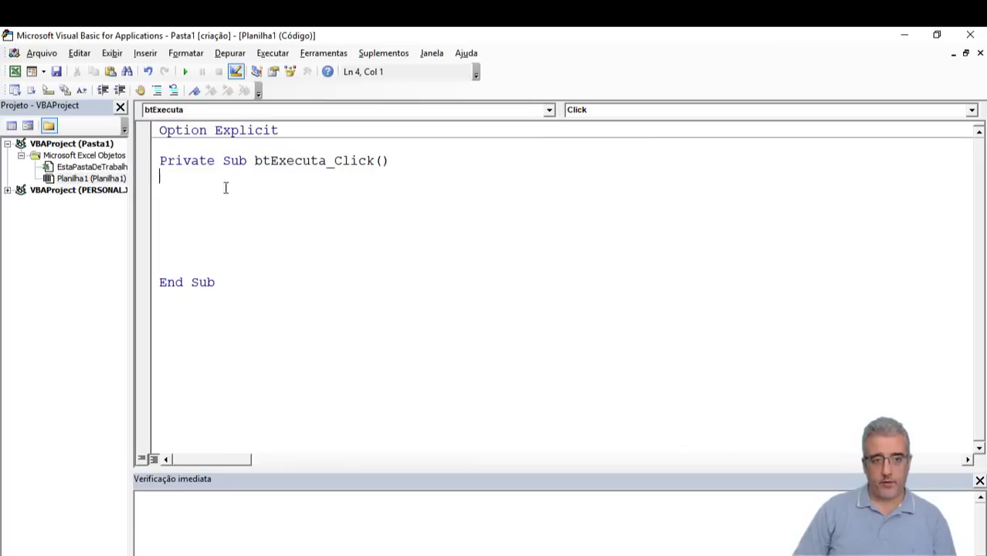
text(Dim olApp           as)
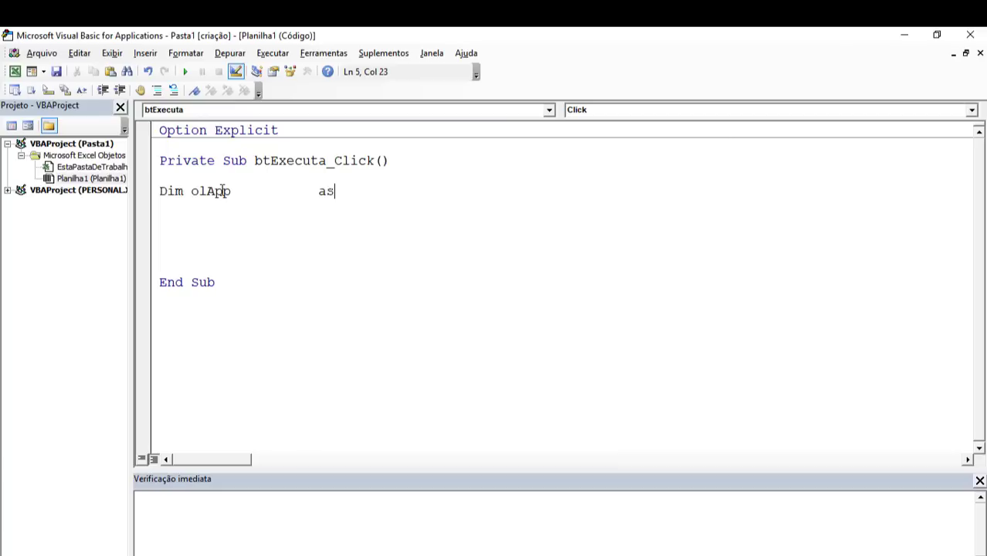
text( outlook.app)
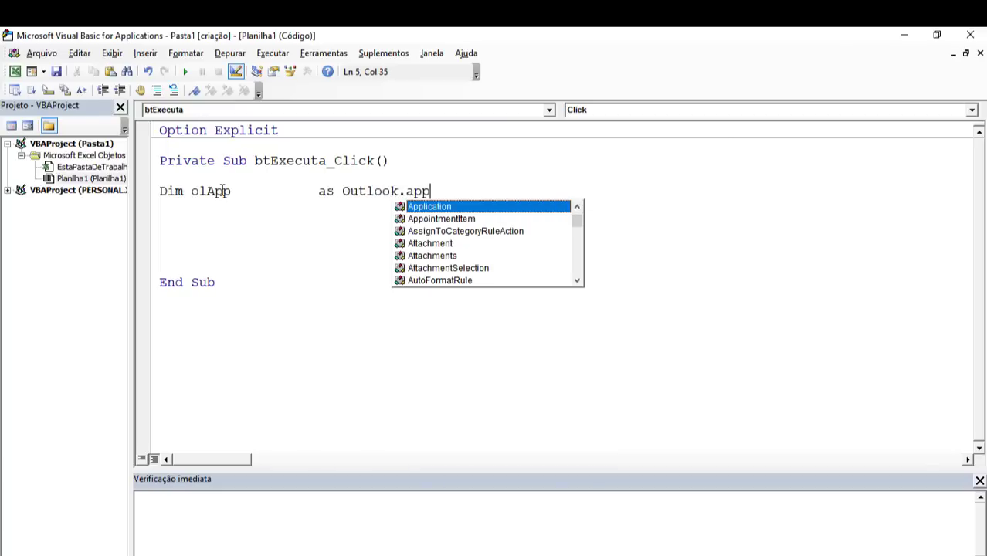
key(Tab)
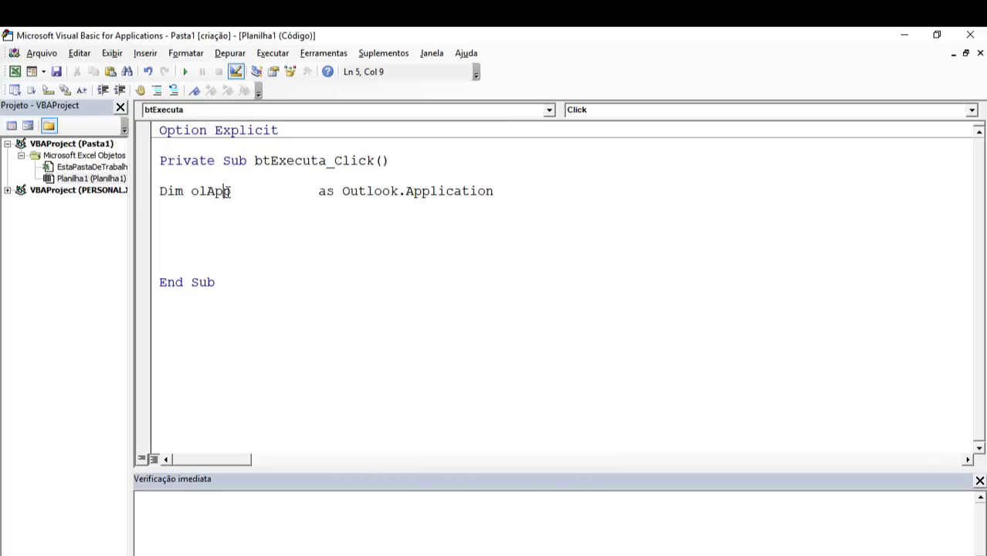
drag(237, 191, 195, 191)
click(283, 206)
text(Dim olNamespece)
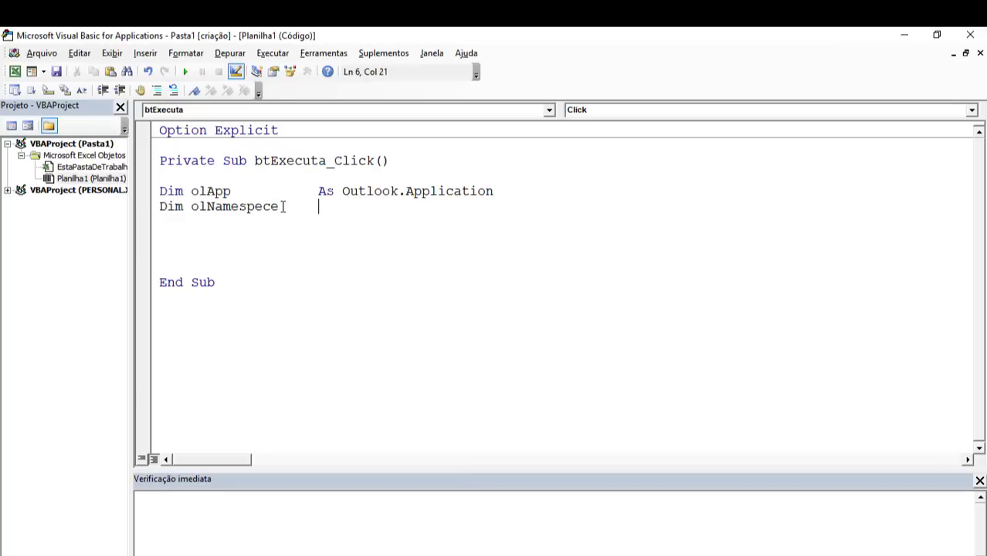
text(as outlo)
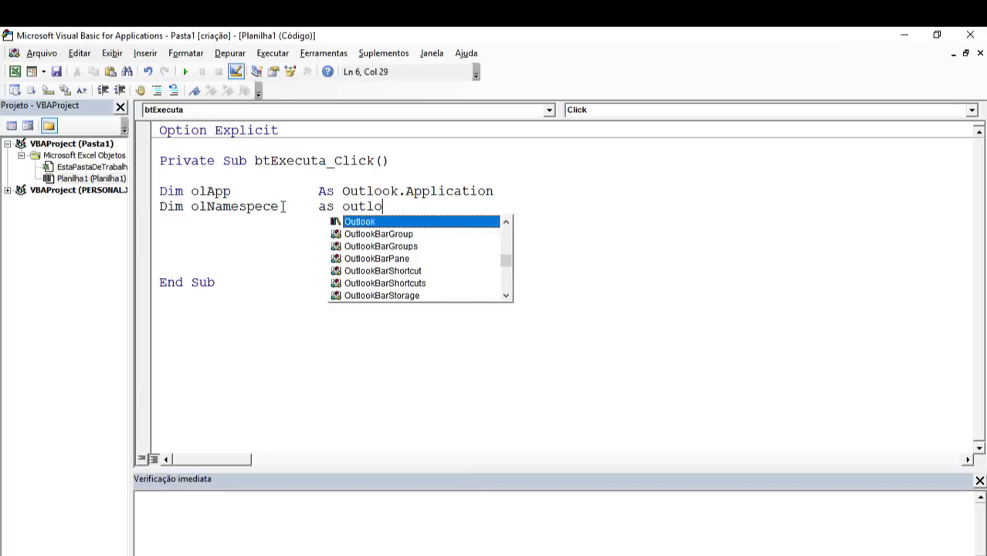
text(ok.name)
key(Tab)
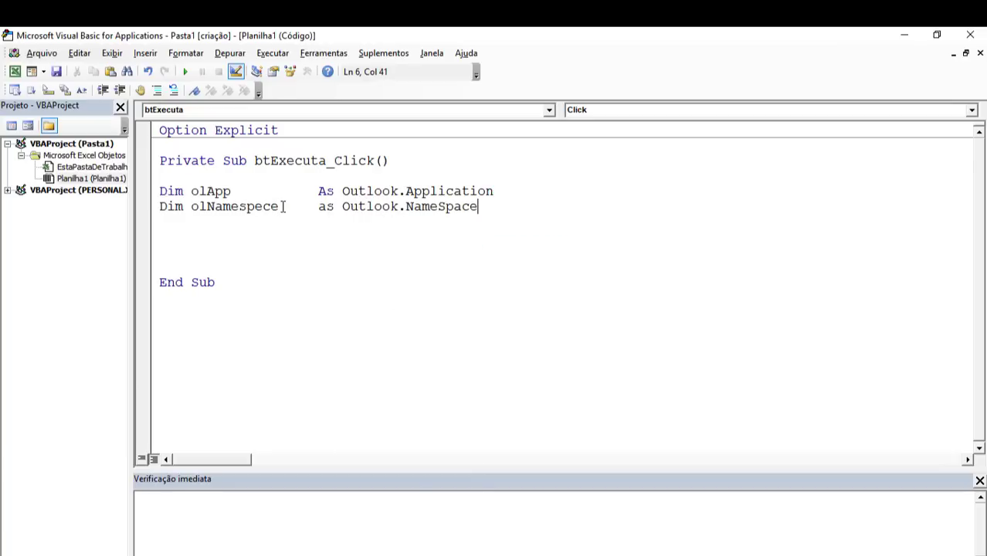
key(Return)
text(Dim olFolder)
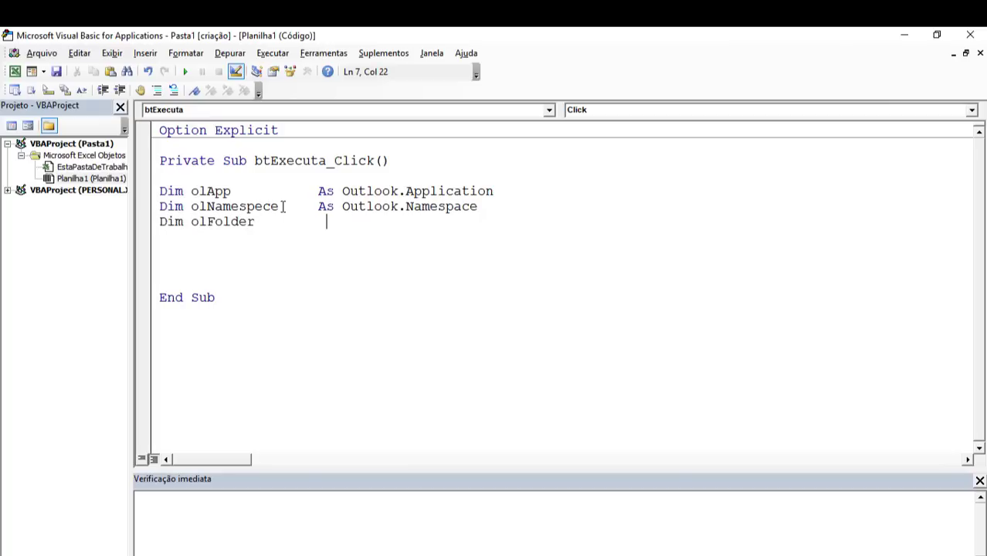
text(outlook)
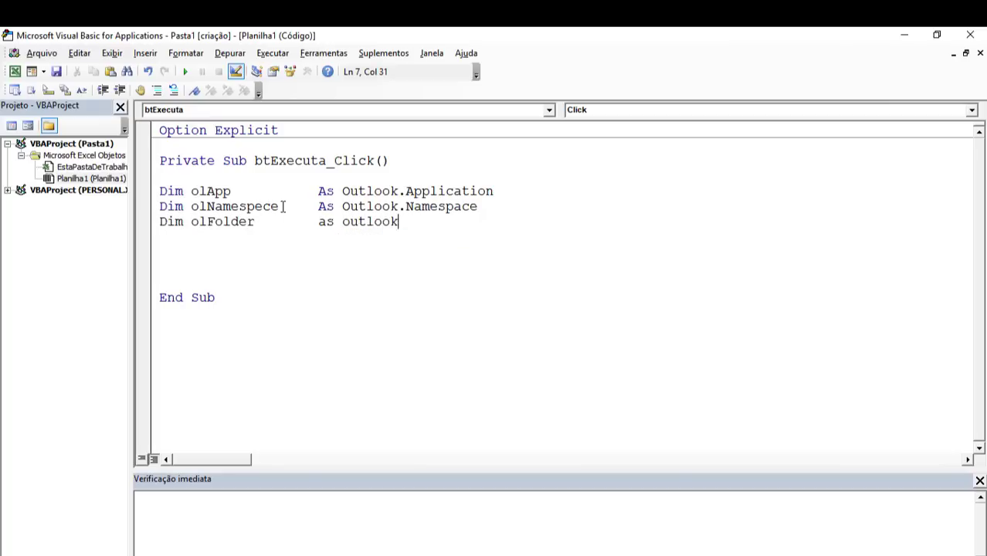
text(.mpai)
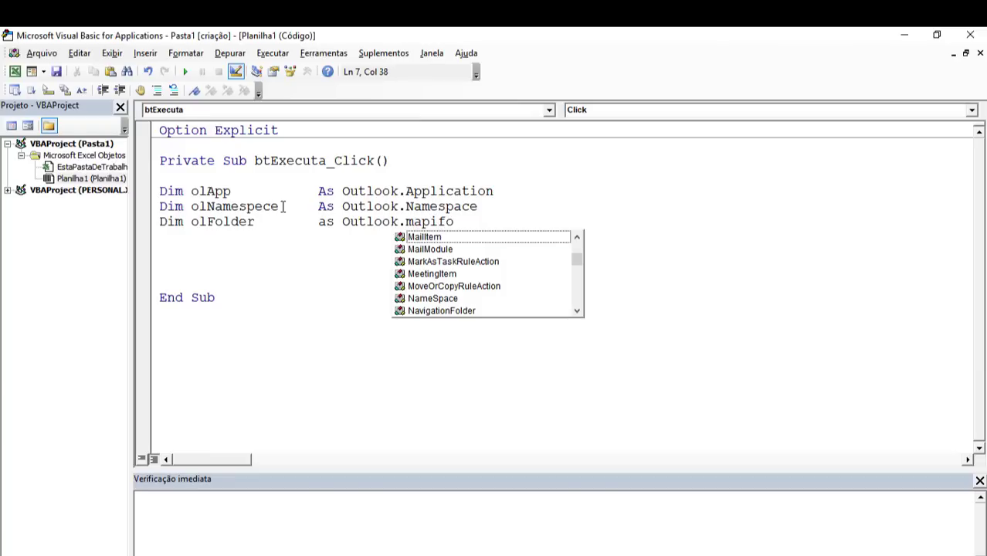
text(lder)
key(Return)
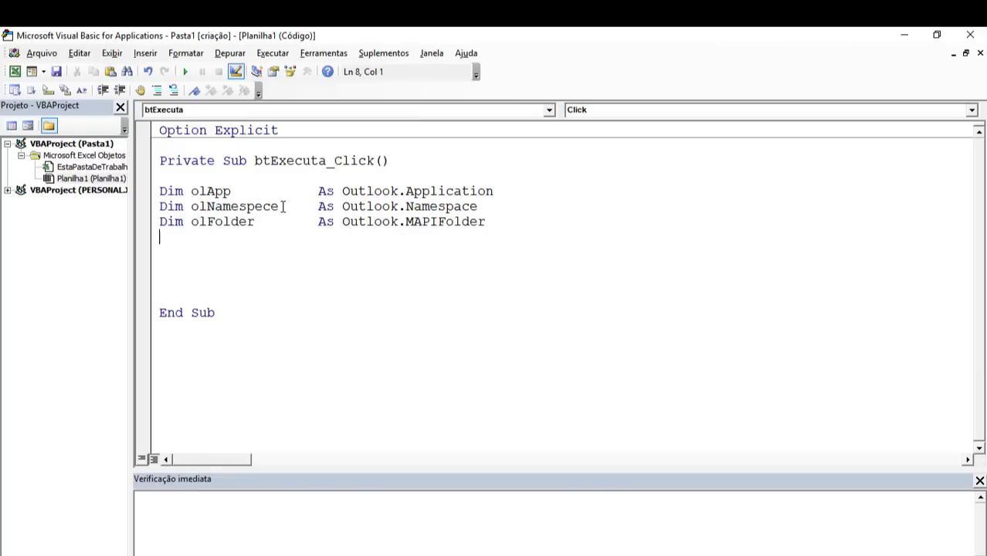
Declare olConItems As Outlook.Items, correcting the variable name's typos.
text(dim ol)
text(Cont)
key(BackSpace)
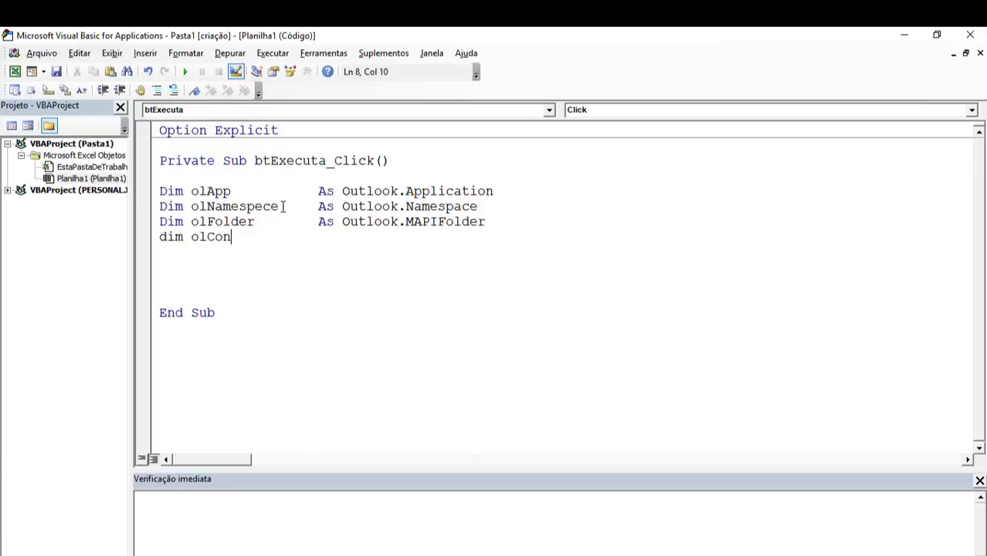
text(Itens)
key(BackSpace)
text(msas )
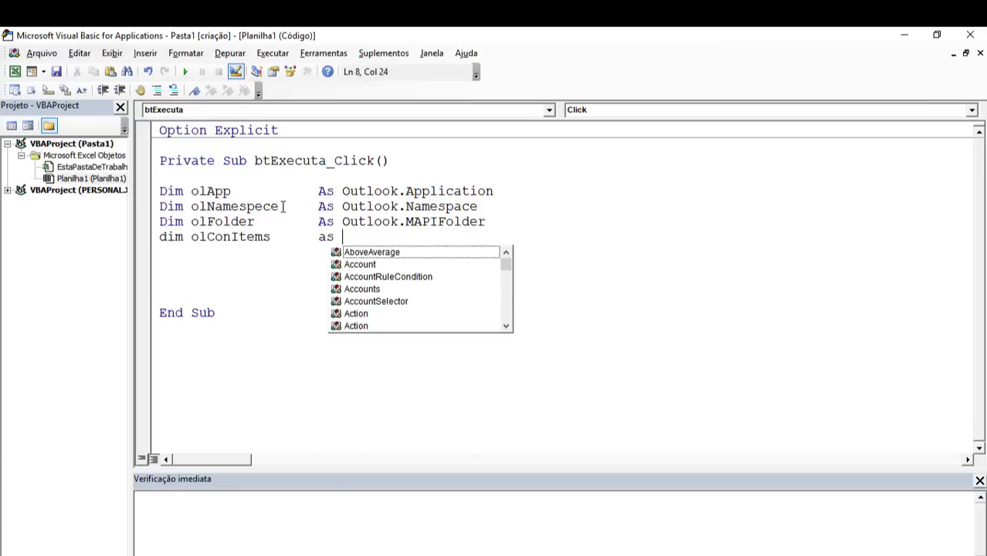
text(outlook.item)
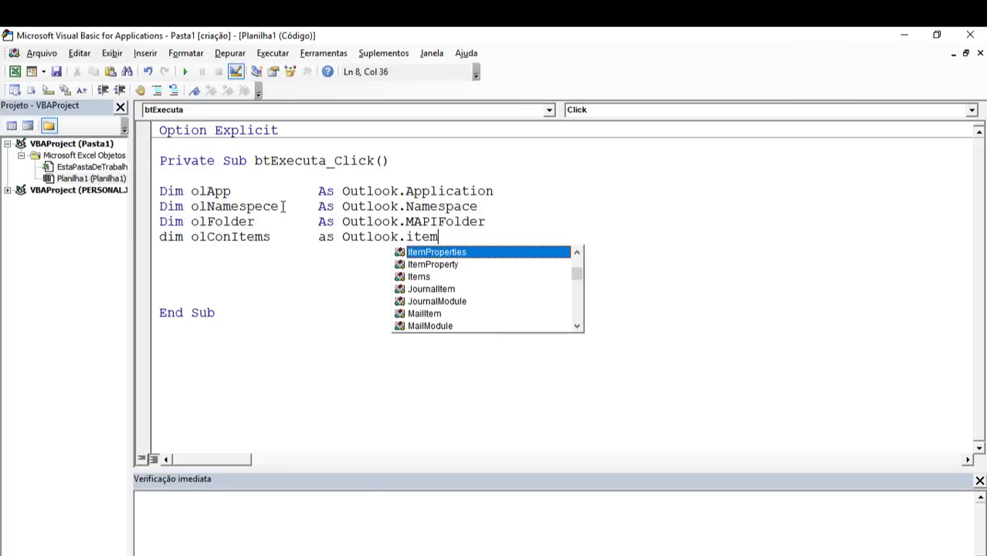
text(s)
key(Tab)
key(Return)
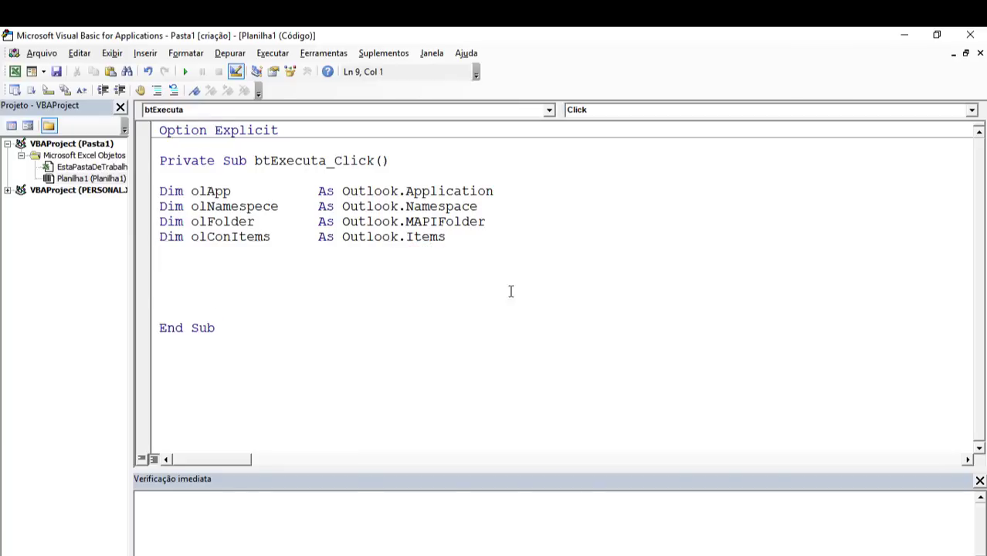
drag(451, 236, 342, 237)
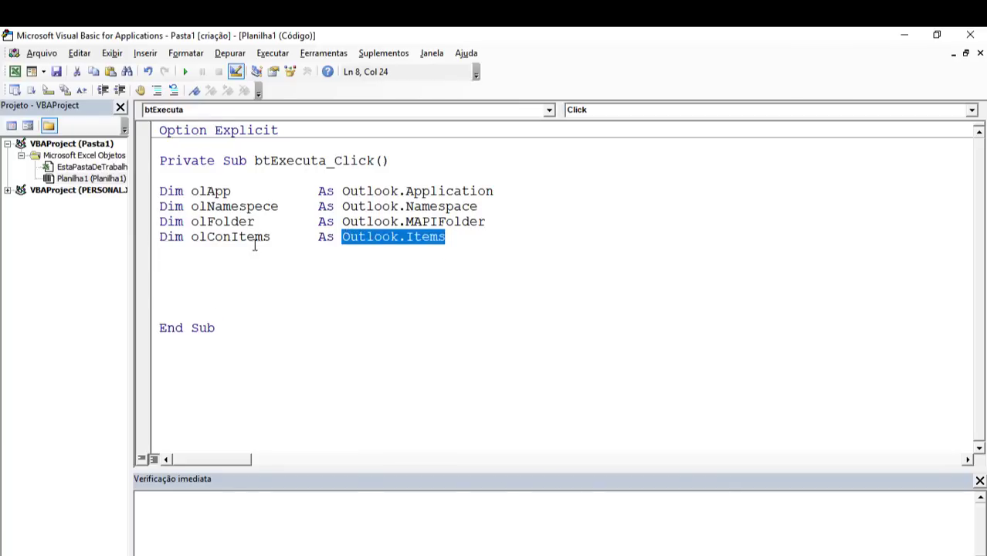
click(311, 245)
click(489, 235)
Declare olItem As Object and begin the Dim w declaration below it.
key(Return)
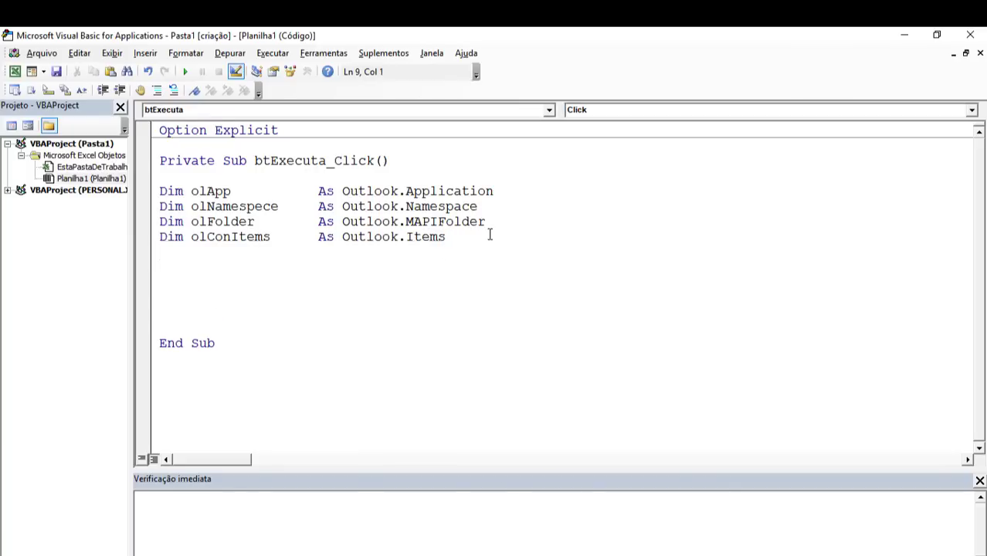
text(Dim olItem)
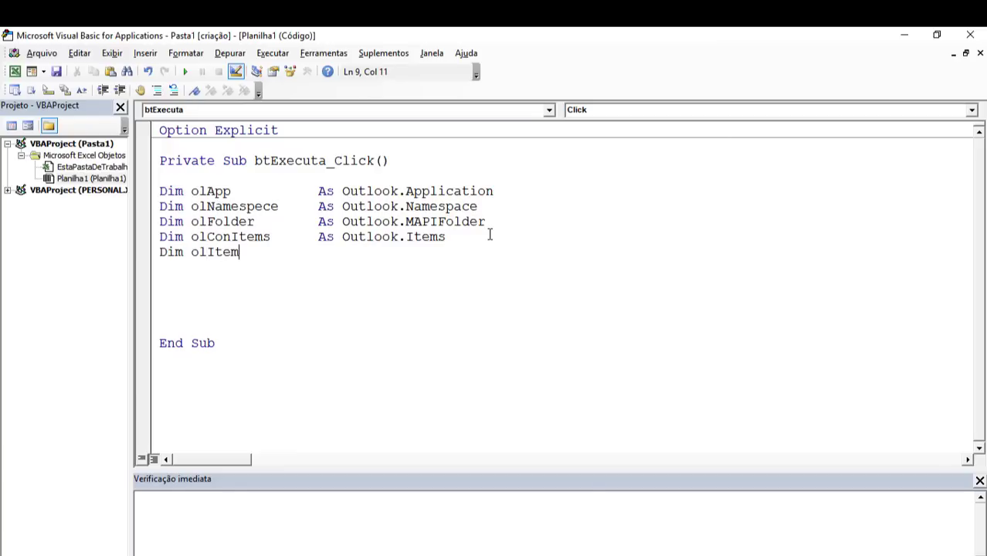
key(Tab)
text(as Out)
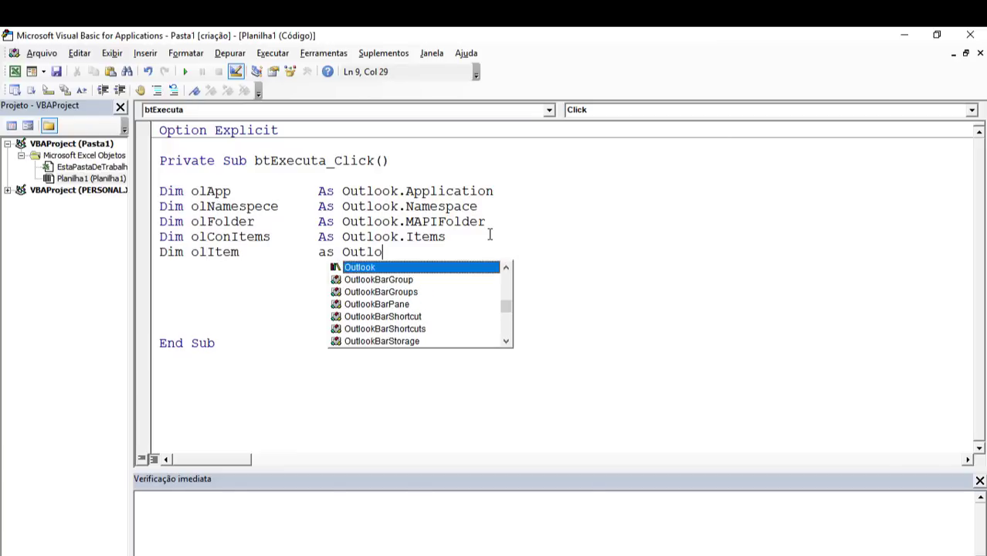
key(BackSpace)
key(BackSpace)
text(j)
key(Tab)
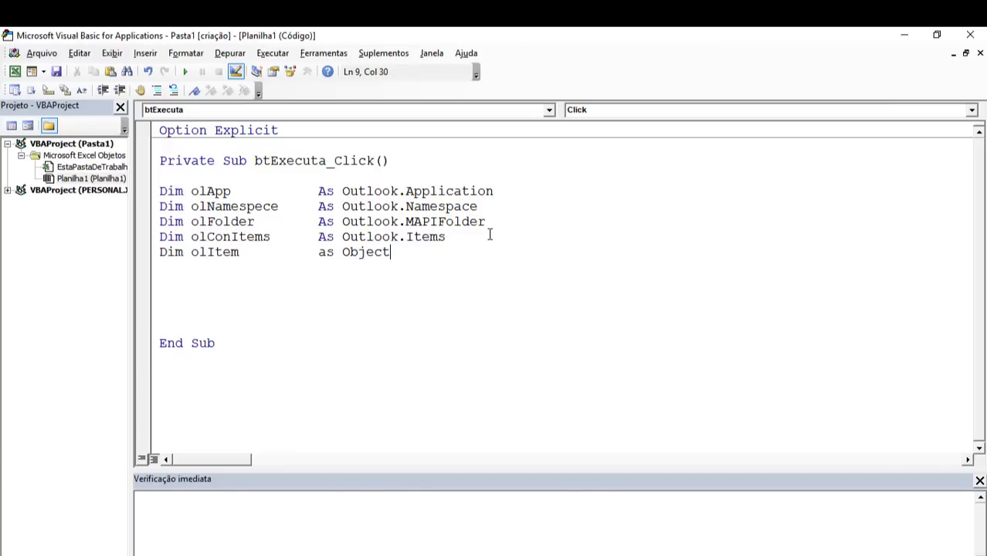
key(Return)
click(256, 252)
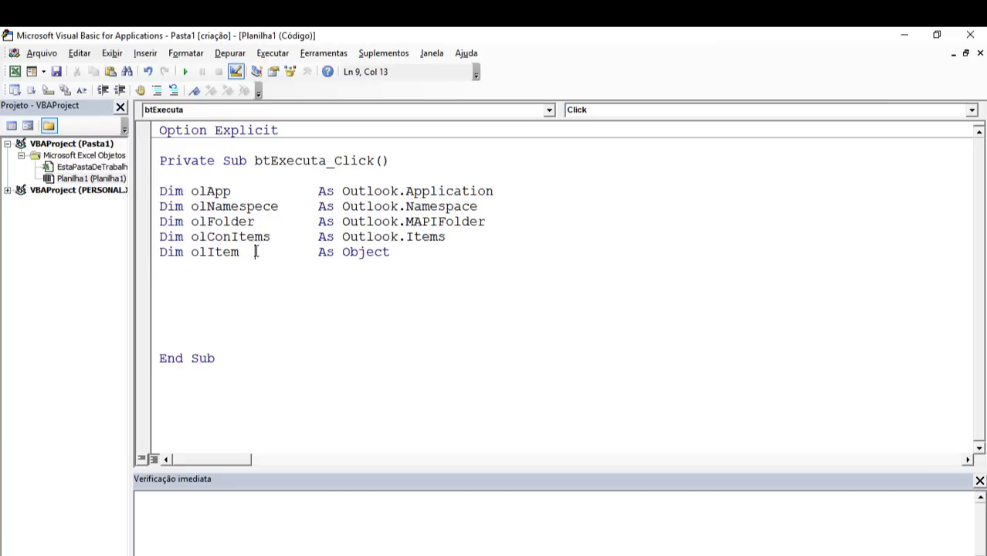
click(246, 279)
text(Dim )
text(w)
key(Tab)
Finish declaring w As Worksheet and add lnContato As Long.
text(as wor)
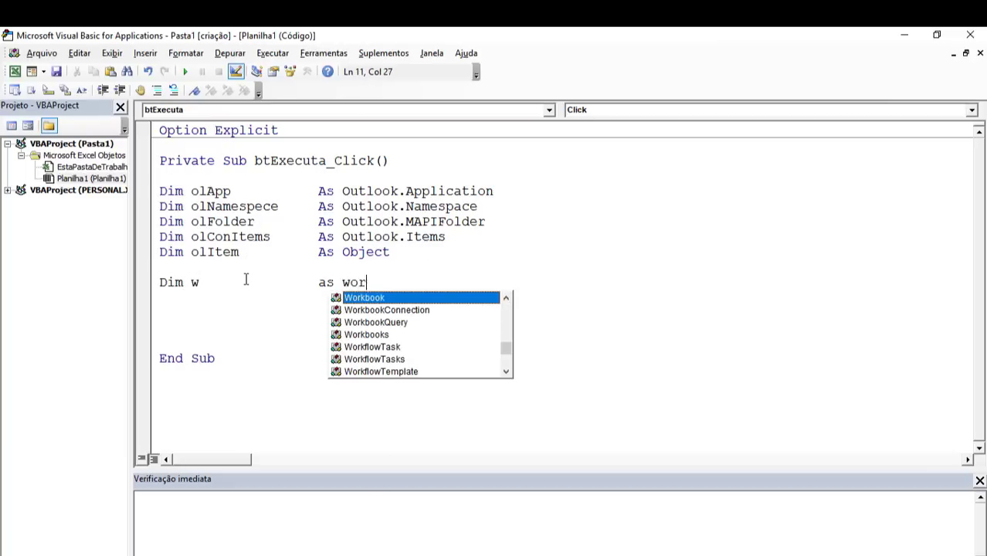
key(Tab)
key(Return)
key(Return)
text(dim l)
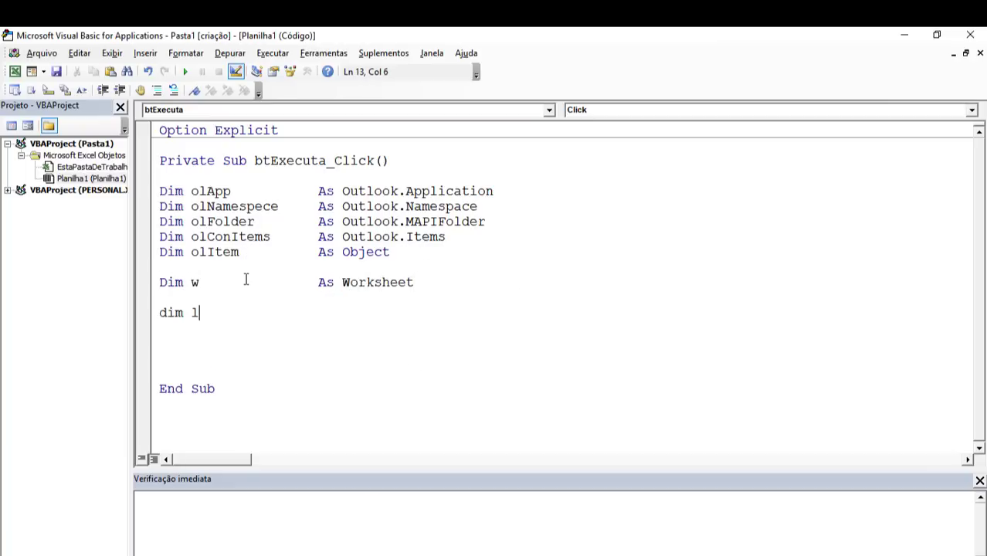
text(nContato)
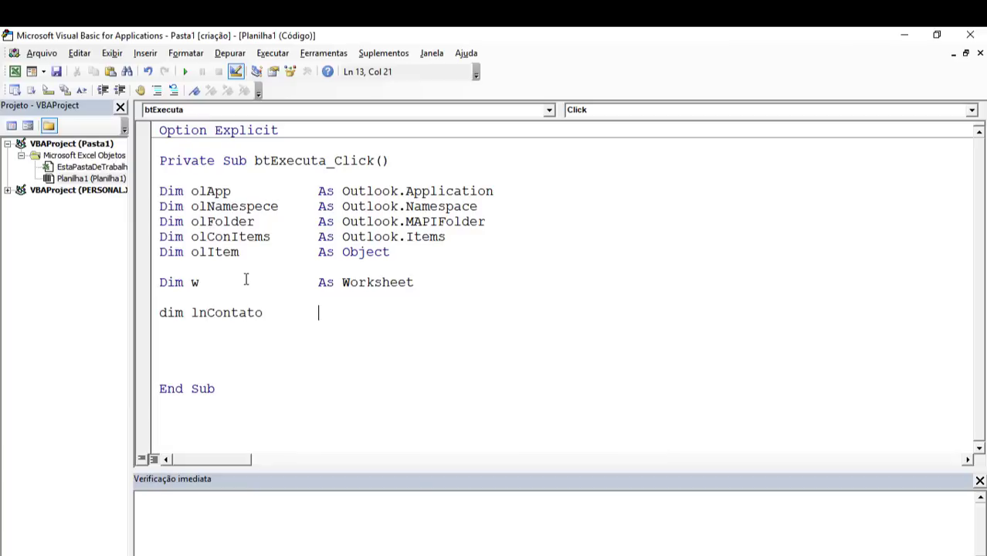
text(as l)
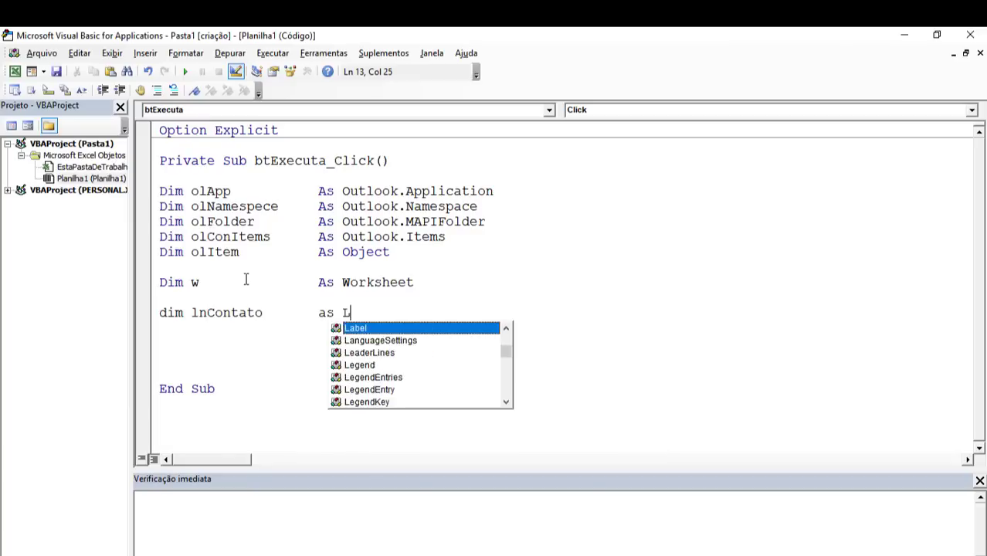
text(ong)
key(Return)
key(Return)
Add Application.ScreenUpdating = False, then paste a copy above End Sub changed to True.
text(Ap)
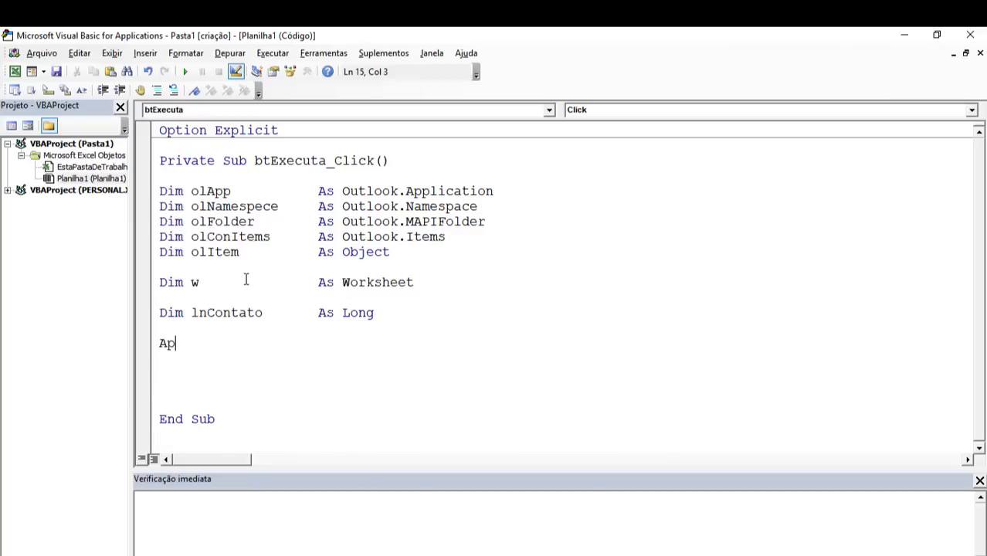
text(çpo)
key(BackSpace)
key(BackSpace)
text(licat)
text(ion.scre = fal)
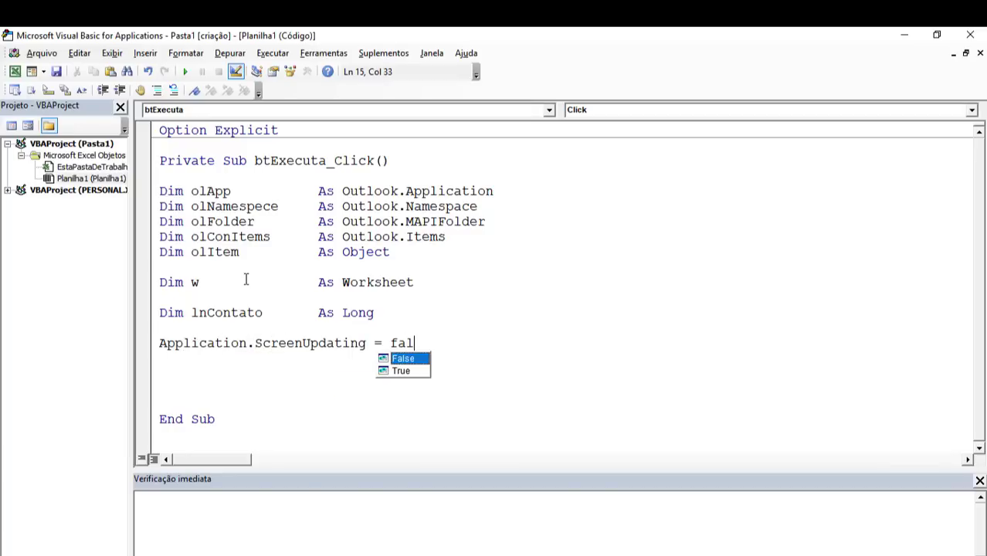
text(se)
key(Return)
key(shift+Up)
key(ctrl+c)
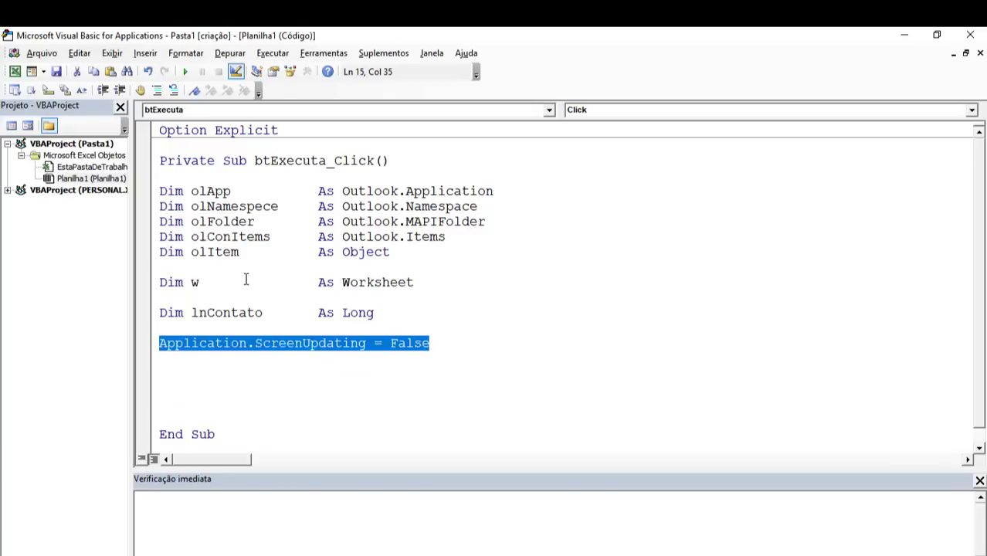
key(shift+Down)
key(ctrl+v)
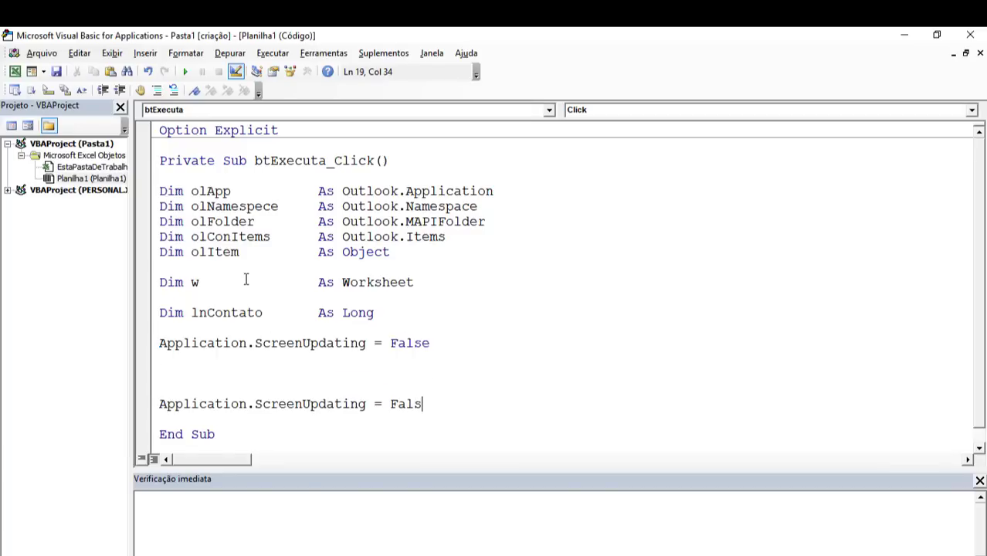
key(BackSpace)
key(BackSpace)
key(BackSpace)
text(tryue)
key(BackSpace)
key(BackSpace)
key(BackSpace)
text(ue)
key(Return)
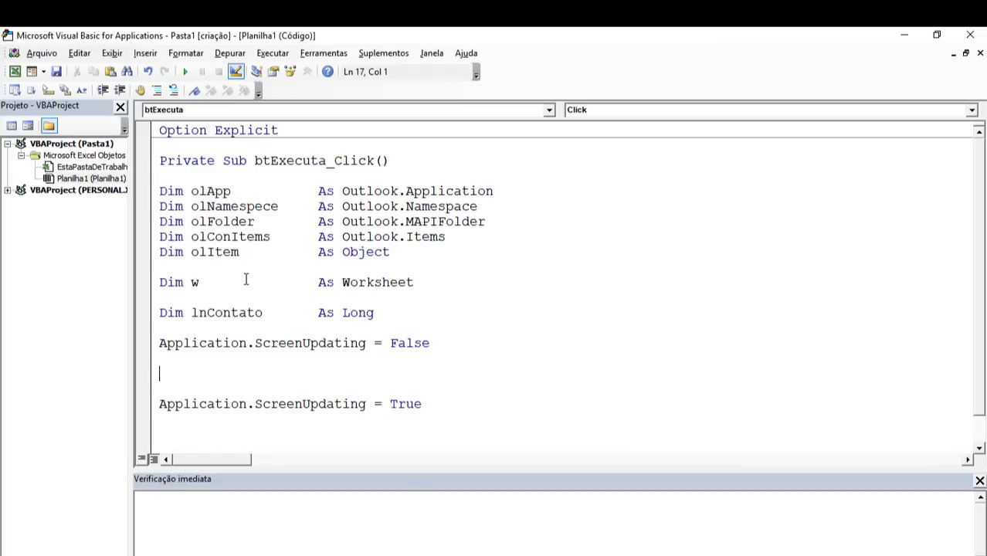
Add the line Set w = Sheets("Contatos Importados") to the routine.
text(Set w = )
text(sehht)
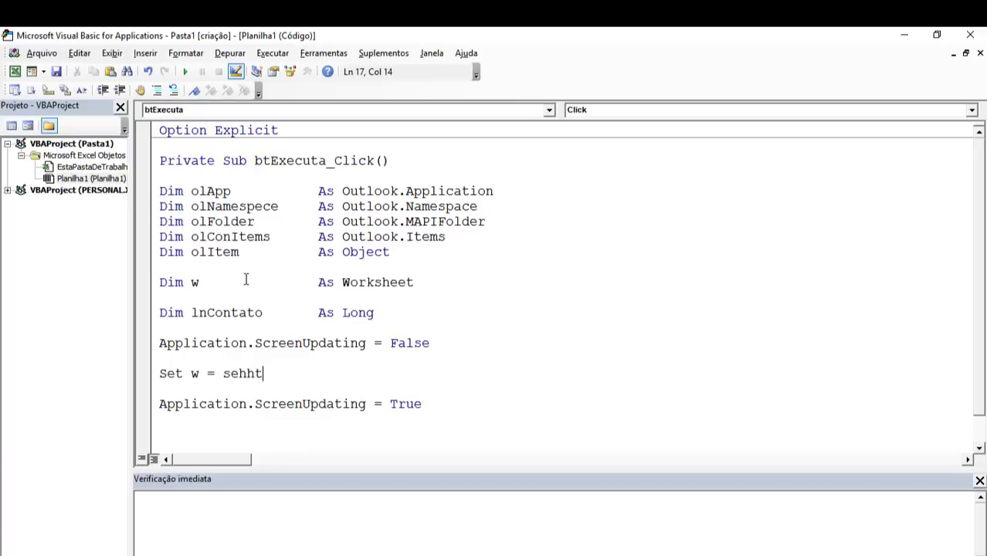
key(BackSpace)
key(BackSpace)
key(BackSpace)
key(BackSpace)
text(het)
key(BackSpace)
text(ets)
text(("Conta)
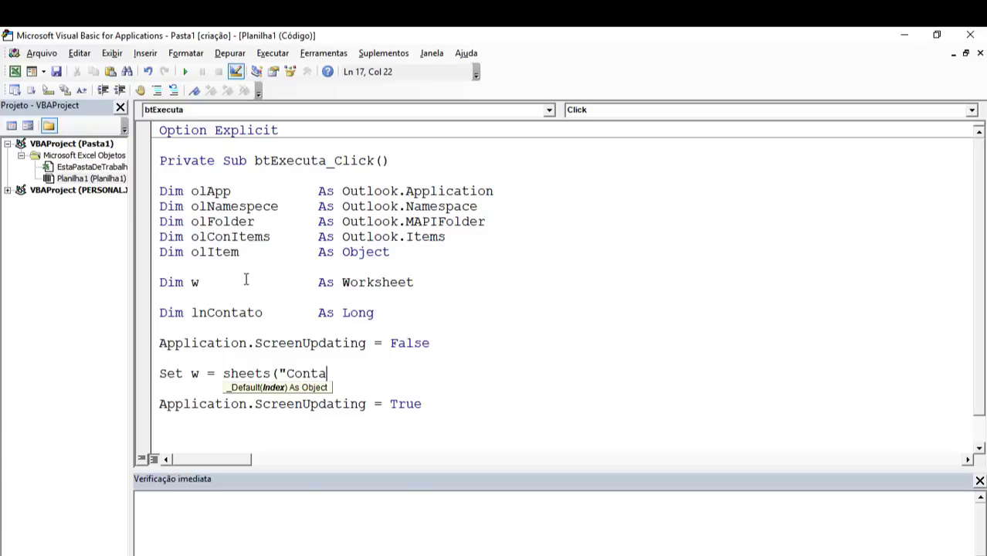
text(tos Importados)
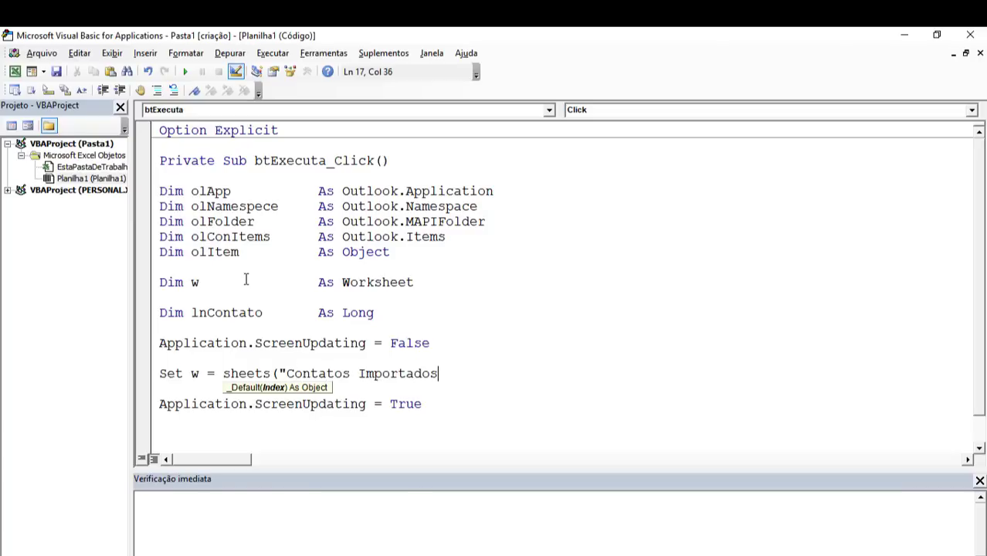
text("))
key(Return)
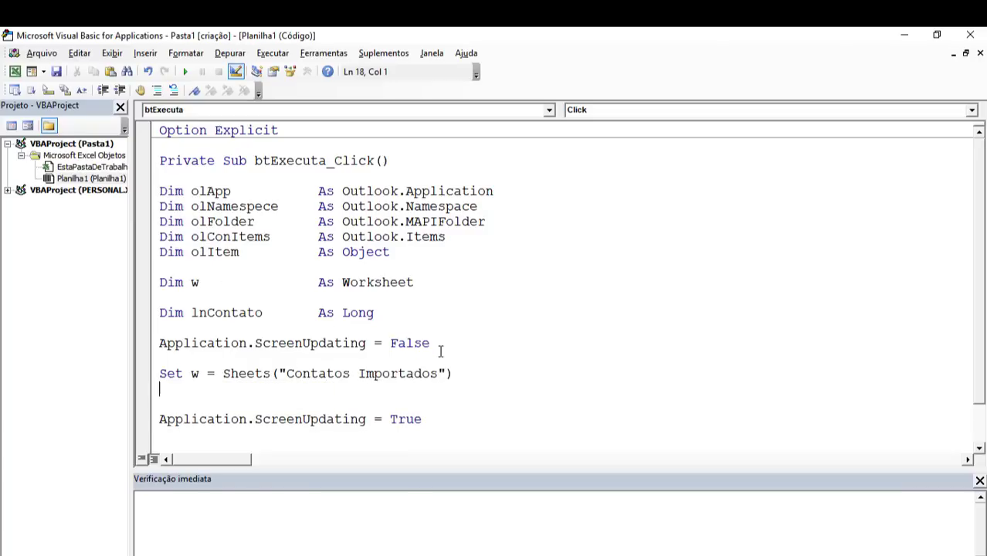
Rename the workbook's worksheet tab to 'Contatos Importados' using the copied name.
drag(439, 373, 287, 373)
key(ctrl+c)
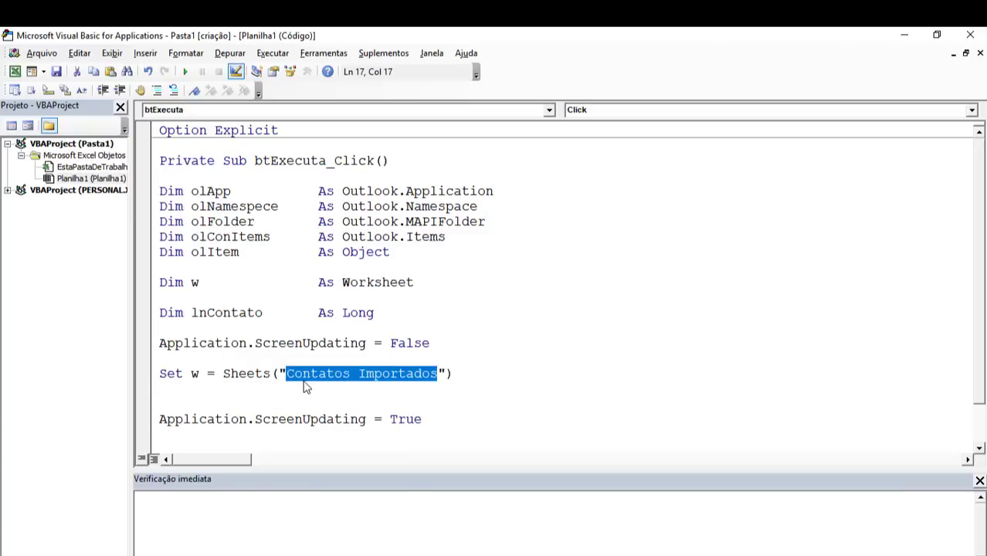
key(alt+F11)
double_click(101, 552)
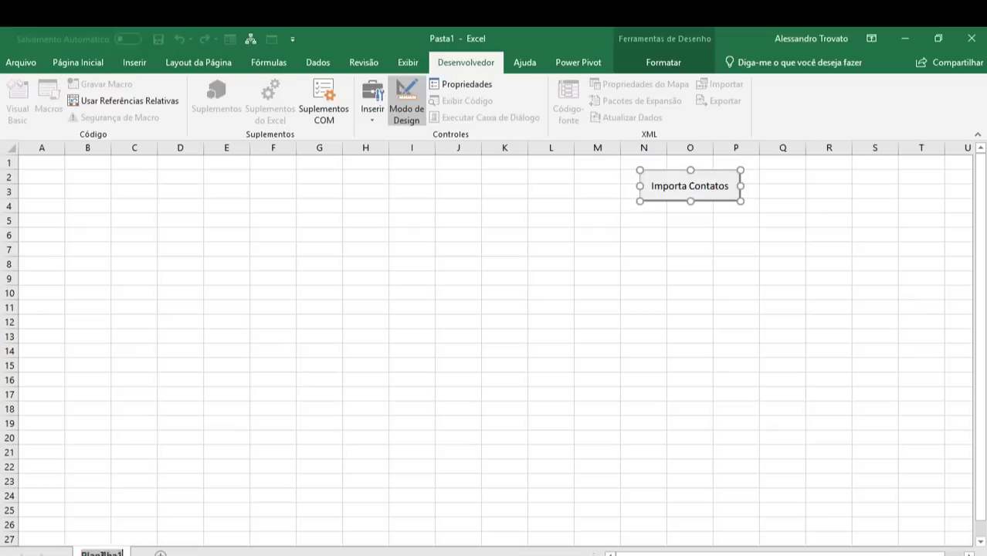
key(ctrl+v)
key(Return)
key(alt+F11)
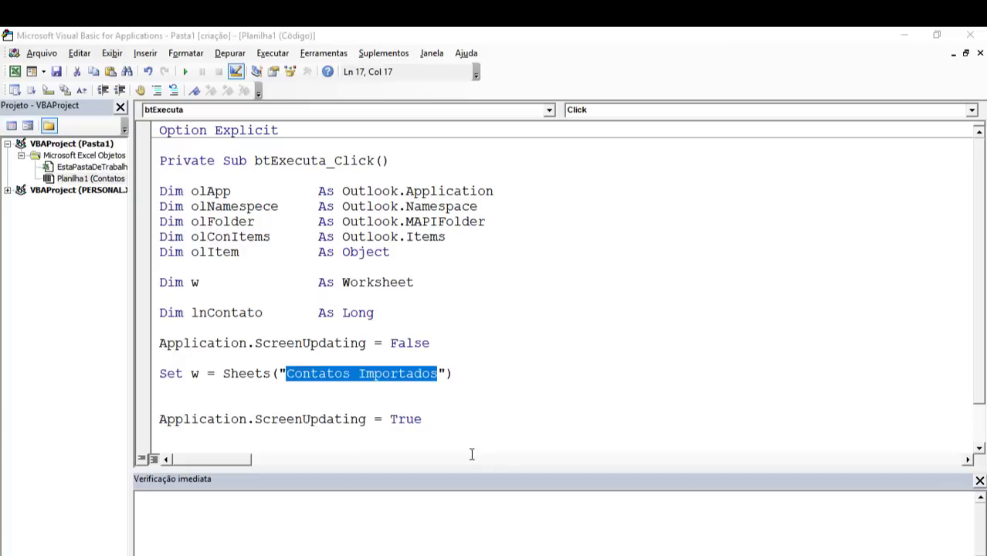
Add w.UsedRange.EntireColumn.Delete to clear the sheet's used columns.
click(279, 403)
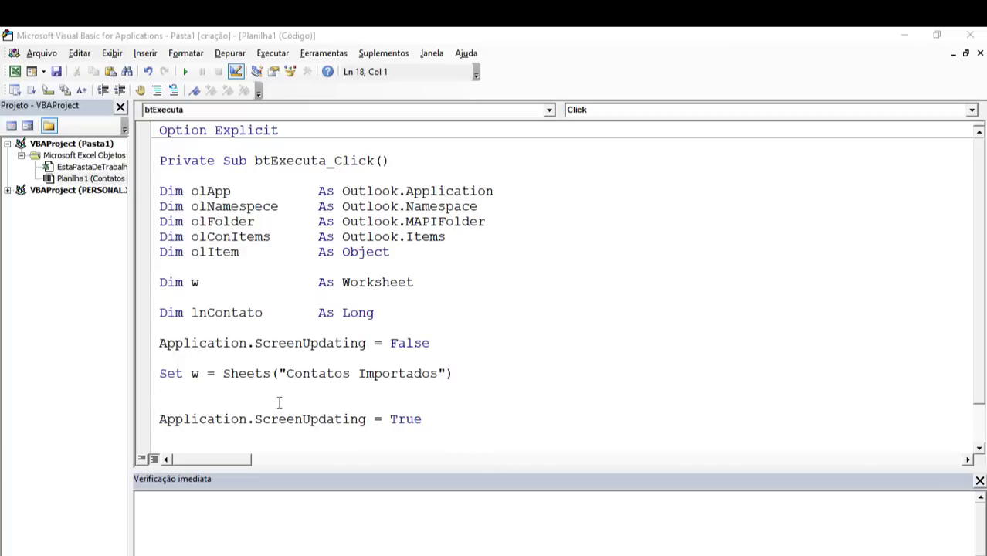
text(W.use)
key(Tab)
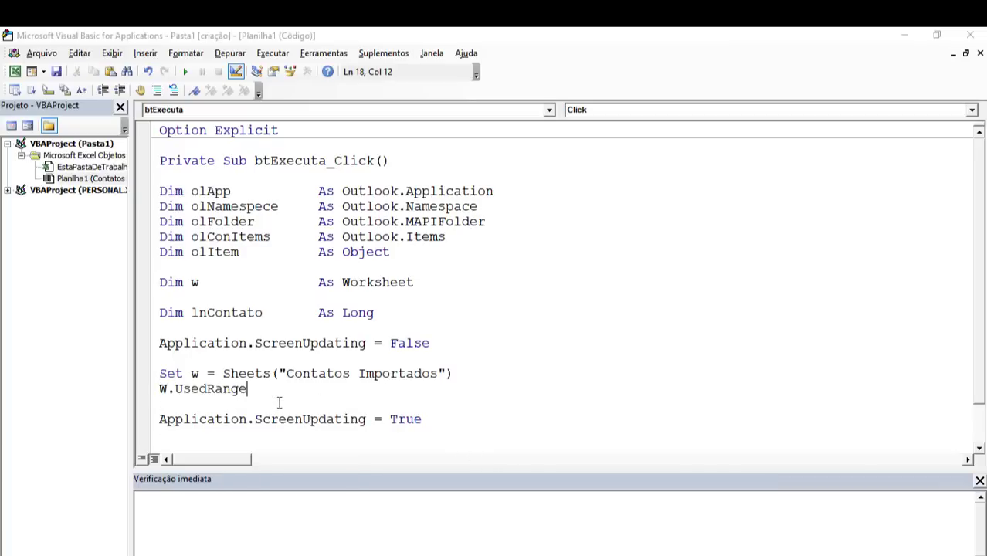
text(.ran)
key(BackSpace)
key(BackSpace)
key(BackSpace)
text(en)
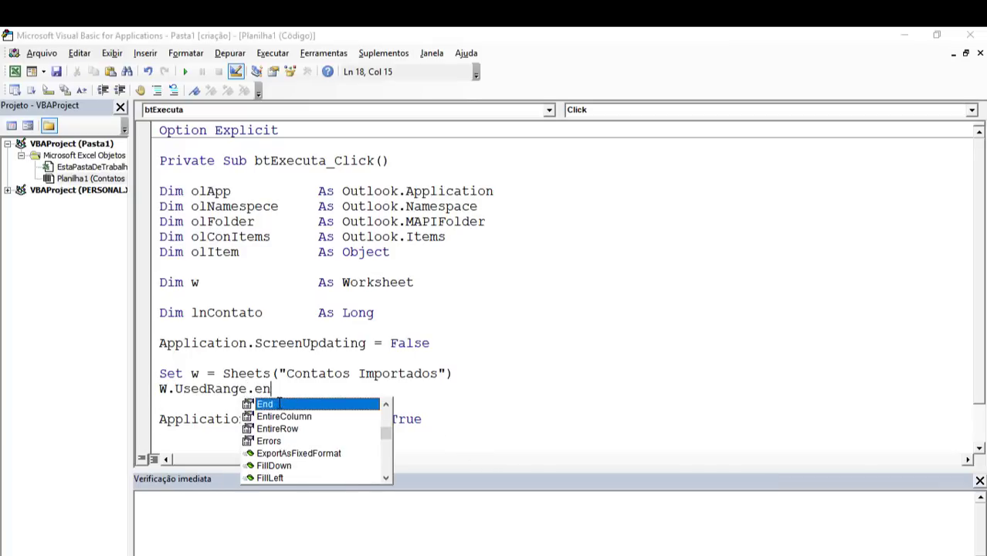
key(Down)
key(Tab)
text(.de)
key(BackSpace)
text(del)
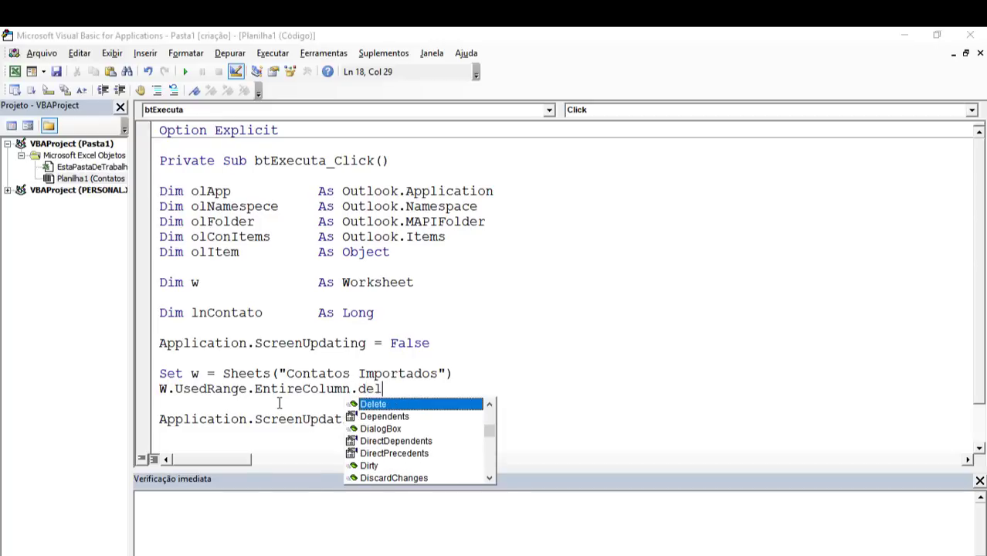
text(ete)
key(Return)
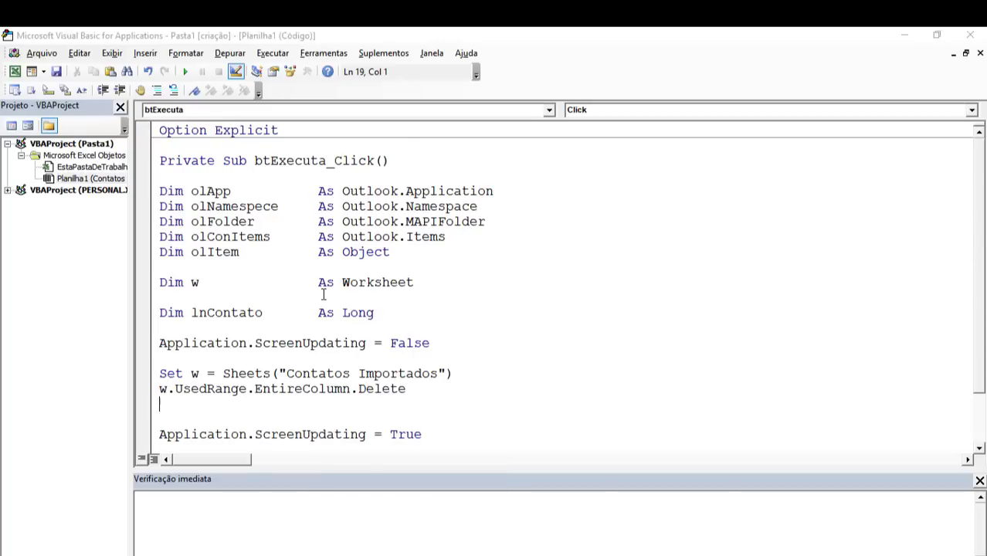
Close the Immediate window and leave blank lines below the Delete line for the next block.
scroll(319, 297, down, 1)
click(412, 344)
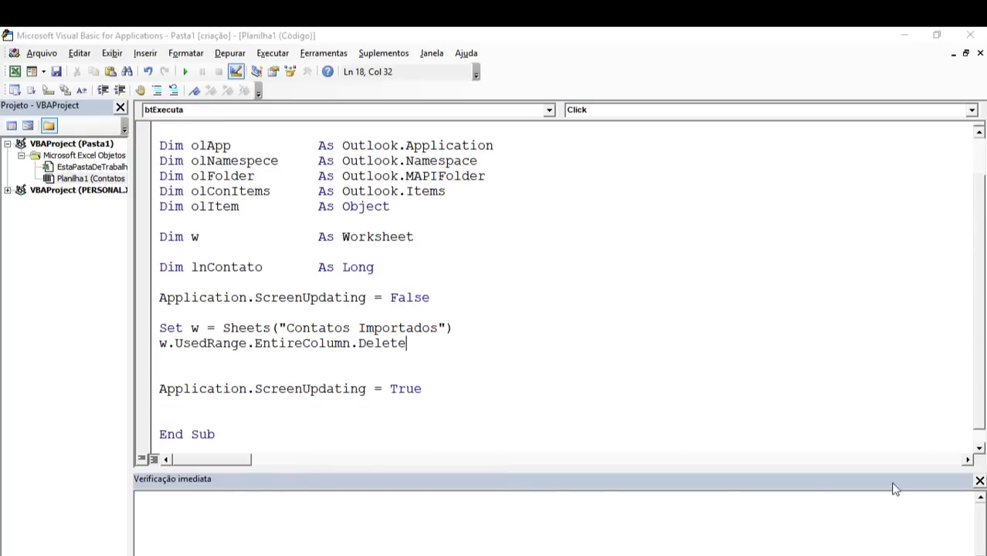
click(979, 481)
click(245, 404)
key(Return)
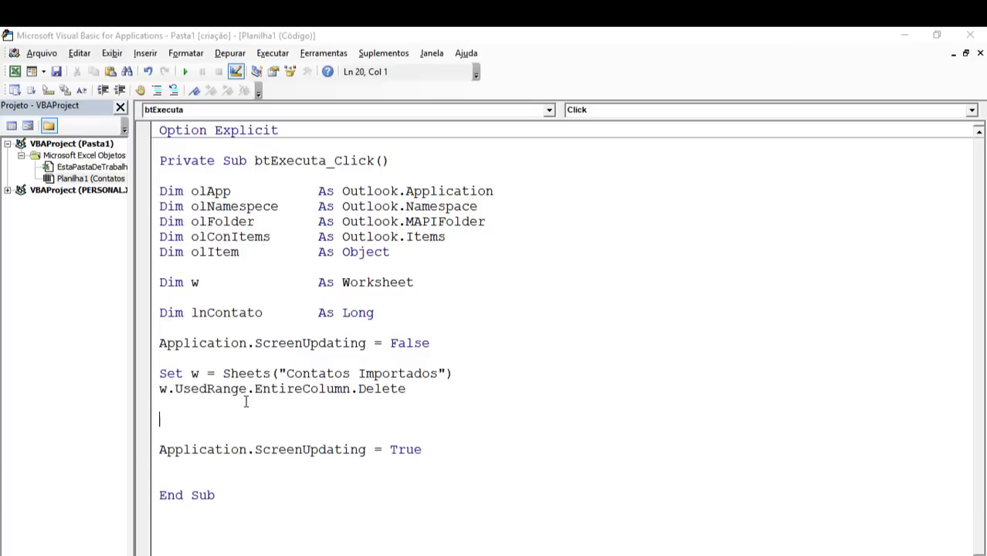
key(Return)
key(Return)
key(Up)
key(Up)
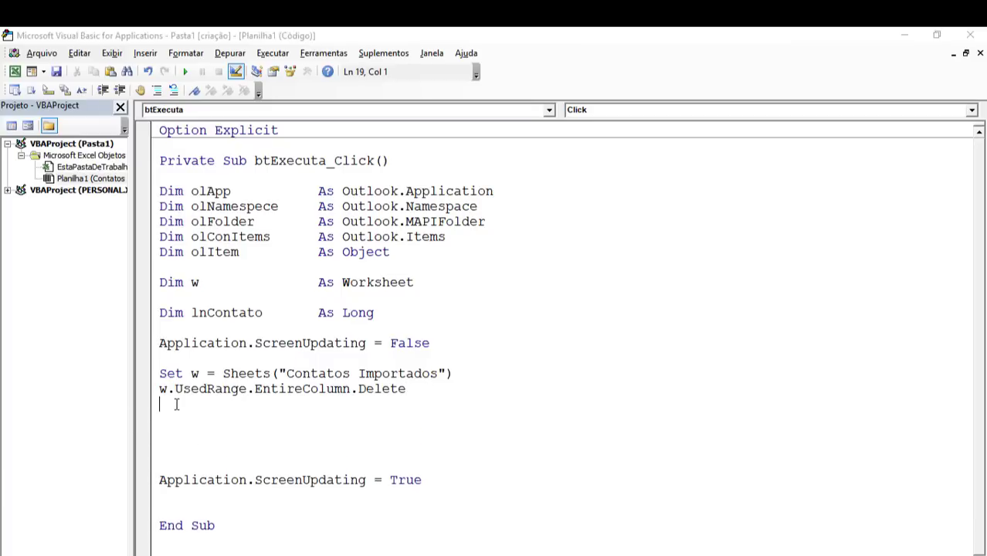
click(190, 416)
In the worksheet, set the Importa Contatos button's properties to 'Não mover ou dimensionar com células'.
key(alt+F11)
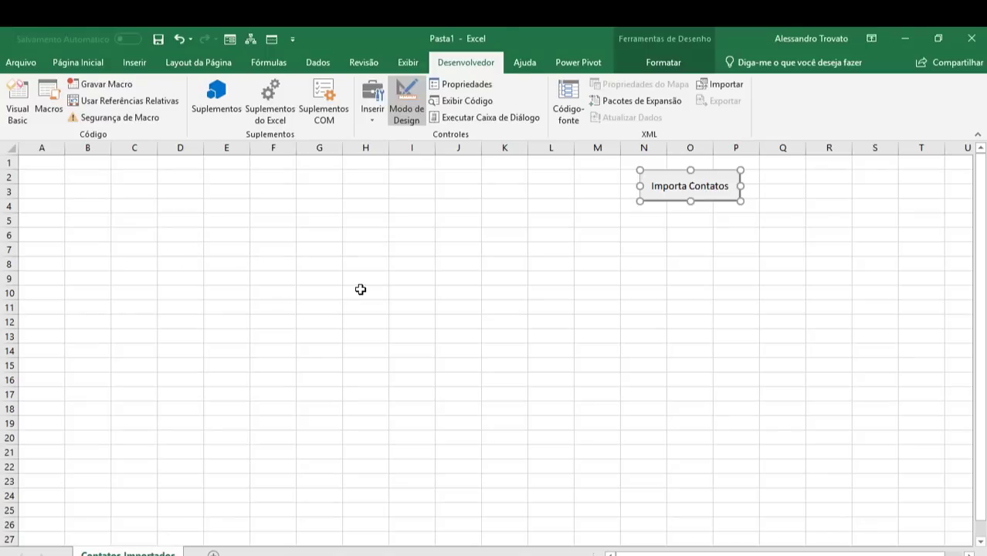
click(360, 291)
click(186, 207)
drag(42, 148, 88, 148)
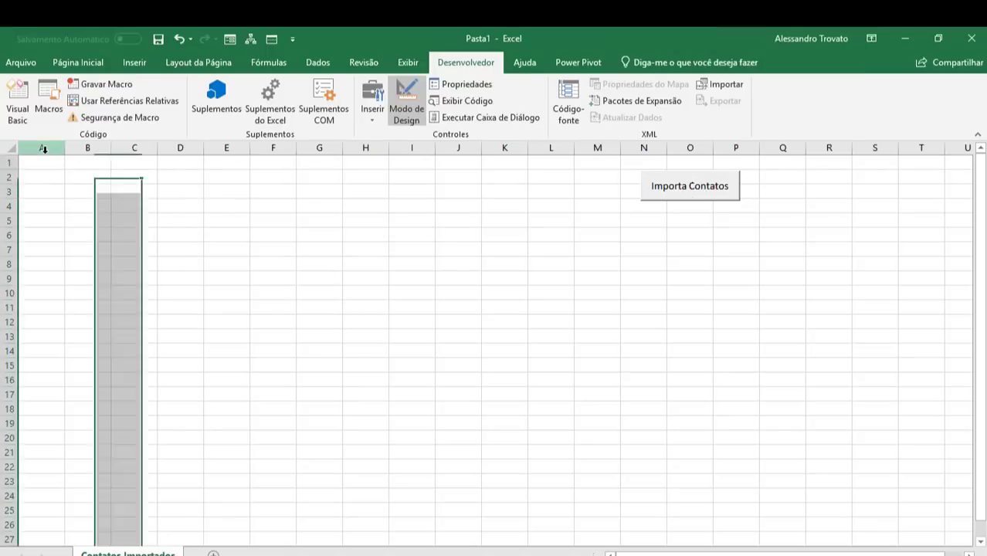
right_click(678, 195)
click(724, 343)
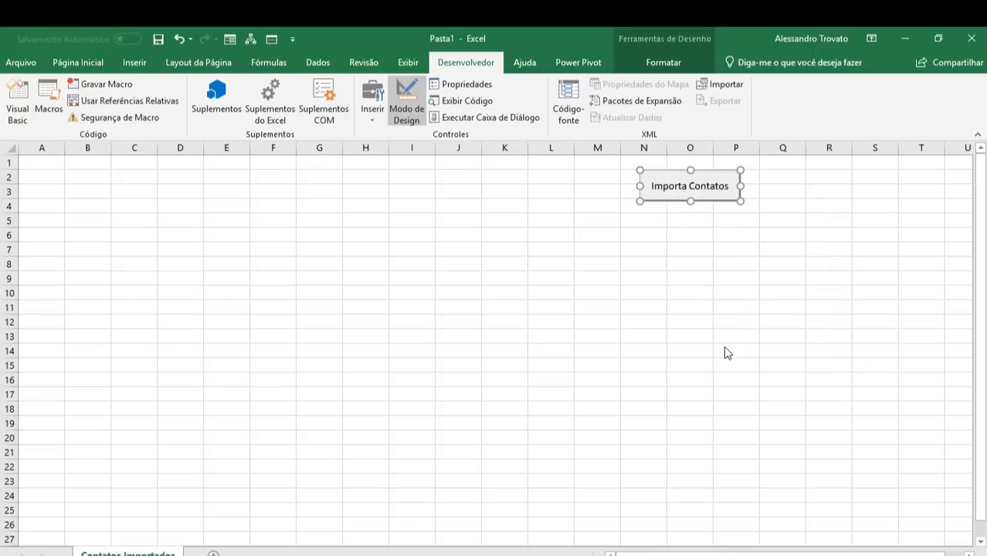
click(264, 175)
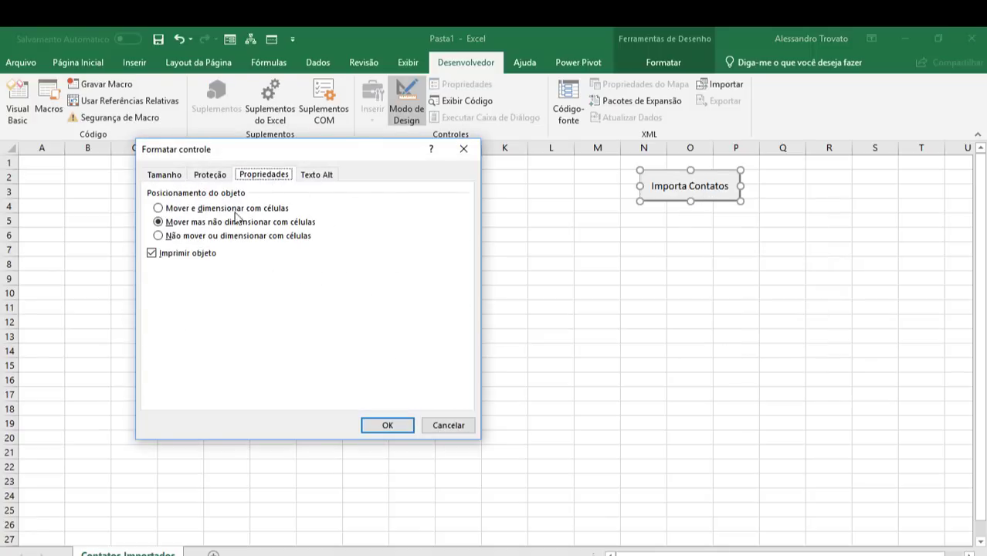
click(209, 236)
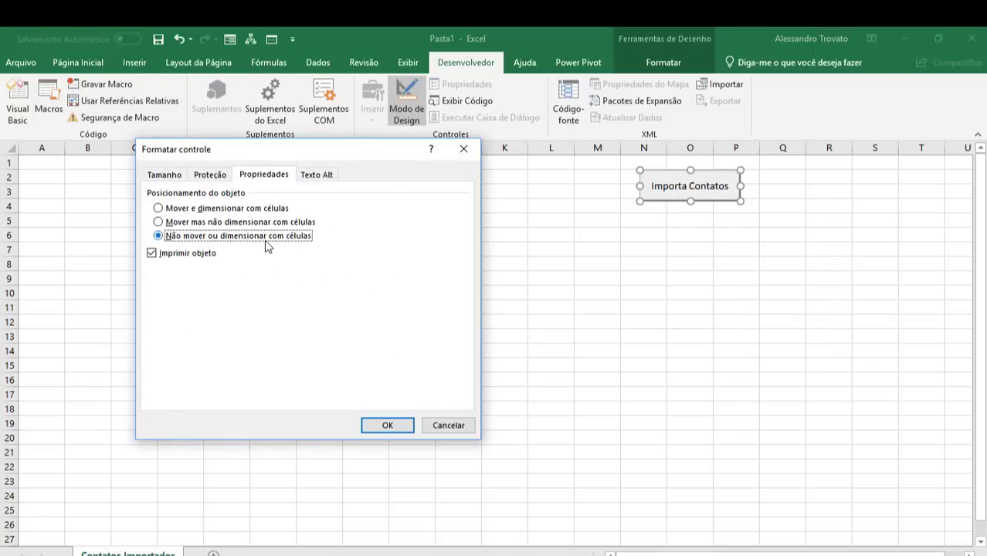
click(401, 425)
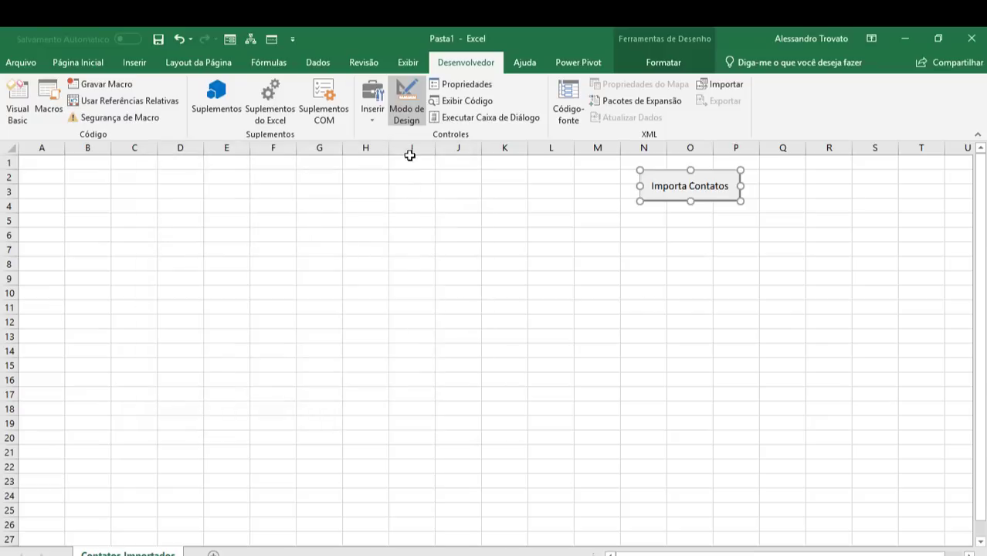
Delete columns D through I to confirm the button stays put, then return to the VBA editor.
drag(412, 148, 171, 152)
right_click(171, 152)
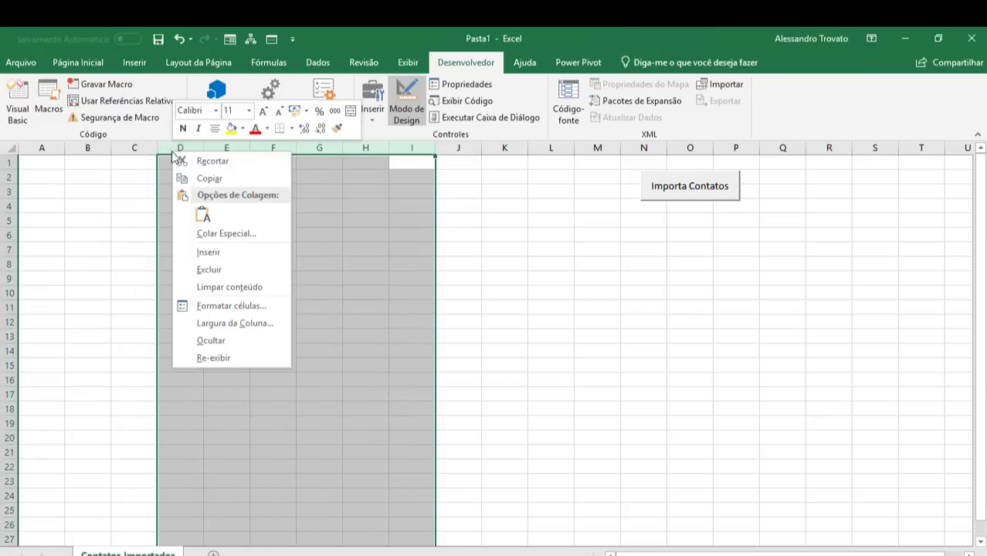
click(220, 267)
click(458, 278)
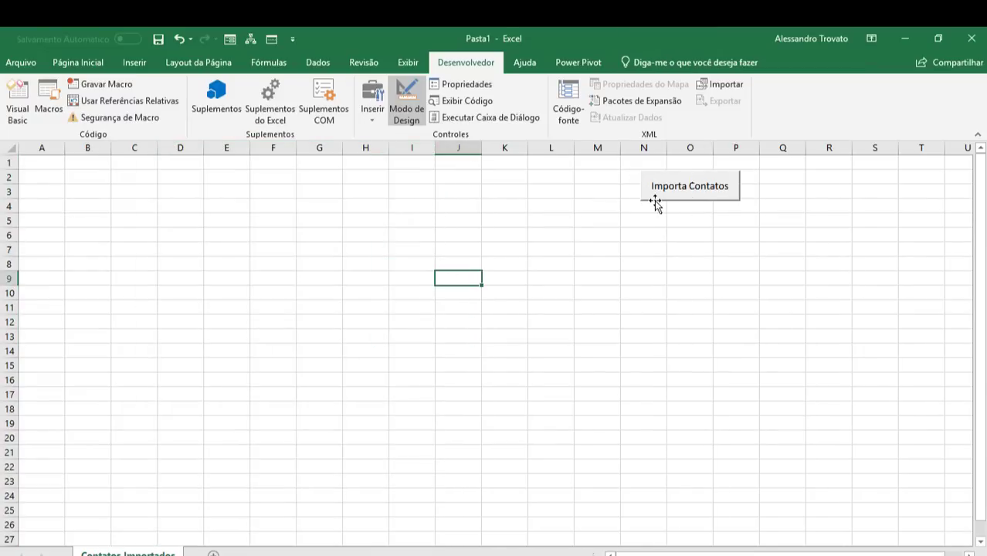
click(458, 264)
key(alt+F11)
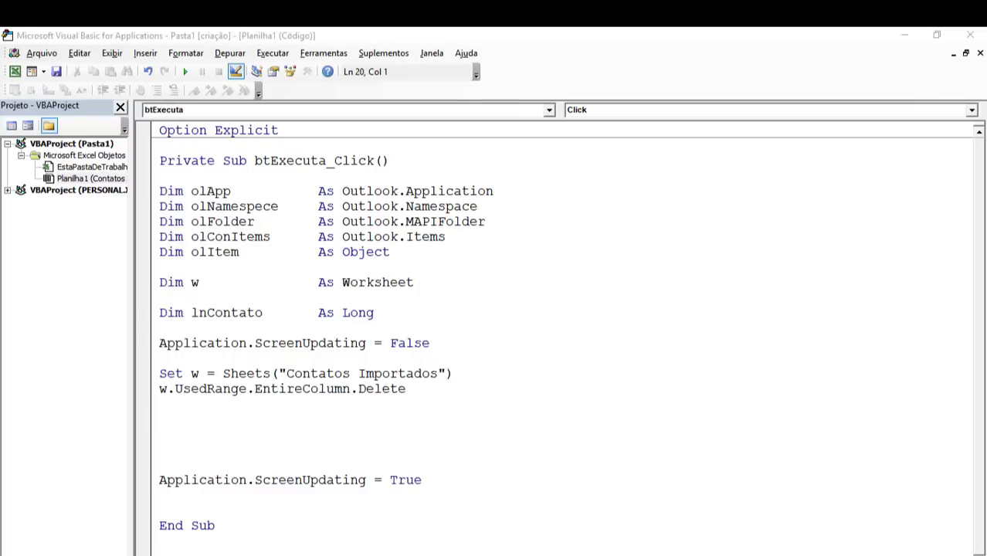
Open a With w block and set .Cells(1,1) to "Nome da Empresa".
click(216, 401)
key(Return)
text(w)
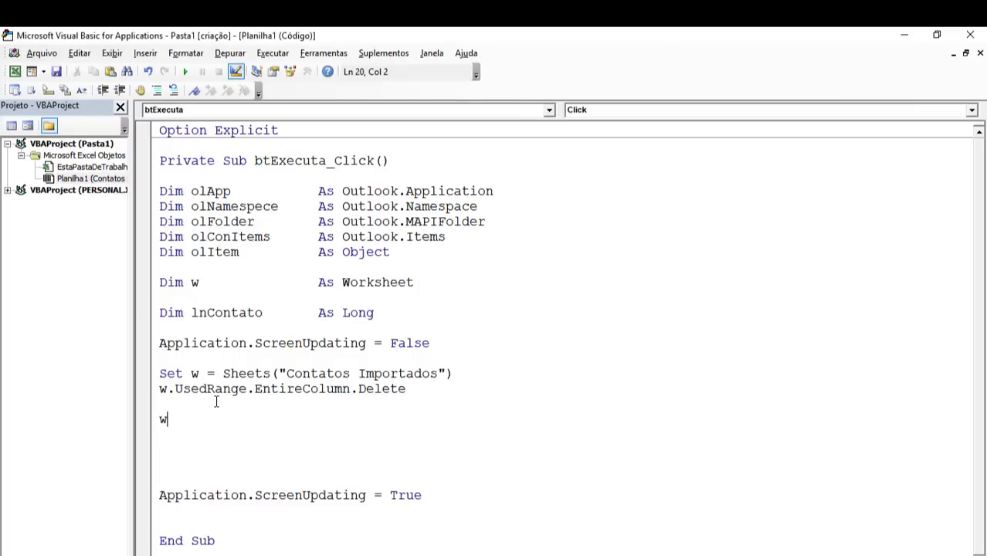
text(.)
key(BackSpace)
key(BackSpace)
text(with)
text( w)
key(Return)
key(Tab)
text(.)
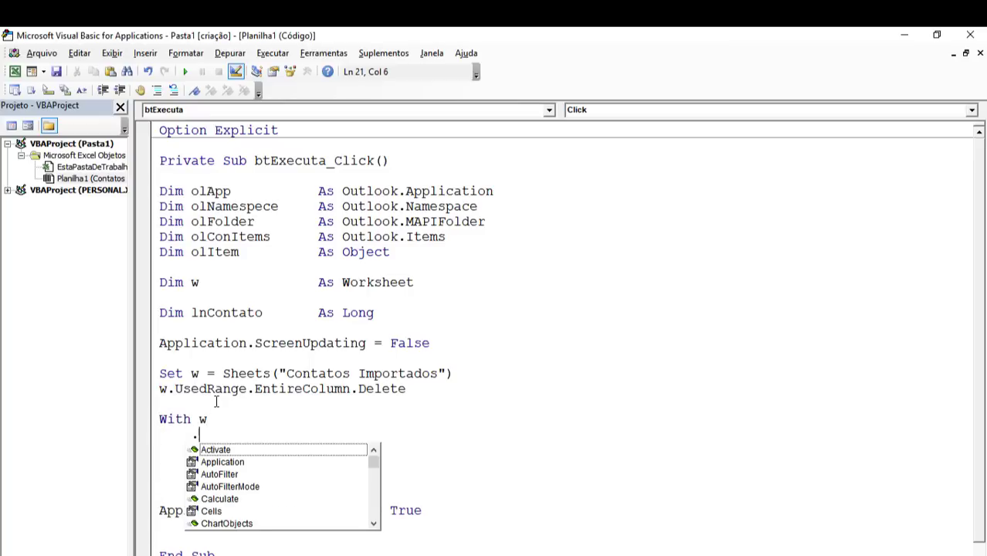
text(range("A1"))
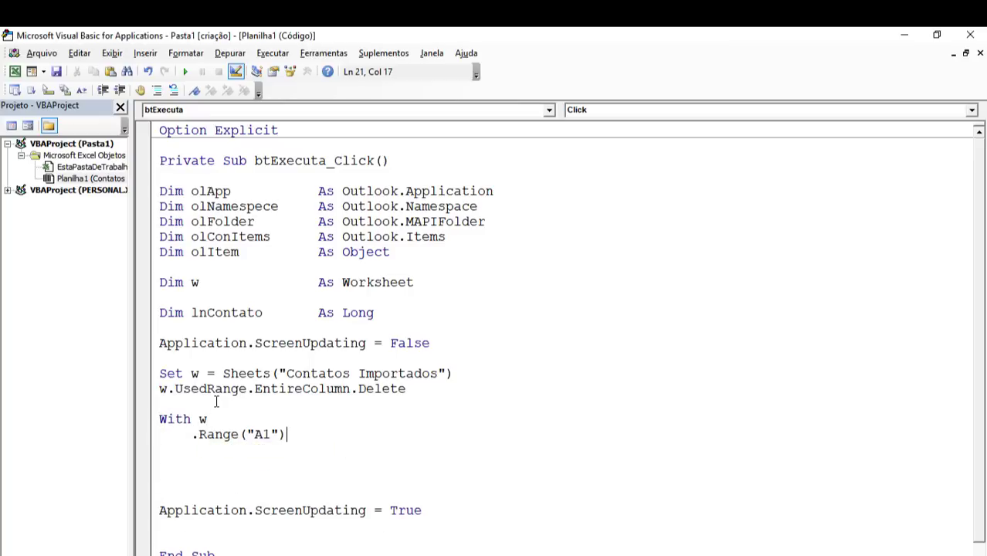
text(.)
key(BackSpace)
key(BackSpace)
key(BackSpace)
key(BackSpace)
key(BackSpace)
key(BackSpace)
key(BackSpace)
text(ells)
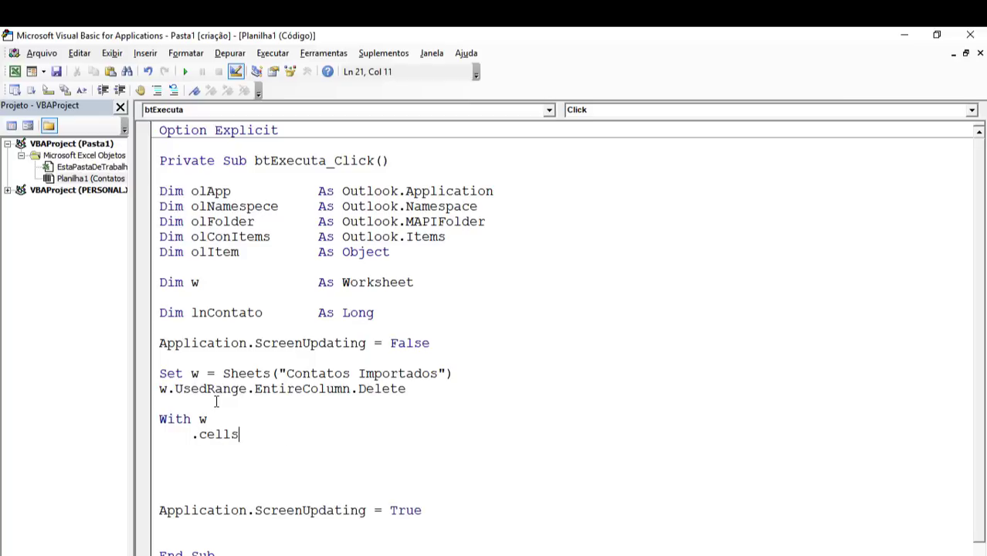
text((1,1))
text( = "Companh)
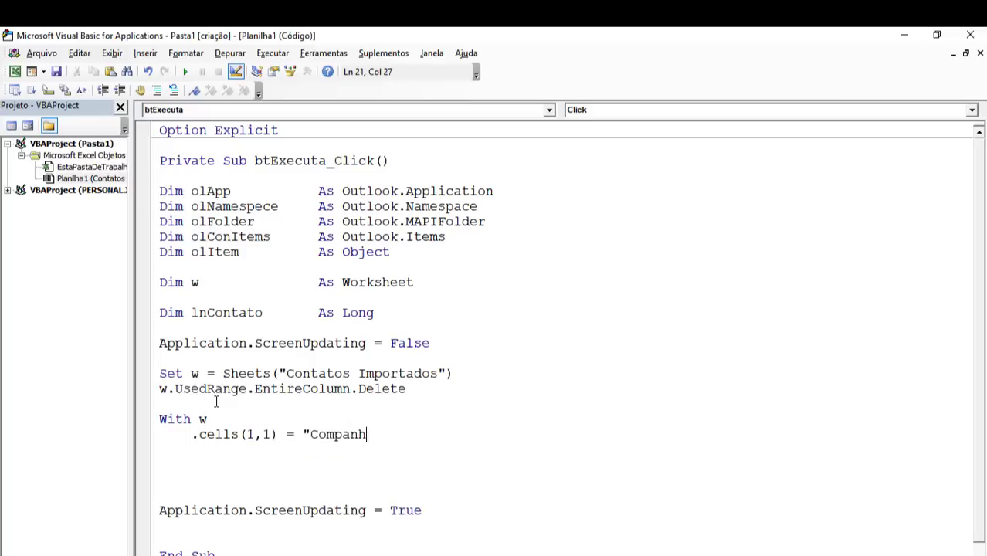
text(ia")
key(ctrl+shift+Left)
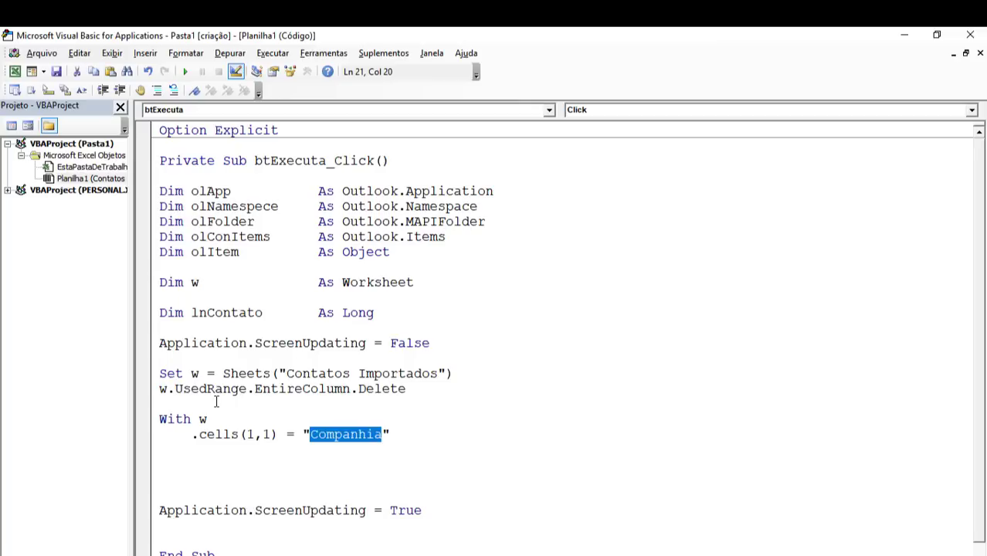
text(Nome da Emp)
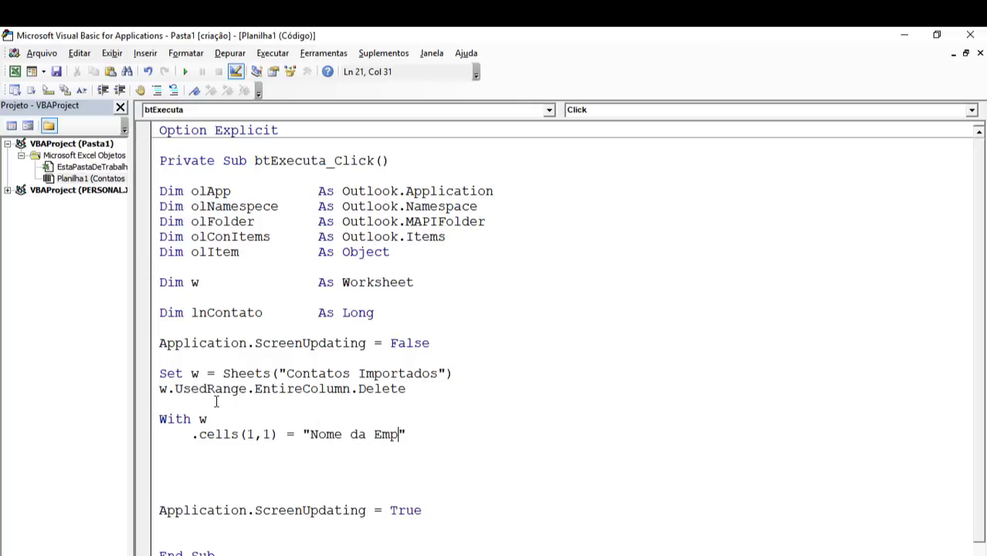
text(resa)
key(Return)
Add header lines for cells (1,2) to (1,6): Endereço, CEP, Cidade, Contato and E-mail.
text(.)
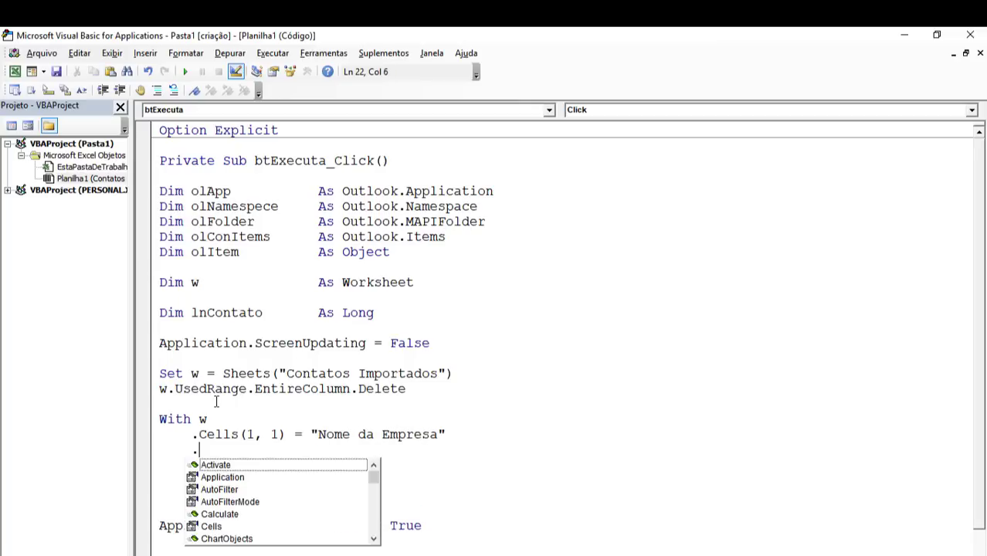
text(cells()
text(1, )
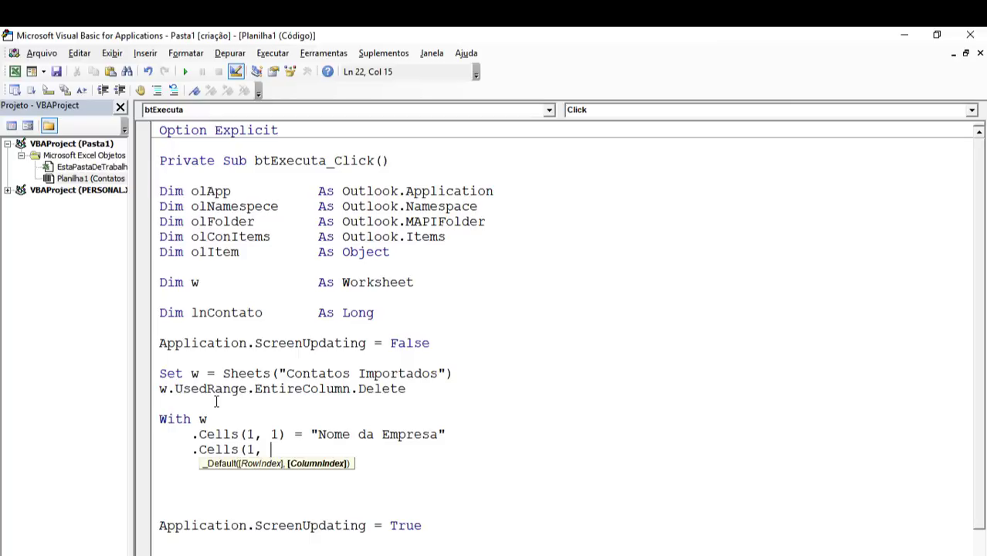
text(2) =)
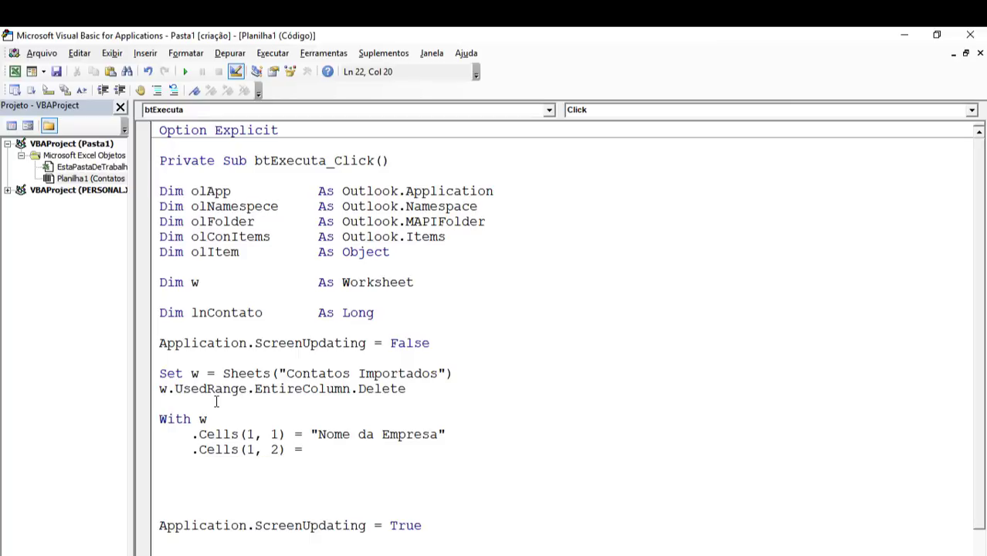
text(Endere)
text(ço ")
key(Return)
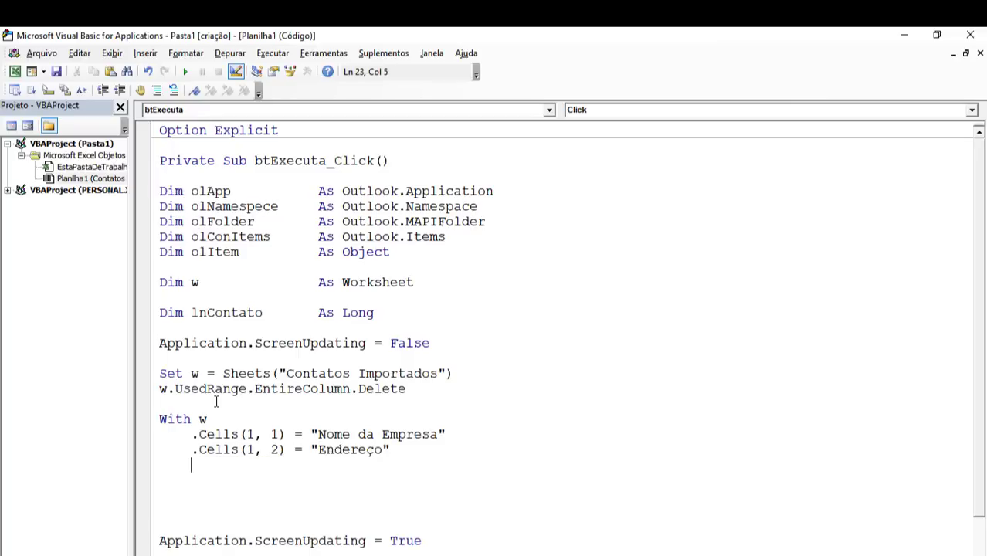
text(.cel)
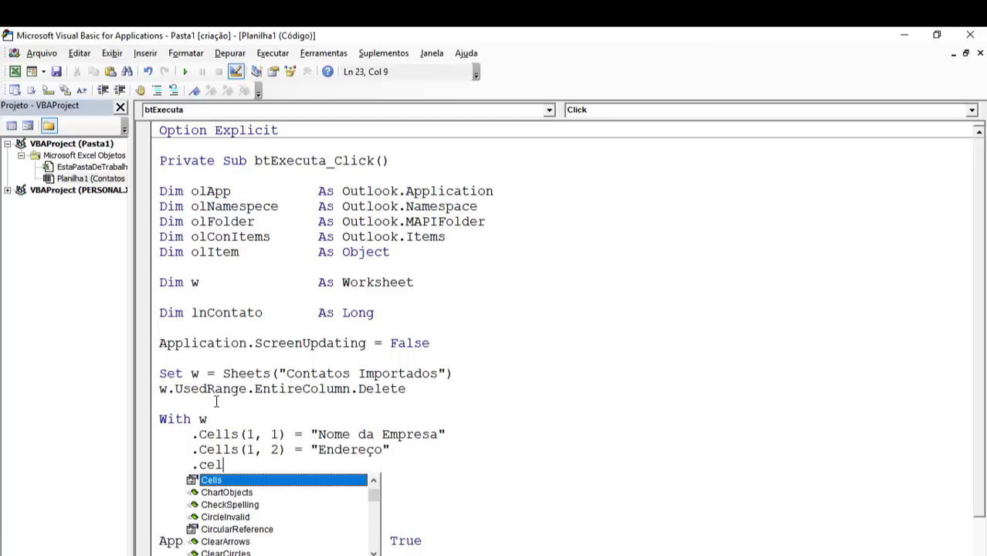
text(l)
text((1,)
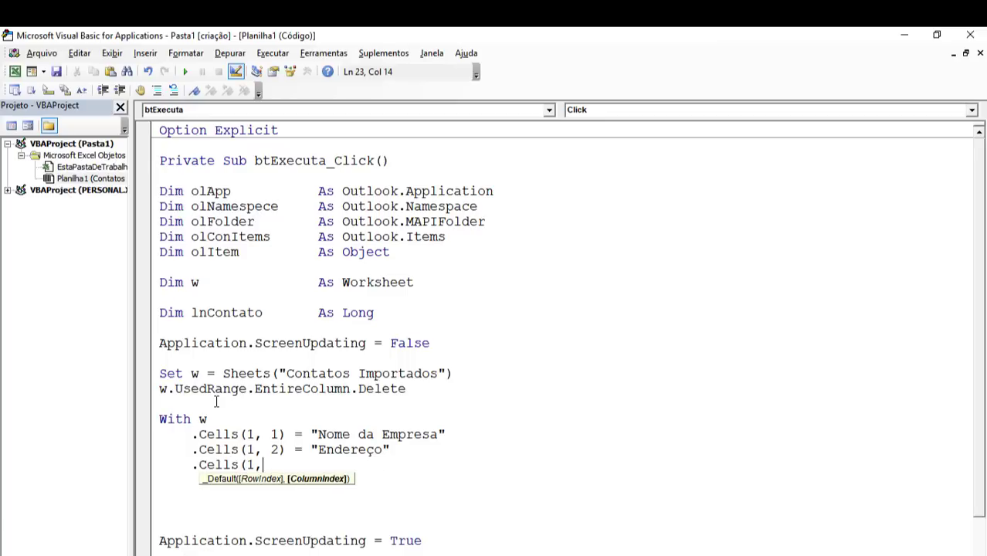
text(3)= )
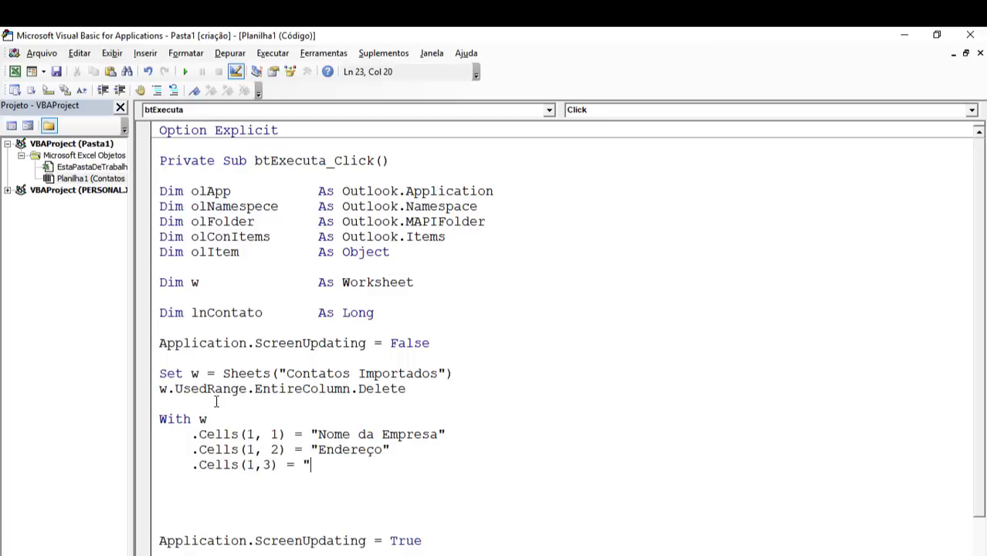
text(CEP")
key(Return)
text(.cel)
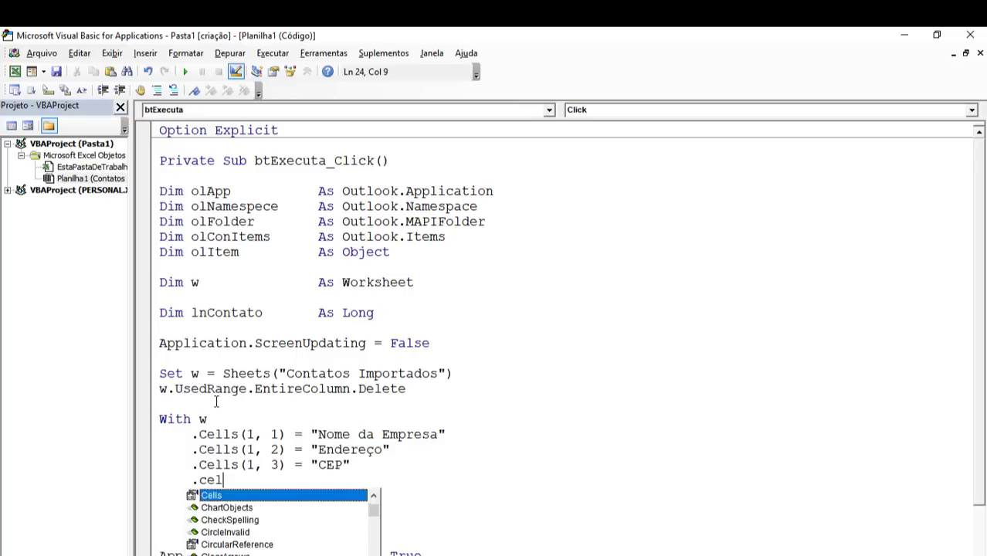
text((1,4)  =)
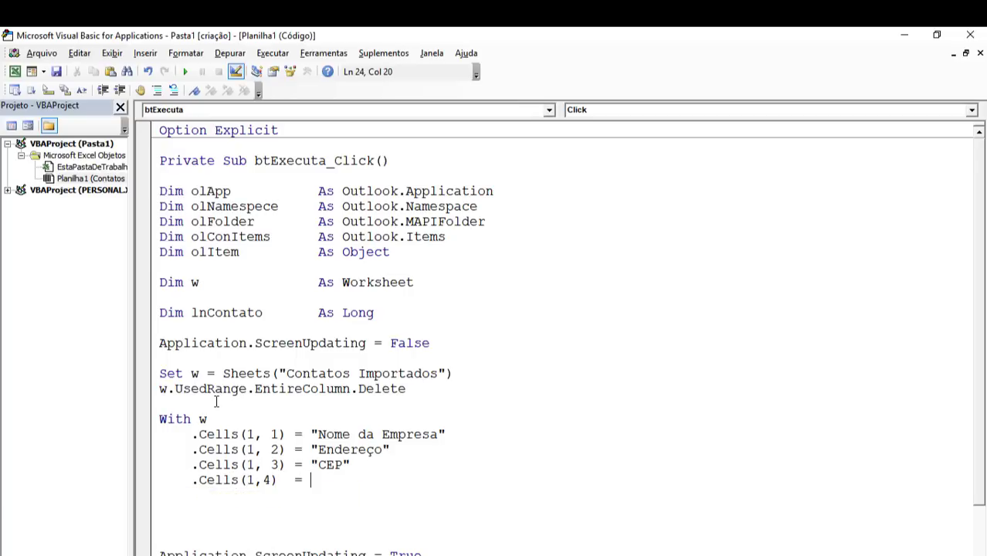
text("Cidade)
key(Return)
text(.cel()
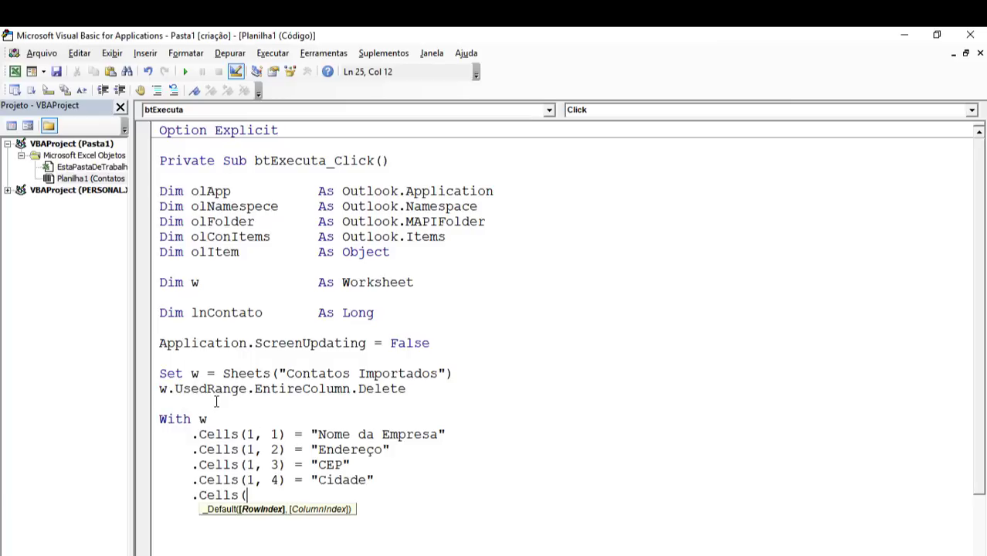
text(1,5))
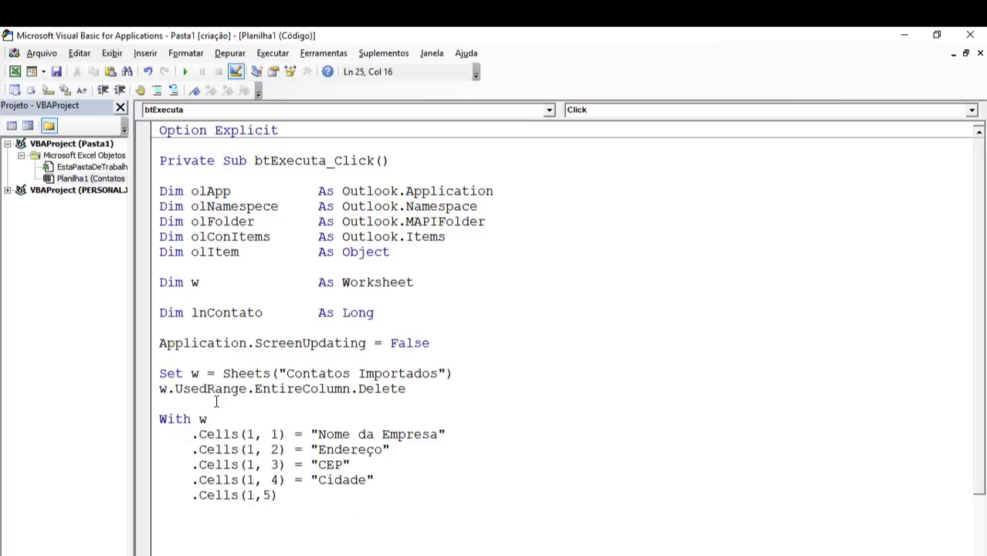
text( = "Contato)
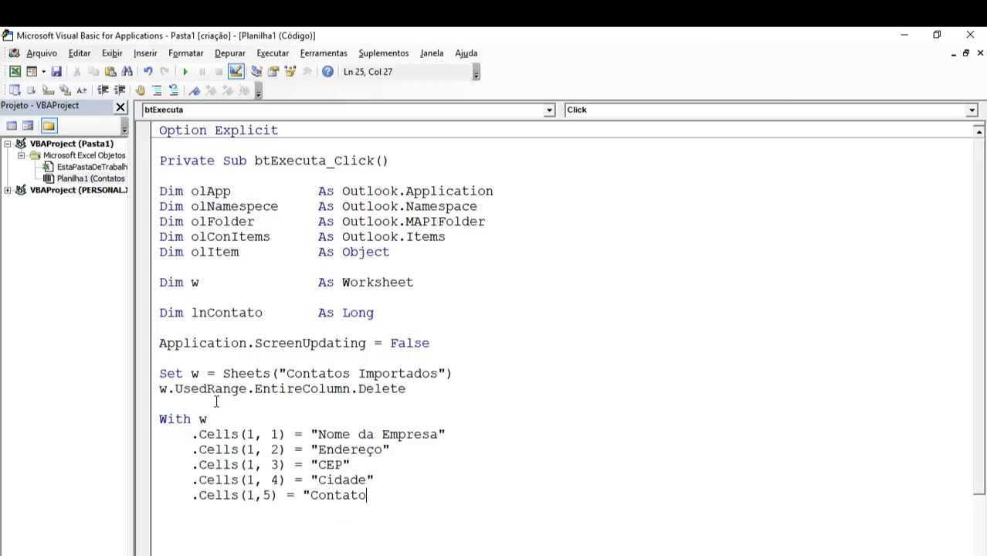
text(")
key(Return)
text(.cell)
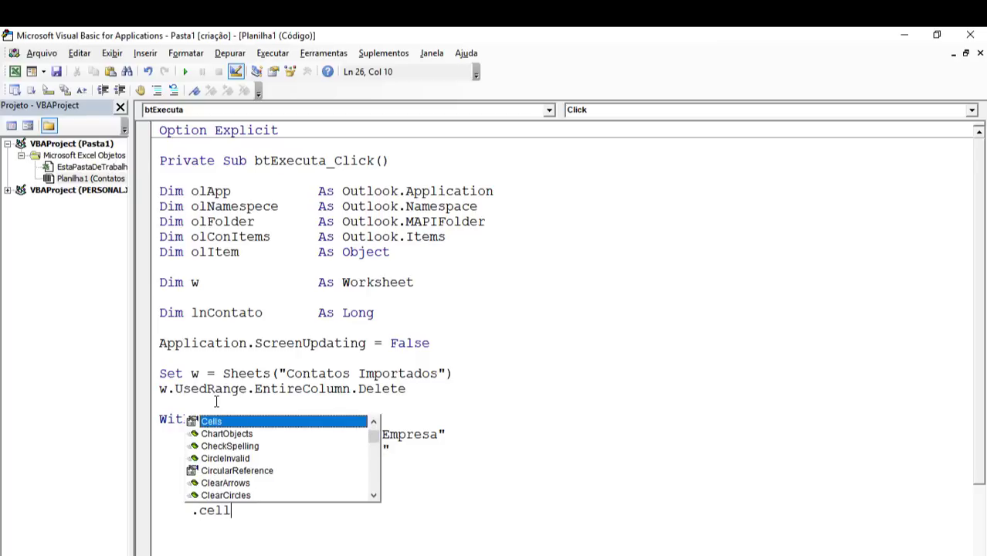
text(s(1,6) )
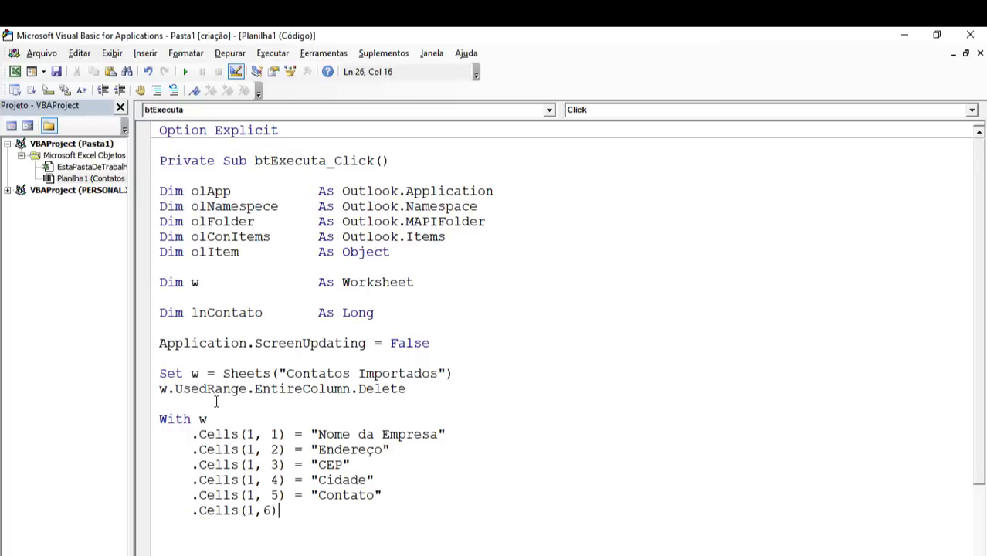
text(= "E)
text(-mail")
key(Return)
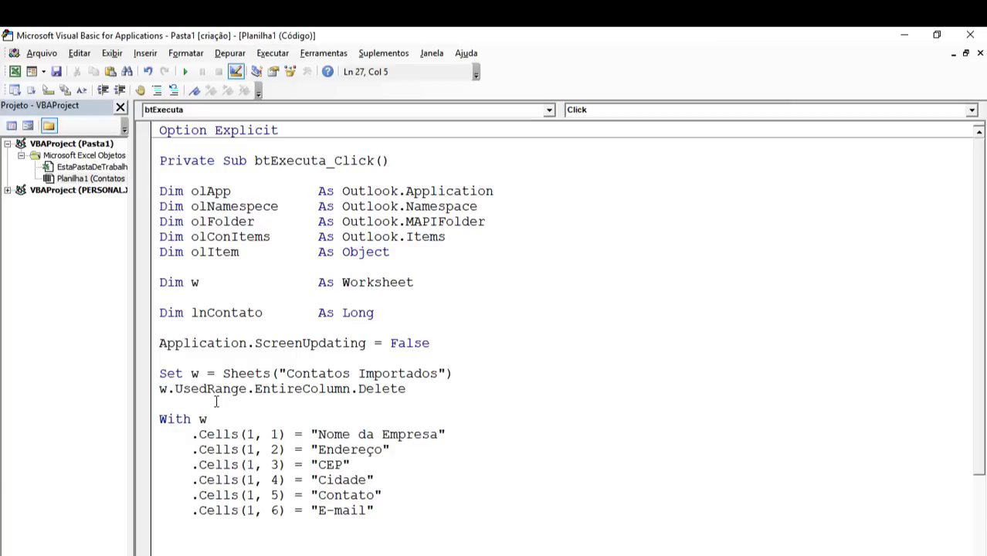
Open a With .Range("A1:F1") block and set .Font.Bold = True.
scroll(231, 386, down, 1)
scroll(263, 340, down, 1)
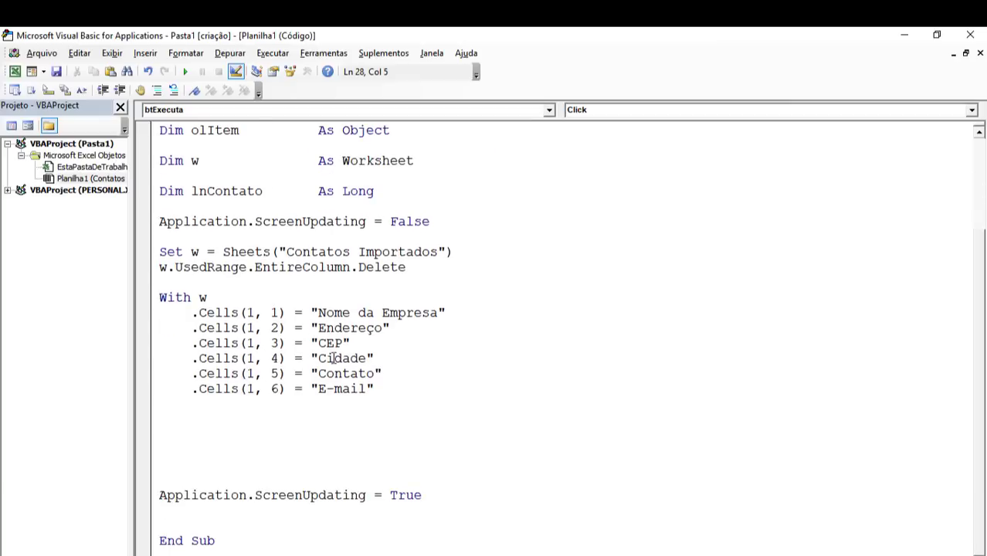
text(w.)
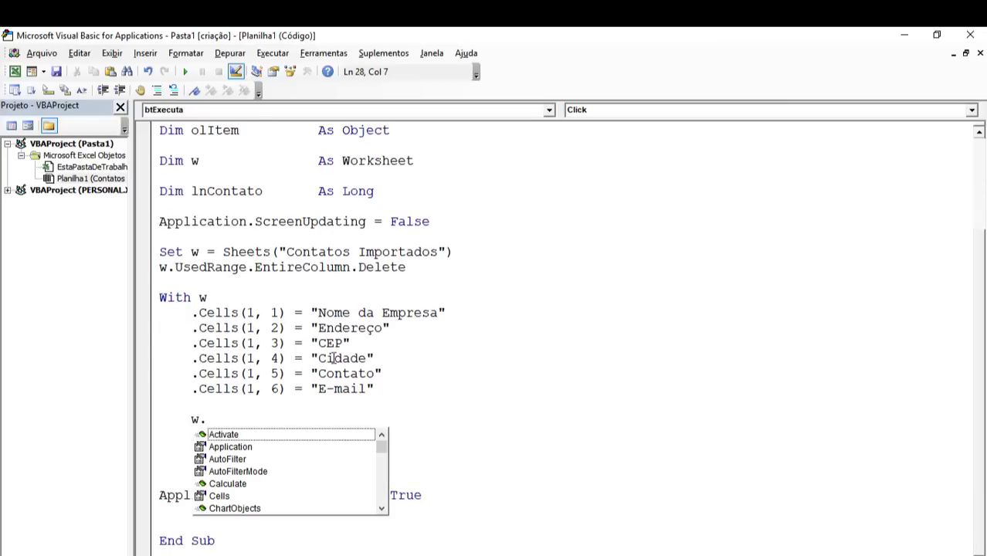
key(BackSpace)
key(BackSpace)
text(with .)
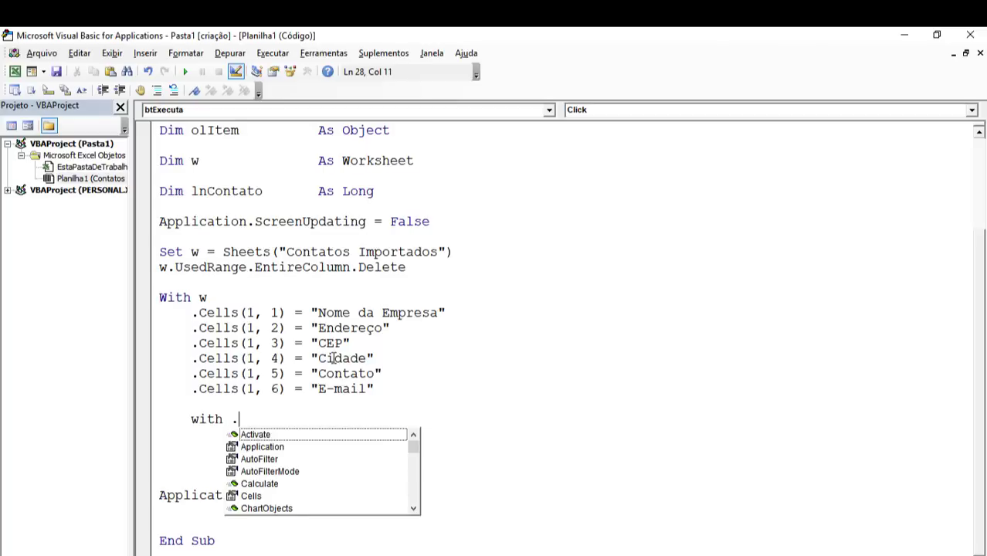
text(Range("A1:)
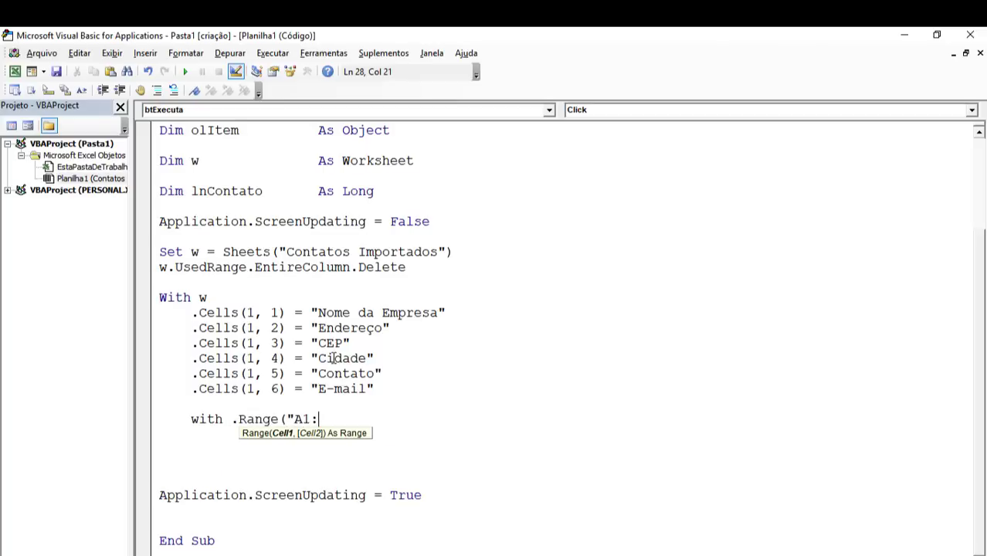
text(F1"))
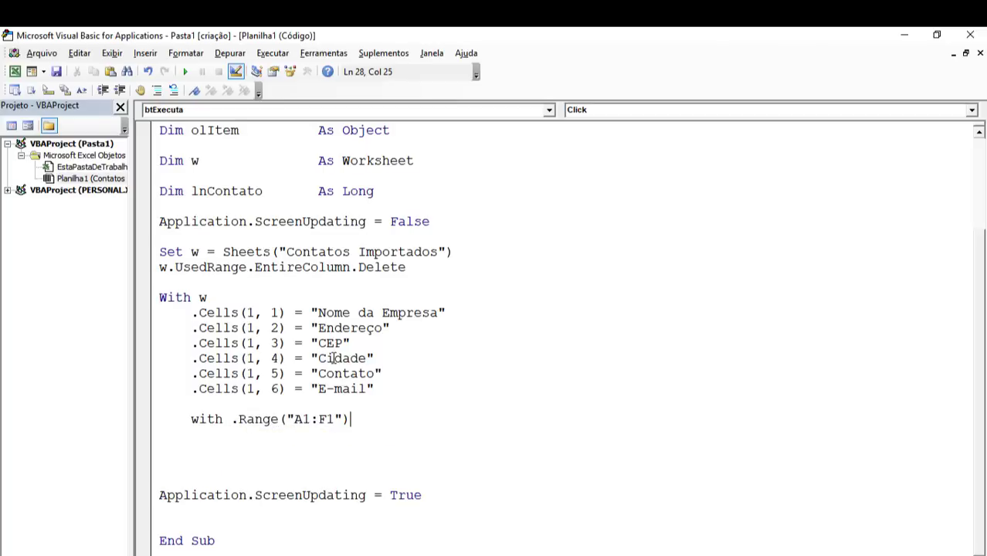
key(Return)
key(Tab)
text(.font.)
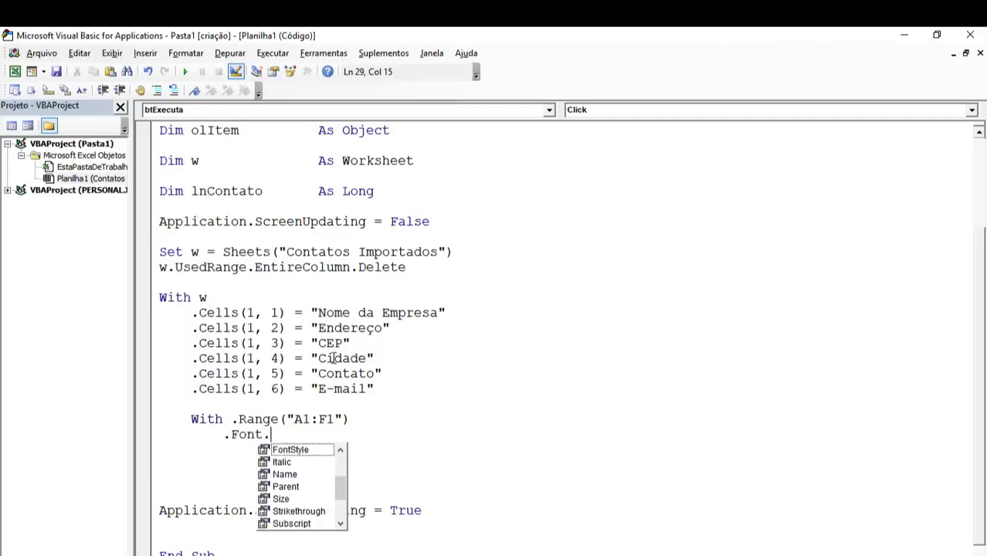
text(bold = t)
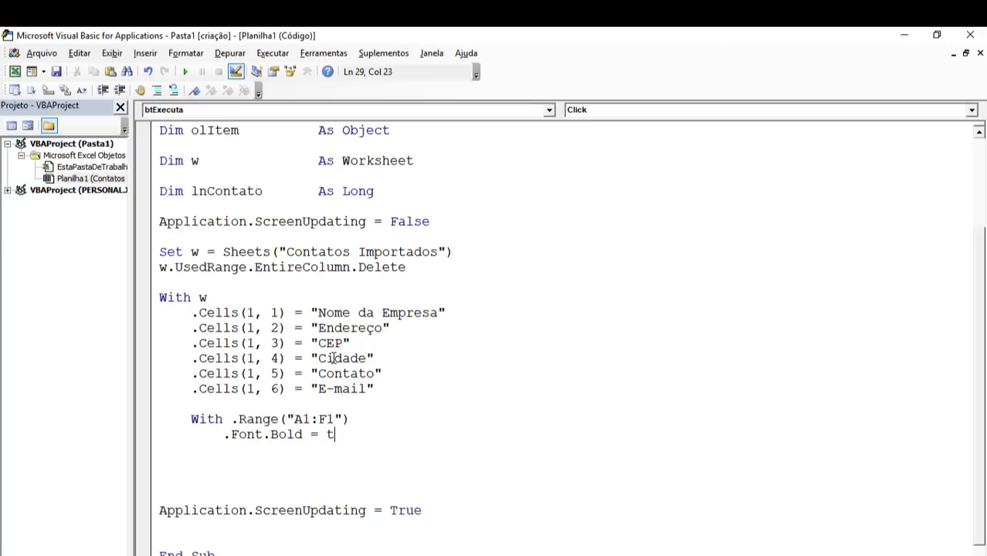
text(rue)
key(Return)
Set the header font's ColorIndex to 10.
text(.font)
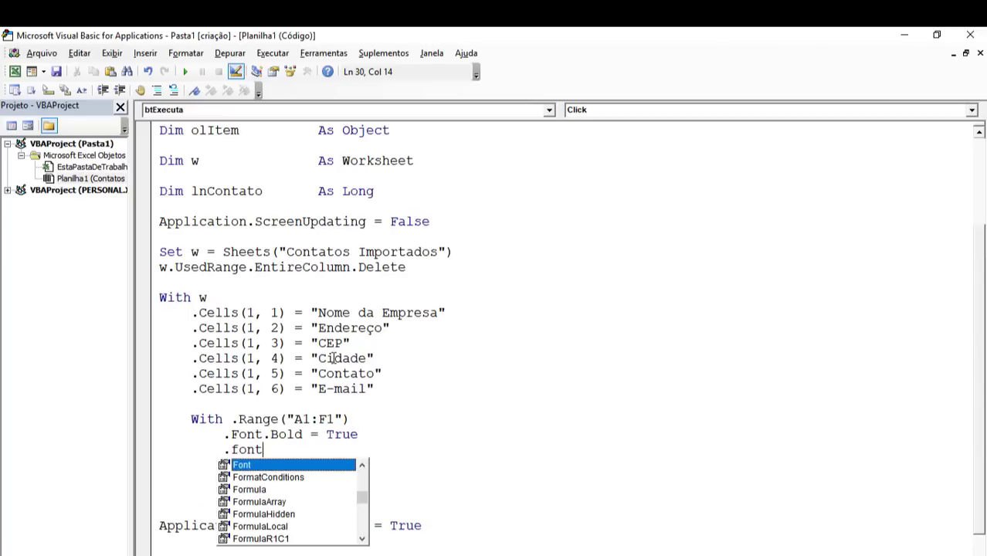
text(.colo)
key(Down)
text(=)
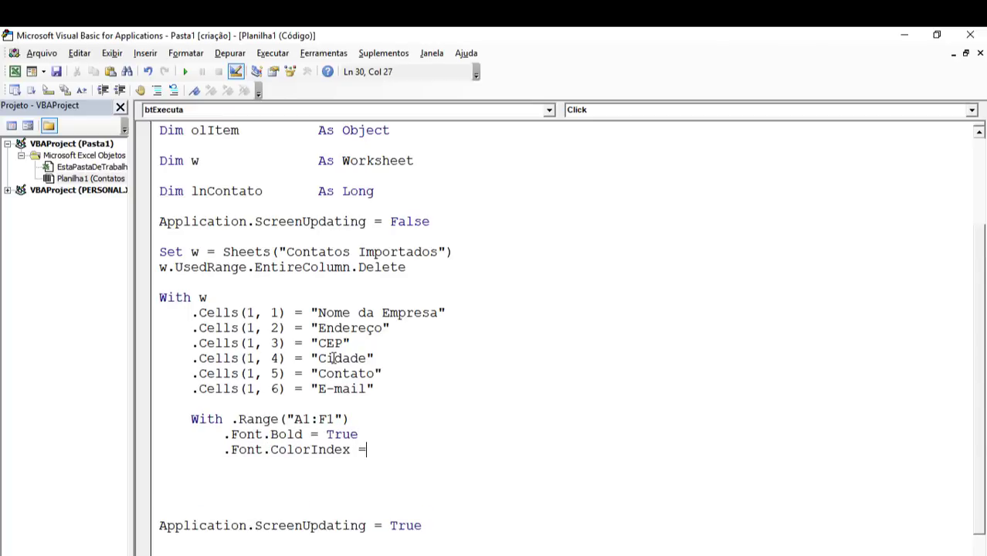
text( 10)
key(BackSpace)
key(BackSpace)
key(BackSpace)
key(BackSpace)
key(BackSpace)
key(BackSpace)
key(BackSpace)
key(BackSpace)
text(rgb()
key(BackSpace)
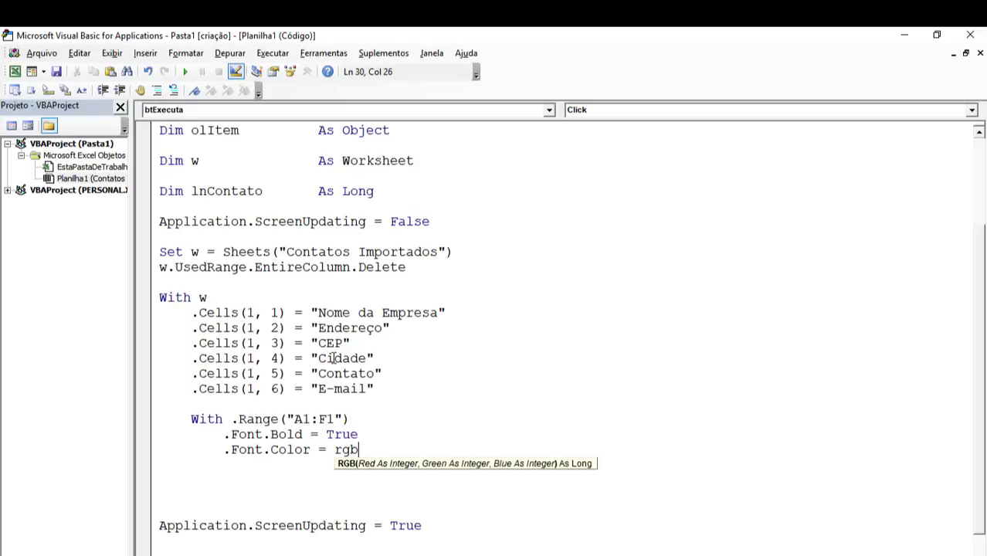
key(BackSpace)
key(BackSpace)
key(BackSpace)
text(inte)
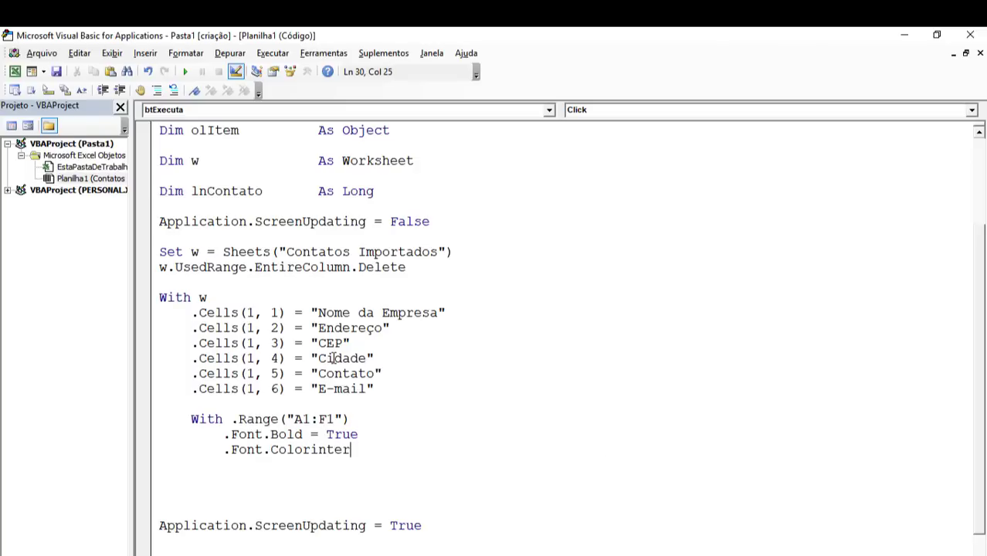
key(BackSpace)
key(BackSpace)
text(dex)
text(1 0)
key(BackSpace)
key(BackSpace)
text(0)
key(Return)
Set .Font.Size = 11 and close the inner block with End With.
text(.Fo)
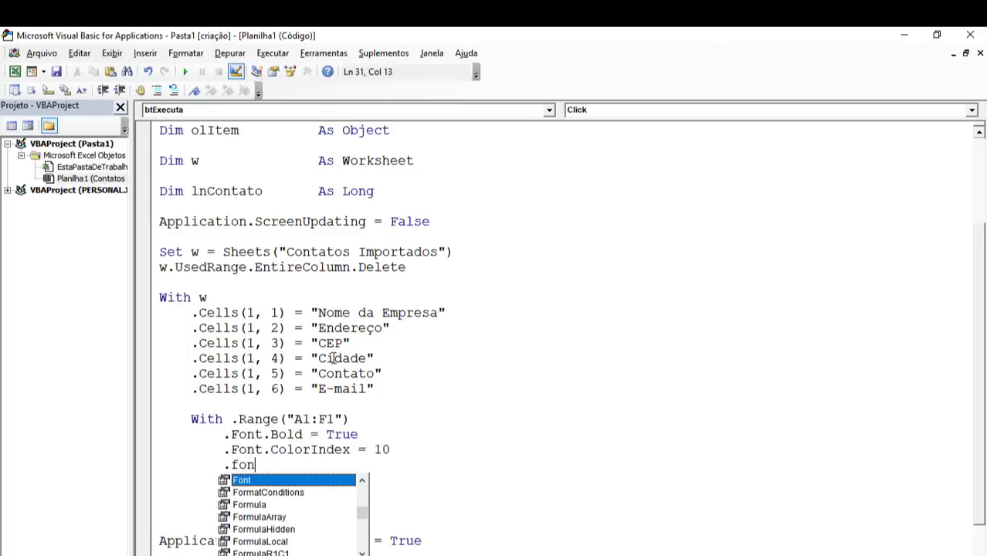
text(nt.siz)
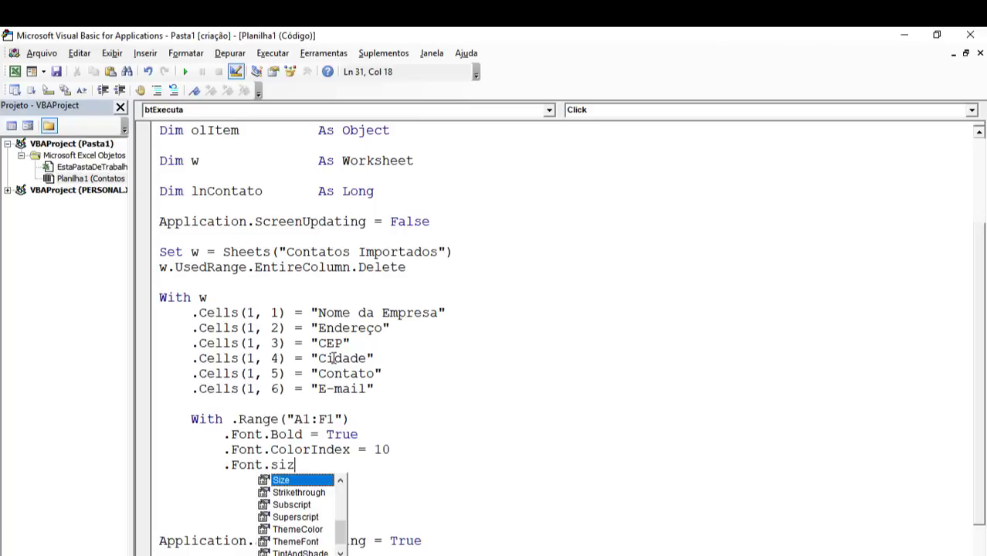
text( = 11)
key(Return)
key(BackSpace)
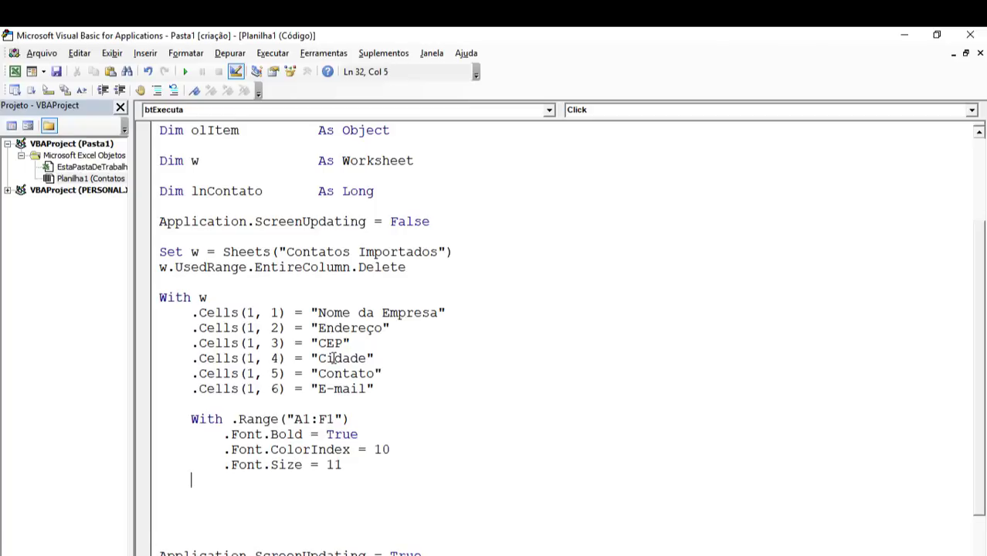
text(end with)
key(Return)
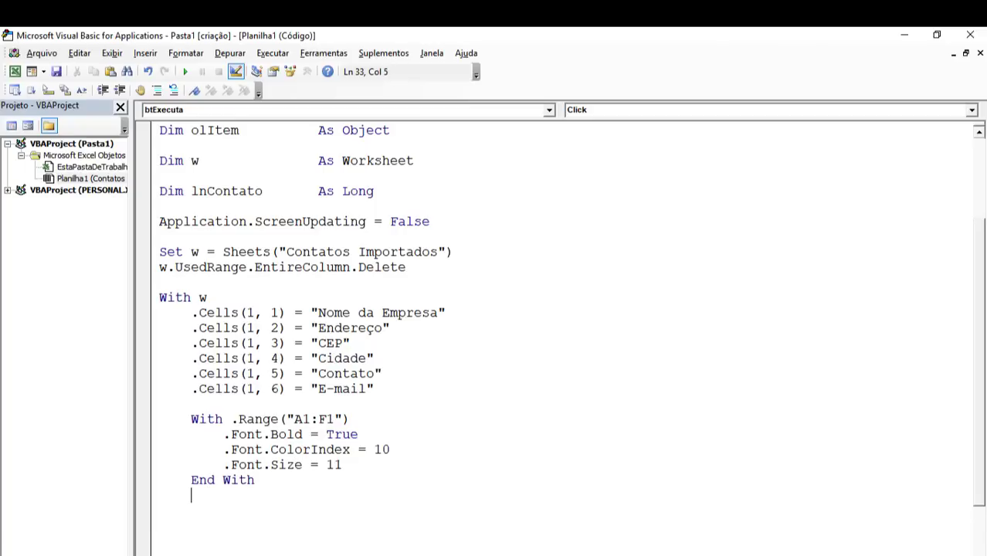
scroll(306, 362, down, 2)
key(alt+F11)
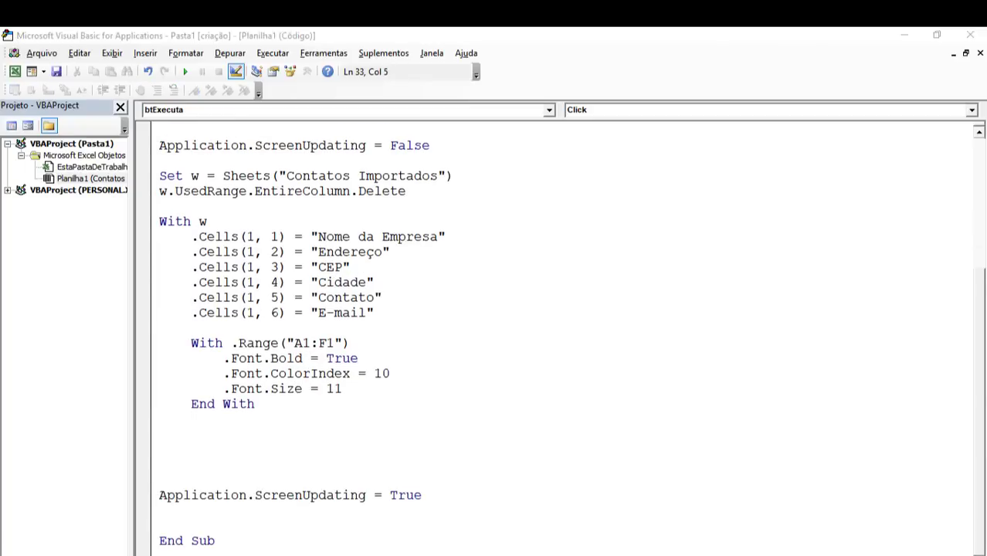
Close the outer With block with End With and add w.Activate.
click(167, 419)
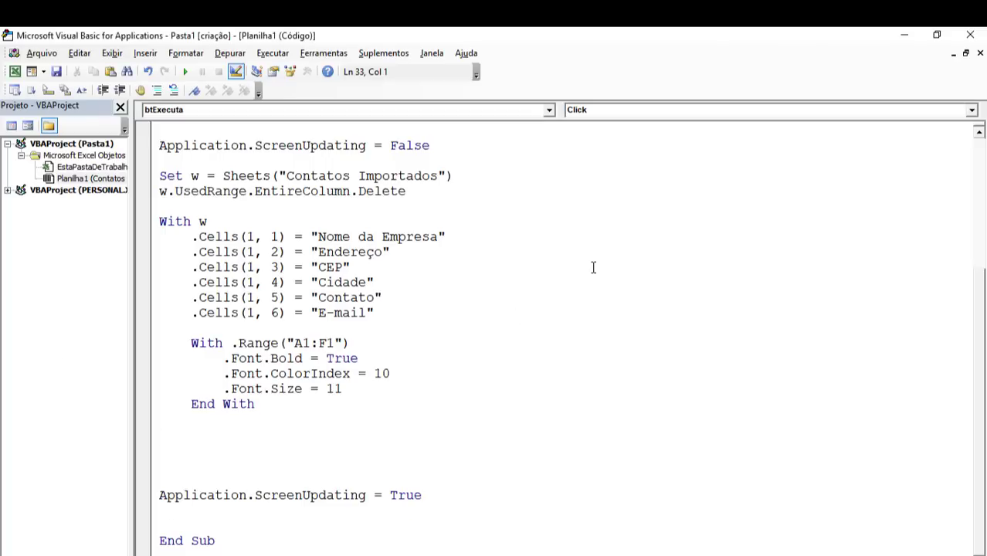
key(Return)
text(end with)
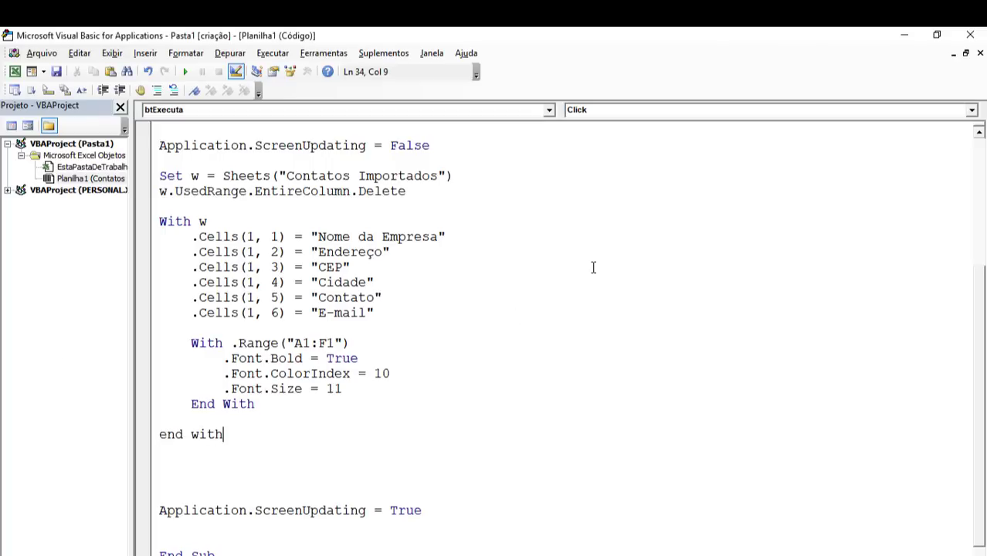
key(Return)
key(Return)
scroll(593, 267, down, 1)
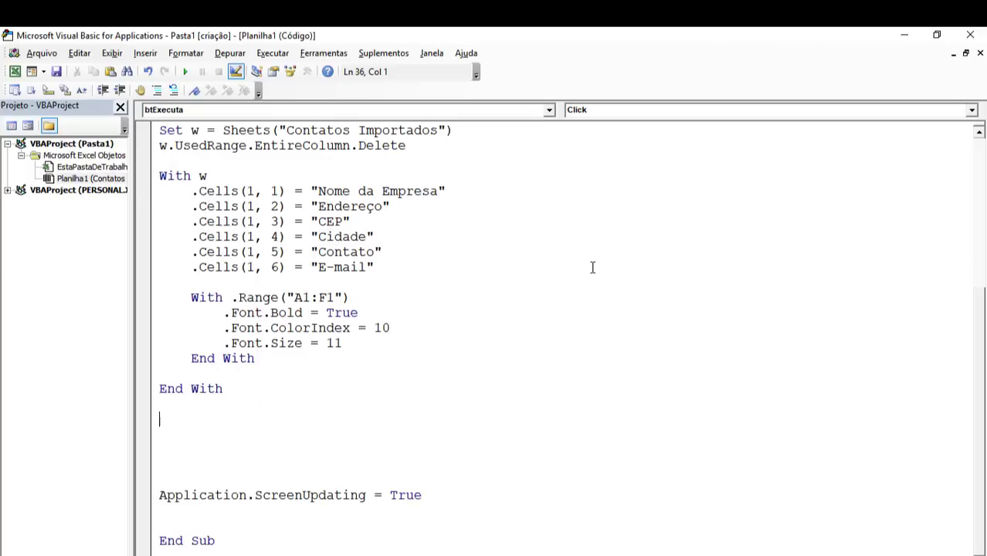
text(w.ac)
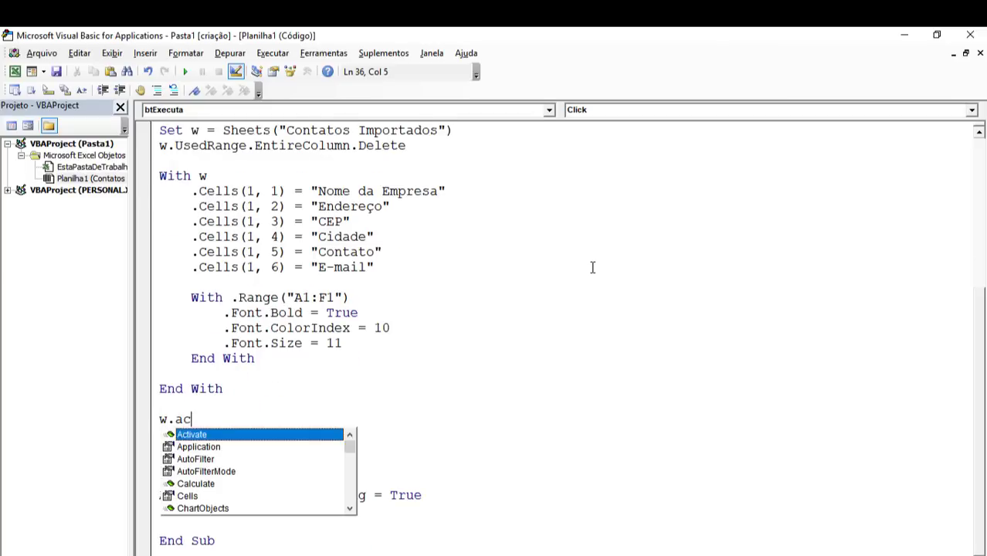
text(ti)
key(Tab)
key(Return)
key(Return)
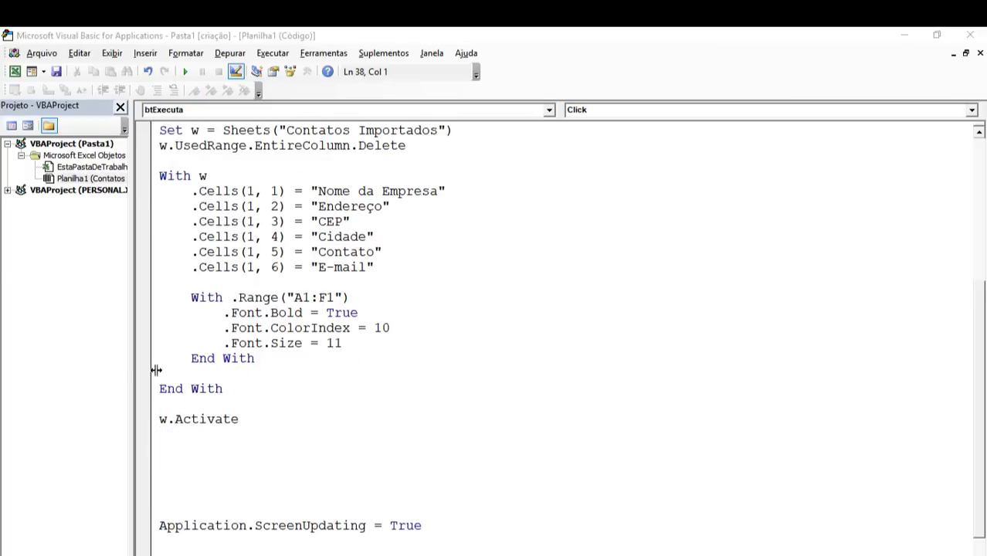
Add comments 'Inicializar as variáveis de manipulação do Outlook' and 'e a Pasta default do usuário ativo'.
click(229, 436)
key(Return)
text('I)
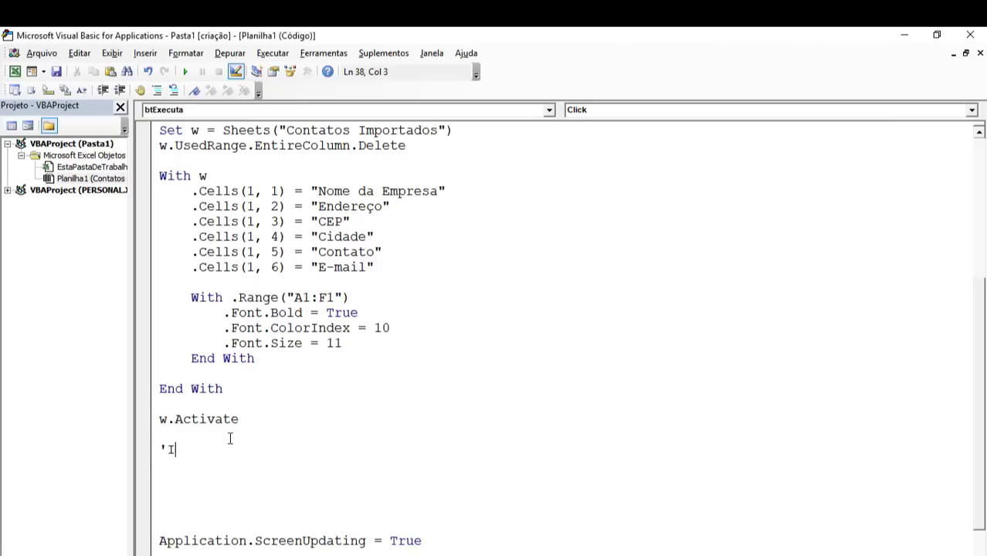
text(nicializ)
text(ar)
text(as variáv3ei)
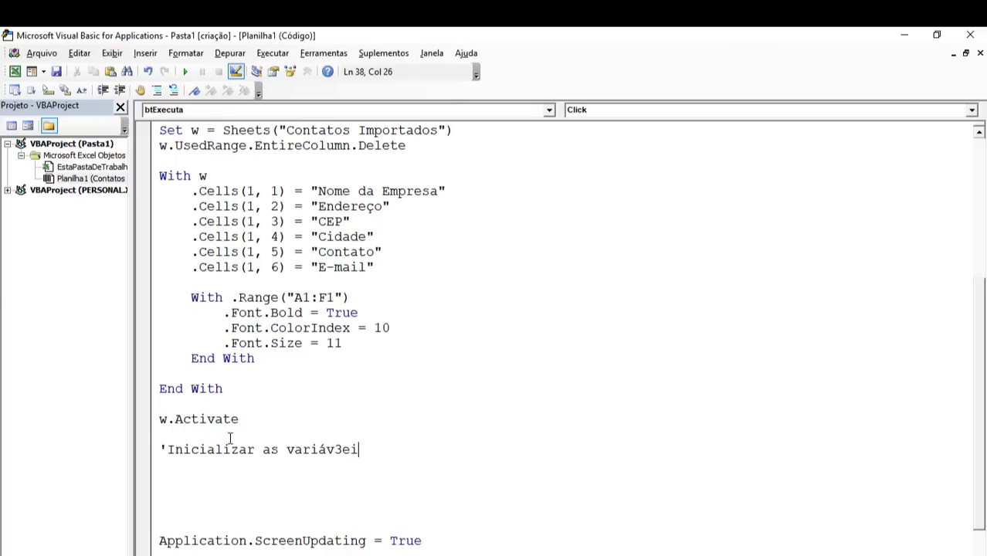
text(s)
key(BackSpace)
key(BackSpace)
key(BackSpace)
key(BackSpace)
key(BackSpace)
text(eis)
text( de manipulaçã)
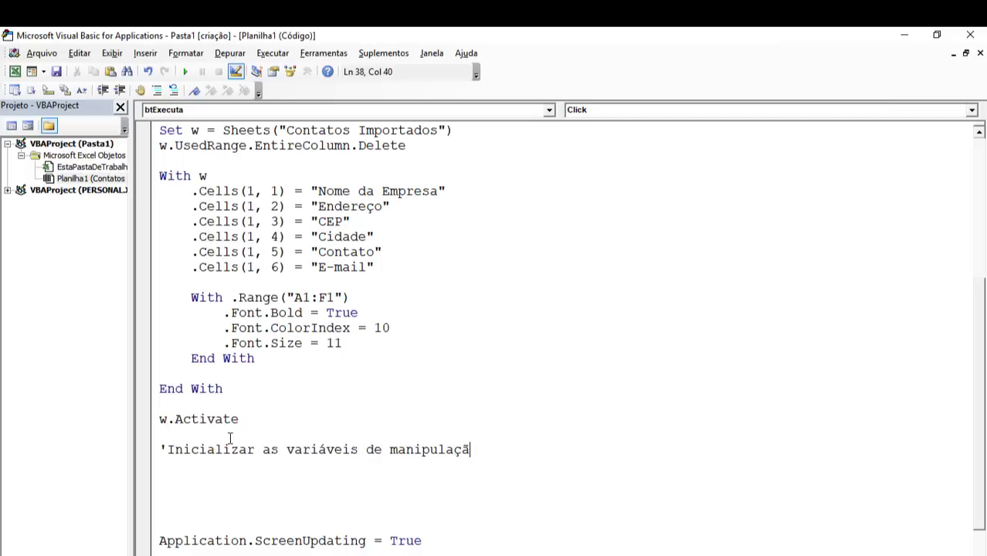
text(o do Outlook)
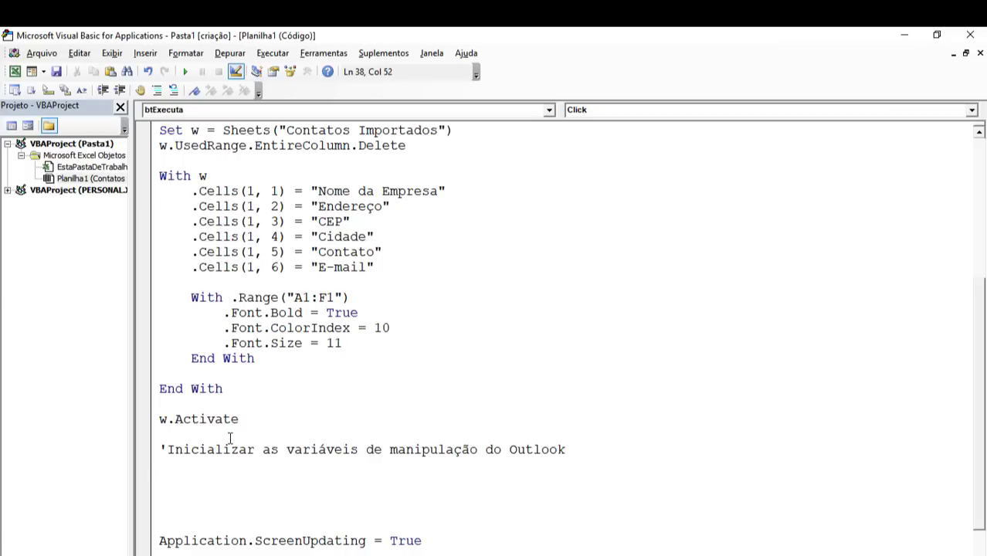
key(Return)
text('e a )
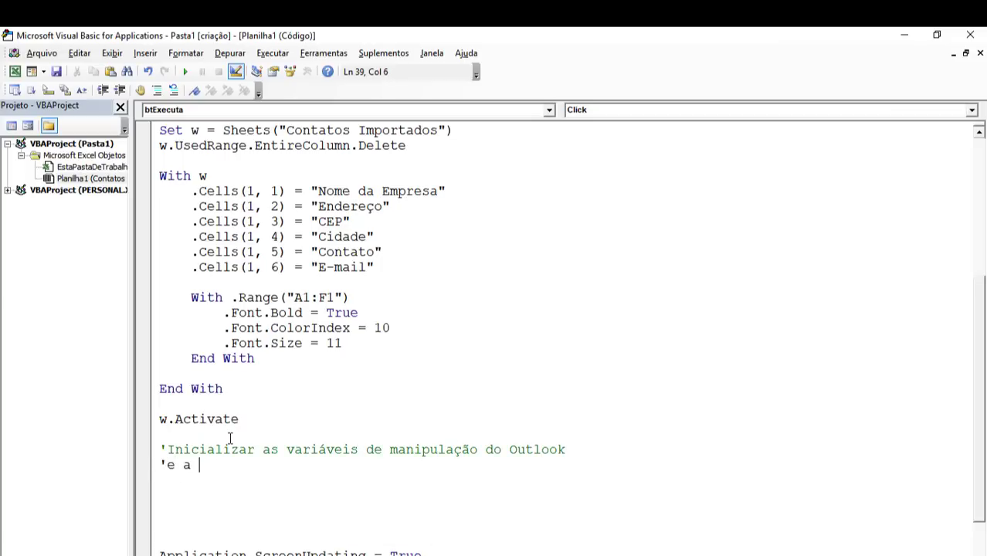
text(Pasta def)
text(ault)
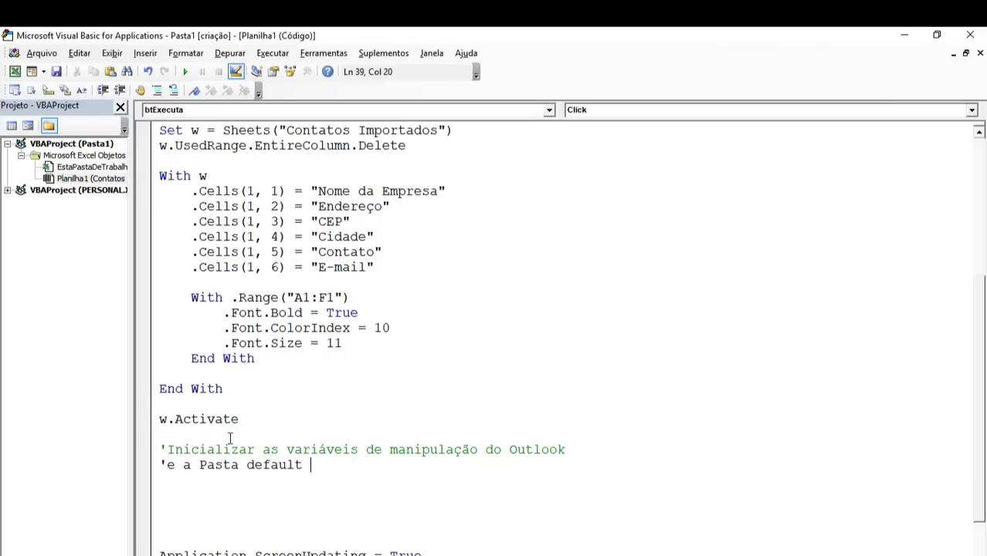
text(do uas)
key(BackSpace)
text(s)
key(BackSpace)
key(BackSpace)
text(suário at)
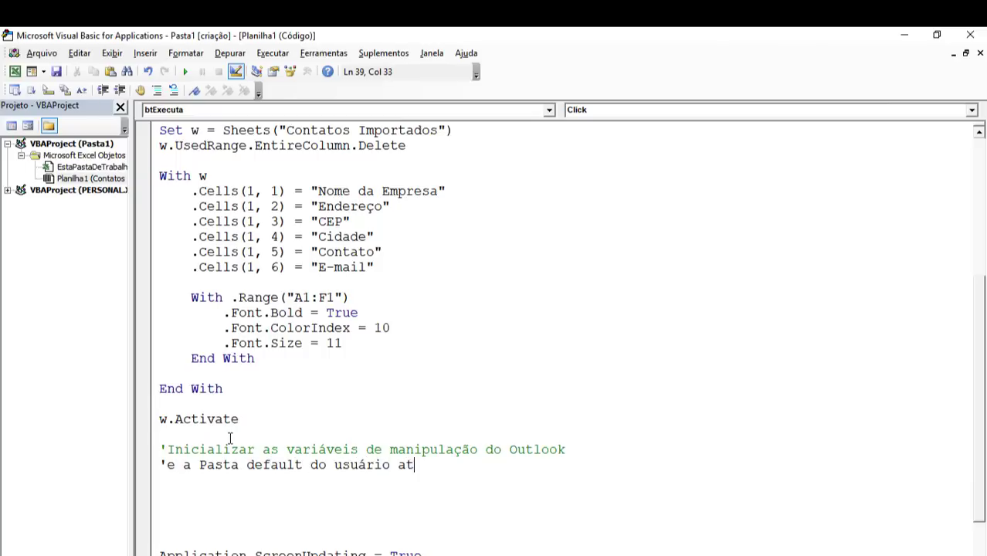
text(ivo)
Add a dashed separator comment line and begin typing Set olApp = New Outlook.Application.
key(Return)
text('------------------------)
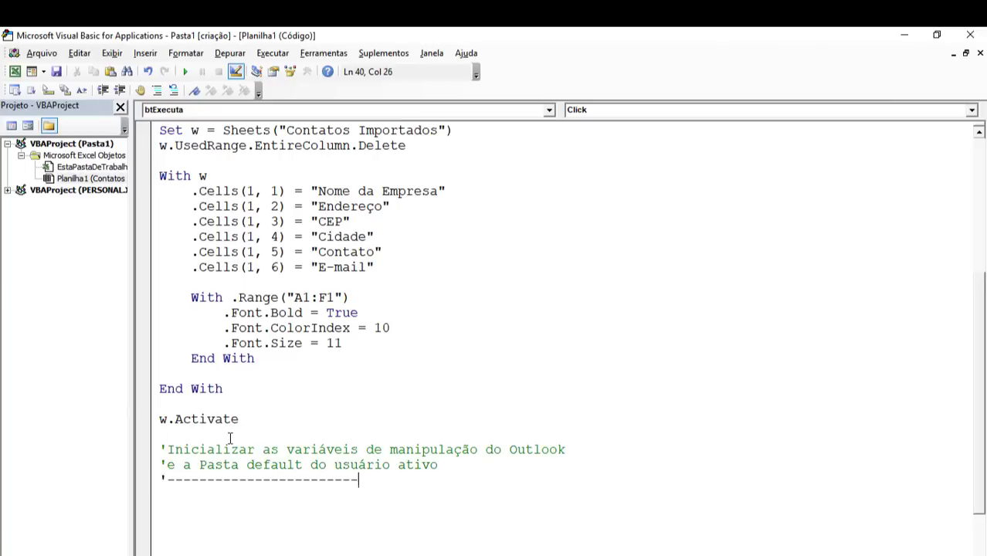
text(--------------------------)
key(Return)
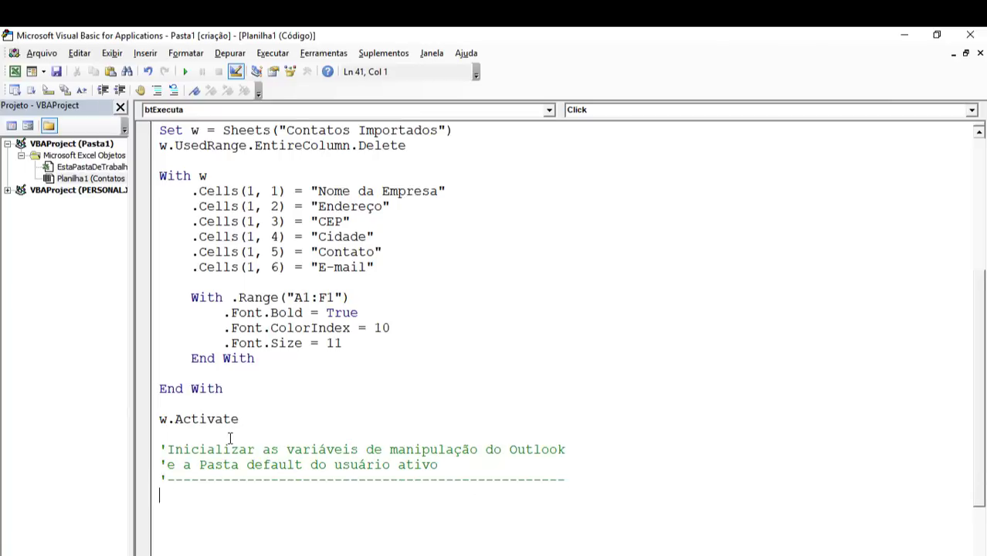
key(Return)
text(set )
text(ol)
text(app)
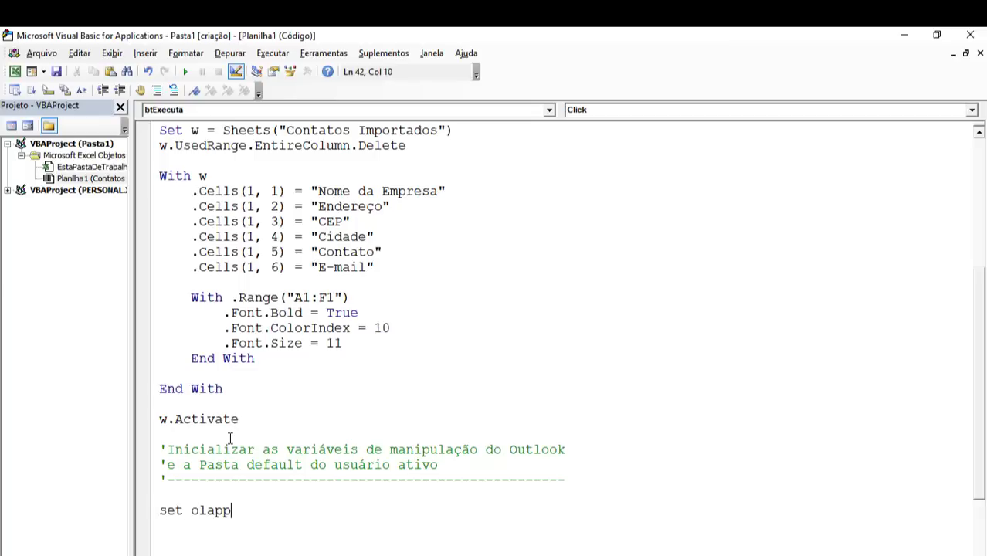
text( = new outlo)
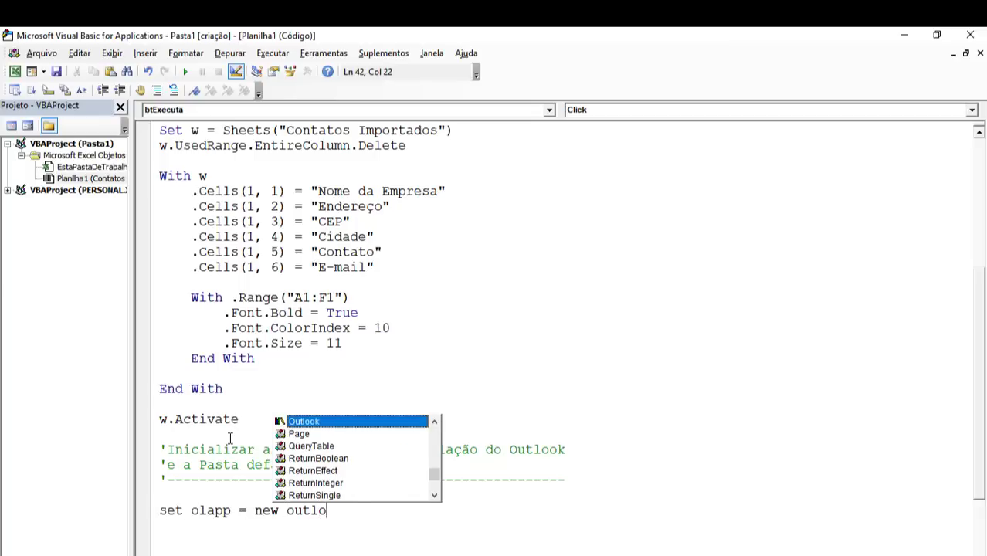
text(ok.appli)
Complete Set olApp = New Outlook.Application and start the Set olNamespace line.
key(Tab)
key(Return)
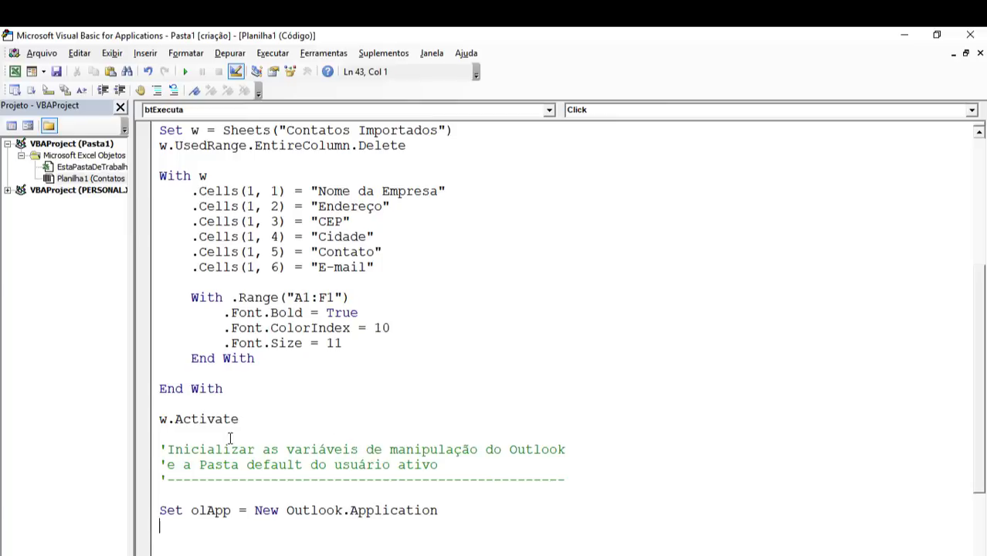
text(set olname)
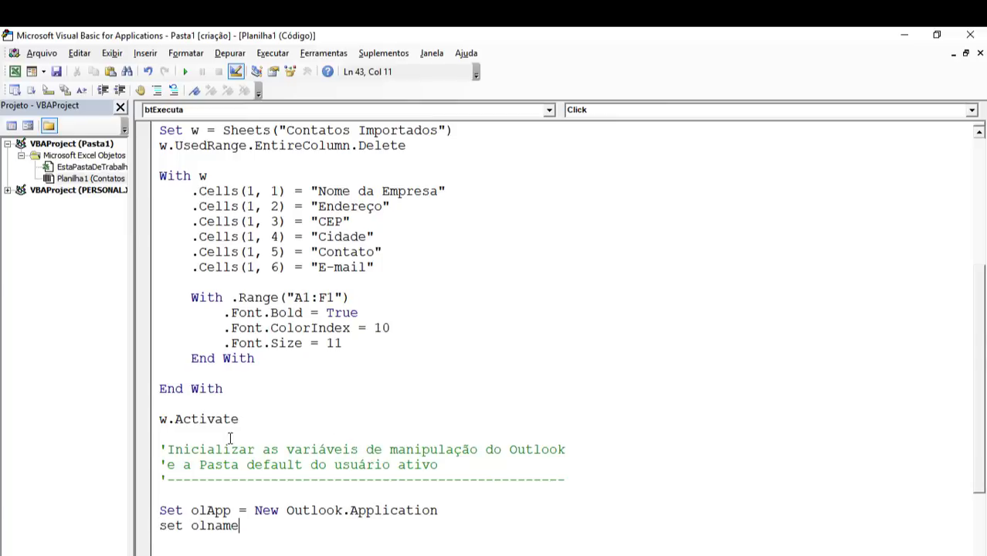
key(ctrl+space)
key(Tab)
Assign olApp.GetNamespace("MAPI") to olNamespace, then begin the Set olFolder line.
text(= )
text(lapp)
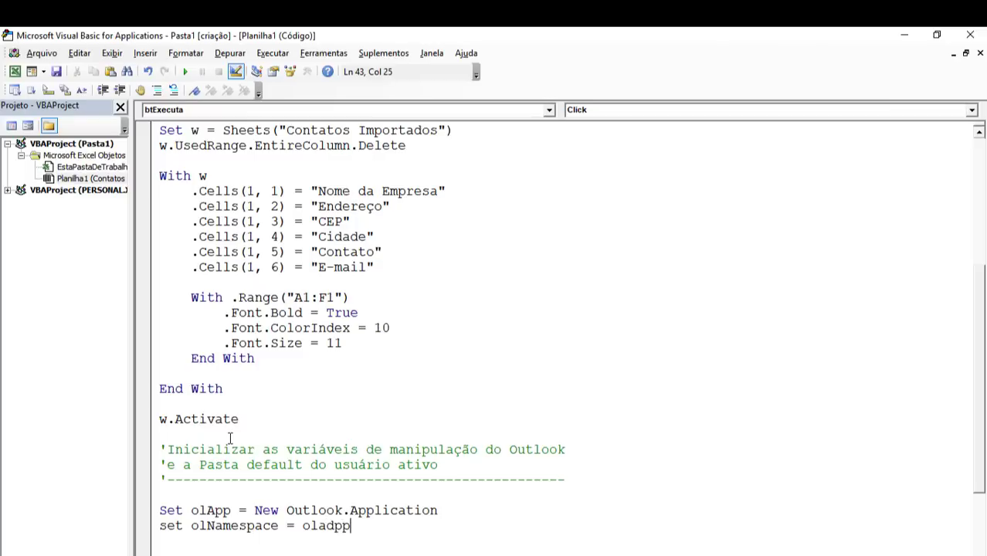
key(BackSpace)
key(BackSpace)
text(app)
key(BackSpace)
key(BackSpace)
key(BackSpace)
key(BackSpace)
key(BackSpace)
text(new)
key(BackSpace)
key(BackSpace)
key(BackSpace)
key(BackSpace)
text(olapp)
text(.getnam)
key(Tab)
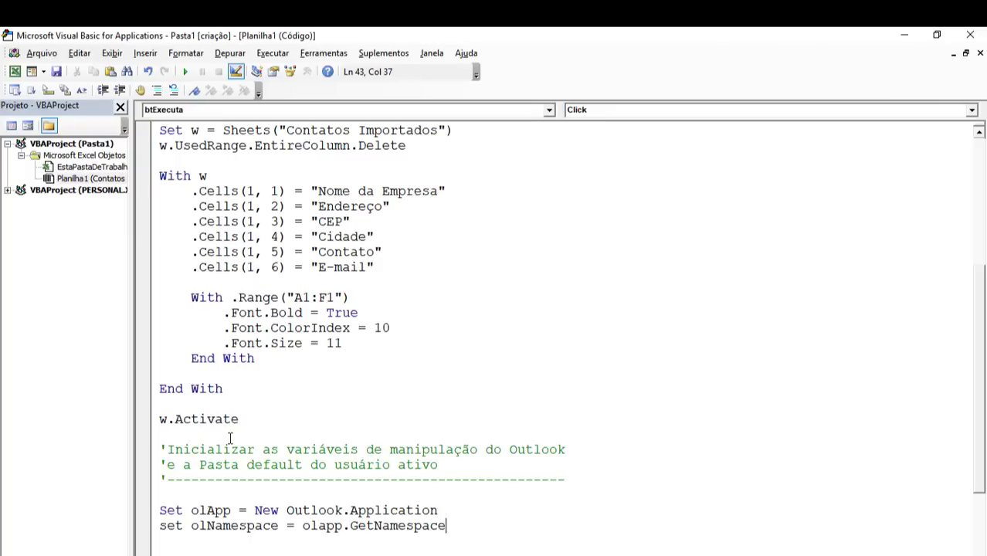
text(("MAP)
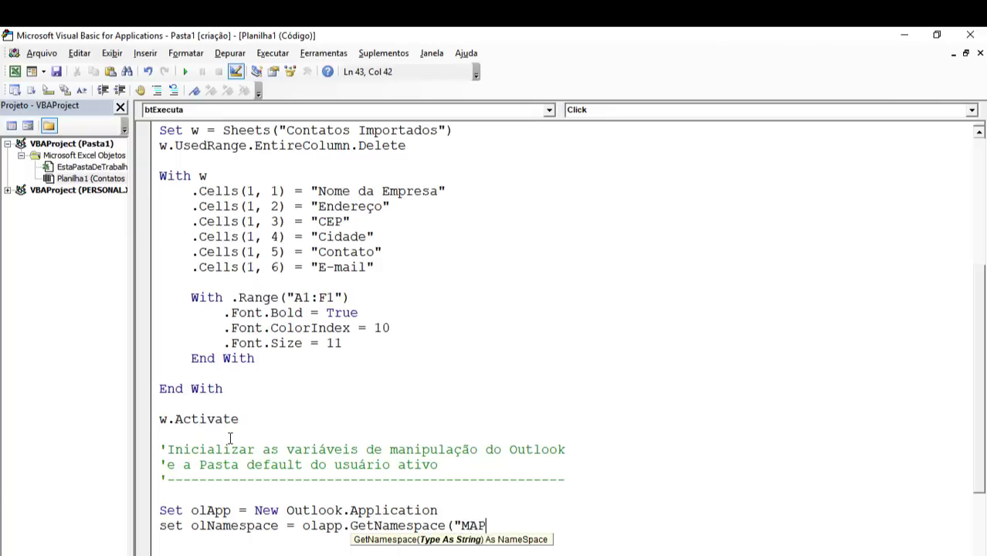
text(I")
key(Return)
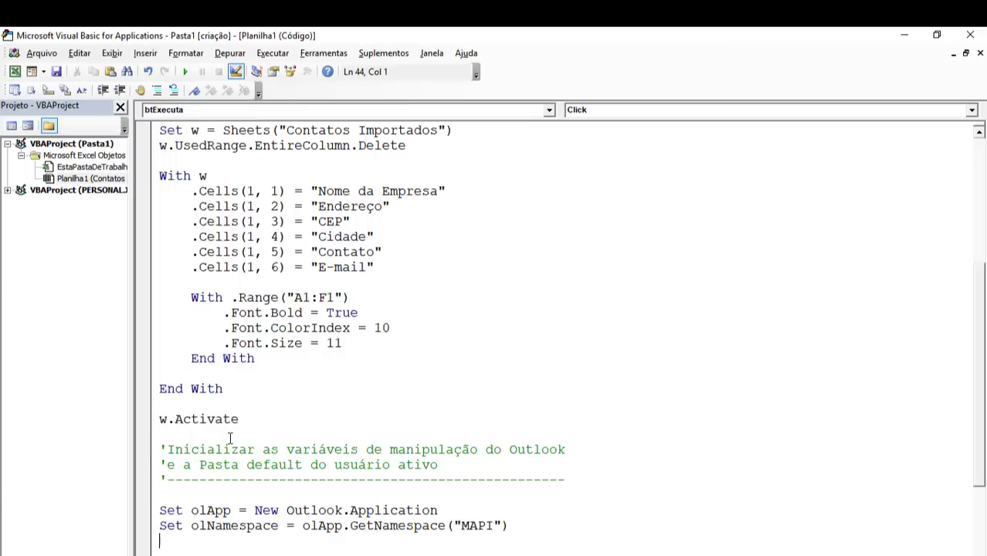
text(set ol)
text(Fol)
Complete Set olFolder = olNamespece.GetDefaultFolder(10) for the contacts folder.
key(ctrl+space)
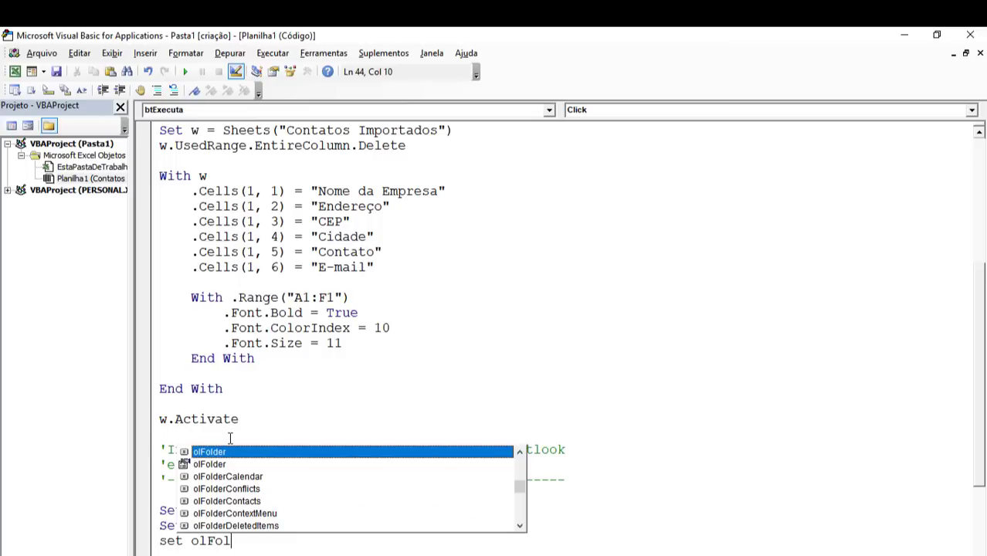
key(Down)
key(Escape)
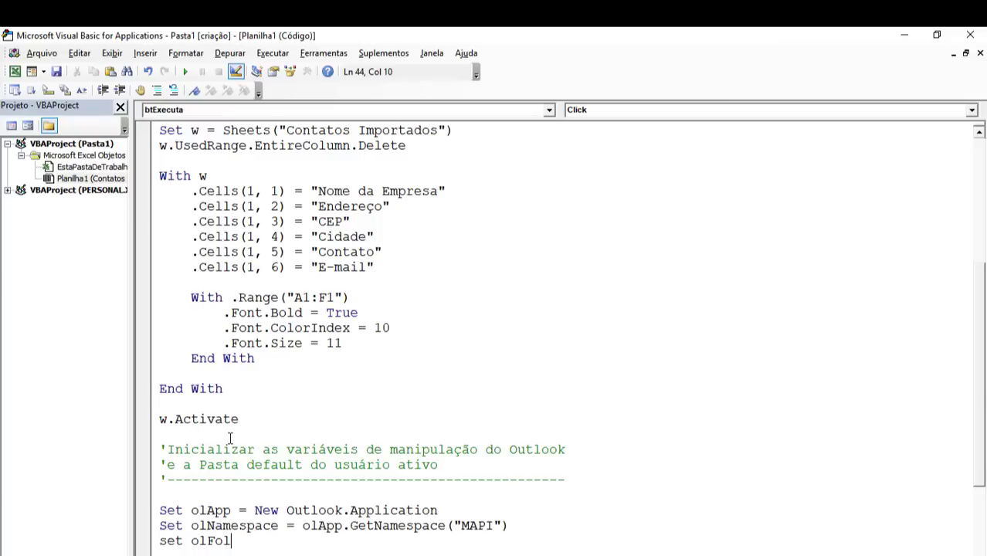
text(der = )
text(olnma)
key(BackSpace)
key(BackSpace)
text(am)
key(ctrl+space)
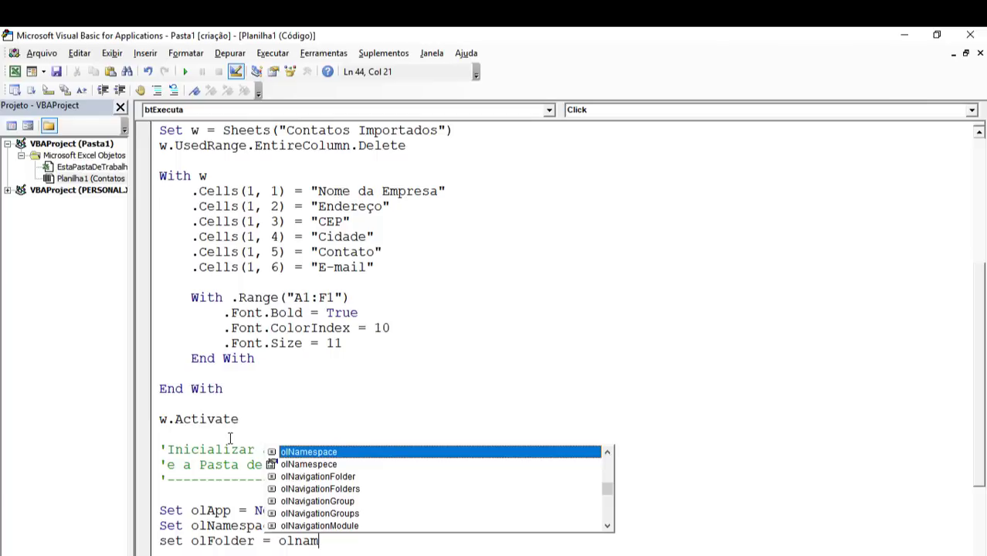
key(Down)
key(Tab)
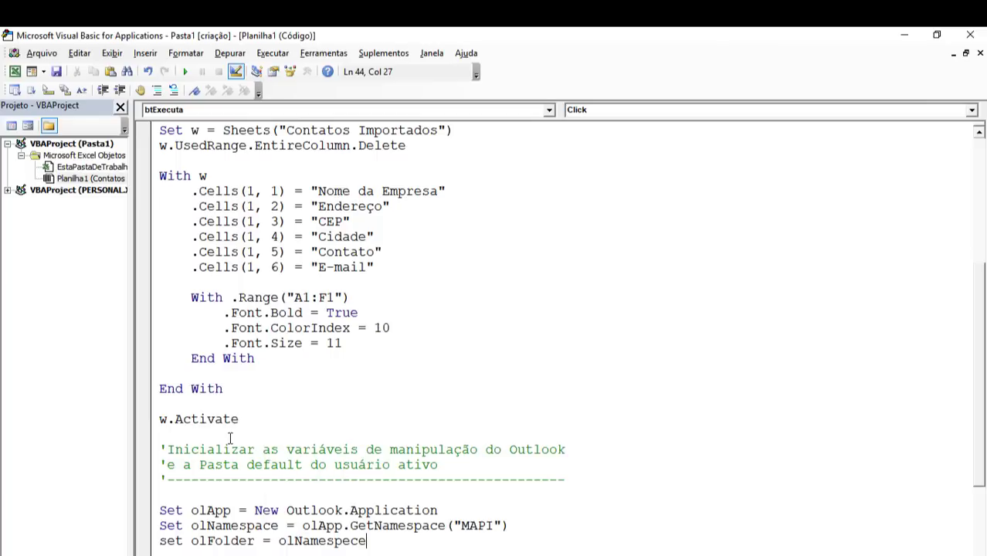
text(.g)
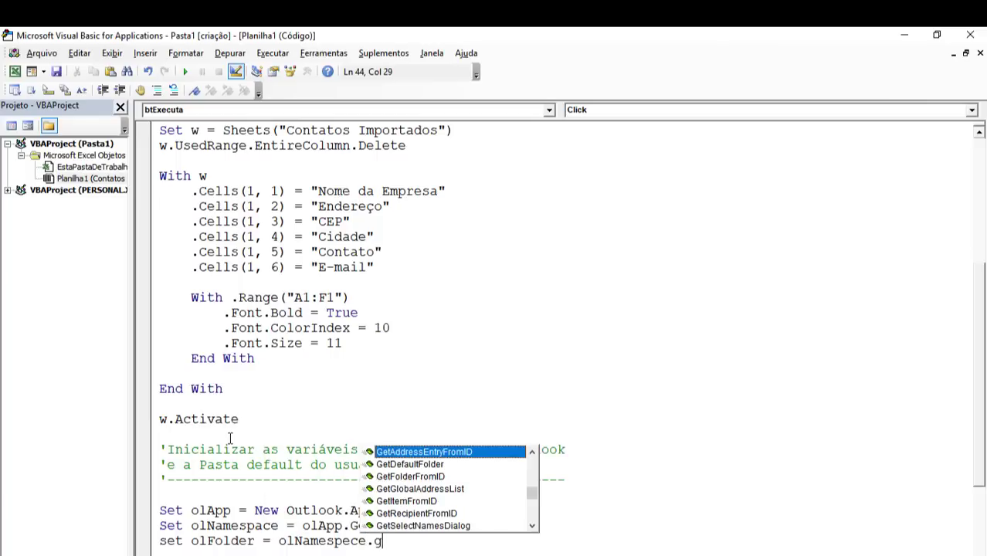
text(etdefa)
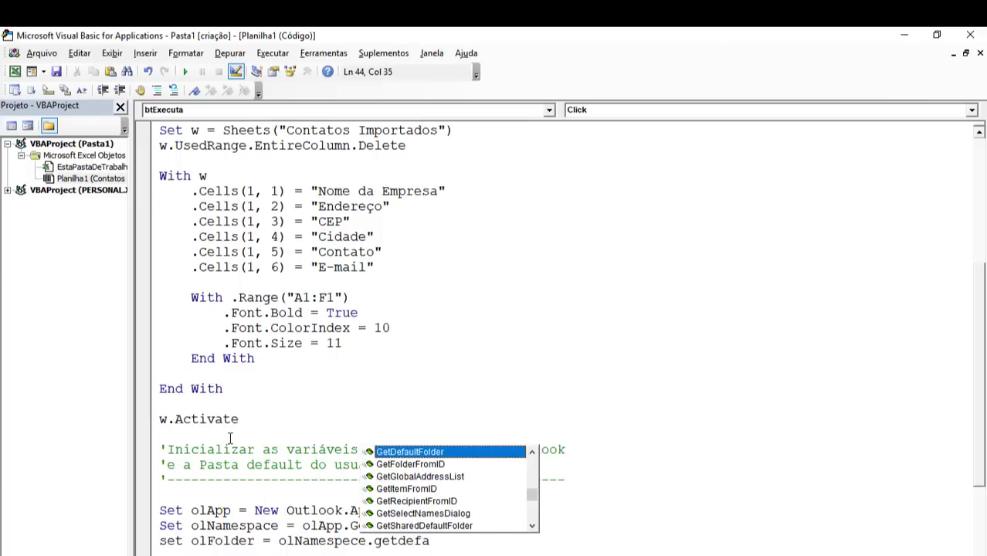
key(Tab)
text((10)
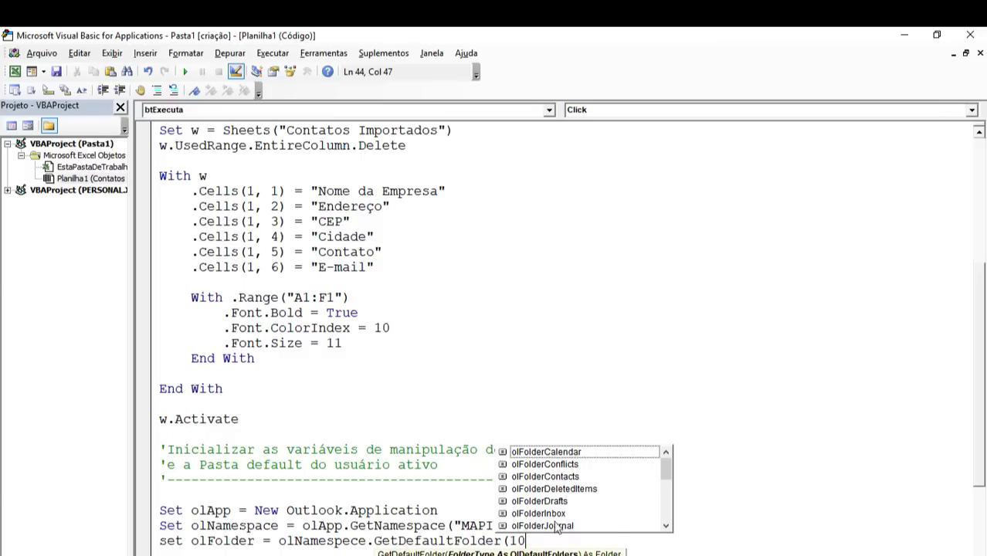
double_click(565, 476)
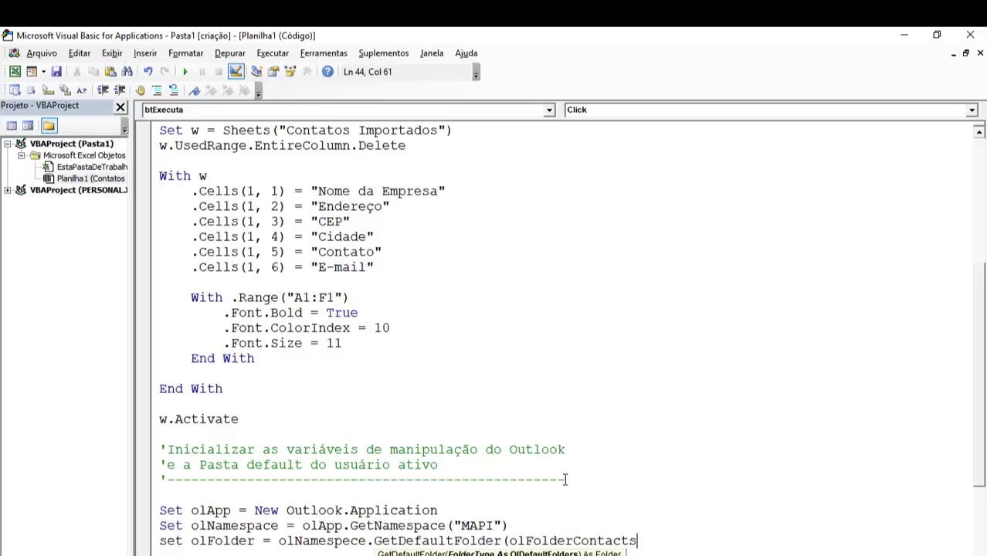
key(ctrl+shift+Left)
text(10))
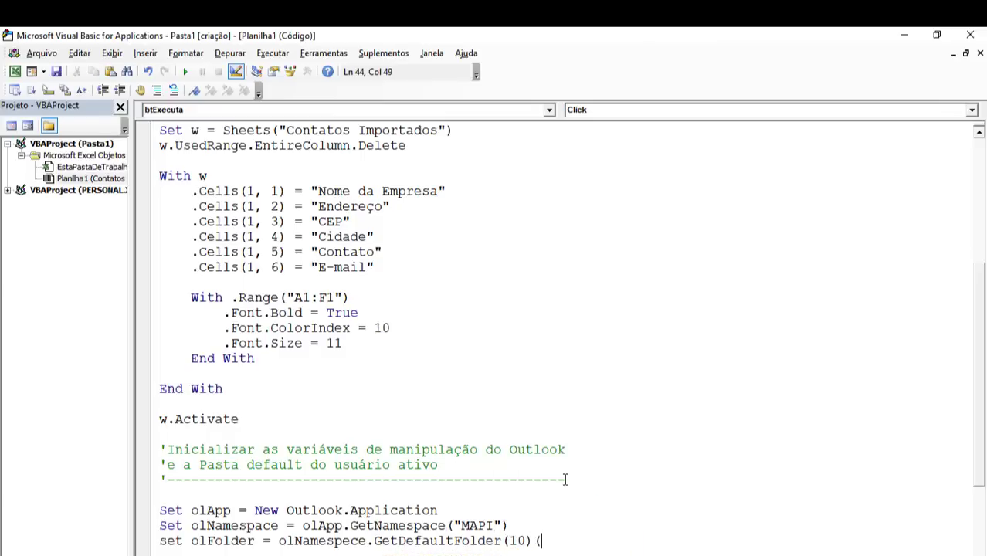
key(Return)
Add Set olConItems = olFolder.Items to store the contacts folder's items.
text(set olcon)
key(ctrl+space)
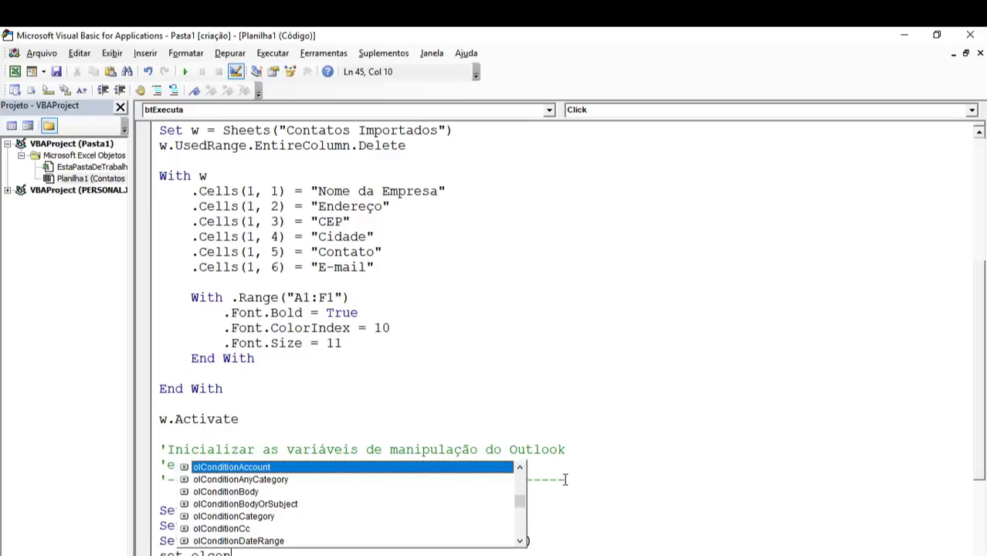
key(Down)
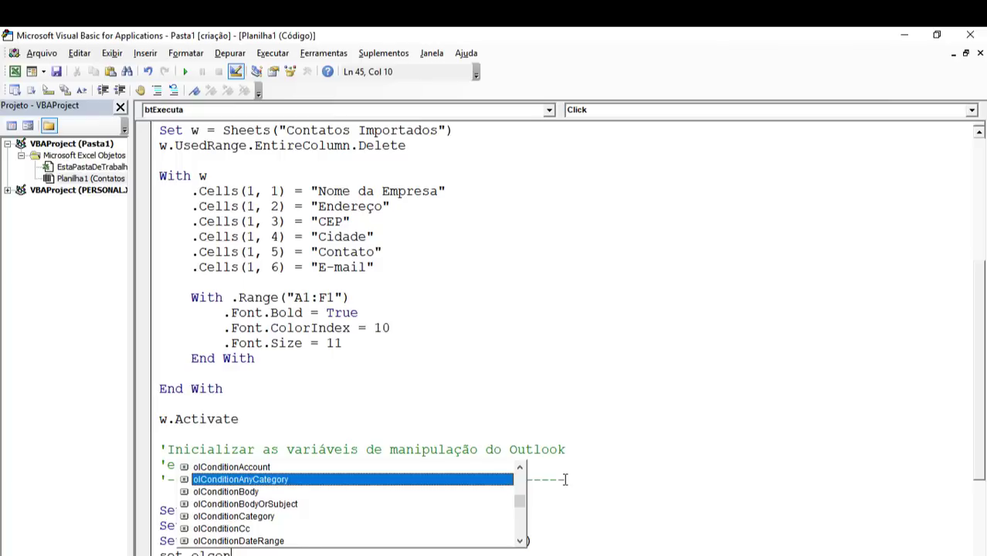
text(ite)
key(Tab)
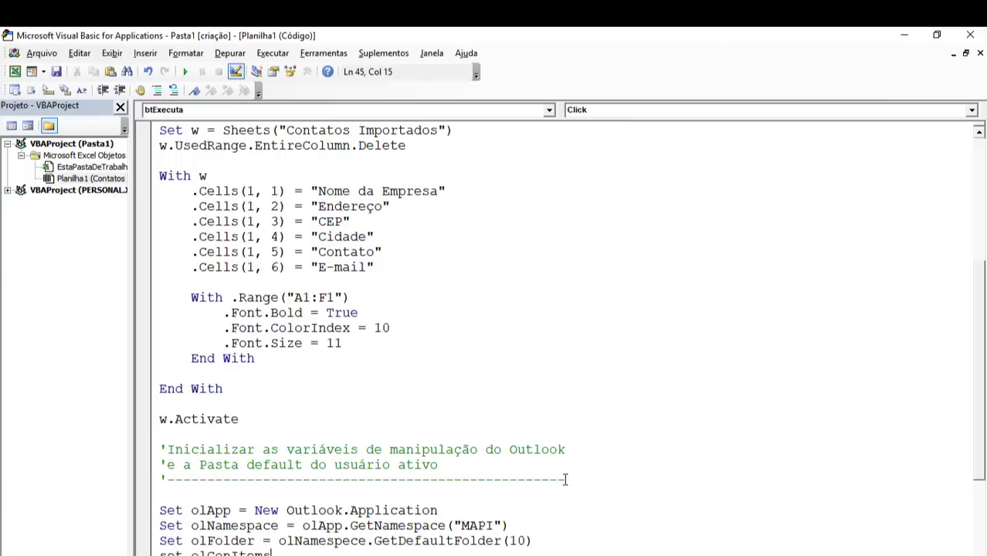
text(olFold)
text(er.ite)
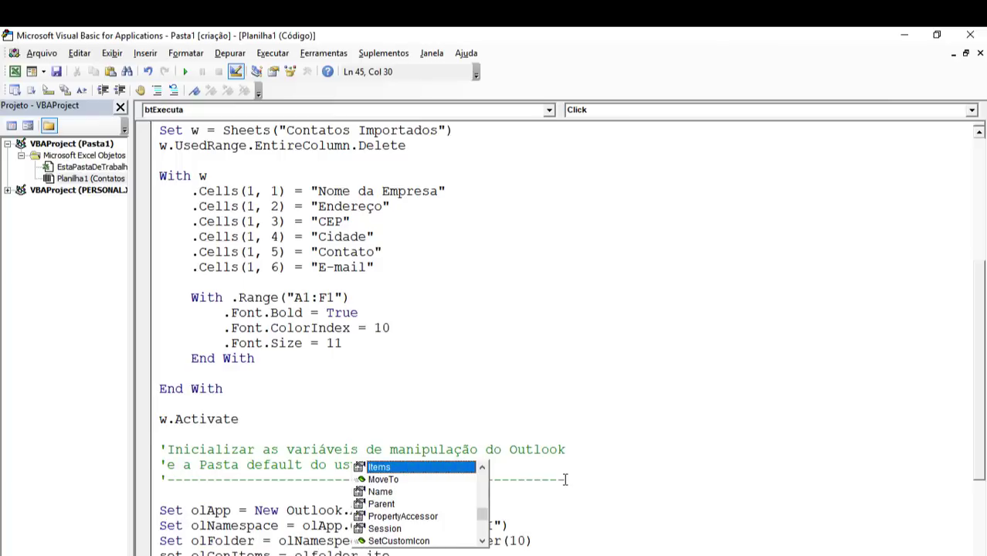
key(Tab)
key(Return)
scroll(640, 470, down, 1)
scroll(641, 471, down, 3)
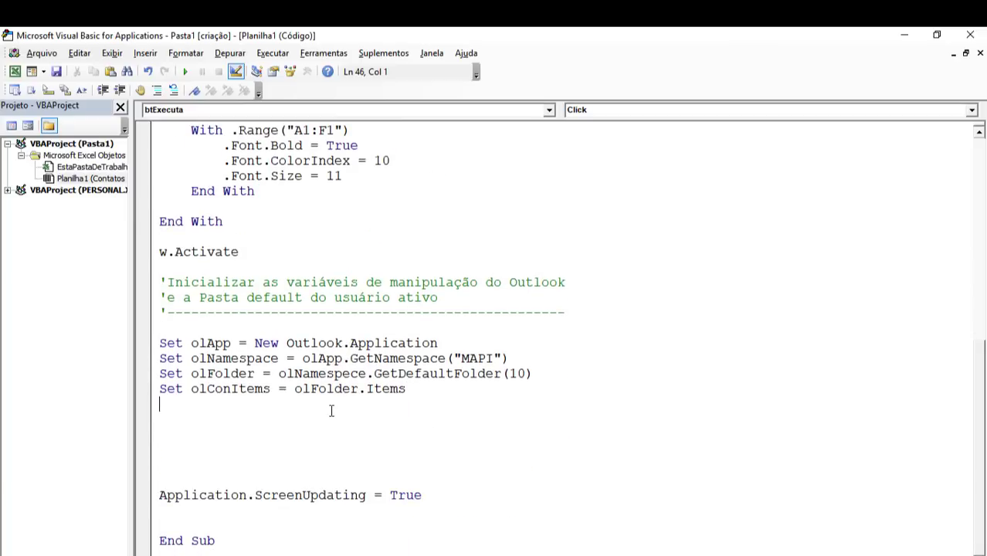
Add the line lnContato = 2 below the Items assignment.
key(Return)
text(ln con)
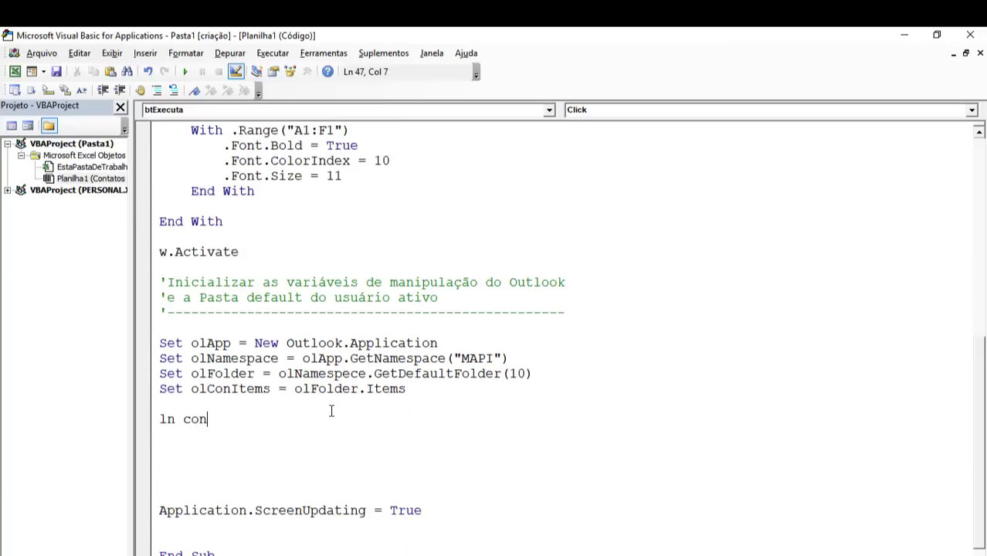
key(BackSpace)
key(BackSpace)
key(BackSpace)
key(BackSpace)
text(con)
text(tato = 2)
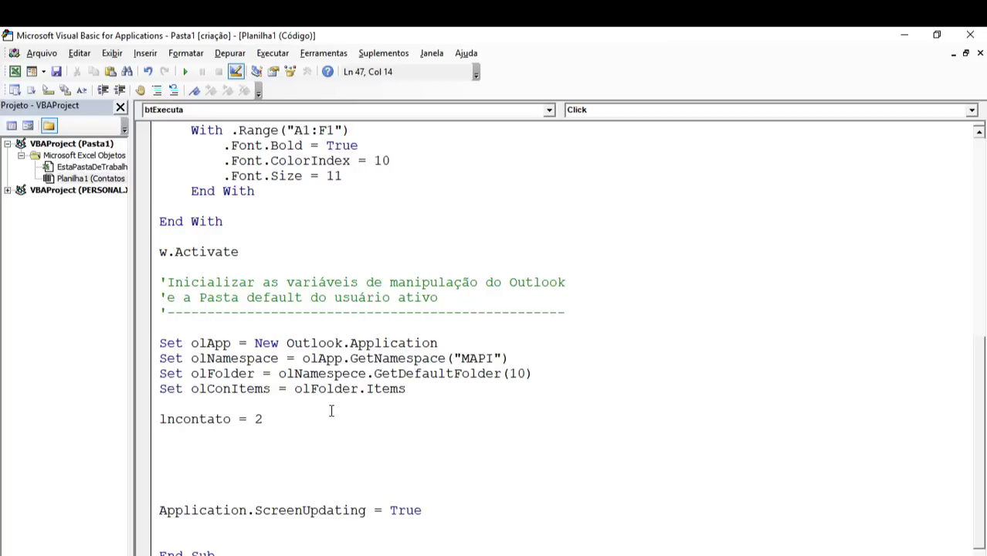
key(Return)
Add the comments 'Para cada contato' and 'Se for um contato empresarial busca os dados empresa'.
scroll(370, 413, down, 1)
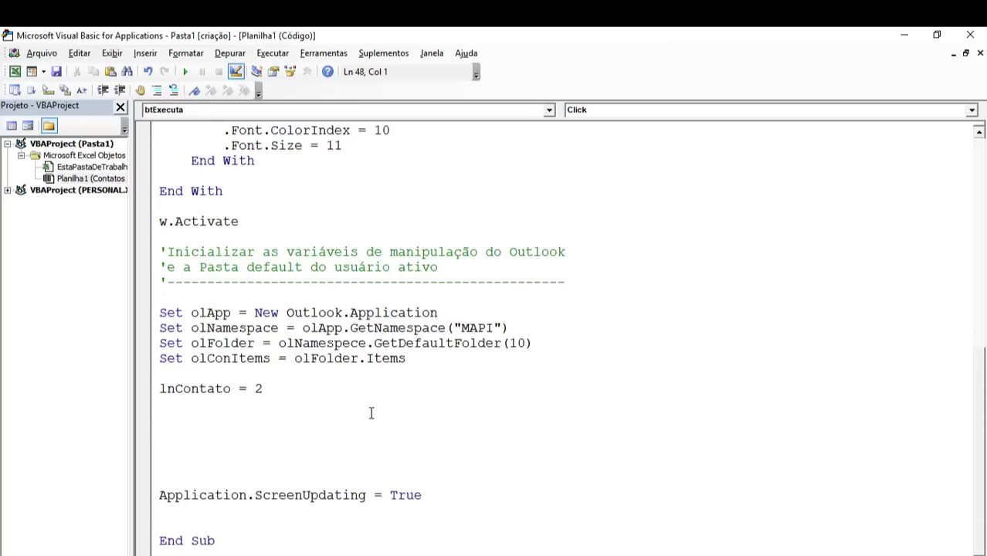
key(Return)
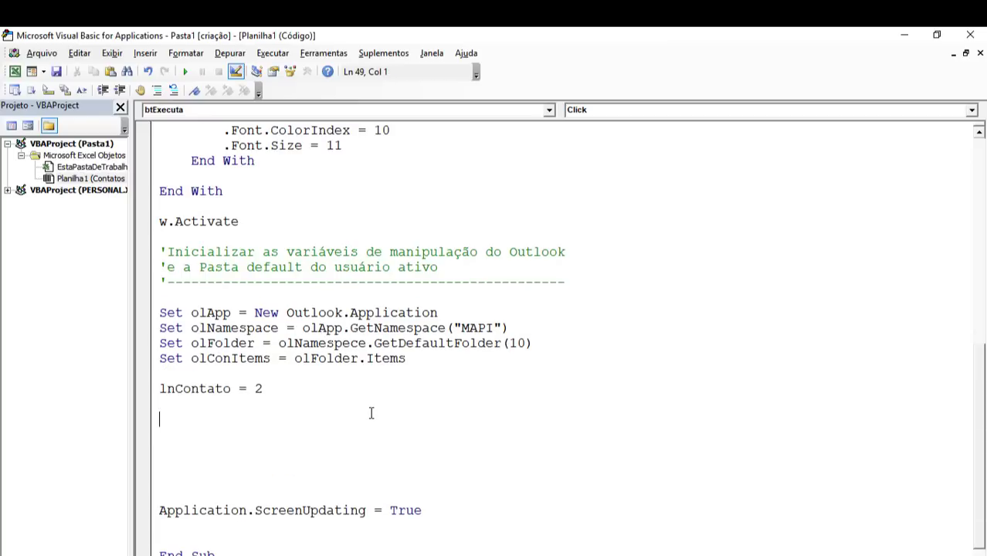
text(1Para)
key(BackSpace)
key(BackSpace)
key(BackSpace)
key(BackSpace)
key(BackSpace)
key(BackSpace)
text(Para ca)
text(da contato)
key(Return)
text(')
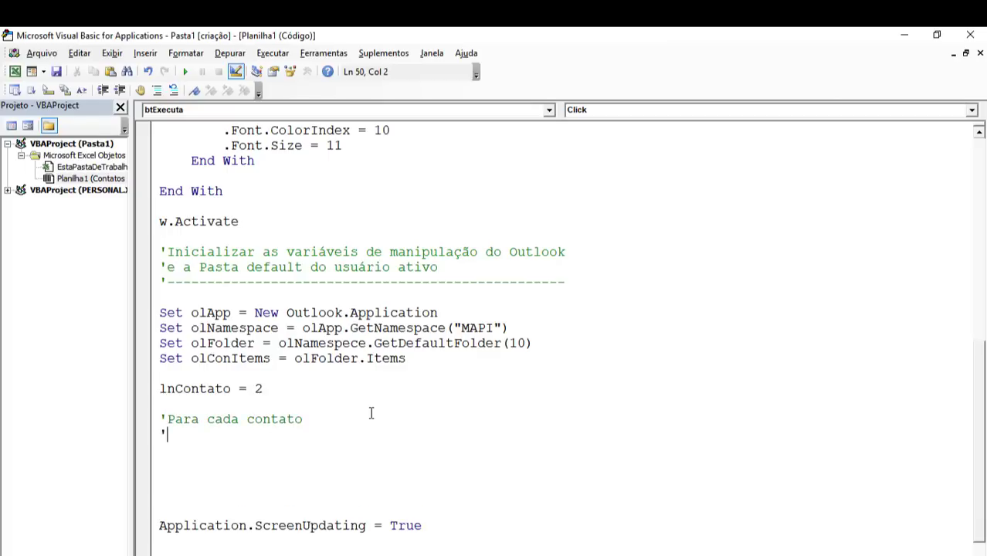
text(Se for um contato)
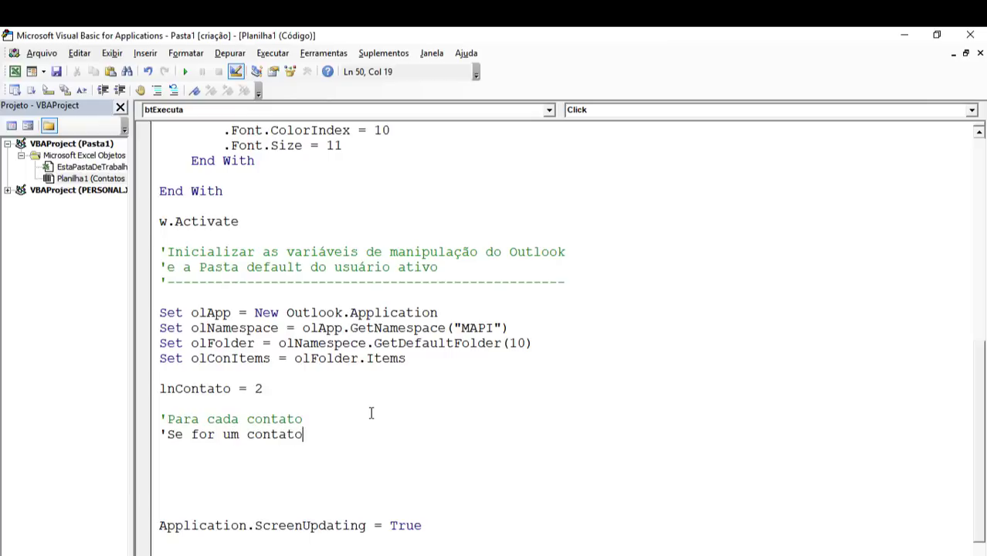
text( empresarial)
text( busca os dad)
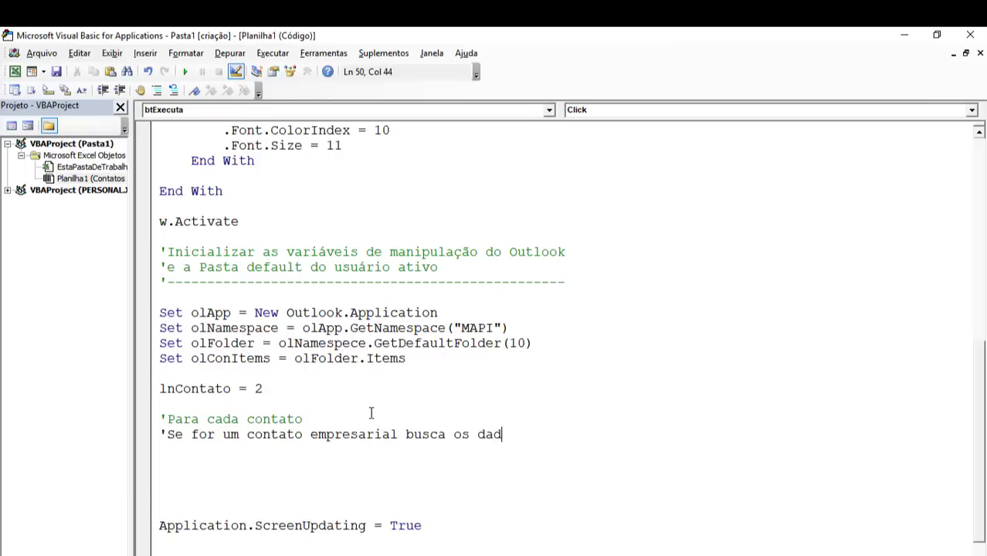
text(os empresa)
key(Return)
Add a third comment saying otherwise write the personal information ('escreve as informações pessoais'), then a dashed separator comment.
text(')
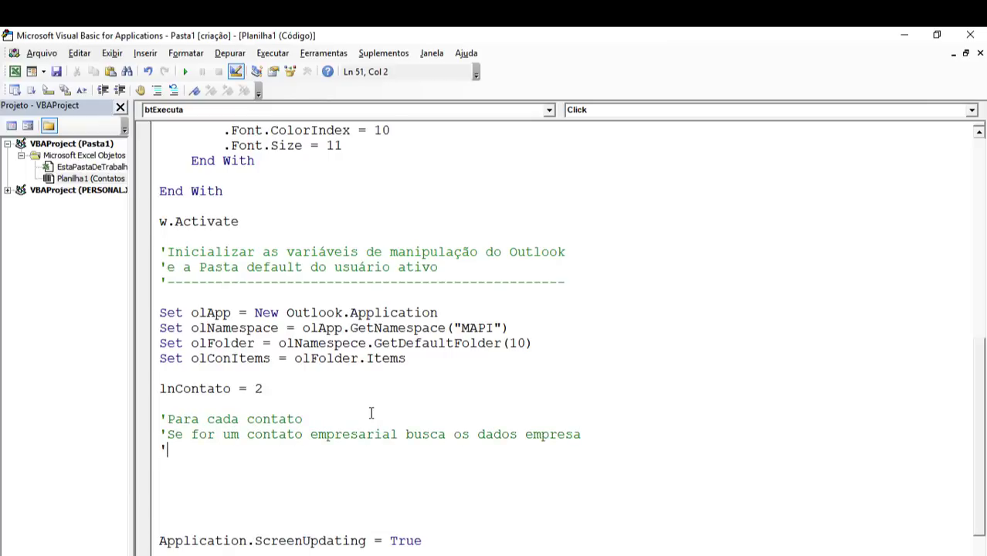
text(Se for um contato)
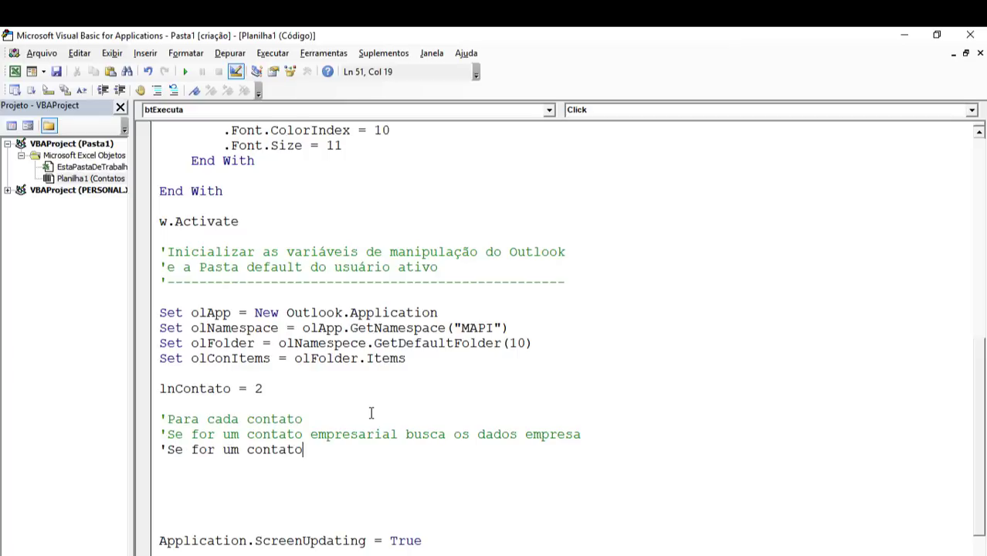
key(ctrl+shift+Left)
key(ctrl+shift+Left)
key(ctrl+shift+Left)
key(ctrl+shift+Left)
text(se)
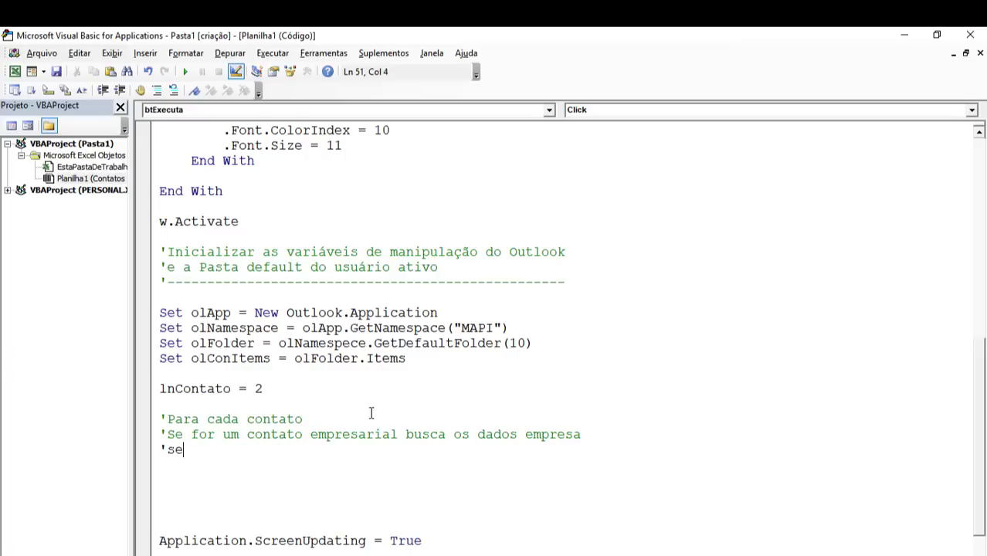
text(n~]ao)
key(BackSpace)
key(BackSpace)
key(BackSpace)
key(BackSpace)
text(ão )
text(escreve as informa)
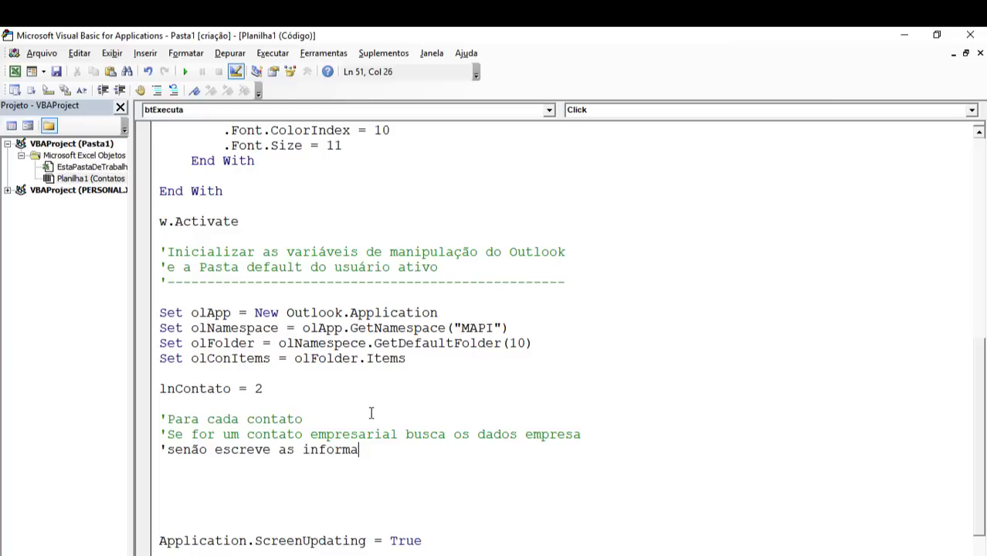
text(ções pessoais)
key(Return)
text(')
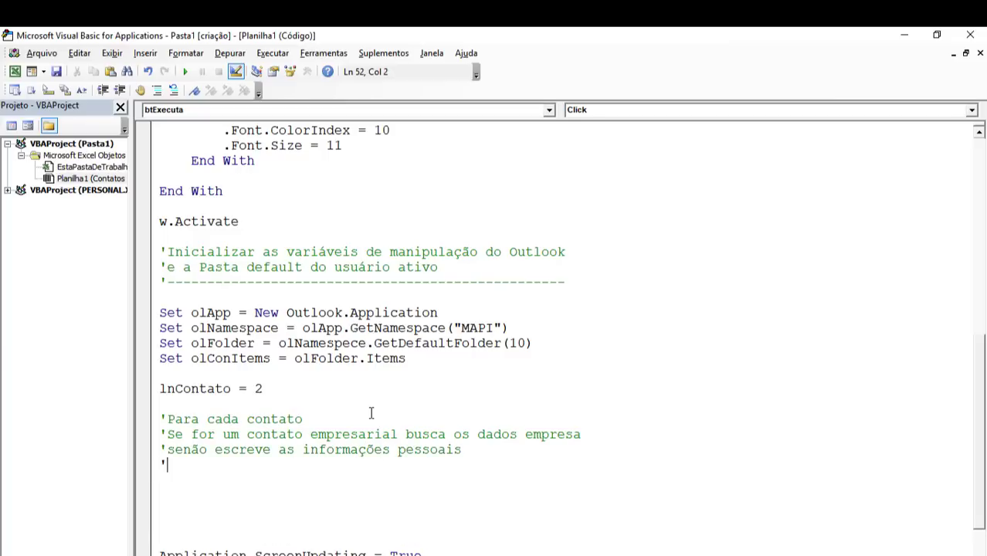
text(-------------------------------------------)
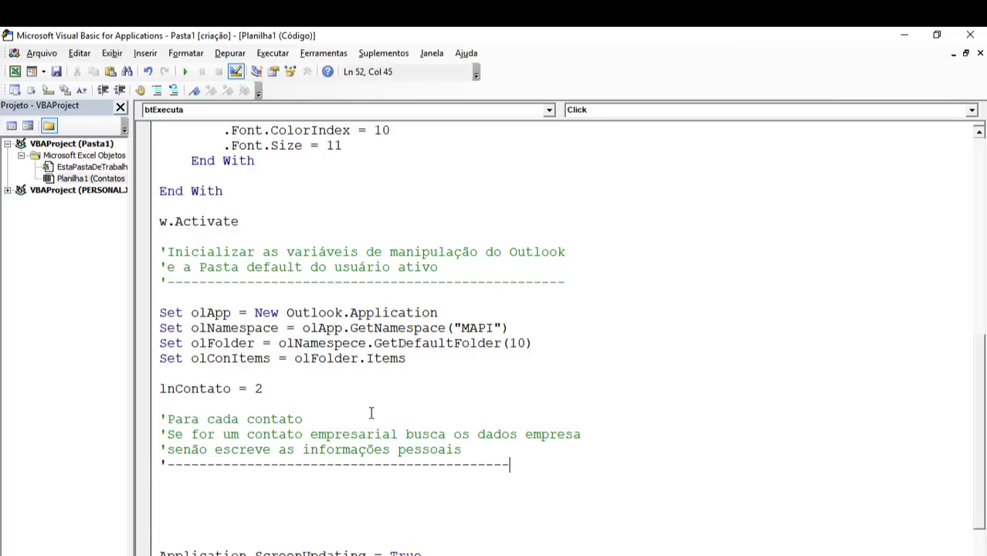
text(---------)
Insert several blank lines below the dashed comment to make room for the loop code.
key(Return)
key(Return)
key(Return)
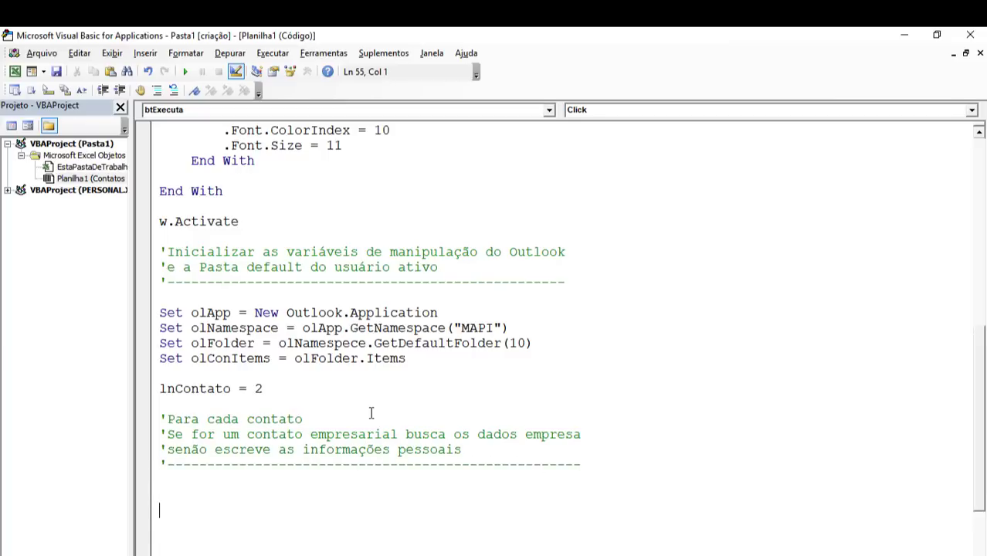
key(Return)
key(Return)
key(Return)
scroll(360, 410, down, 3)
key(Return)
key(Return)
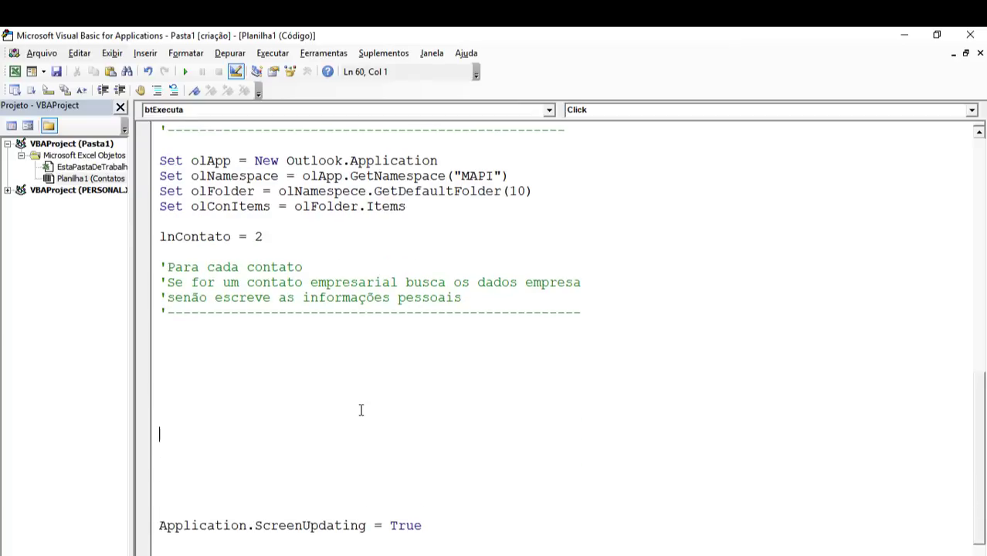
key(Return)
key(Return)
key(Return)
key(Return)
scroll(361, 407, down, 2)
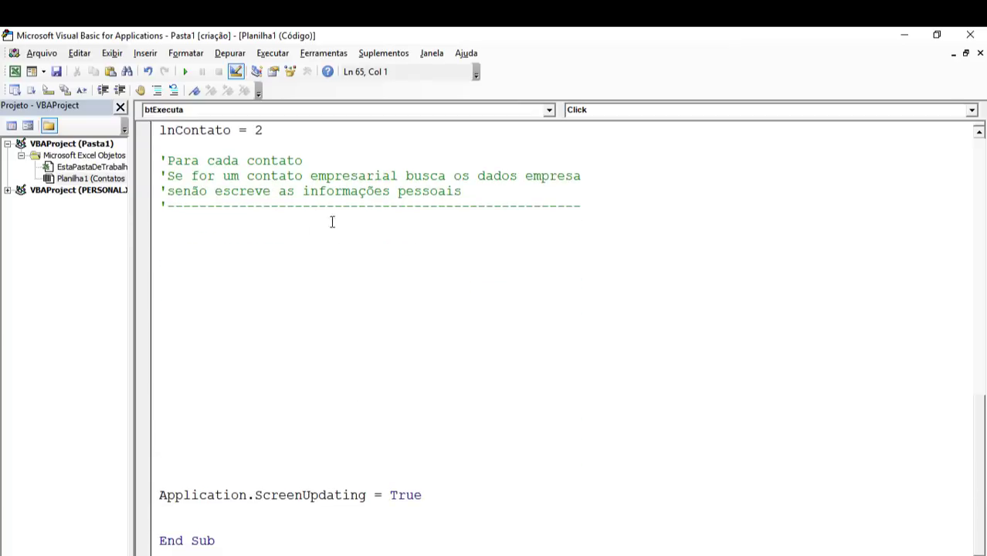
click(226, 232)
key(alt+F11)
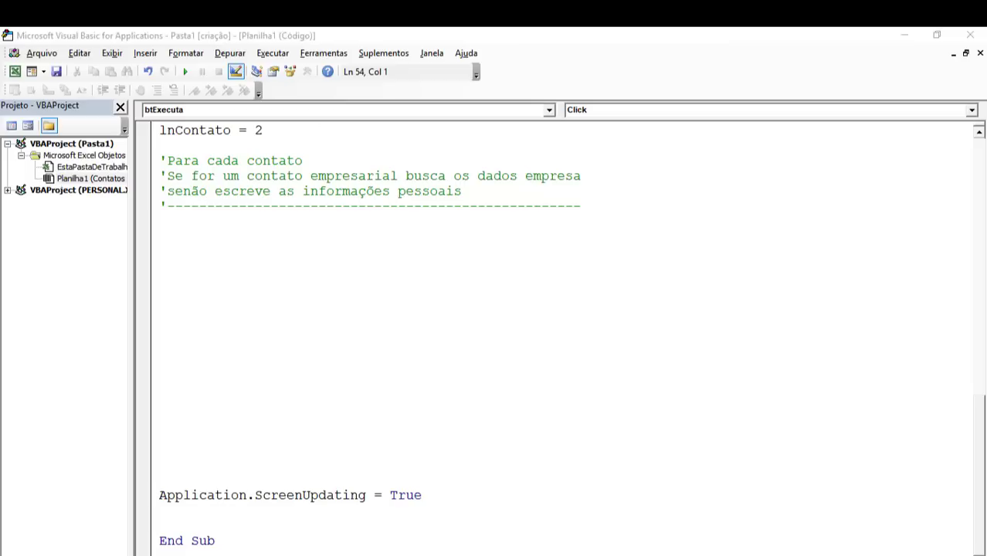
click(253, 235)
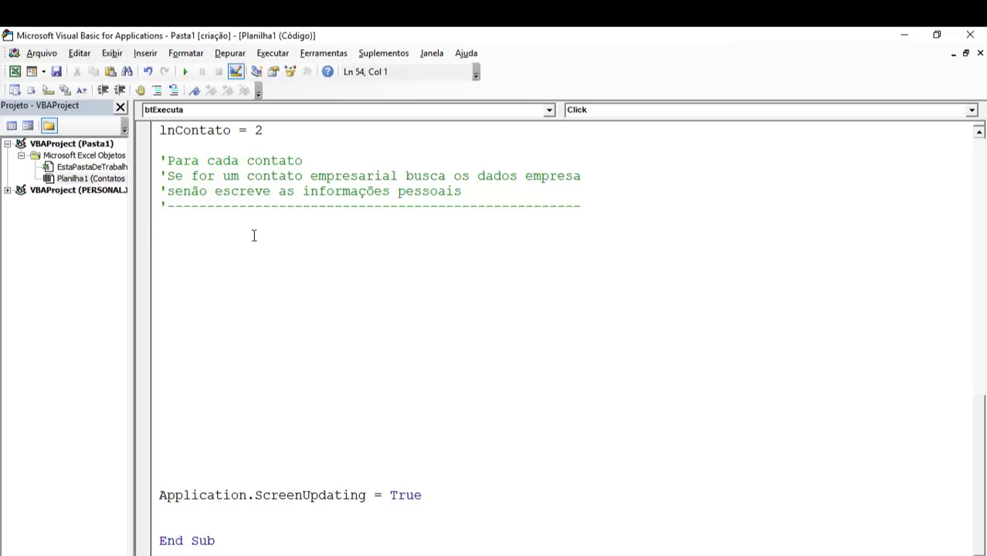
Write the For Each olItem In olConItems loop, closed by Next olItem.
text(for each )
text(olItem )
text(in )
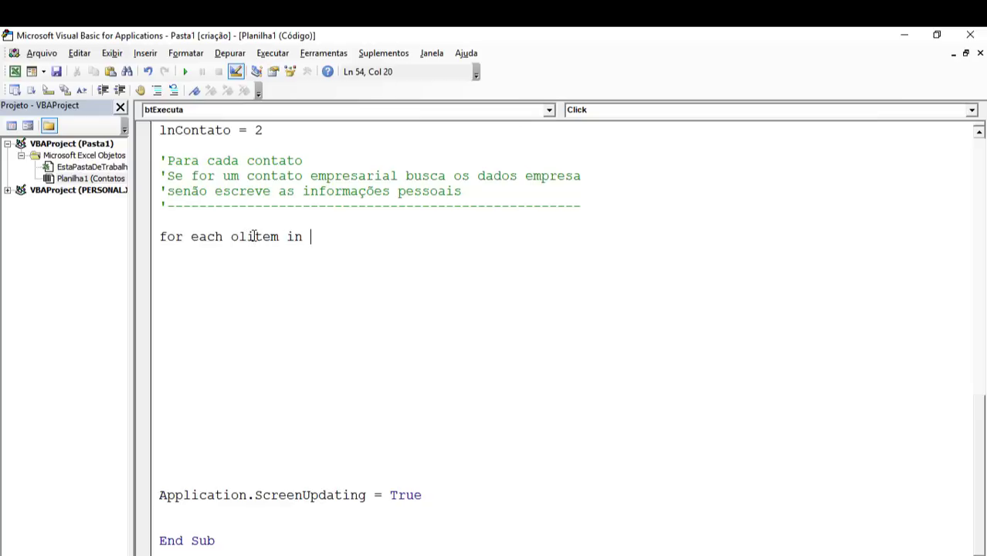
text(olcont)
key(BackSpace)
text(items)
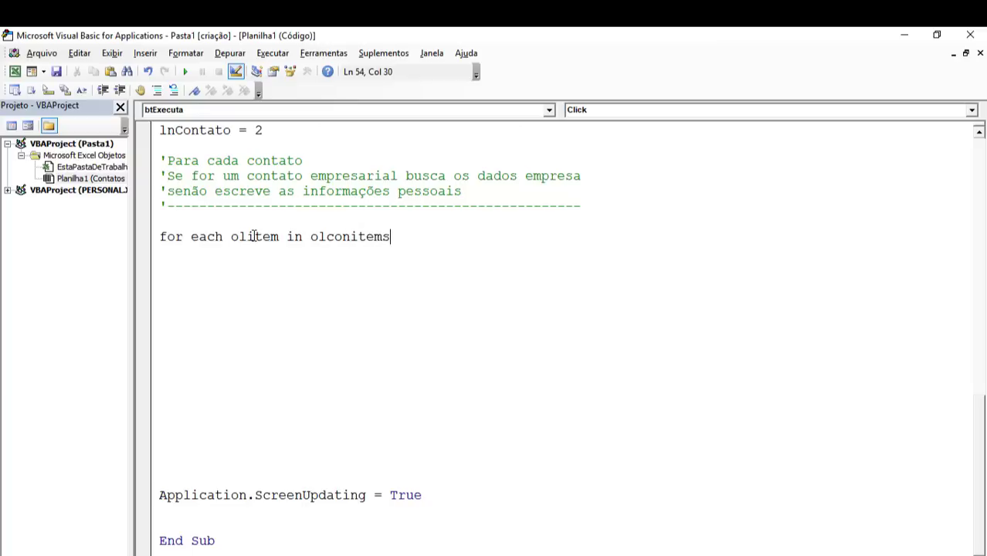
key(Return)
Inside the loop, add If TypeName(olItem) = "ContactItem" Then … End If.
key(Return)
key(Return)
text(fo)
key(BackSpace)
key(BackSpace)
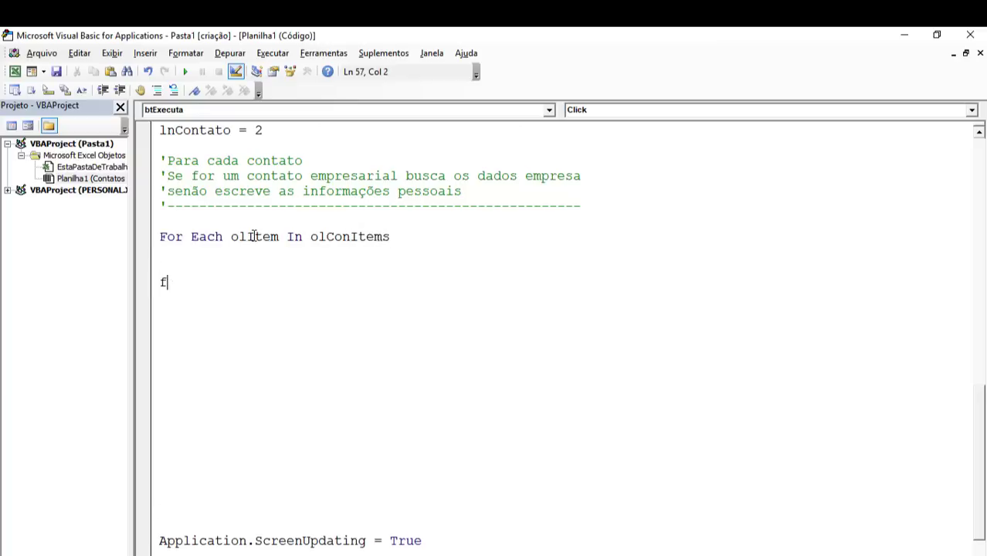
key(BackSpace)
text(next ol)
text(item)
key(Up)
key(Up)
key(Return)
key(Tab)
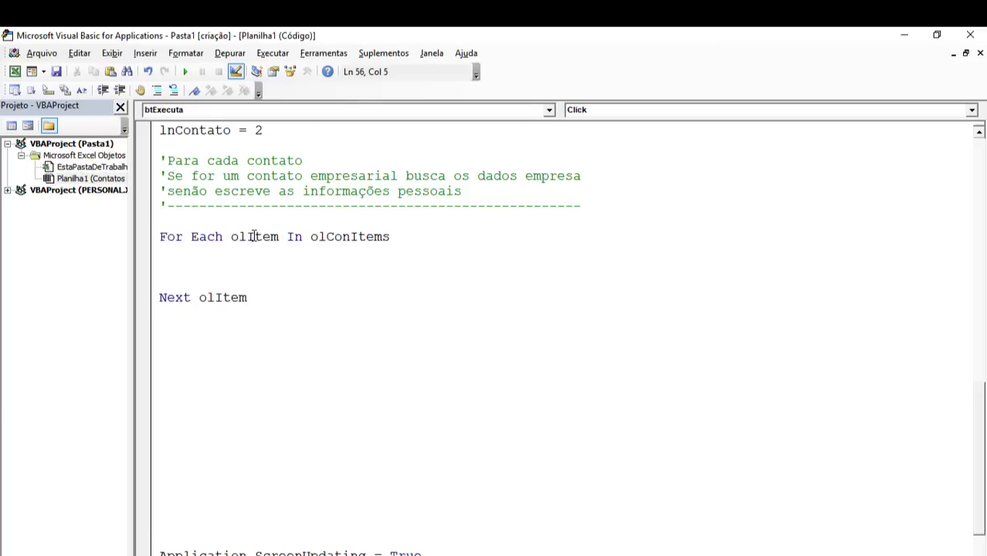
text(if Type)
text(Name)
key(BackSpace)
key(BackSpace)
text(ame()
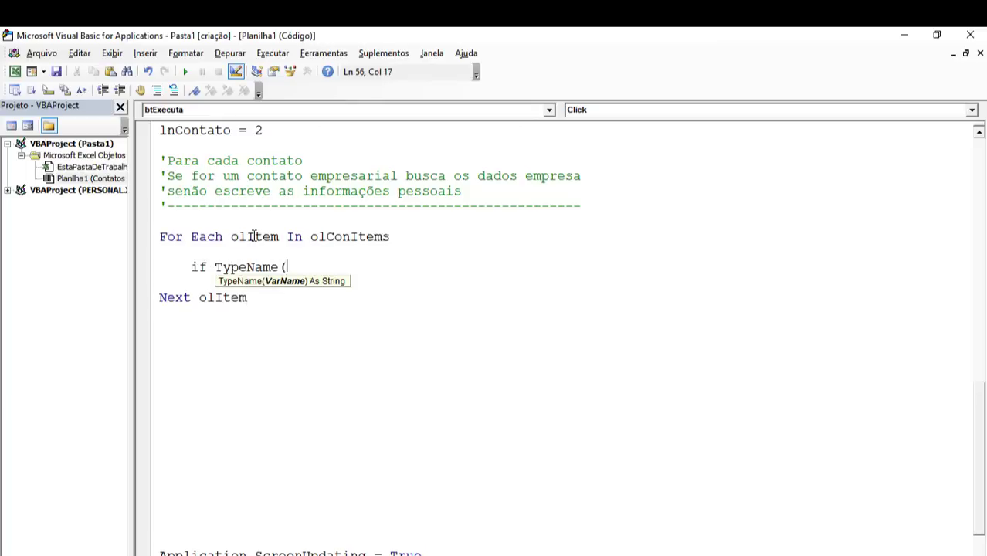
text(olitem))
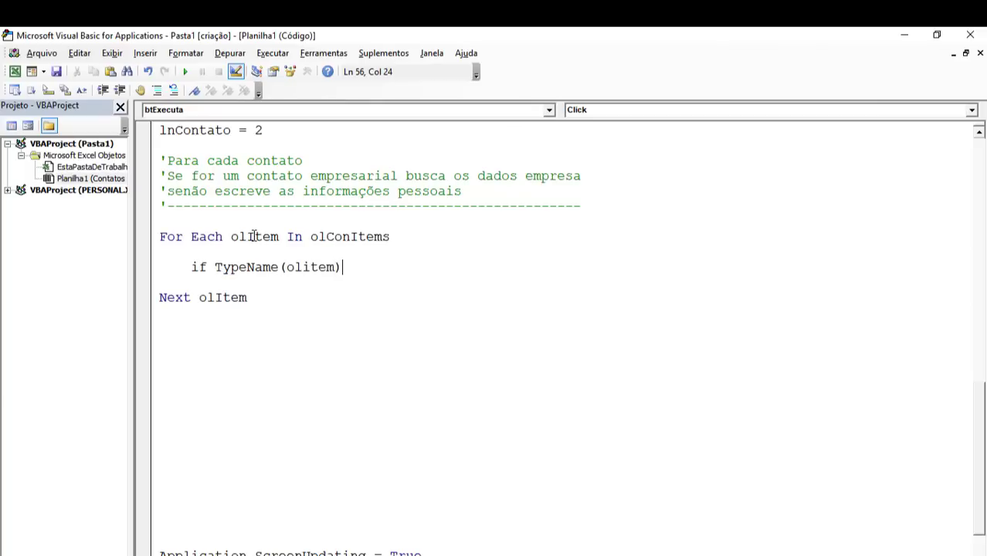
text( = "Conta)
text(ctItem"))
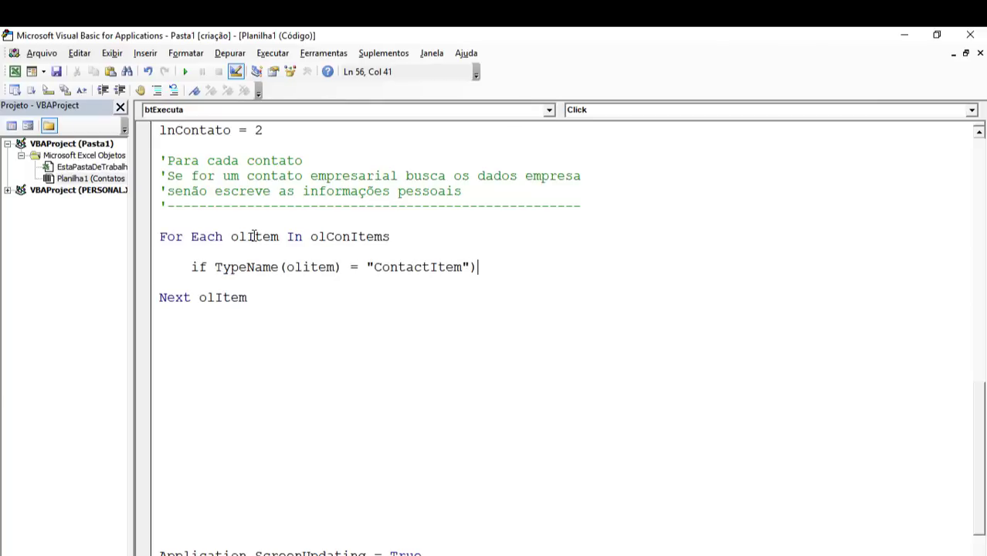
text( then)
key(Return)
key(Return)
key(Return)
text(enc)
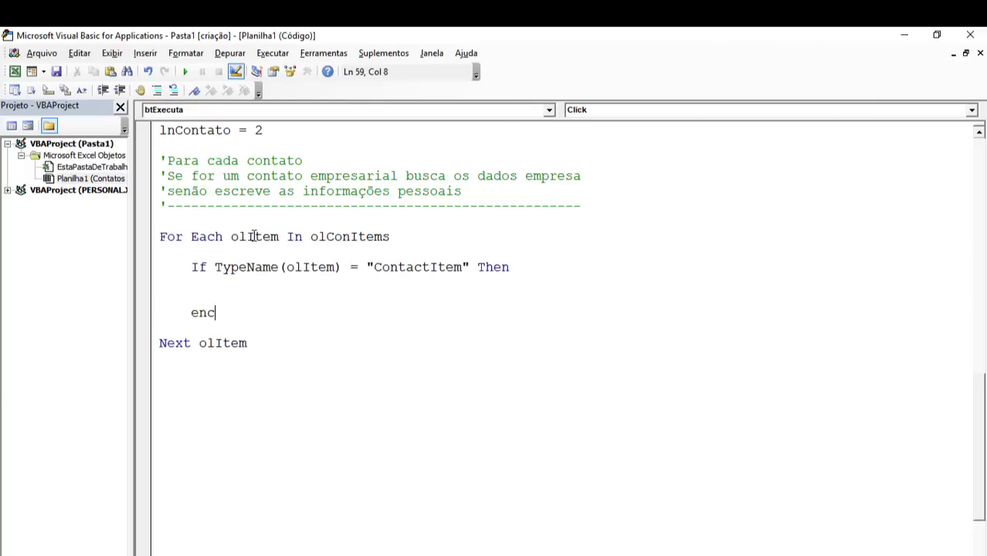
text(if)
key(BackSpace)
key(BackSpace)
text(dif)
key(Up)
key(Up)
key(Up)
key(Down)
key(Down)
Review the olItem and olConItems variables on the For Each line and where olConItems is defined.
double_click(313, 267)
double_click(260, 235)
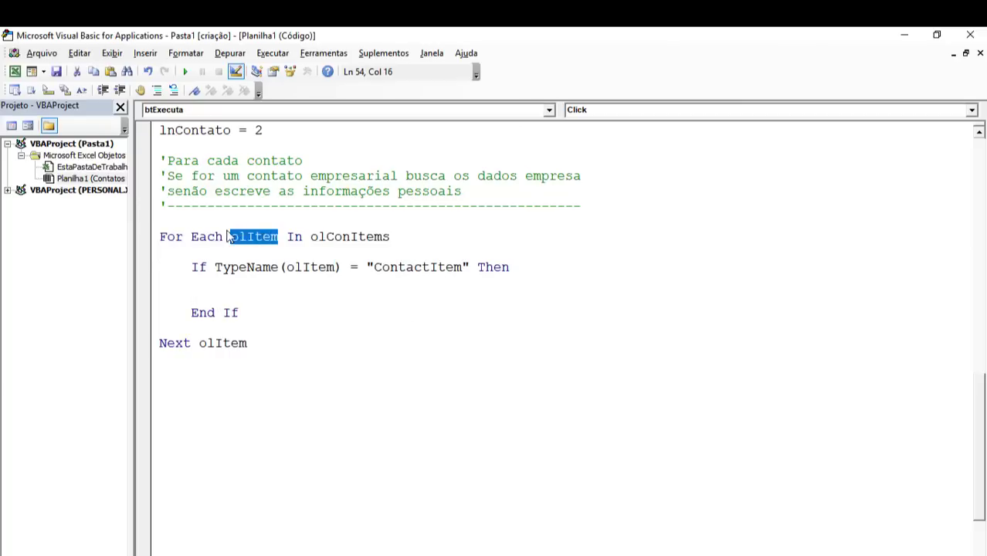
click(198, 234)
drag(409, 236, 293, 236)
click(146, 237)
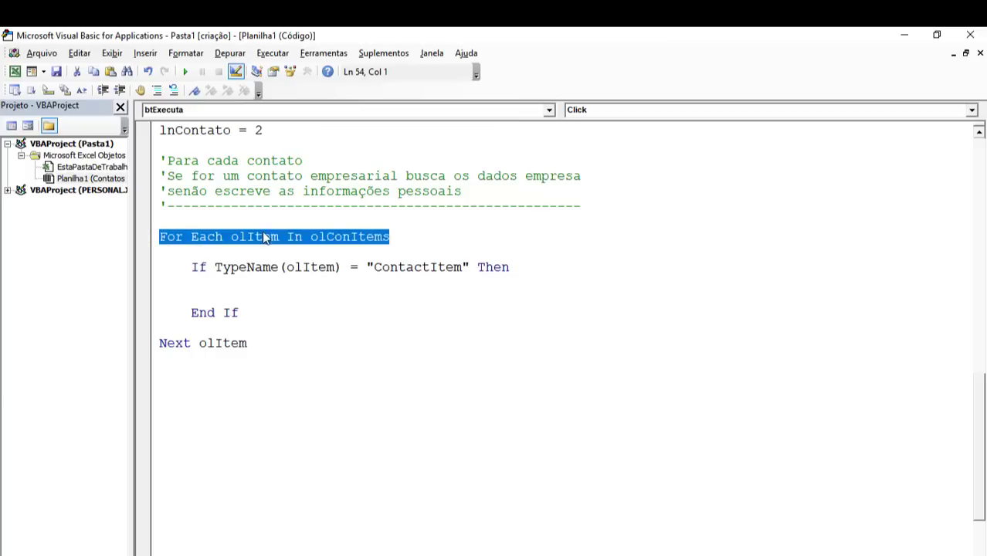
click(303, 236)
click(343, 236)
scroll(344, 237, up, 3)
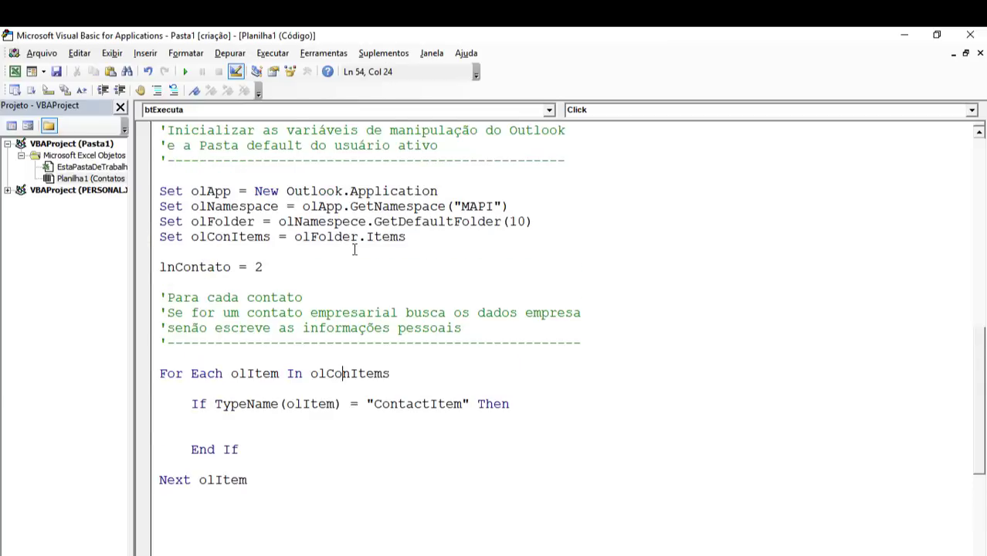
click(509, 229)
scroll(509, 230, down, 3)
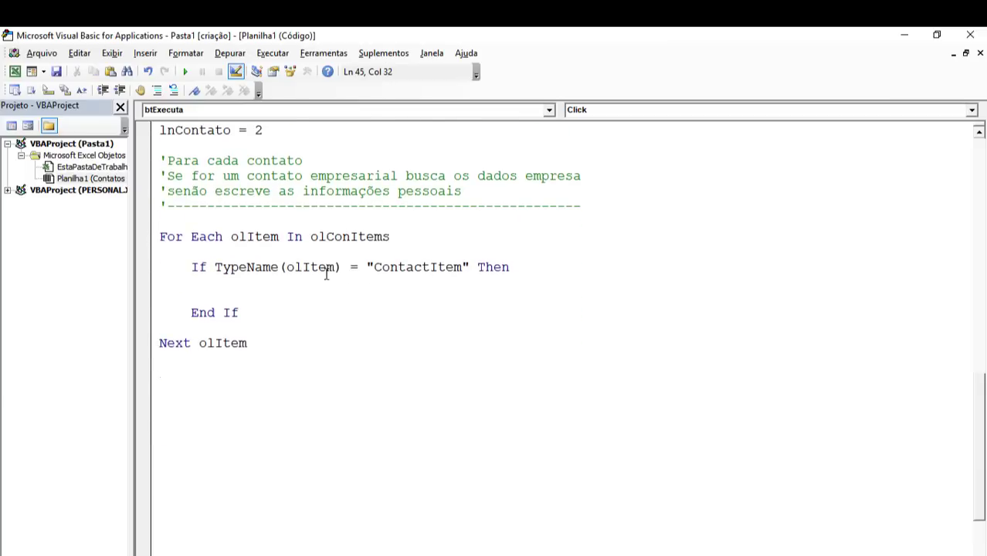
Check the ContactItem type name, then add a blank line inside the ContactItem check.
click(297, 267)
double_click(409, 266)
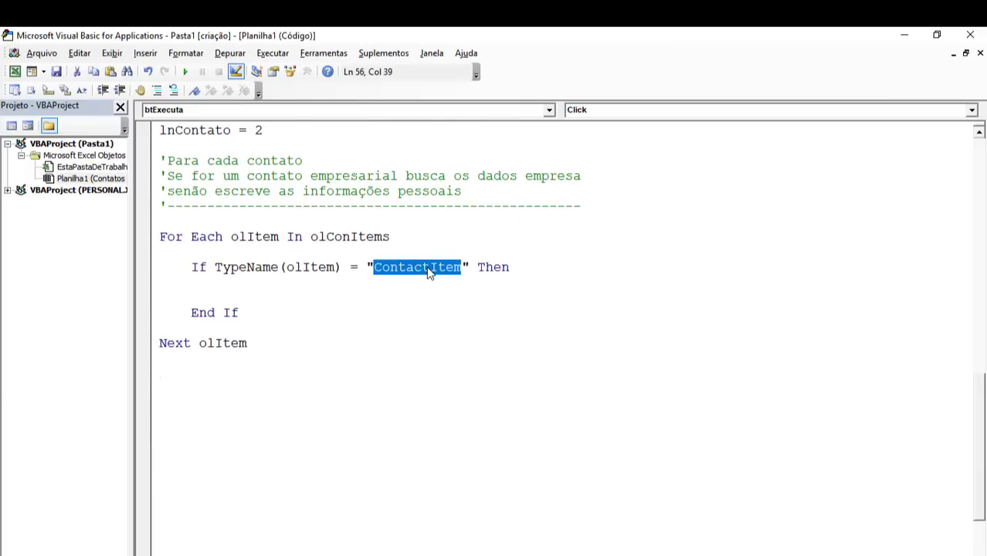
click(430, 270)
double_click(430, 270)
click(438, 271)
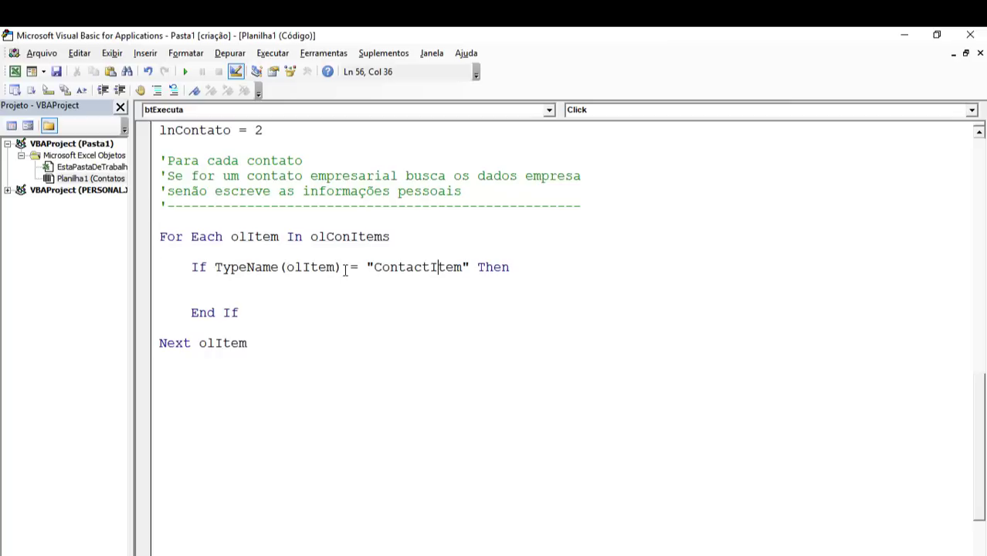
click(305, 285)
key(Return)
key(Return)
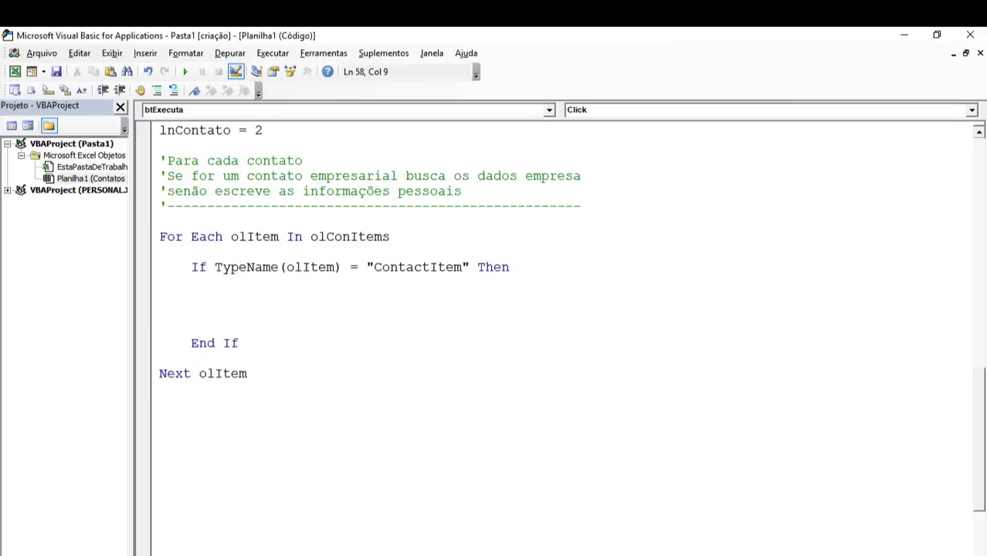
Add a With olItem … End With block inside the ContactItem check.
text(with )
text(olItem)
key(Return)
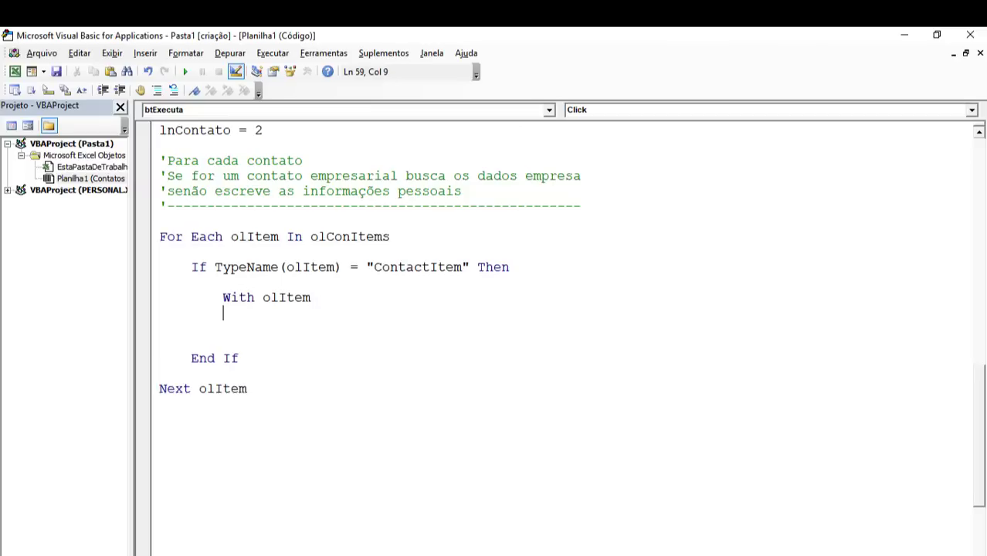
key(Return)
key(Return)
key(Return)
text(endd)
key(BackSpace)
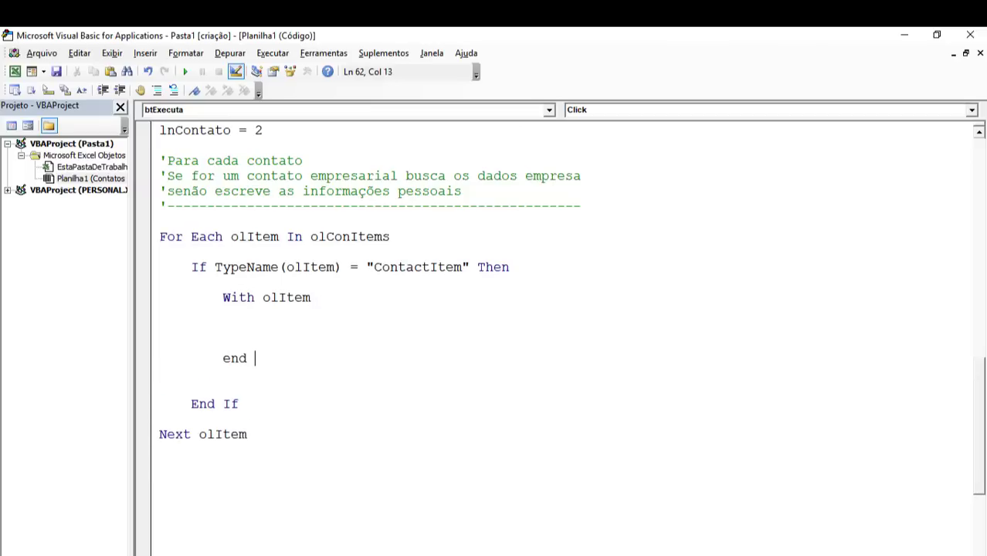
text(eith)
Inside the With block, add If InStr(olItem.CompanyName, vbNullString) > 0 Then … End If.
key(Up)
key(Up)
key(Tab)
text(f inst)
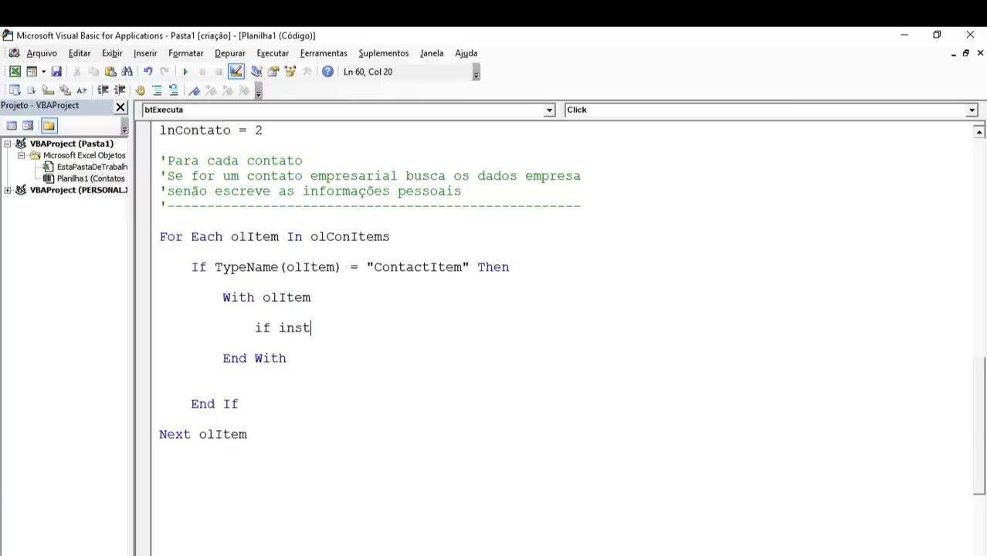
text(r(ol)
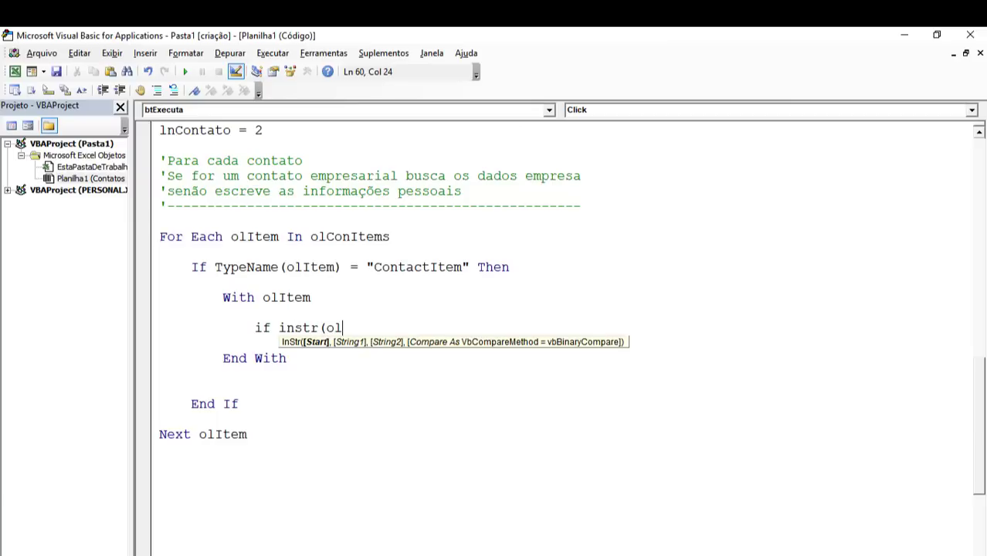
text(item.comp)
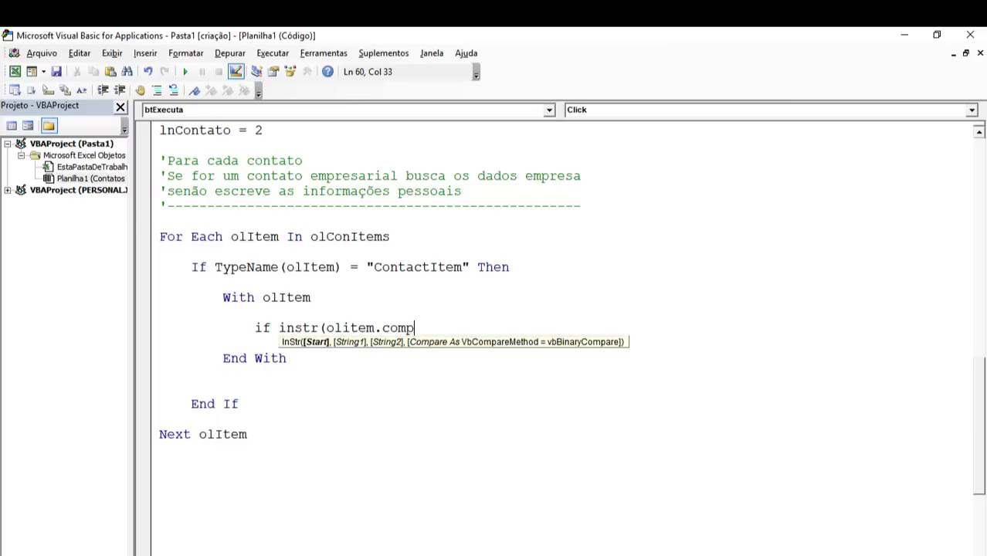
text(anyn)
text(ame)
text(, vbnul)
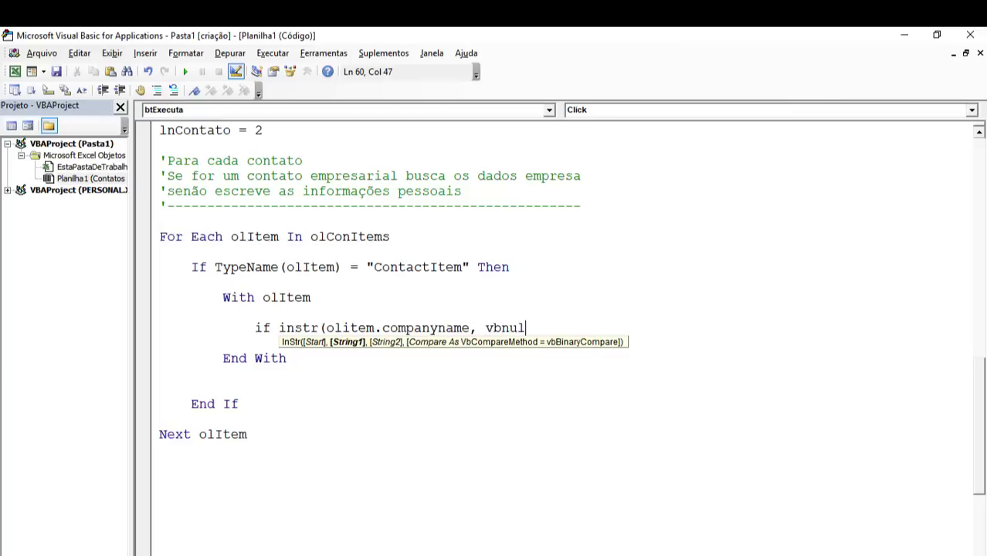
text(lstring))
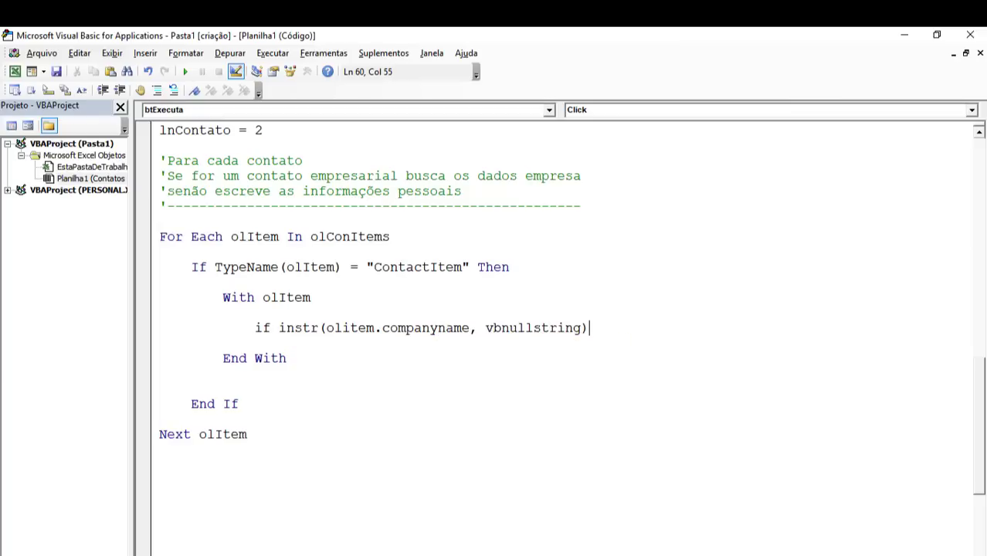
text( >)
text( 0 then)
key(Return)
key(Return)
text(endif)
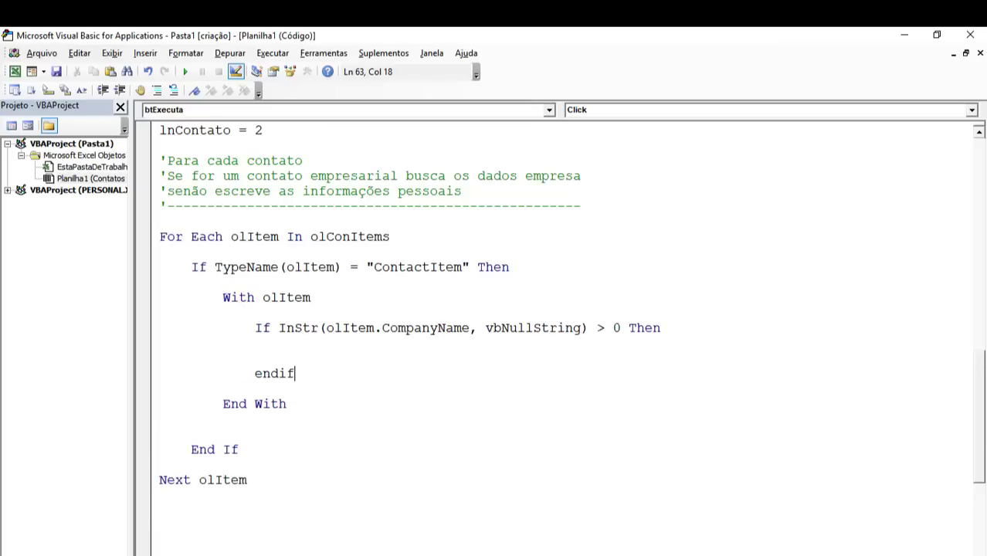
Review the InStr arguments and open an indented line inside the company-name check.
key(Up)
key(Up)
key(Right)
key(Right)
key(Right)
key(ctrl+shift+Left)
key(ctrl+Right)
key(ctrl+shift+Right)
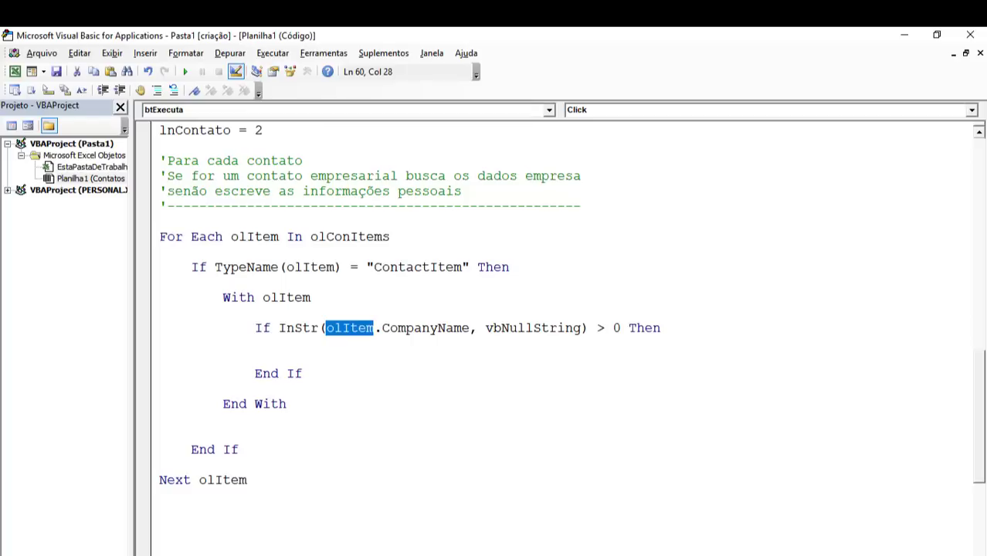
key(ctrl+Right)
key(ctrl+shift+Right)
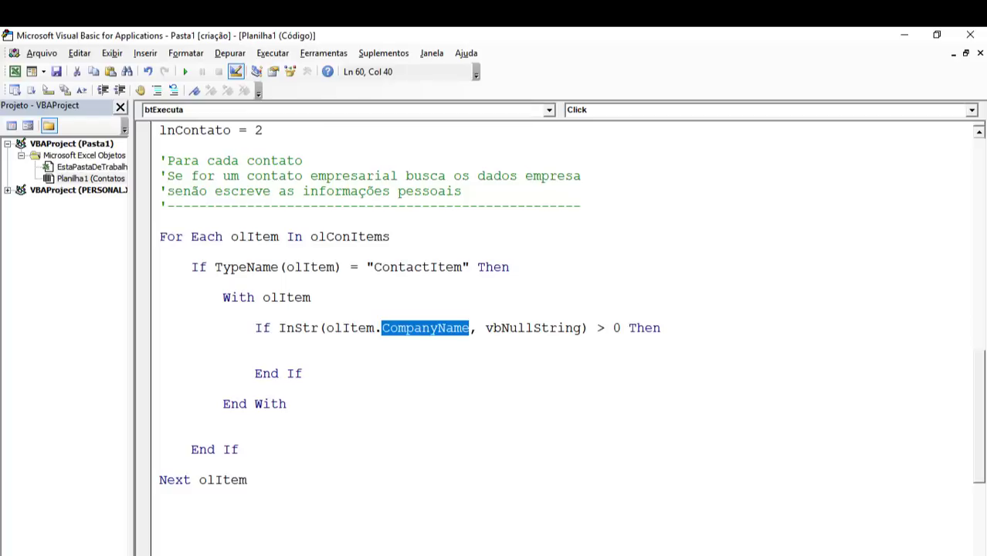
key(Right)
key(ctrl+shift+Left)
key(ctrl+shift+Left)
key(ctrl+shift+Left)
key(ctrl+Right)
key(ctrl+Right)
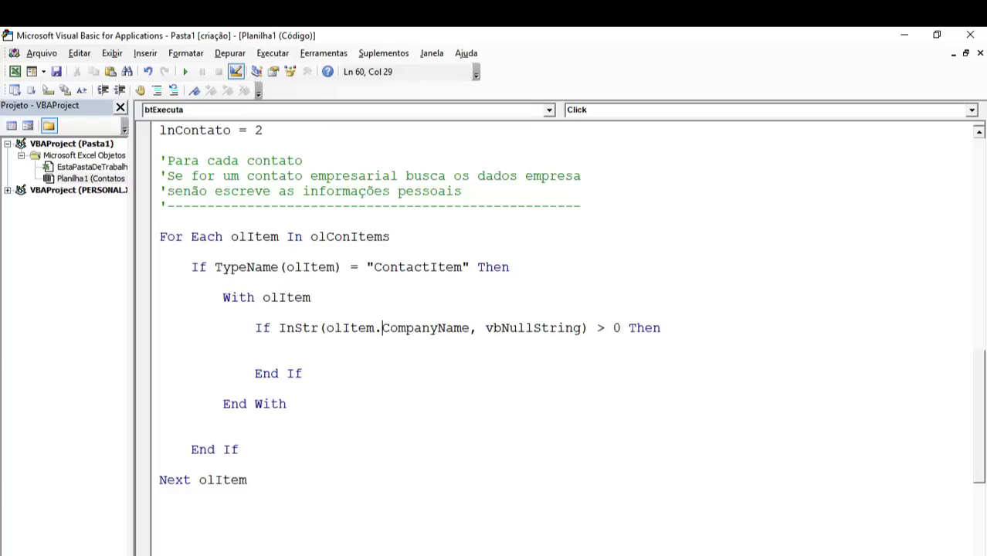
key(ctrl+shift+Right)
key(ctrl+shift+Right)
key(Right)
key(Down)
key(Return)
key(Tab)
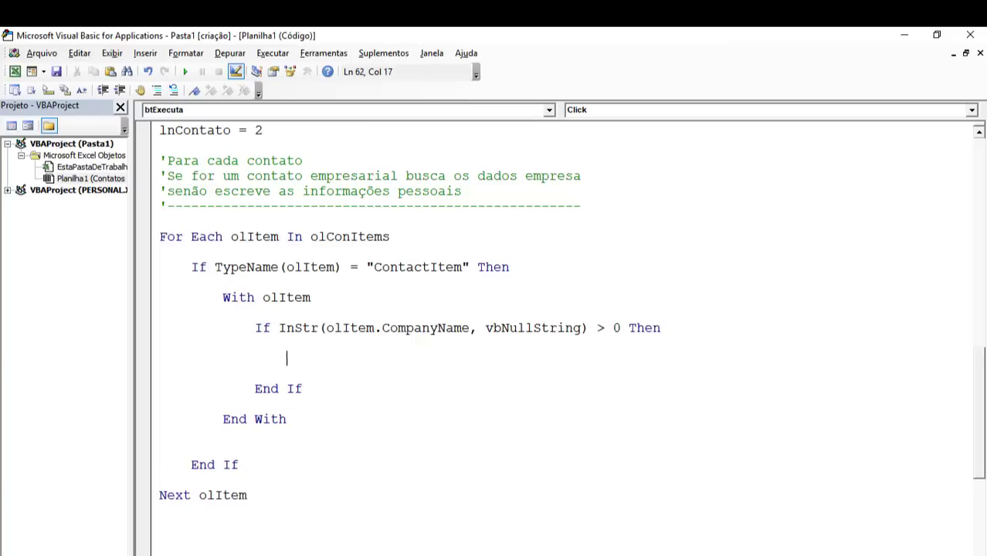
Write Cells(lnContato, 1) = .CompanyName, using the With olItem shorthand.
text(cells)
text((lncon)
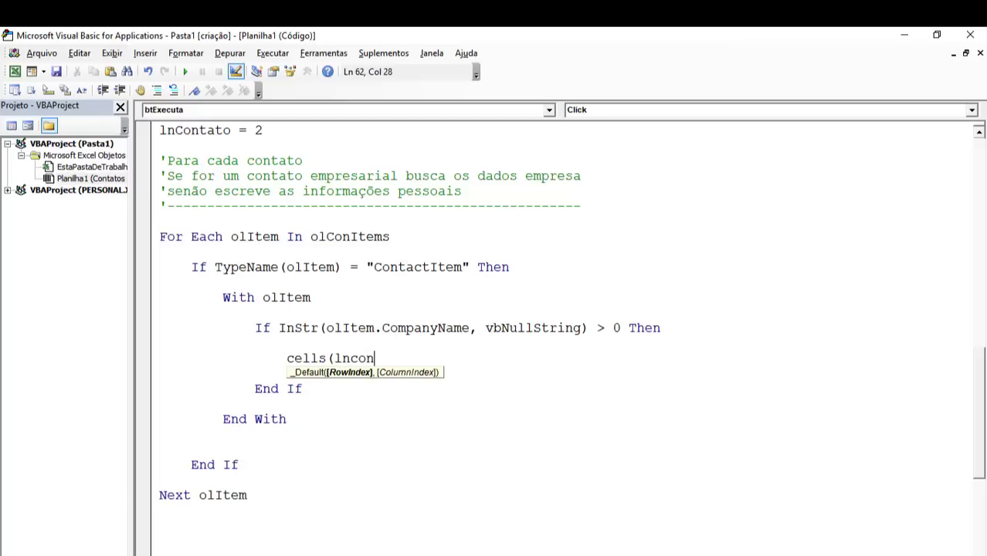
text(tato,1))
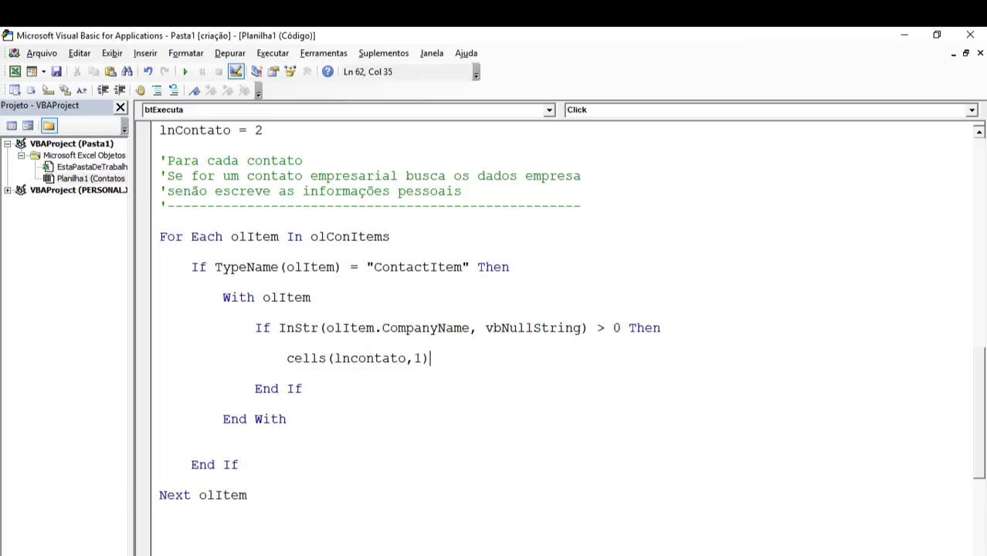
text( = .)
text(companyname)
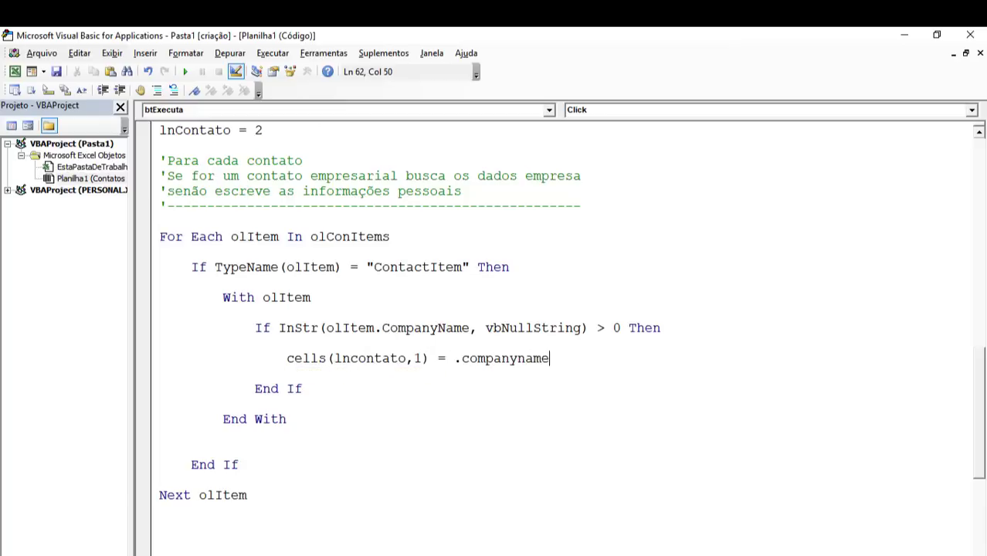
key(Return)
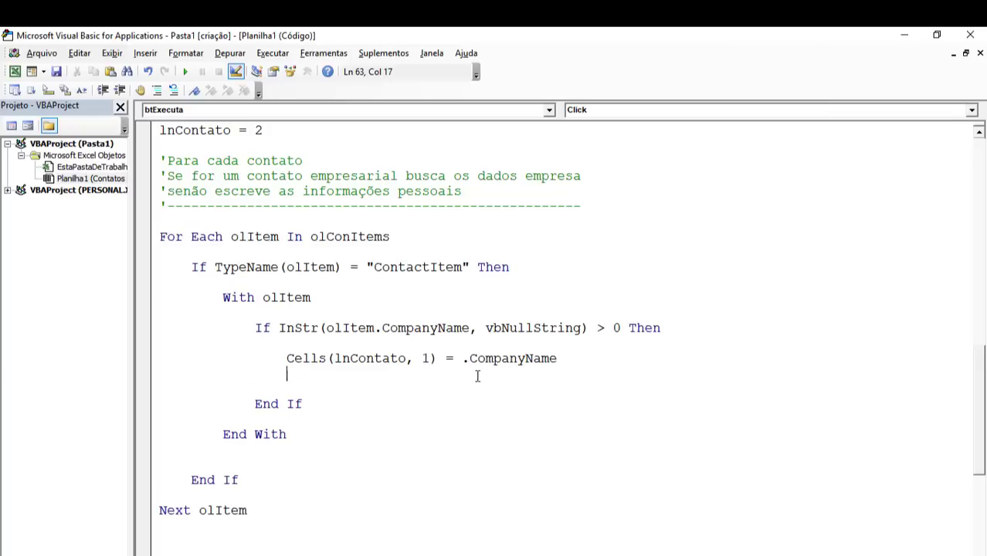
click(469, 358)
drag(311, 299, 263, 300)
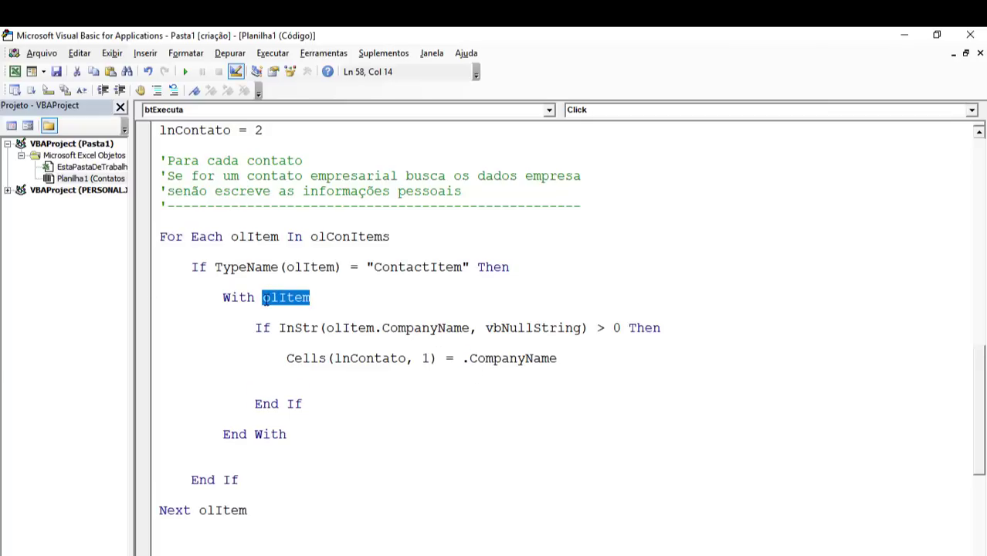
double_click(488, 358)
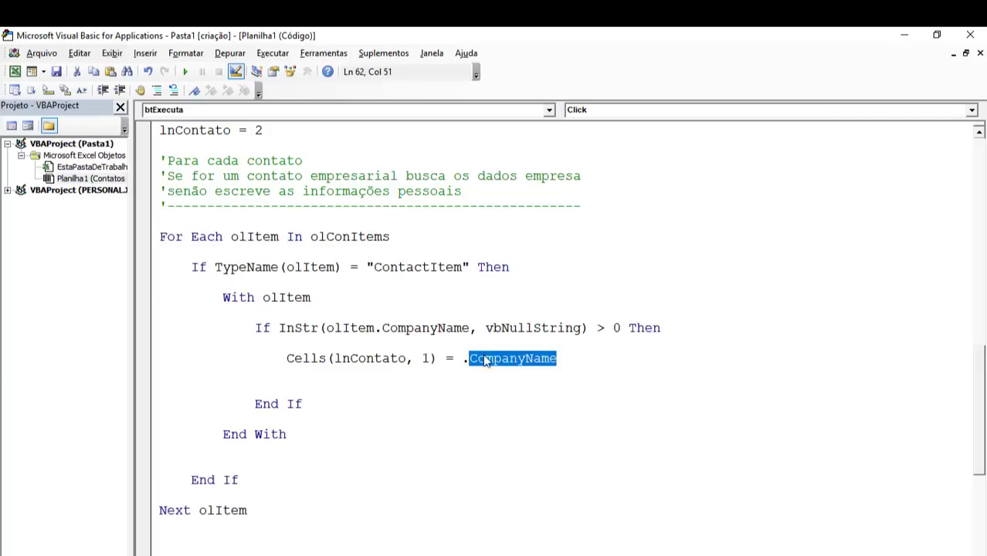
double_click(303, 297)
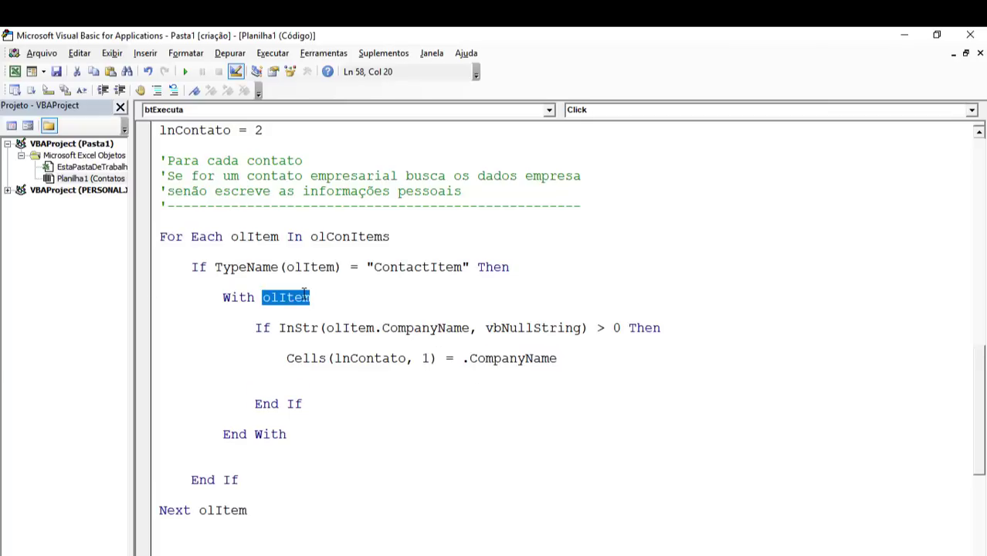
double_click(403, 266)
click(580, 353)
key(Return)
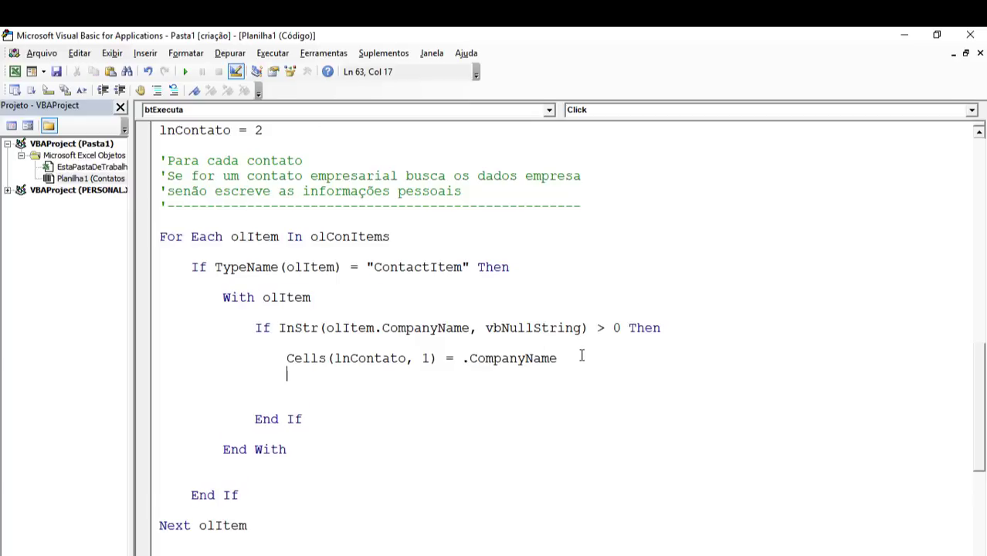
Add Cells(lnContato, 2) and 3 for BusinessAddressStreet and BusinessAddressPostalCode.
text(cells(lncontato)
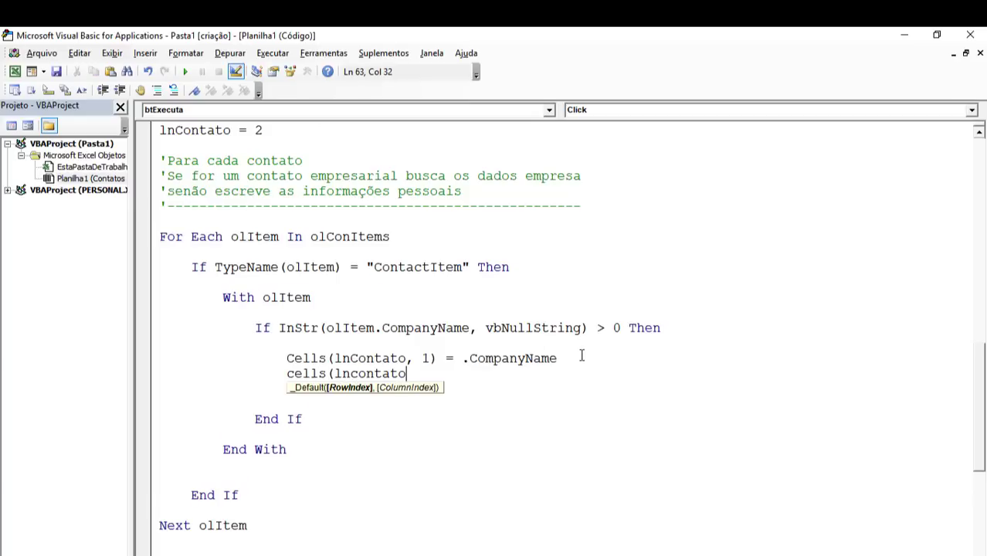
text(, 2) = )
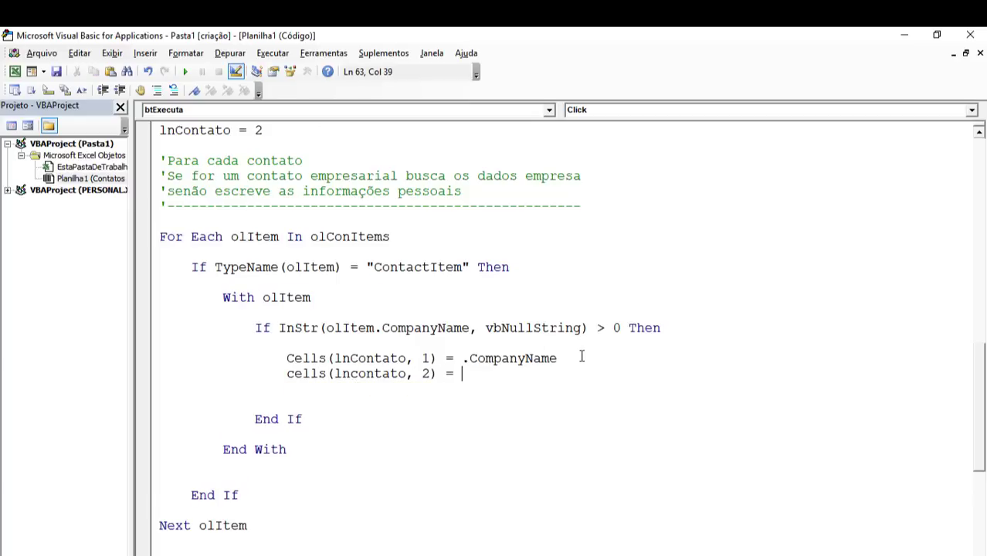
text(.Busin)
text(essAd)
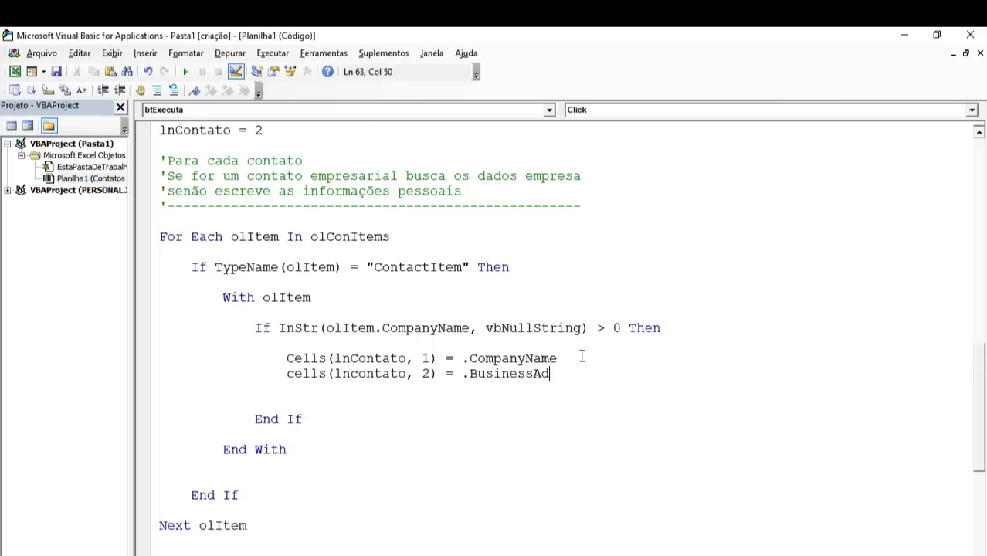
text(dressS)
text(treet)
key(Return)
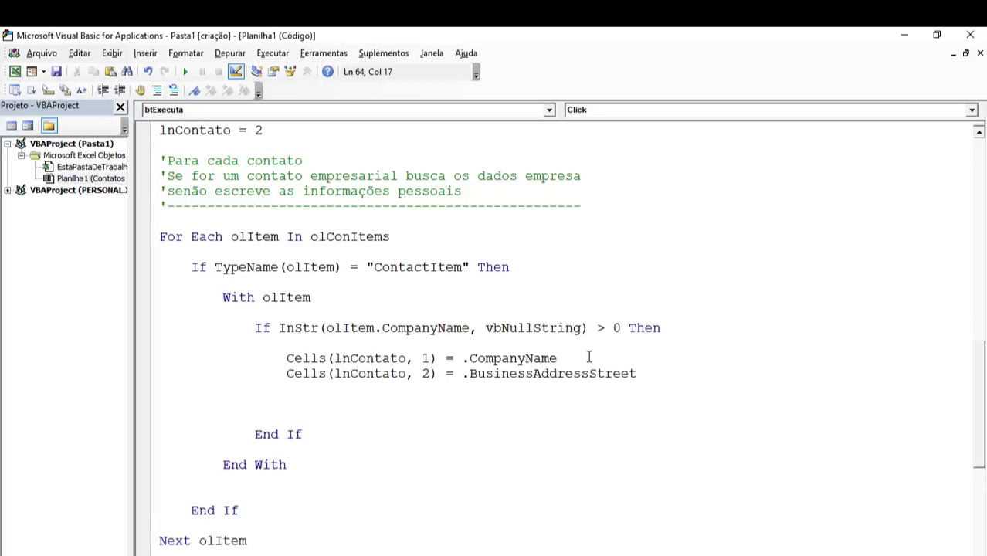
key(End)
key(Return)
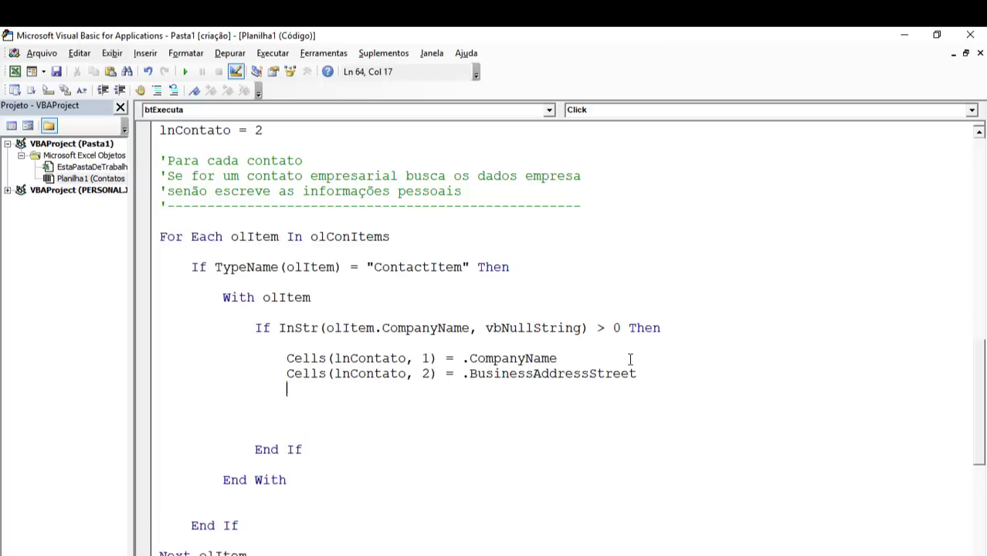
key(Return)
text(Cell)
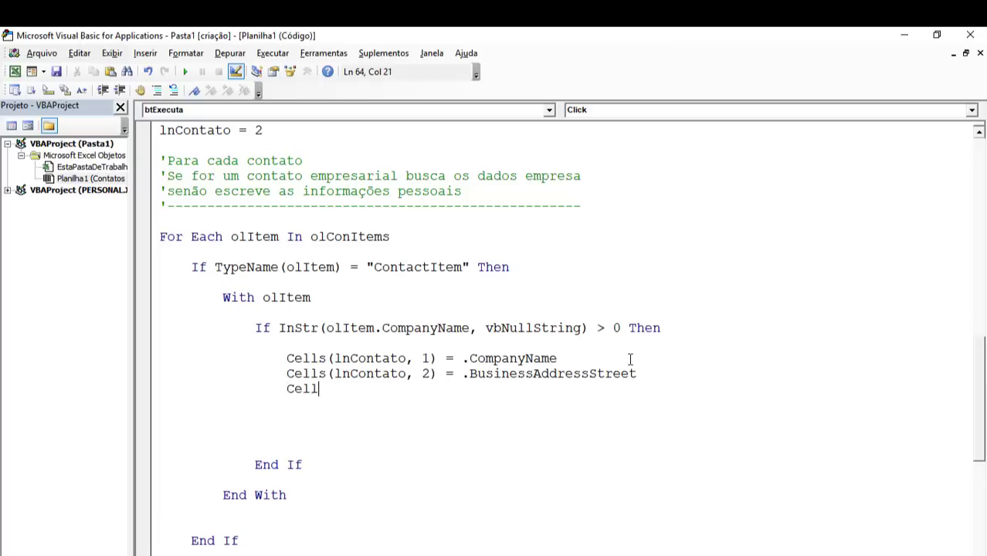
text(s(ln)
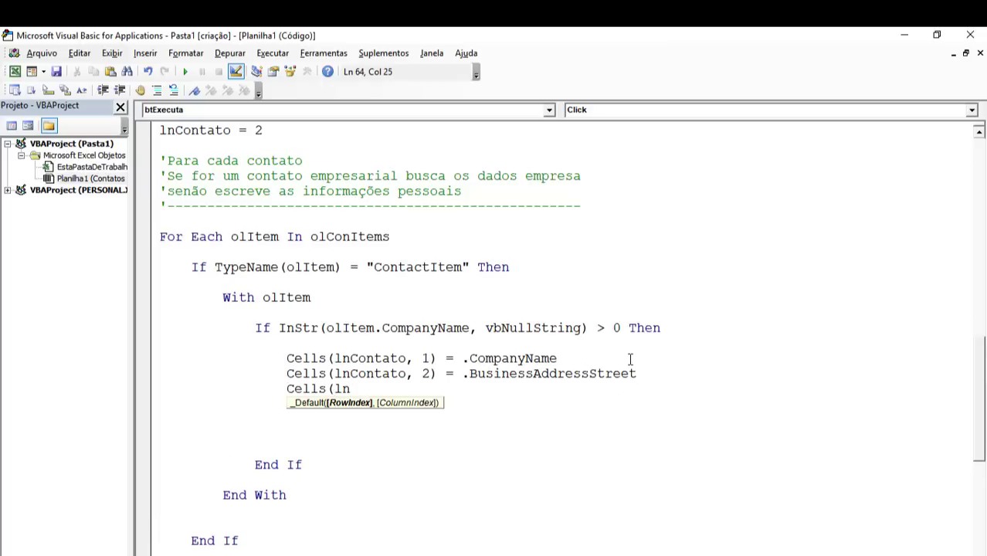
text(Contato, 3)
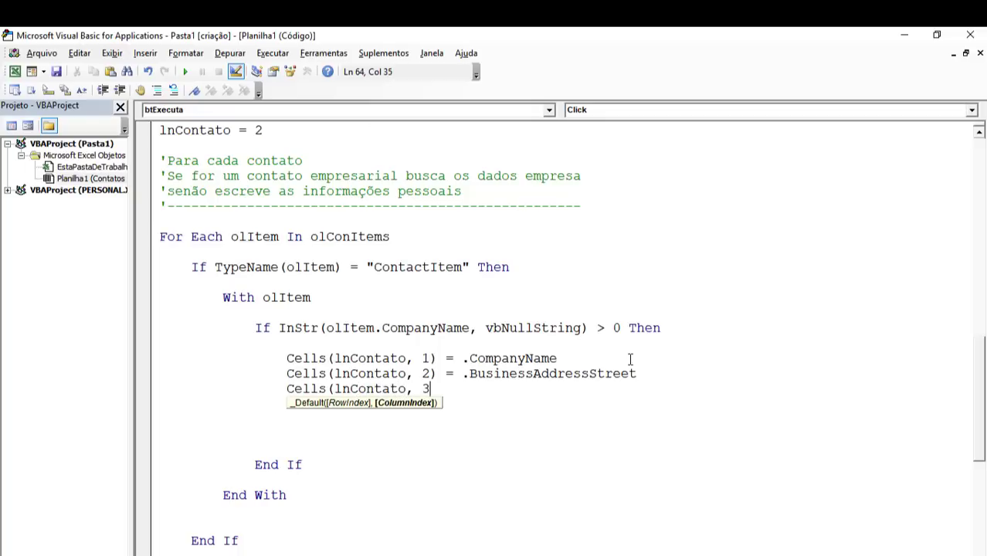
text() = .)
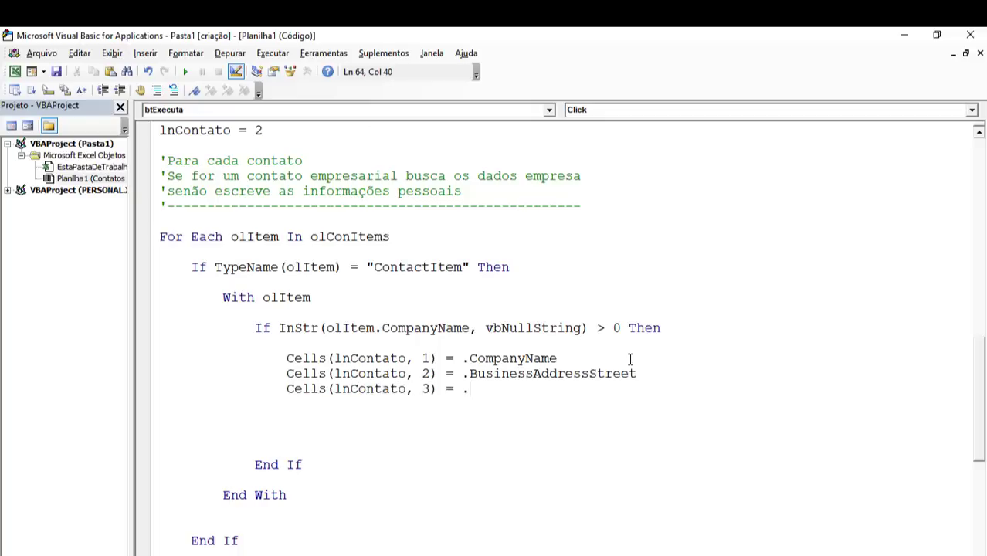
text(Business)
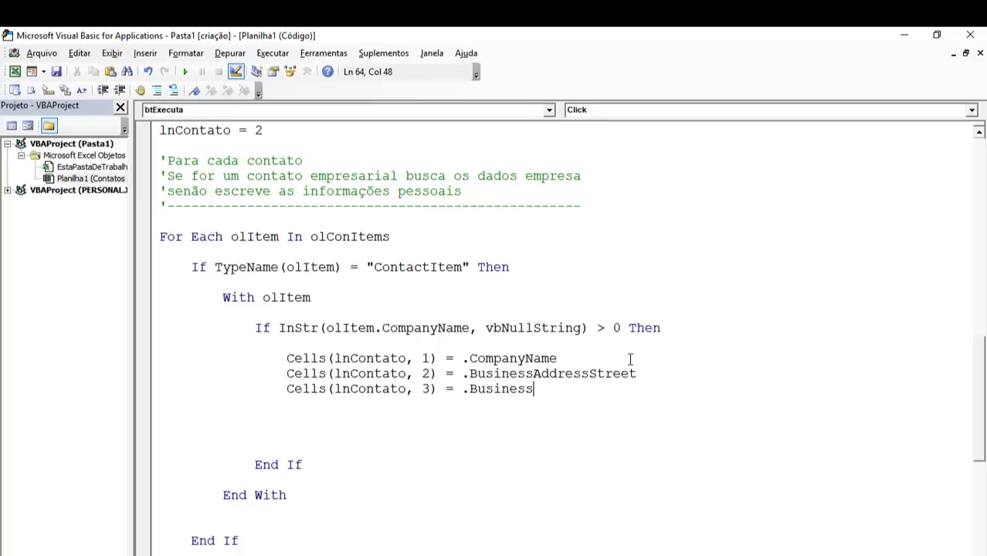
text(AddressP)
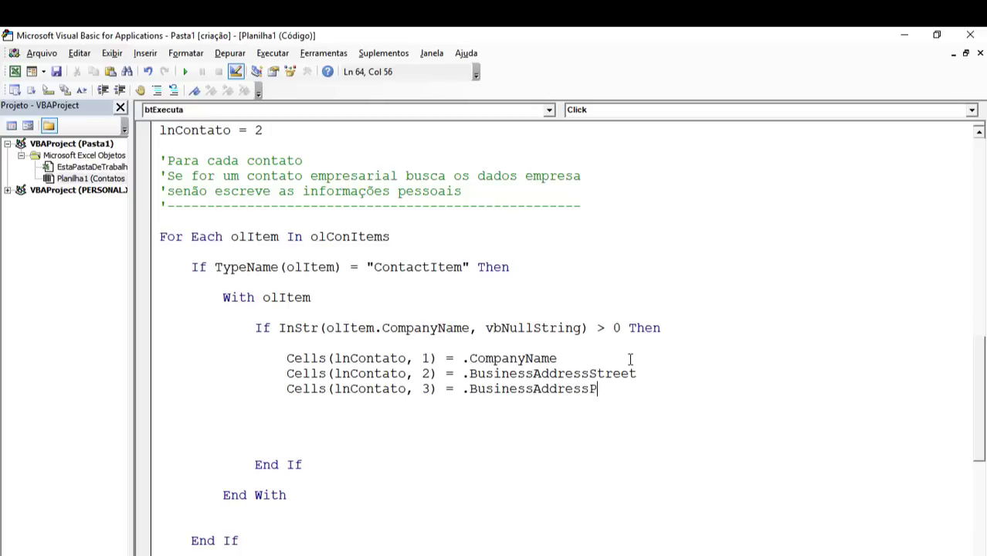
text(ostalCode)
key(Return)
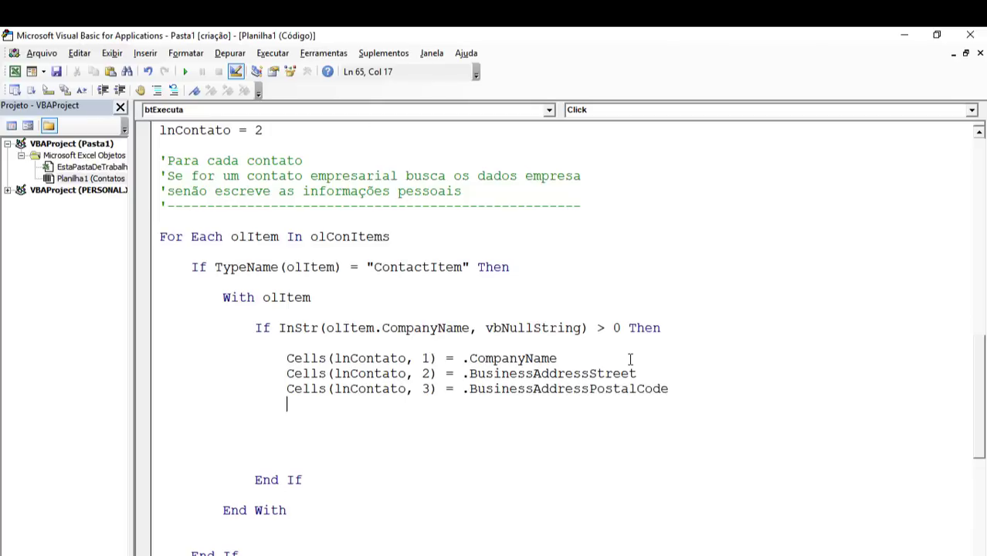
Add Cells(lnContato, 4–6) for BusinessAddressCity, FullName and Email1Address.
text(cells(ln)
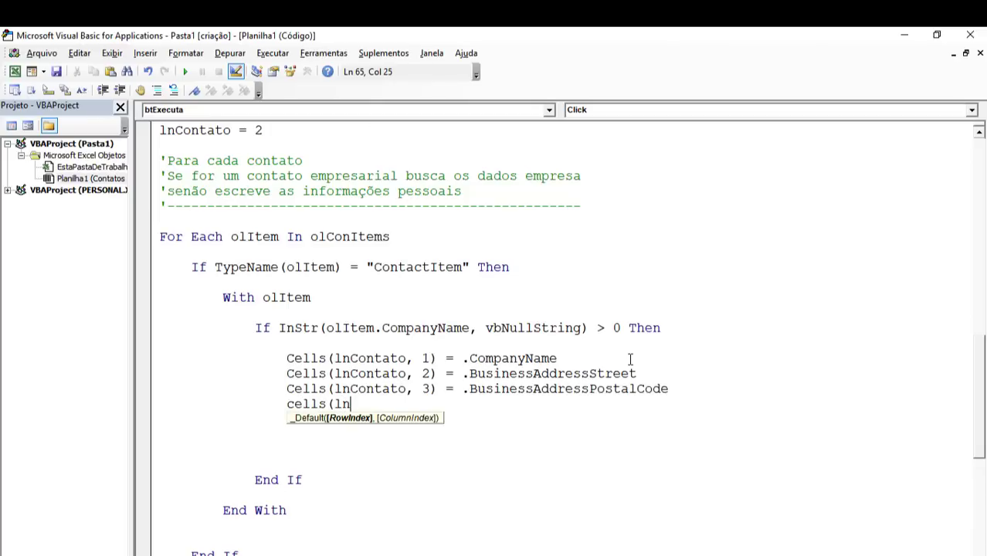
text(contato)
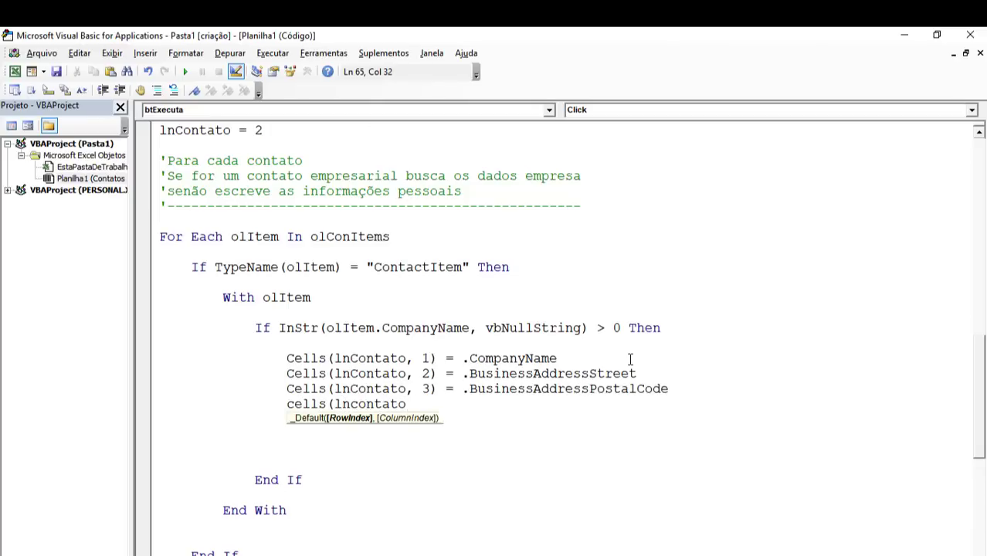
text(, 4) = )
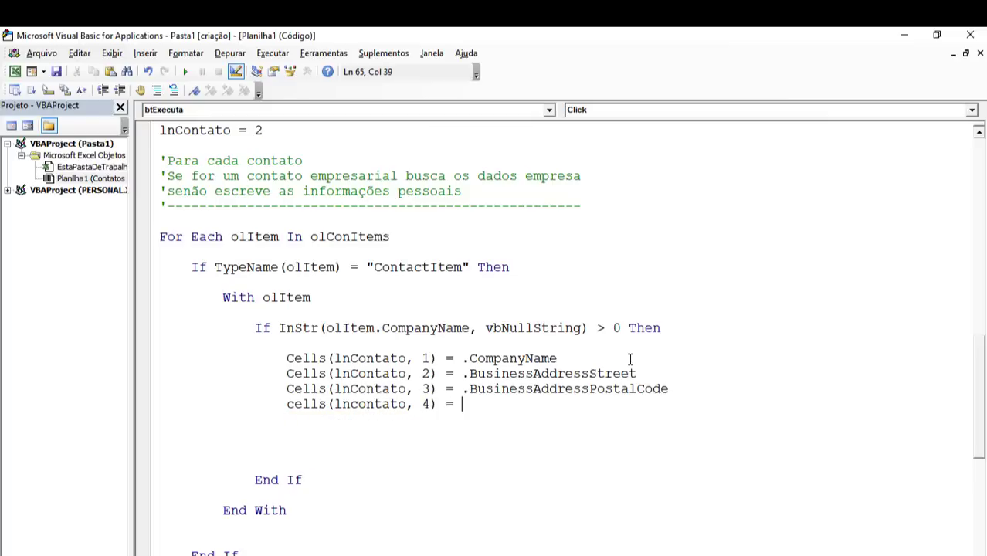
text(.businessa)
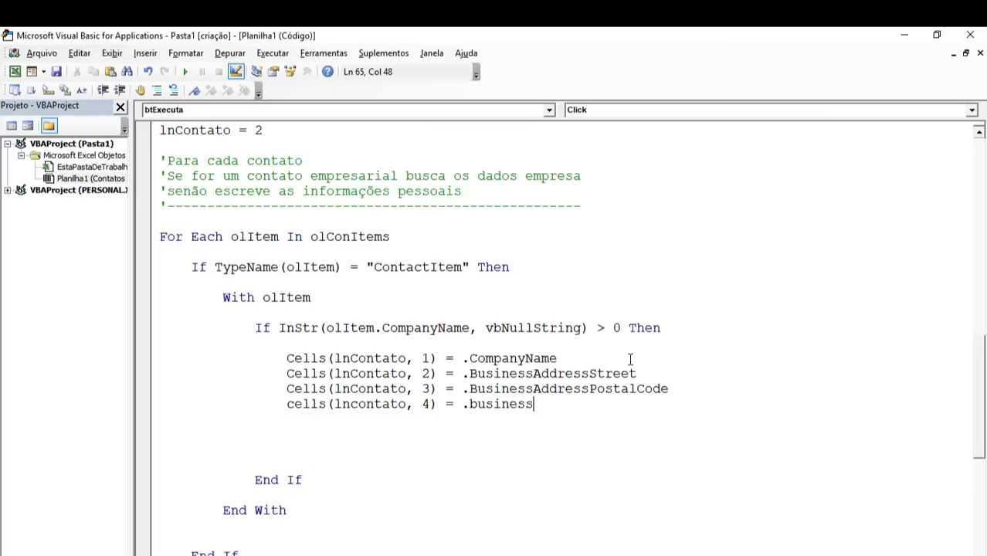
text(ddress)
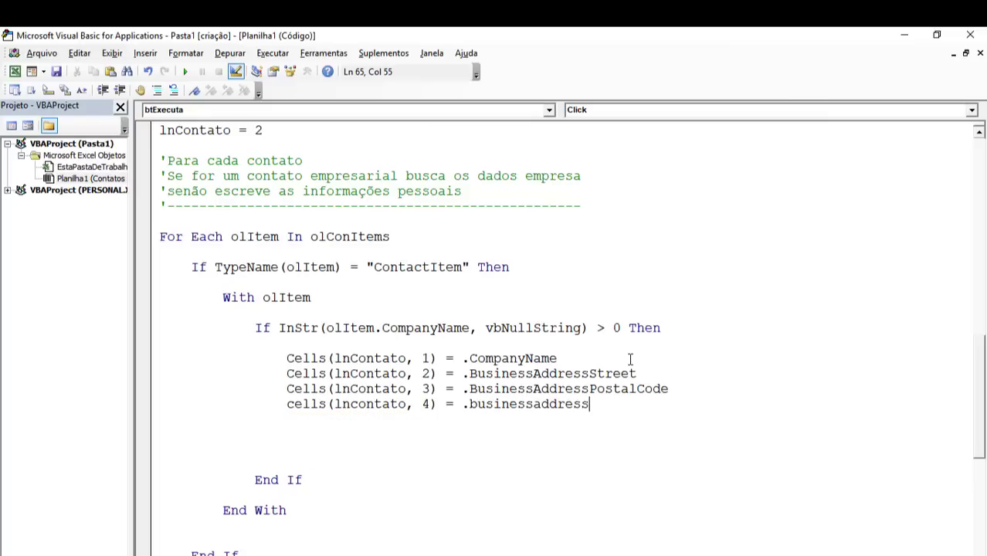
text(city)
key(Return)
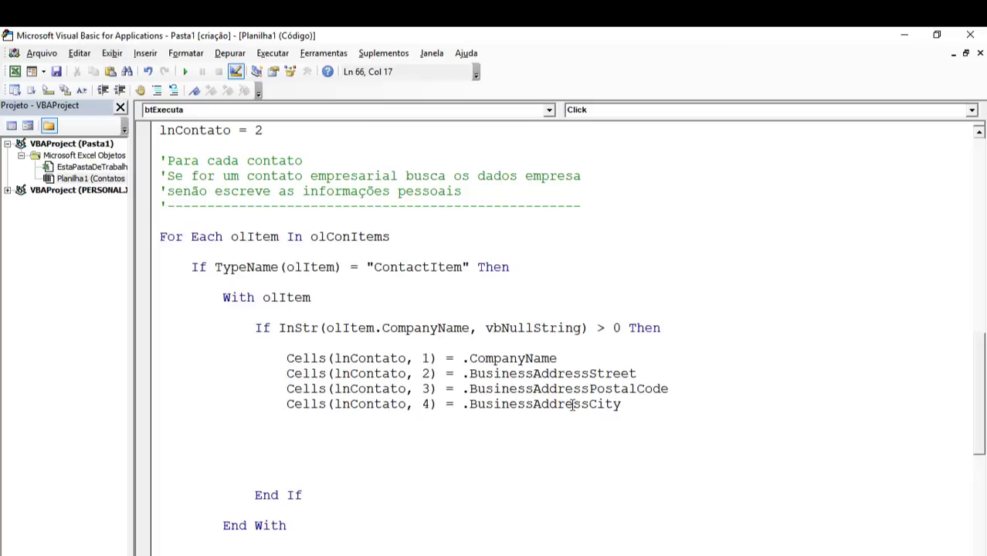
click(628, 405)
text(cells()
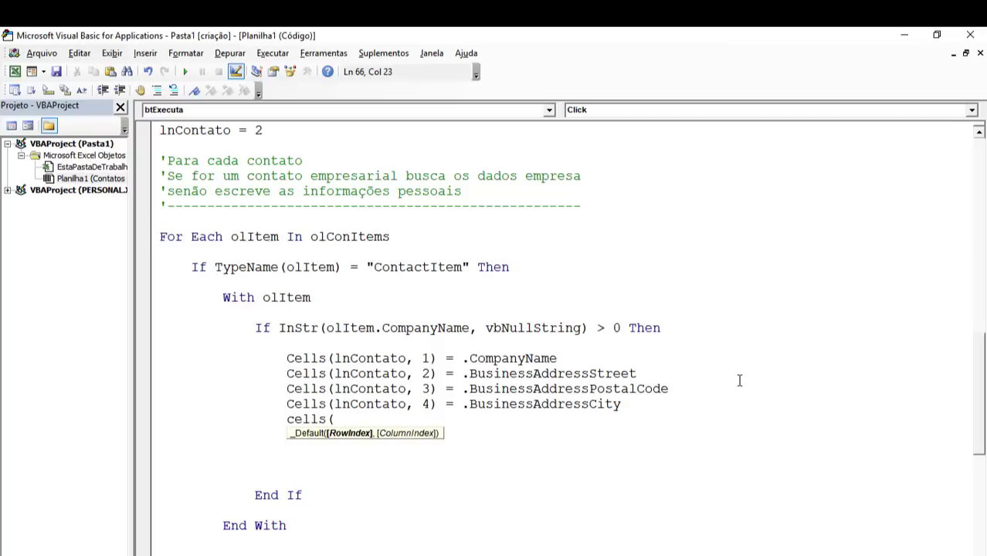
text(lncontato)
text(, 5))
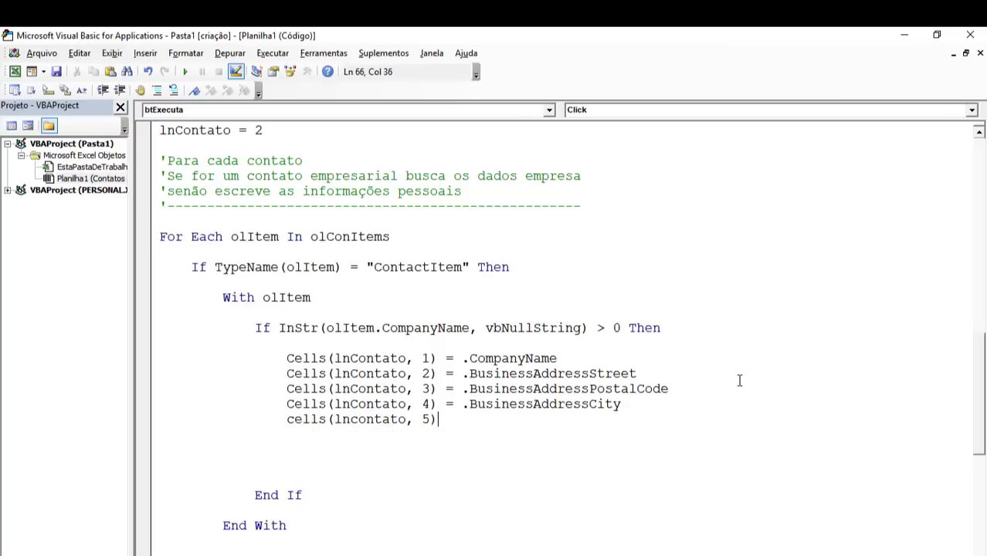
text( = )
text(.fullname)
key(Return)
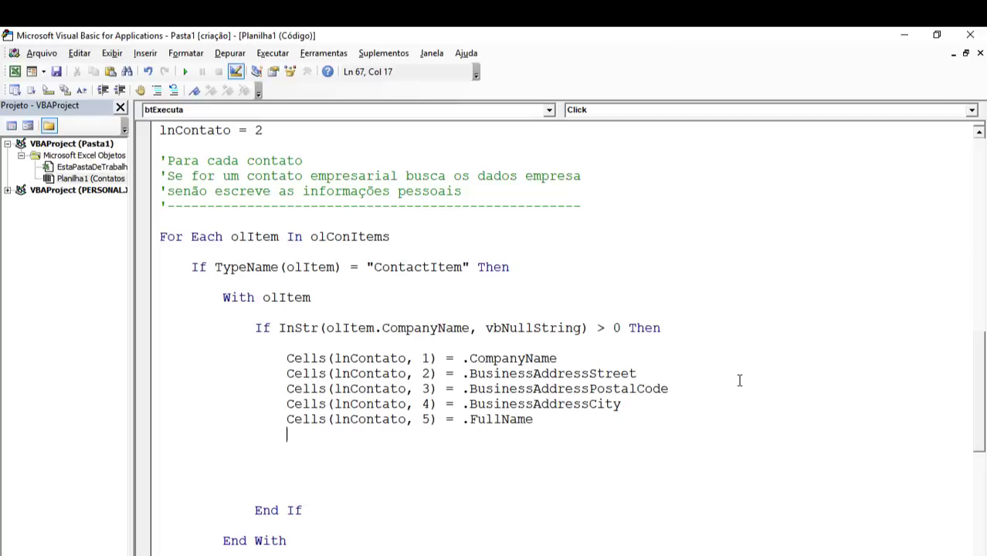
text(cells(ln)
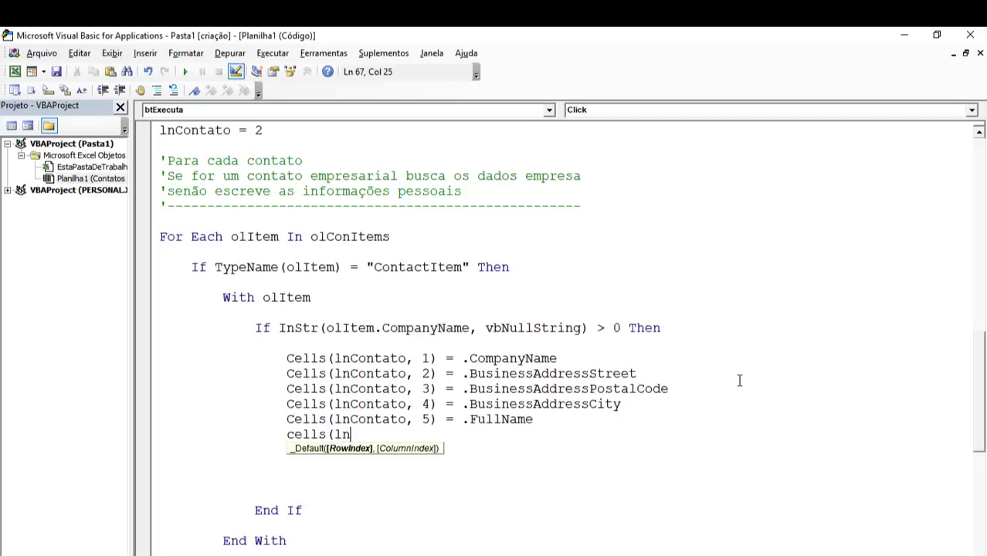
text(contato, 6))
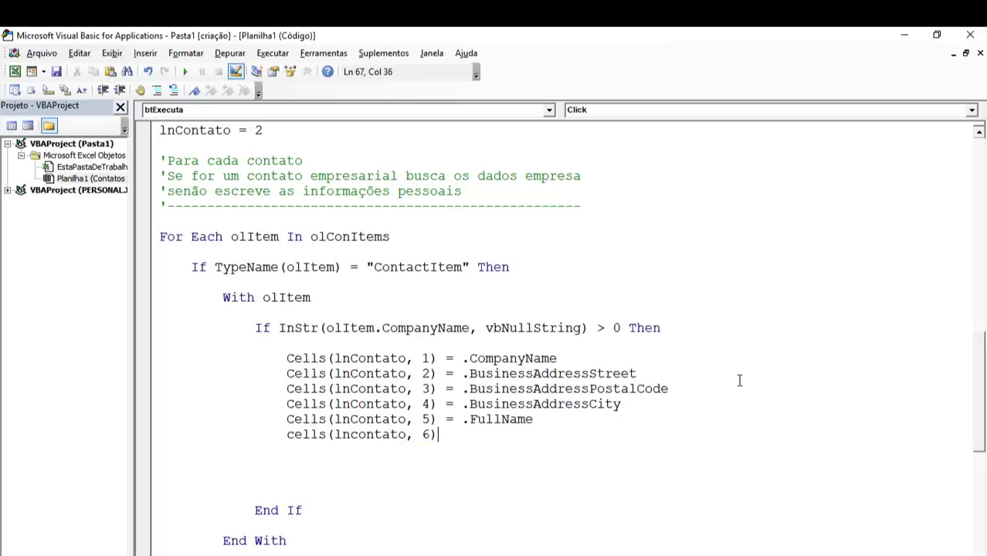
text( = .ema)
text(il1add)
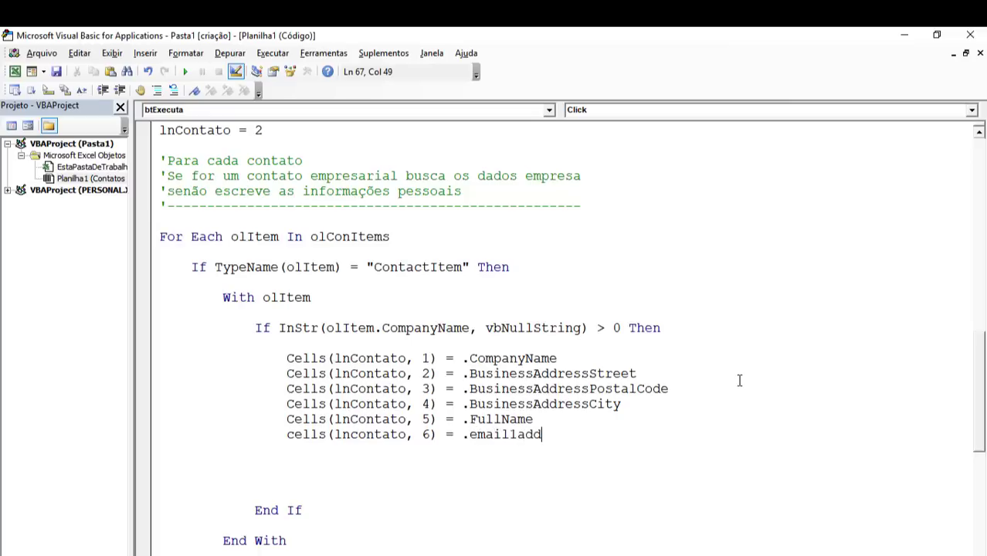
key(BackSpace)
key(BackSpace)
text(ddress)
key(Return)
Remove the extra blank lines and indent a new line below the six assignments.
key(Home)
key(shift+Down)
key(shift+Down)
key(Delete)
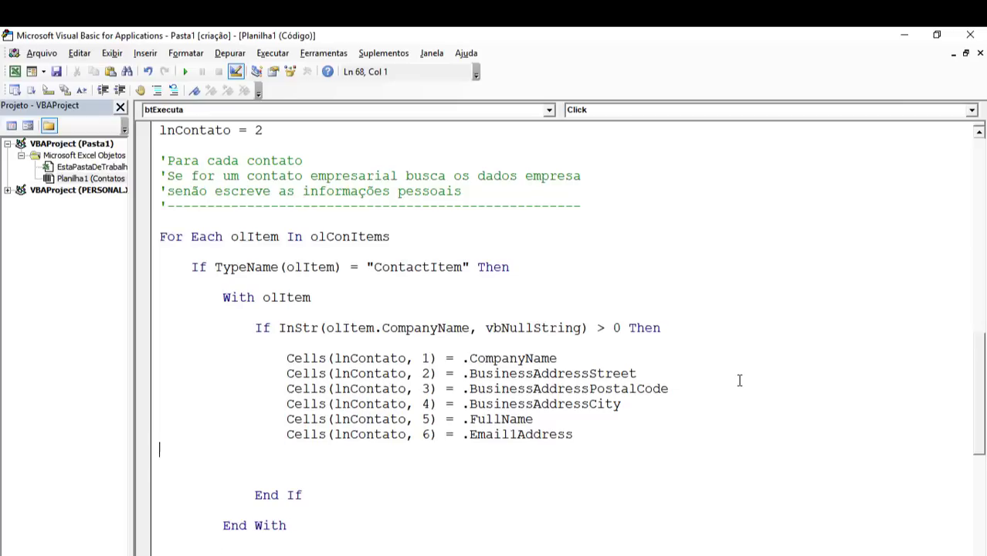
key(Tab)
key(Tab)
key(Tab)
key(Return)
Add the Else line and review the six Cells assignments above it.
text(else)
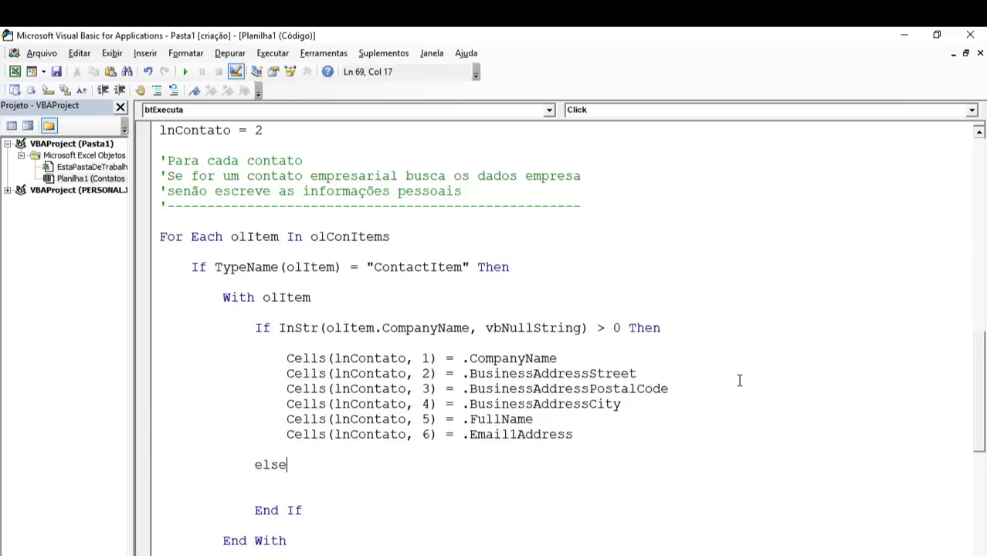
key(Return)
key(Return)
key(Tab)
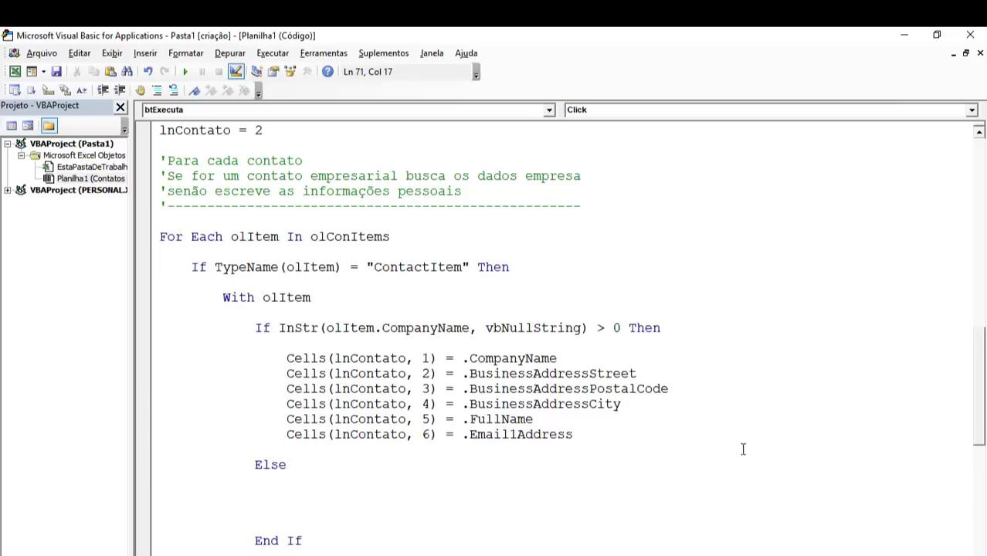
click(512, 437)
click(580, 435)
drag(579, 435, 149, 362)
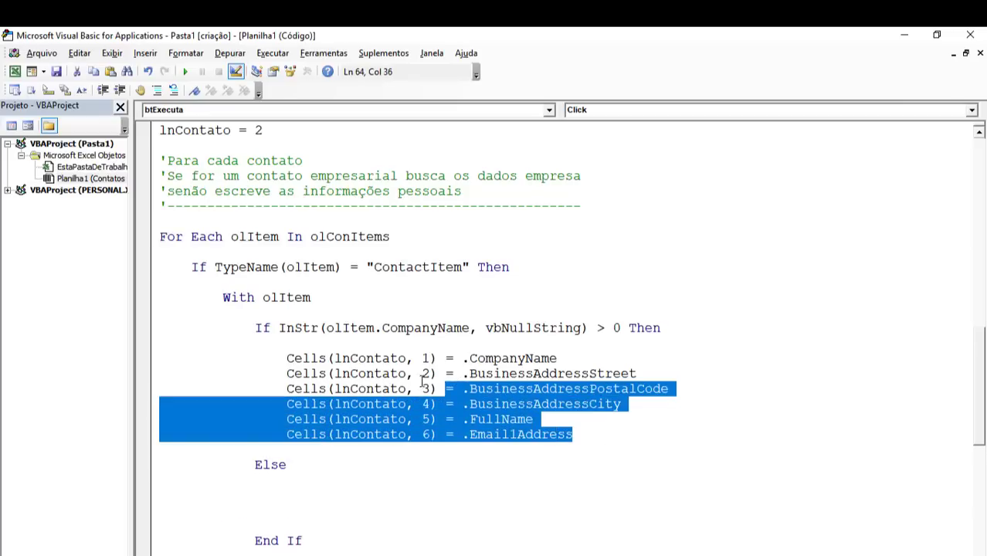
click(443, 374)
scroll(432, 371, down, 1)
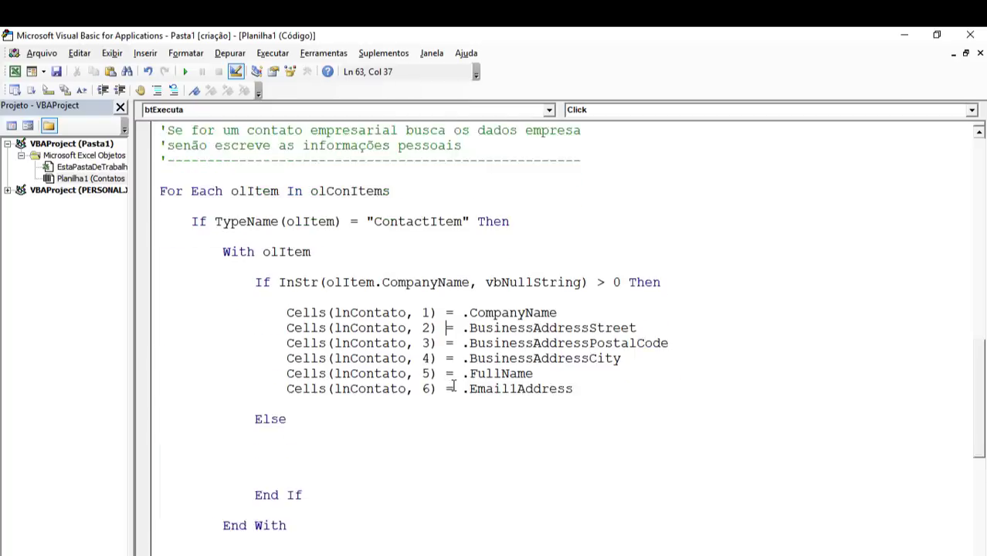
scroll(386, 363, down, 2)
click(321, 359)
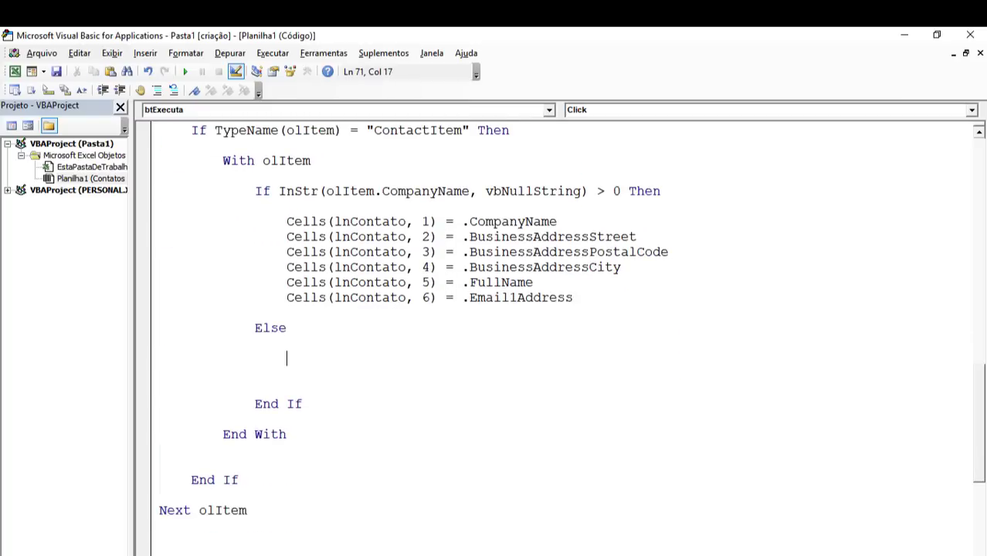
Start an unfinished cells( line under Else and dismiss the 'Erro de compilação' message.
key(alt+F11)
click(360, 363)
text(cells()
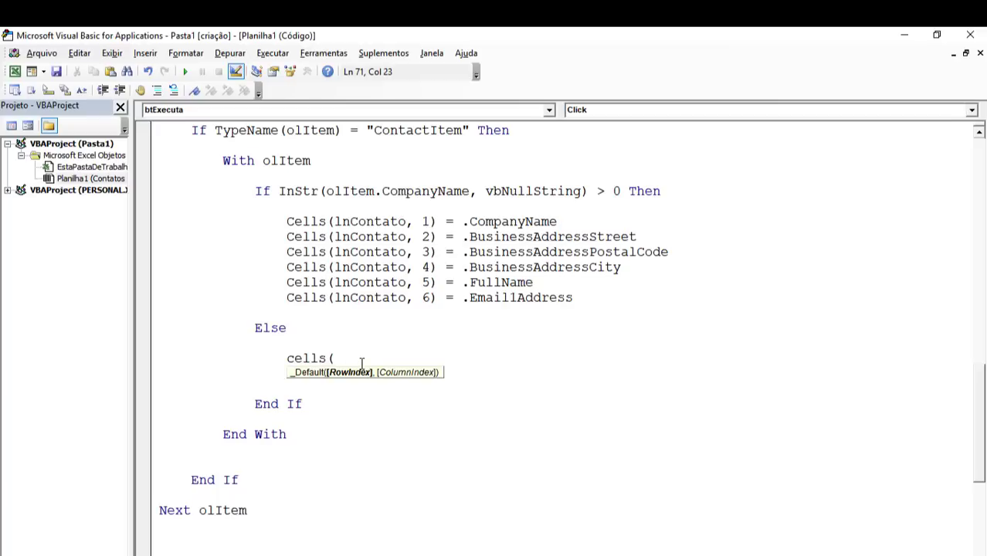
click(283, 197)
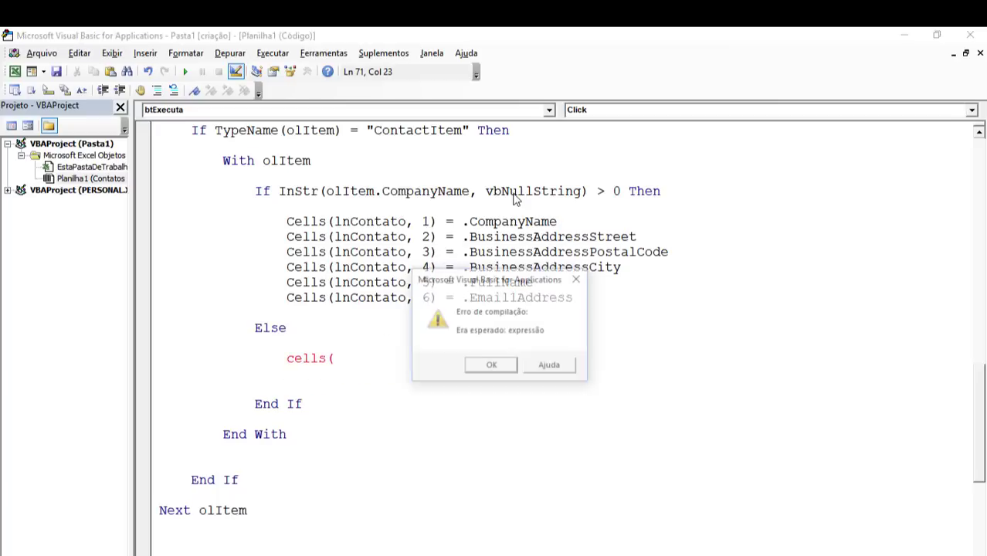
key(Return)
click(616, 191)
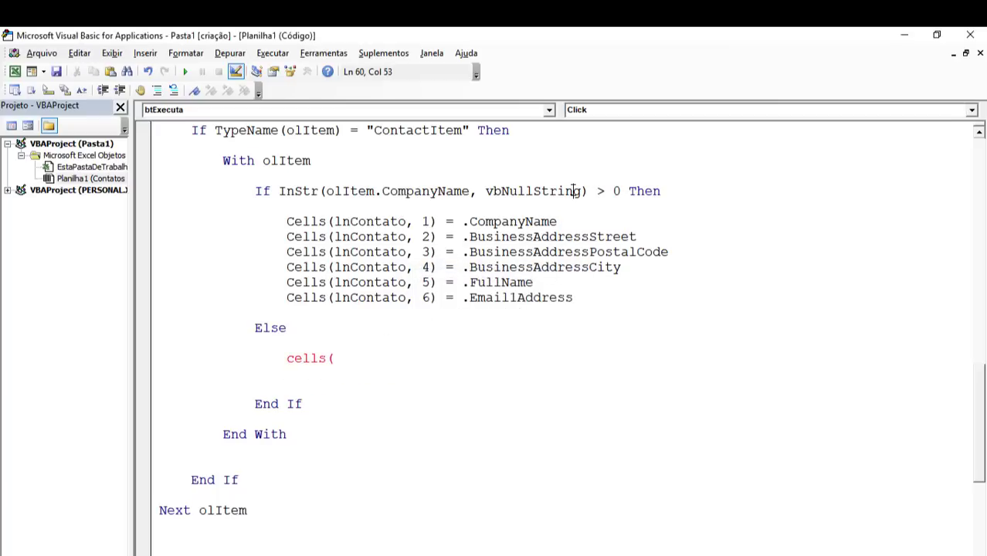
Complete the Else line as Cells(lnContato, 1) = .FullName.
click(279, 190)
drag(286, 221, 576, 298)
key(ctrl+c)
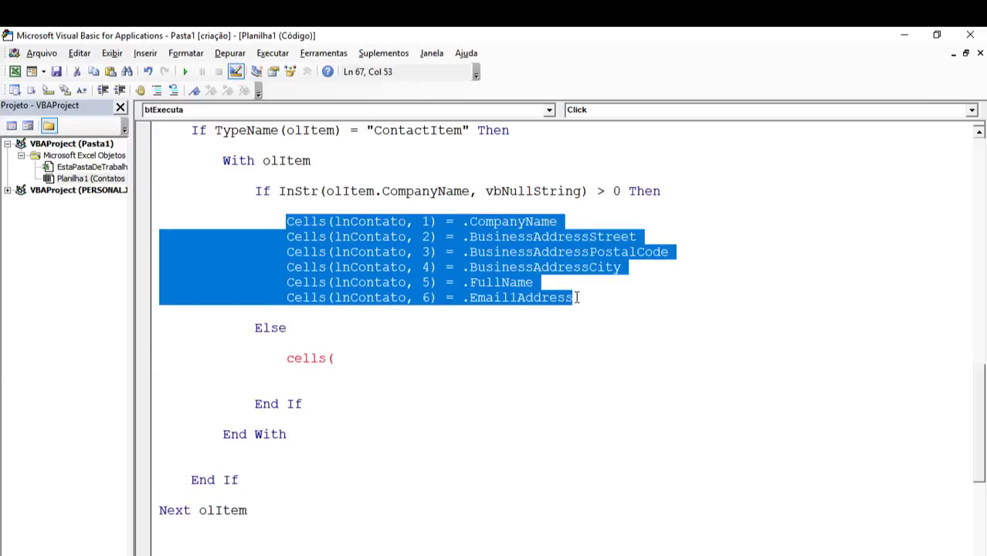
click(355, 362)
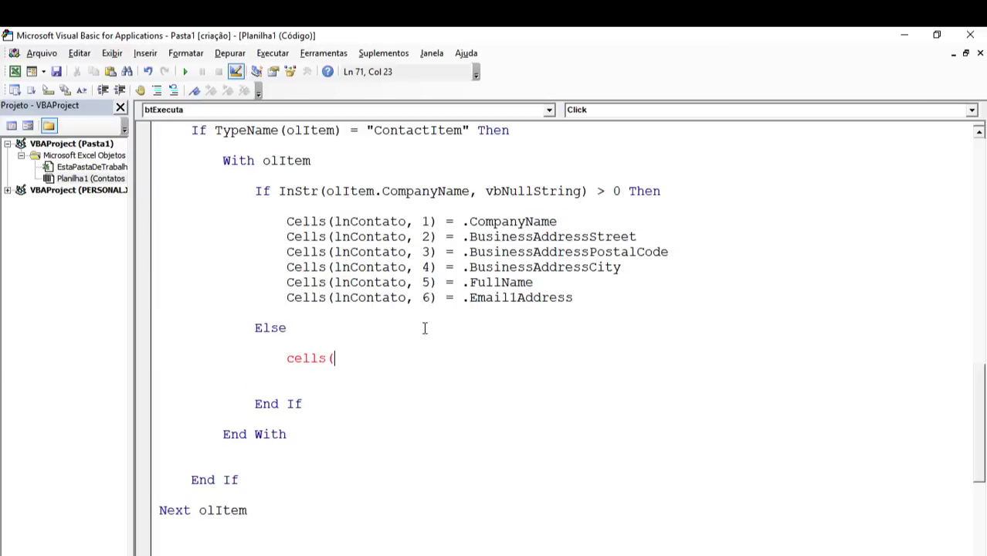
text(ln)
text(contato)
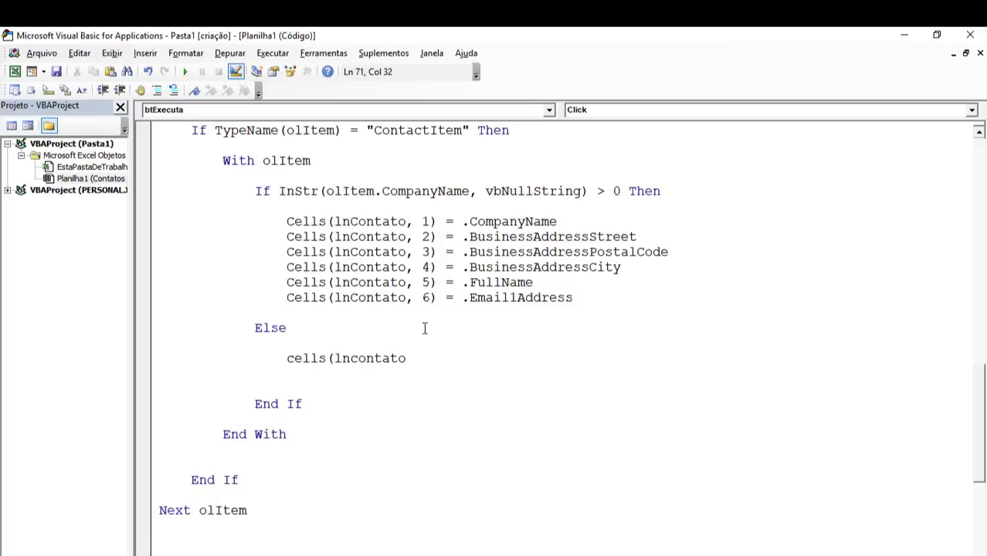
text(, 1) = )
text(.fulc)
key(BackSpace)
text(l)
text(name)
key(Return)
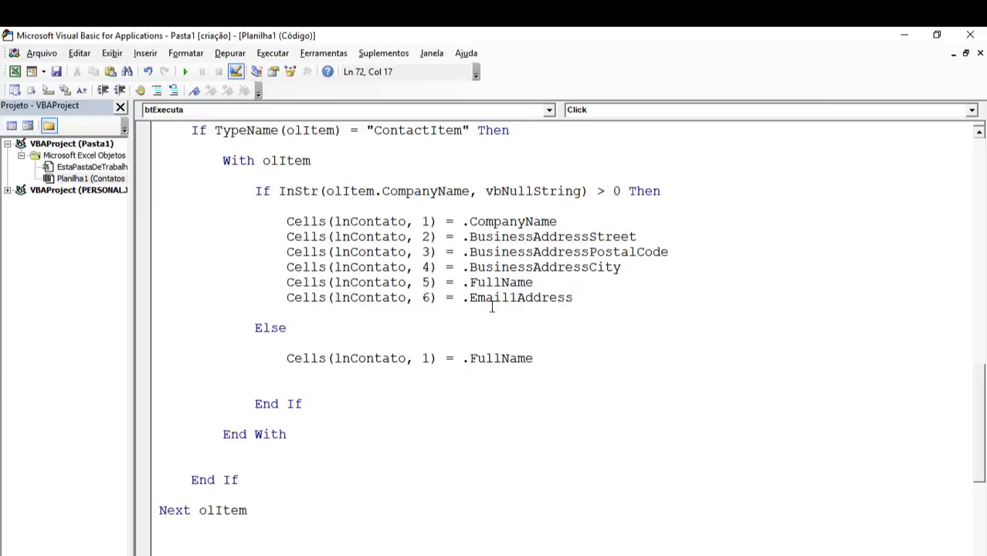
Copy the six company-branch Cells lines and paste them under Else.
double_click(498, 223)
click(590, 293)
drag(590, 294, 136, 226)
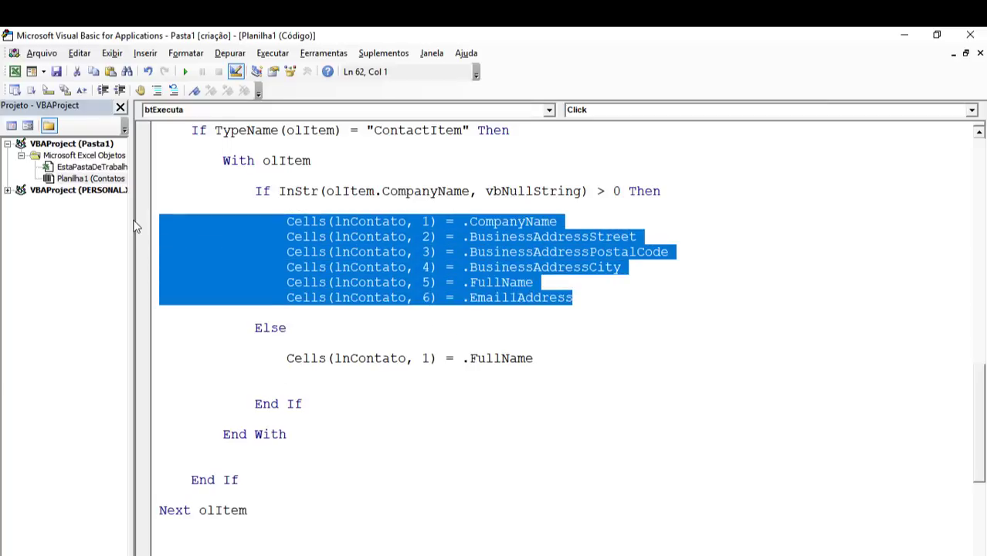
click(300, 373)
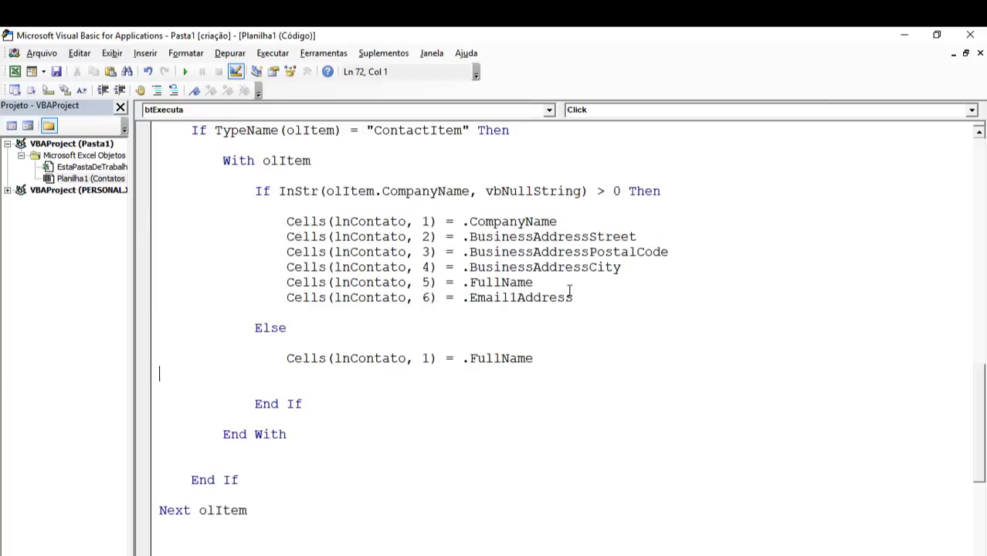
key(ctrl+v)
Delete the leftover FullName line and blank line above the pasted assignments.
key(Up)
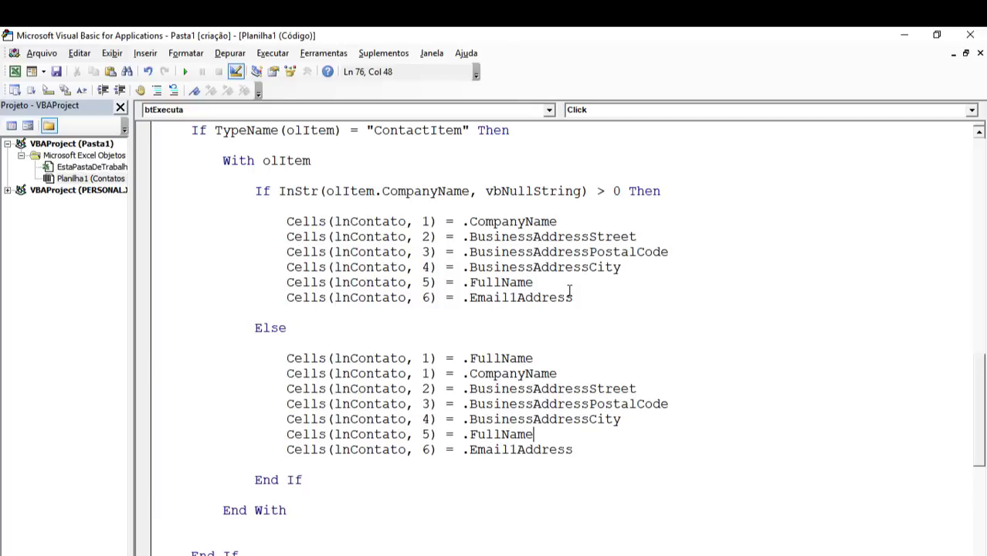
key(Up)
key(Up)
key(Up)
key(Up)
key(Up)
key(Home)
key(shift+End)
key(Delete)
key(Home)
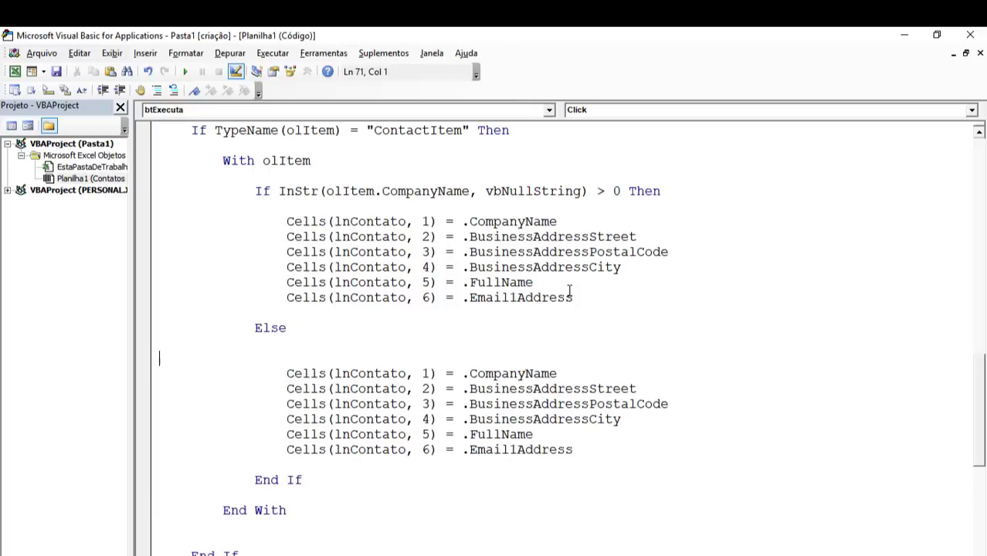
key(shift+End)
key(Delete)
key(Delete)
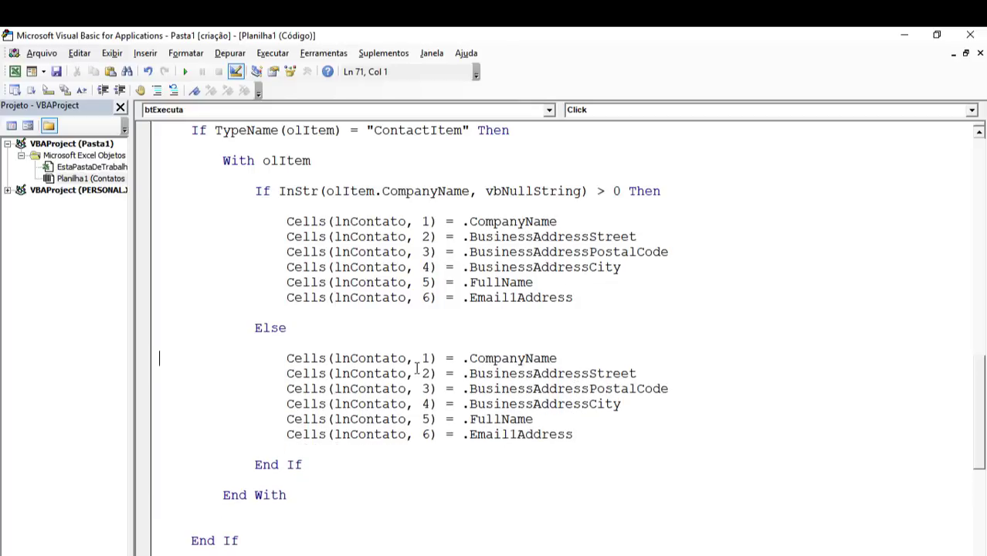
click(369, 375)
Change BusinessAddressStreet to HomeAddressStreet in the Else branch.
double_click(500, 374)
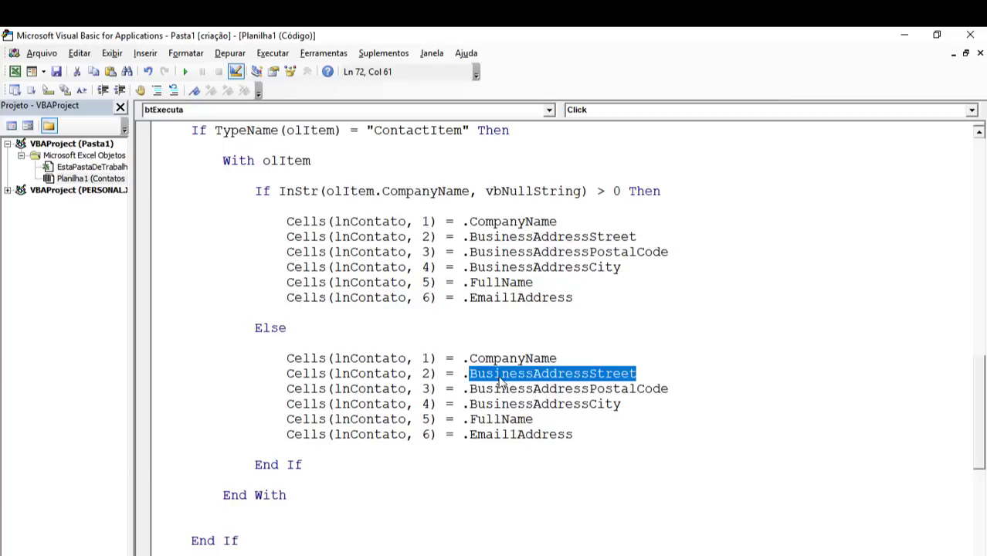
click(502, 375)
click(532, 374)
double_click(533, 375)
key(Left)
key(shift+Right)
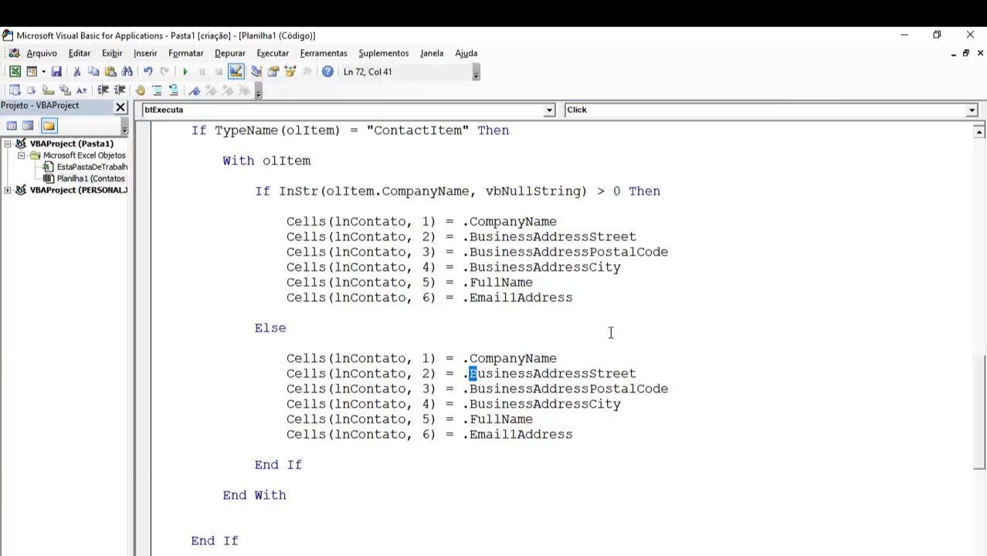
key(shift+Right)
key(shift+Right)
key(shift+Right)
key(shift+Left)
key(shift+Left)
text(GHo)
key(BackSpace)
key(BackSpace)
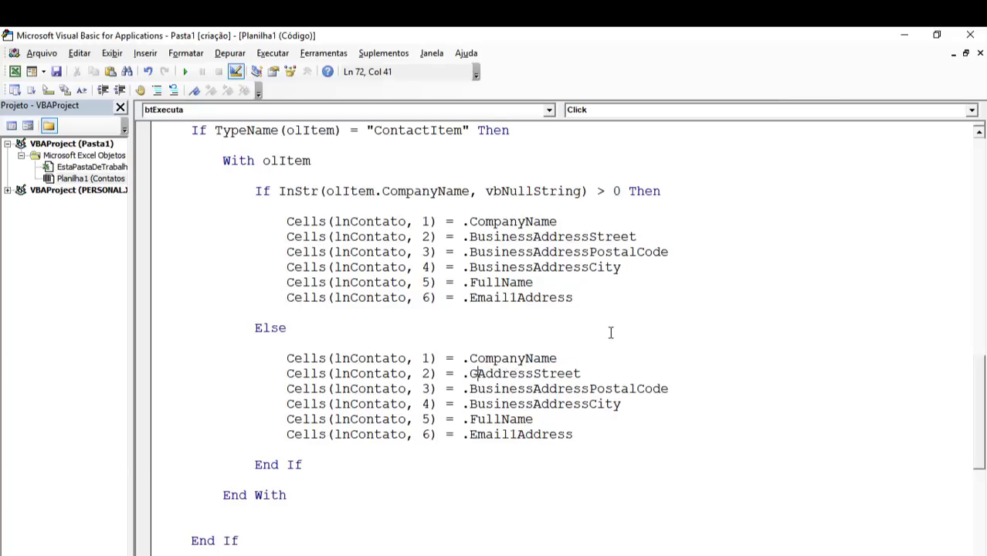
key(BackSpace)
text(Home)
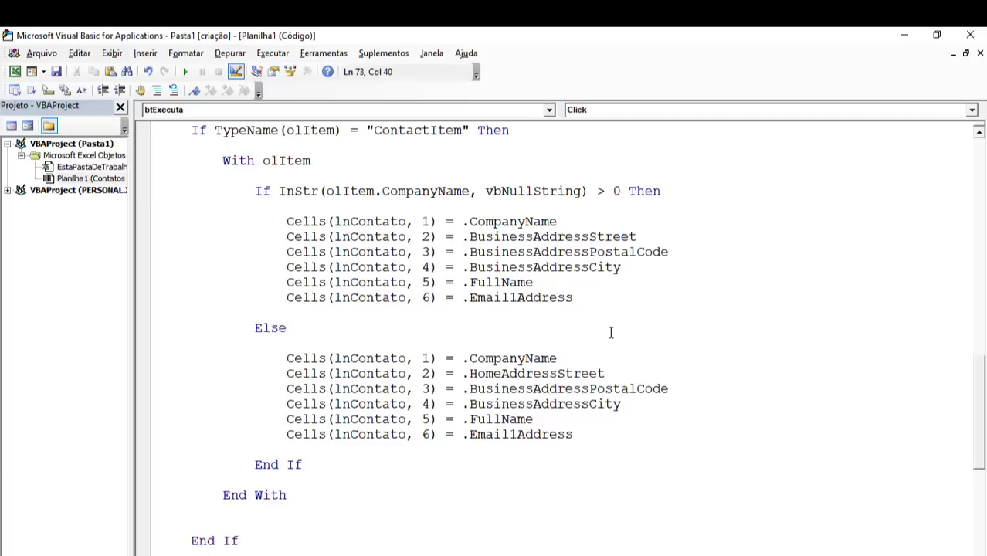
Change the postal code and city fields to HomeAddressPostalCode and HomeAddressCity.
key(Delete)
key(Delete)
key(Delete)
key(Delete)
key(Delete)
key(Delete)
key(Delete)
text(Home)
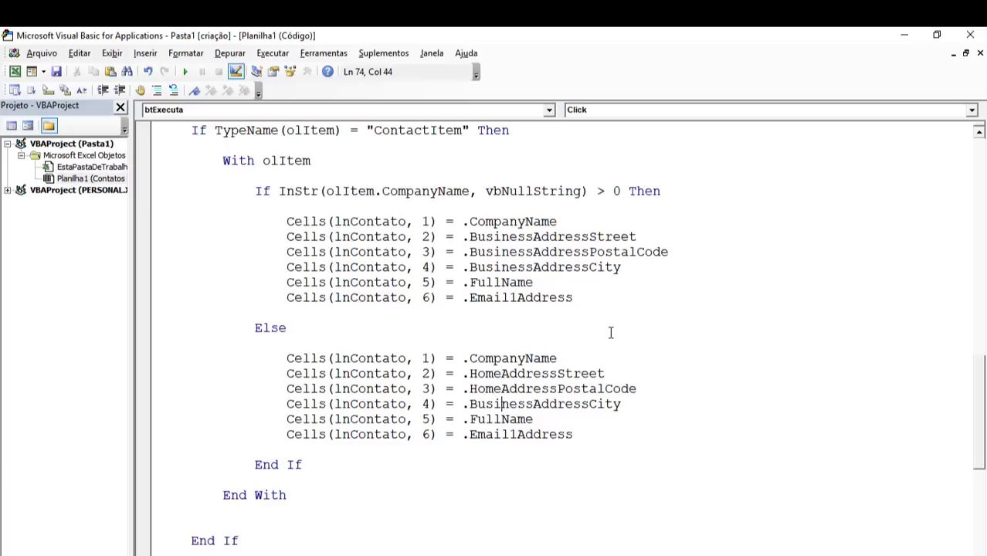
key(Delete)
key(Delete)
key(Delete)
key(Delete)
key(Delete)
key(Delete)
key(Delete)
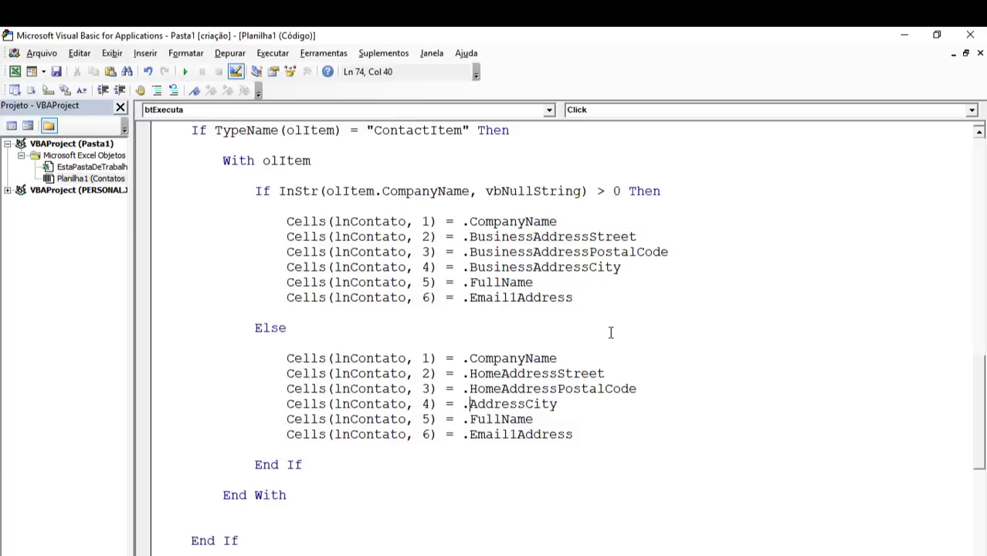
key(BackSpace)
text(Gome)
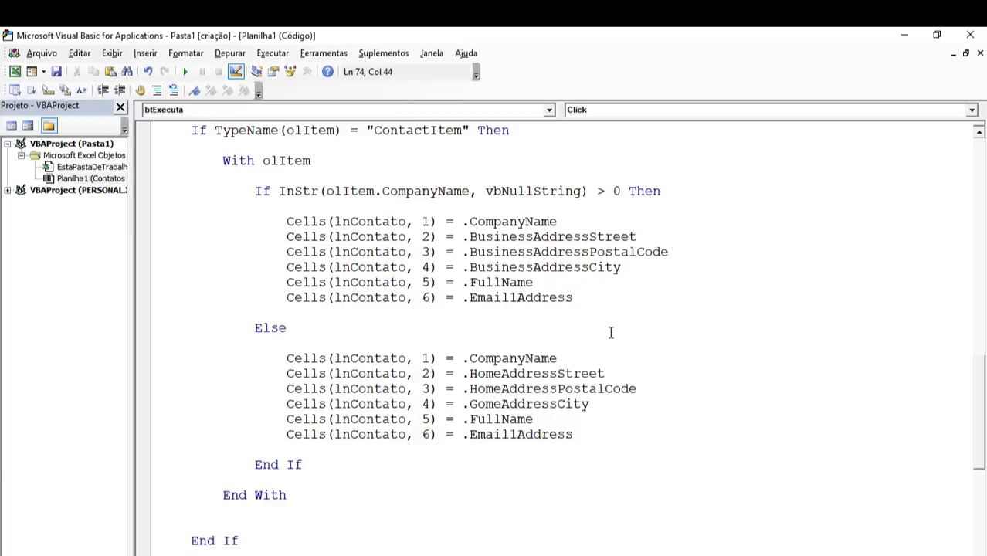
key(BackSpace)
text(gh)
key(BackSpace)
key(BackSpace)
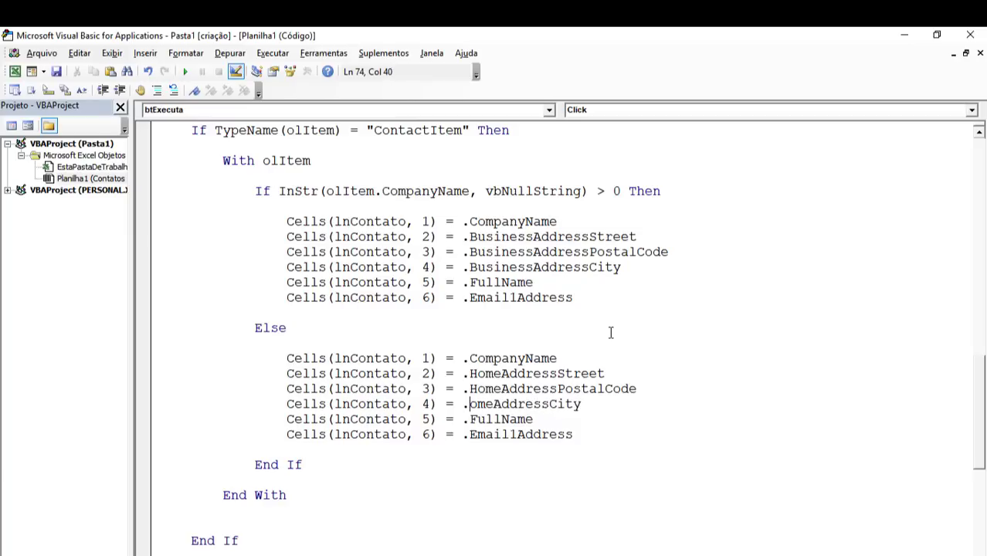
text(H)
Check the edited HomeAddressStreet line and place the cursor above End If.
key(Down)
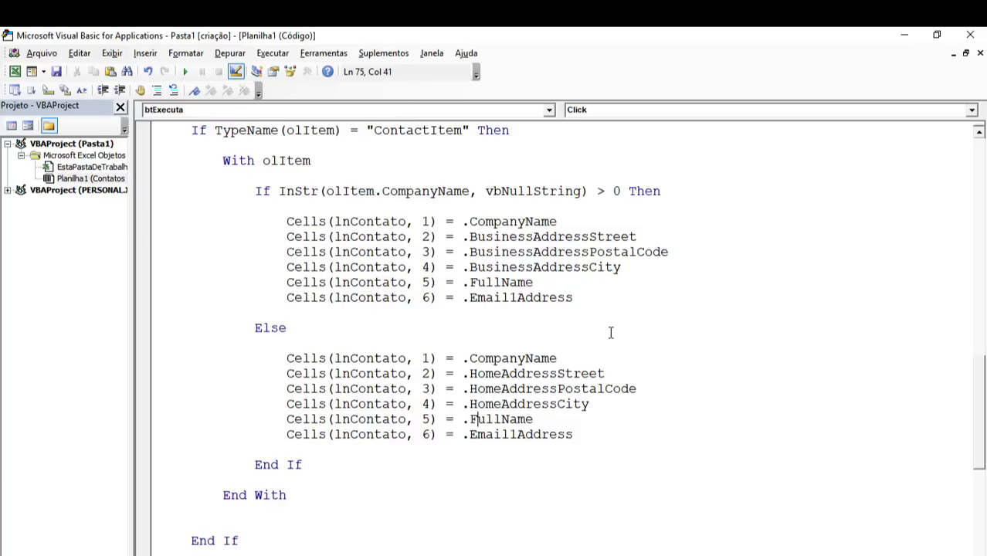
key(End)
drag(532, 239, 469, 240)
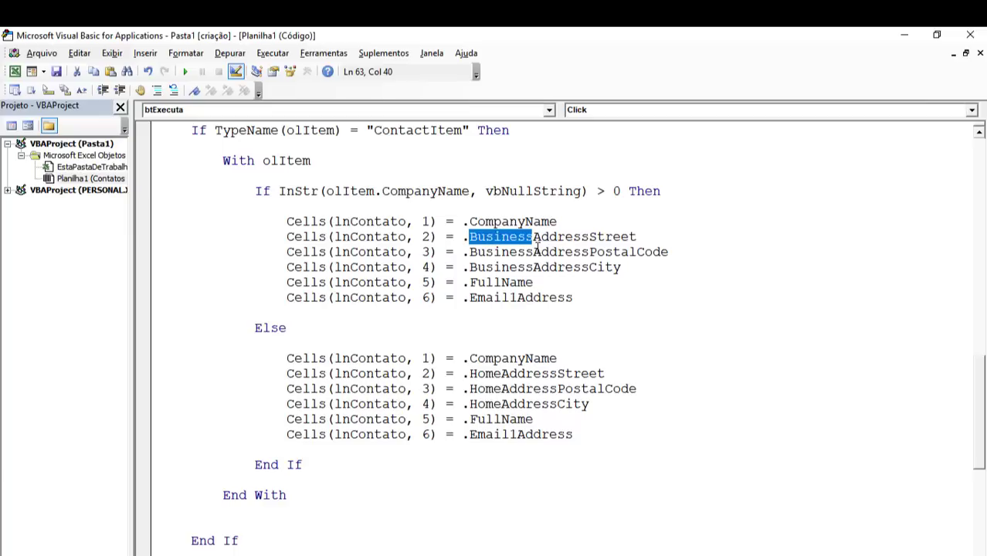
double_click(497, 374)
click(497, 374)
double_click(497, 375)
click(497, 374)
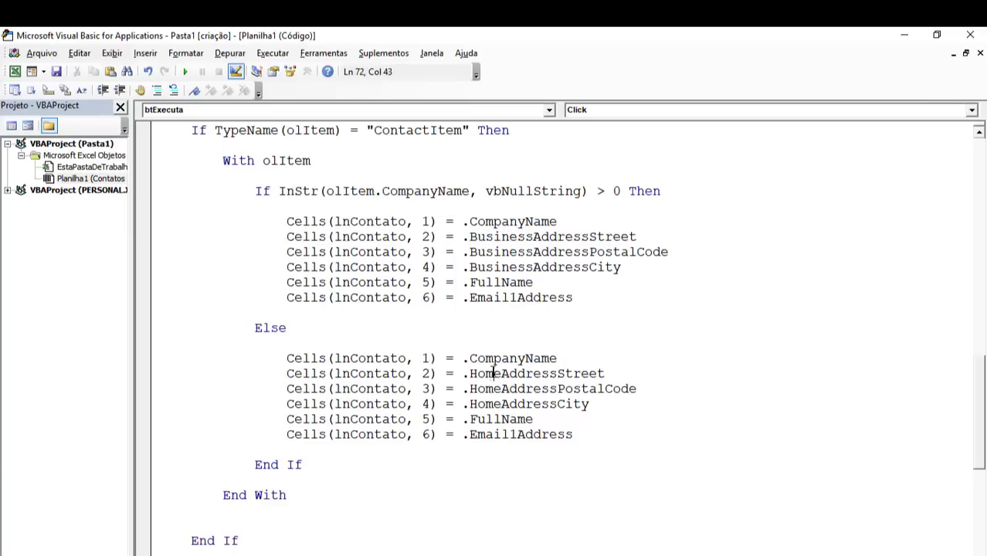
click(338, 447)
Insert a new indented line just before End With.
scroll(339, 440, down, 2)
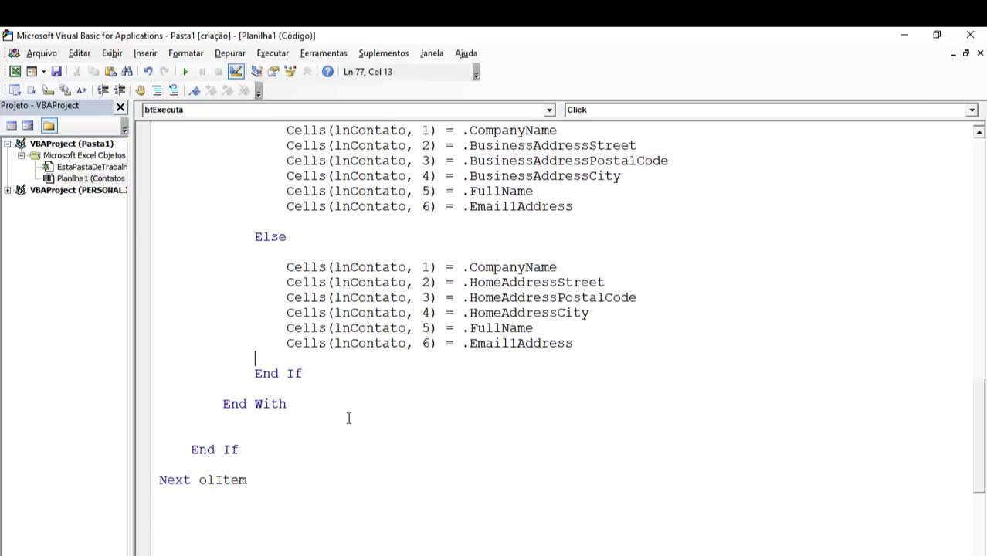
click(349, 345)
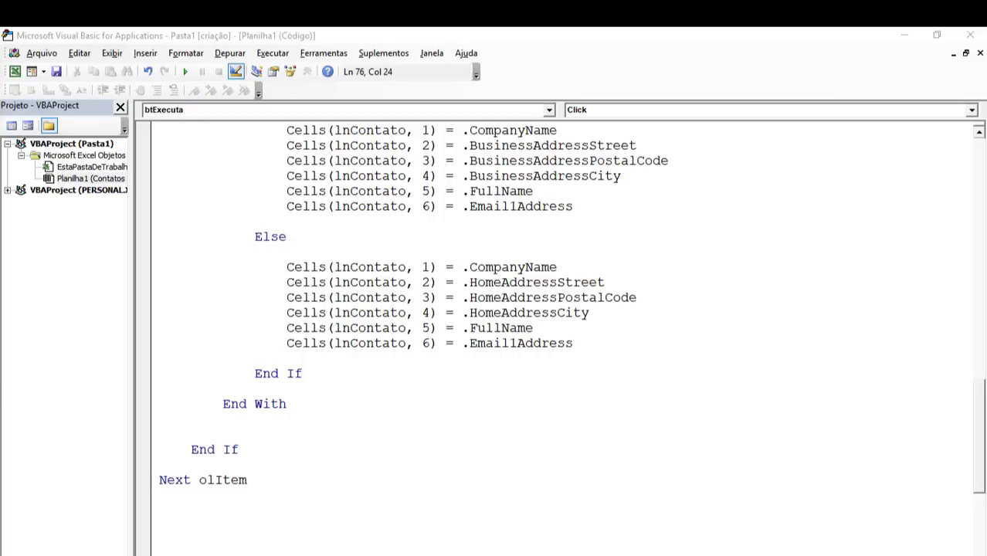
click(323, 410)
key(shift+Down)
key(Down)
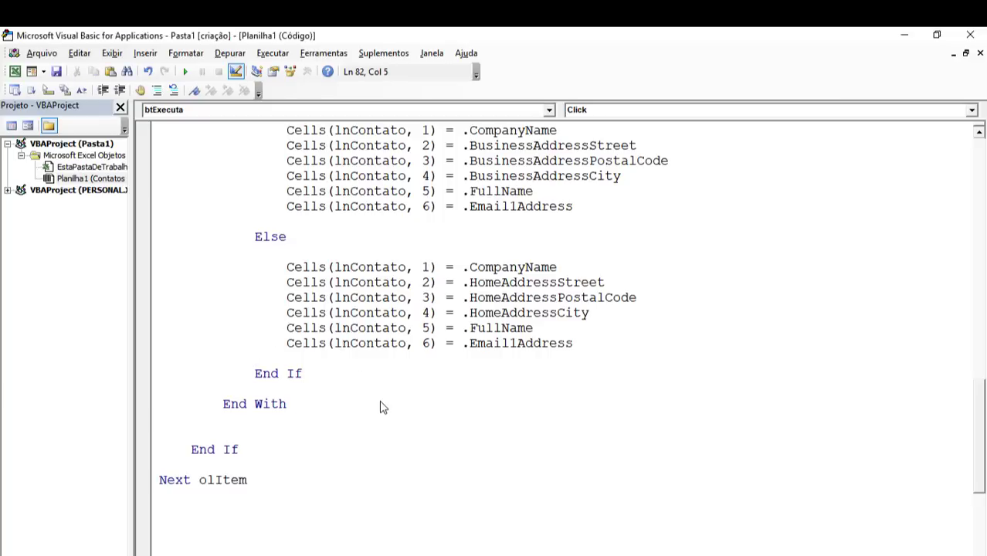
key(Down)
key(Return)
key(Up)
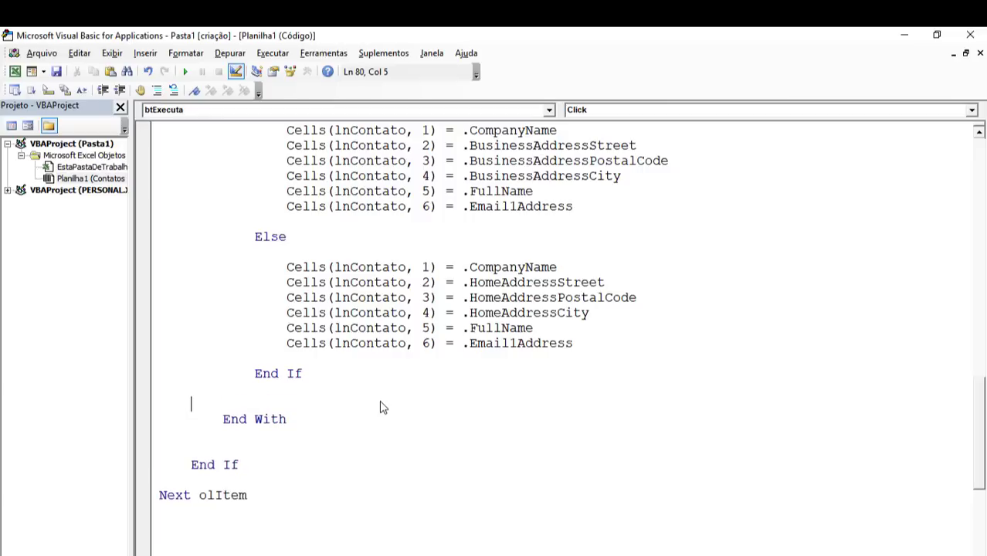
key(Tab)
Type lnContato = lnContato + 1 on the new line.
text(ln)
key(BackSpace)
key(BackSpace)
text(contato = )
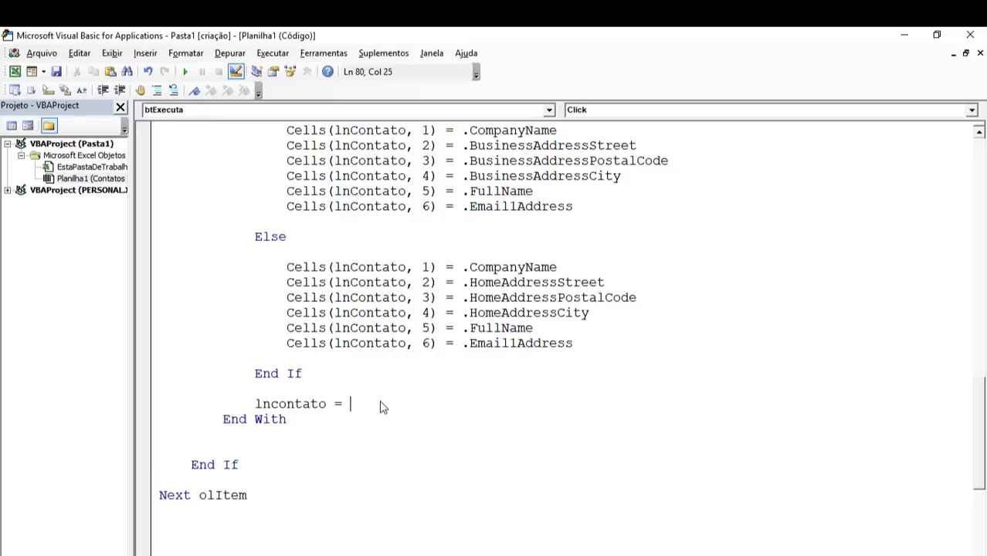
text(ln con)
key(BackSpace)
key(BackSpace)
key(BackSpace)
key(BackSpace)
text(conta )
text(+ 1)
key(Left)
key(Left)
key(Left)
text(to)
Remove the extra blank line before End If.
key(Down)
key(Return)
key(Up)
key(Down)
key(Down)
key(Home)
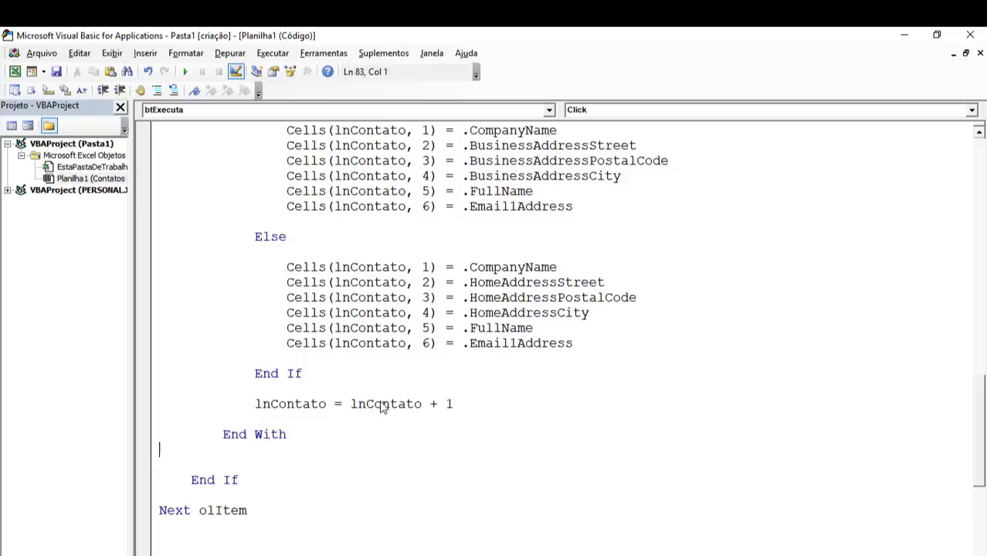
key(Delete)
key(Down)
key(Down)
key(Down)
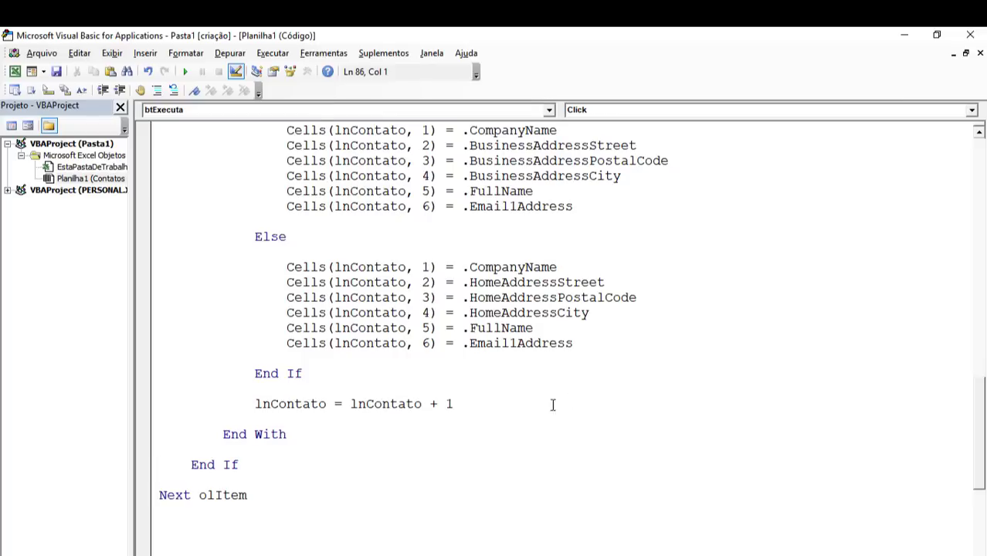
Review the loop from the For Each line down to Next olItem.
click(356, 388)
click(349, 401)
drag(259, 498, 120, 498)
scroll(342, 499, up, 4)
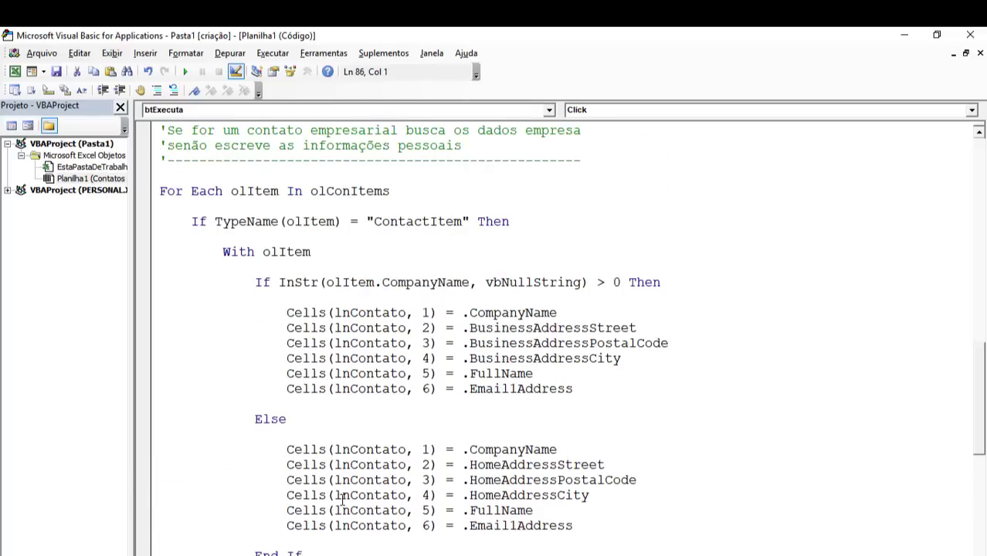
click(280, 193)
key(Left)
key(Left)
key(Left)
click(446, 210)
scroll(364, 324, down, 2)
scroll(365, 325, down, 2)
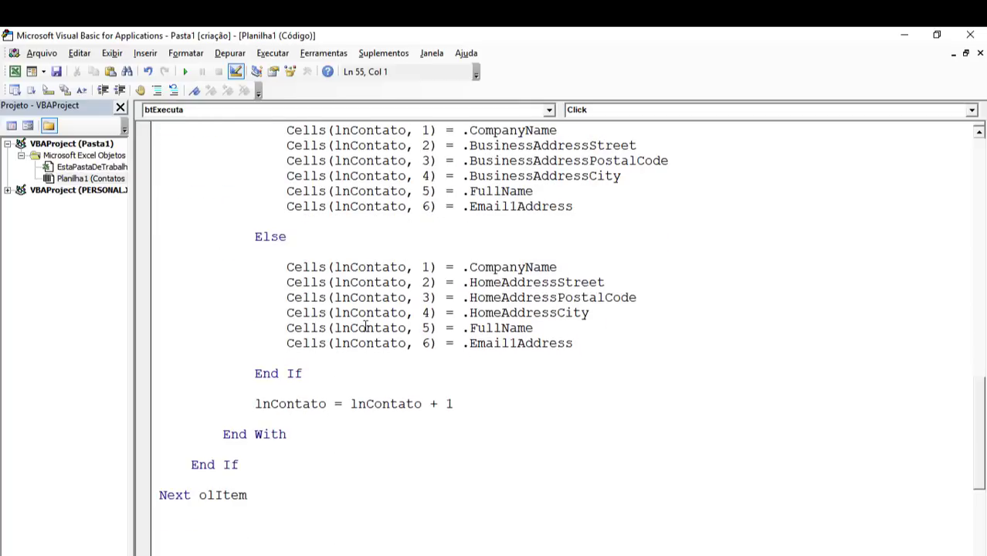
scroll(365, 327, down, 1)
click(229, 53)
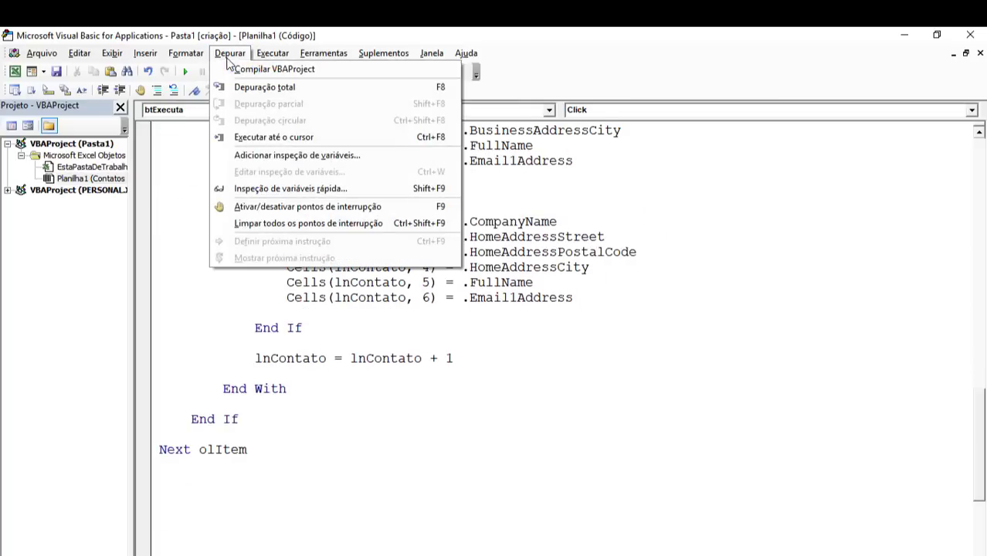
click(274, 69)
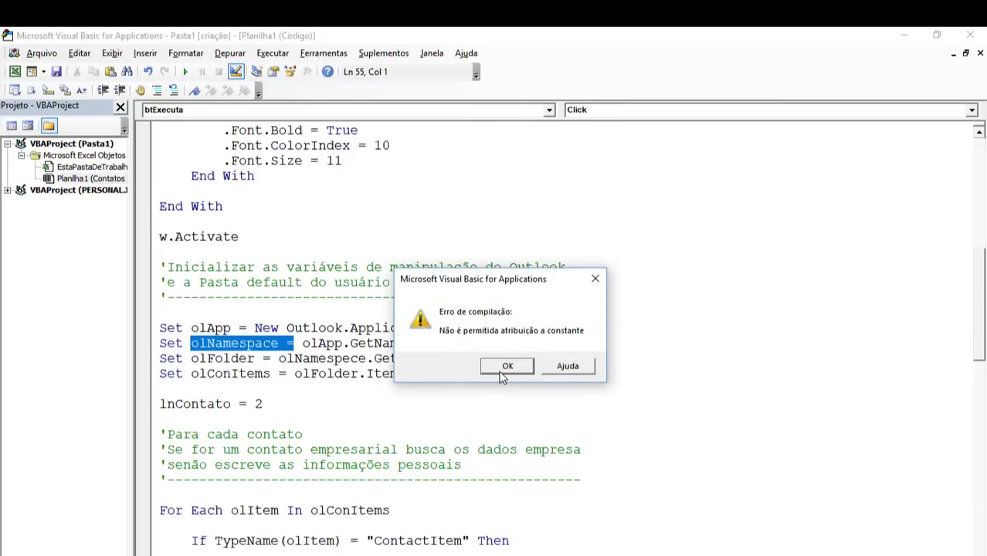
click(503, 366)
click(304, 342)
click(223, 327)
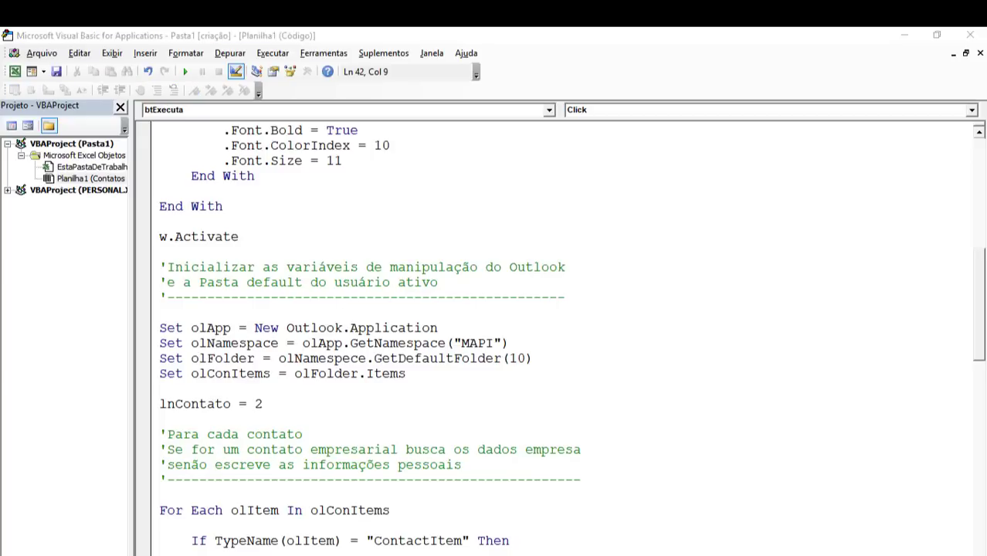
click(286, 343)
click(318, 343)
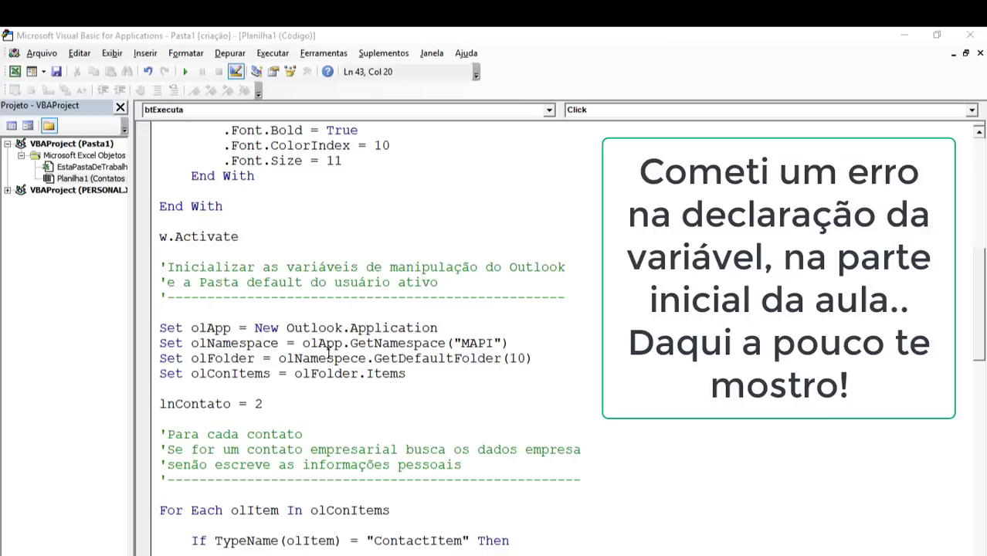
click(218, 343)
click(261, 343)
scroll(352, 328, down, 1)
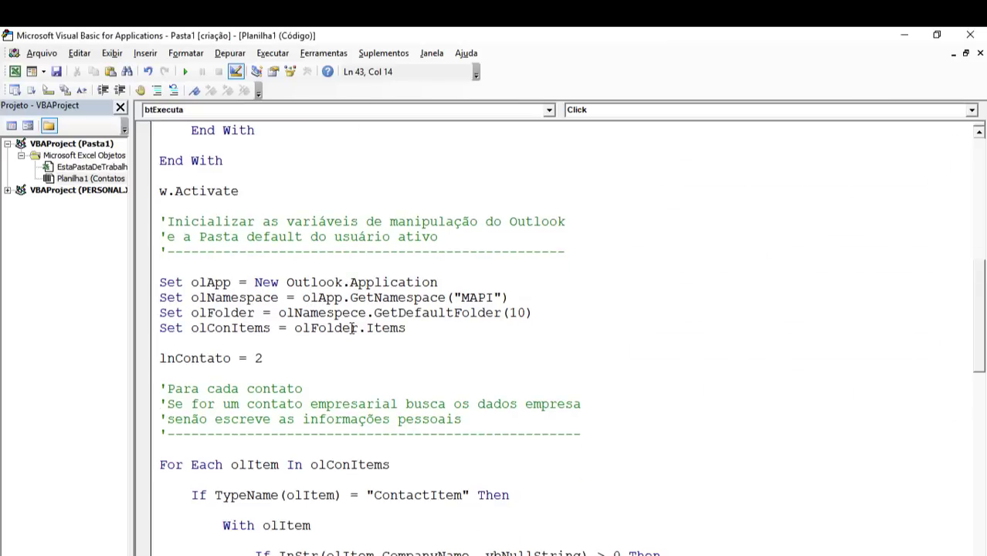
scroll(352, 328, down, 1)
scroll(352, 327, down, 8)
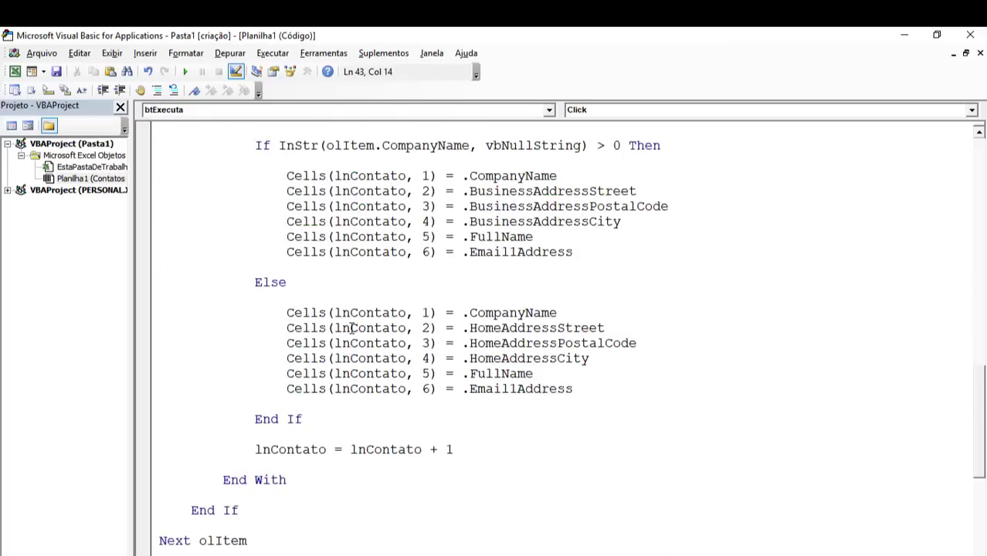
scroll(352, 328, down, 5)
click(276, 340)
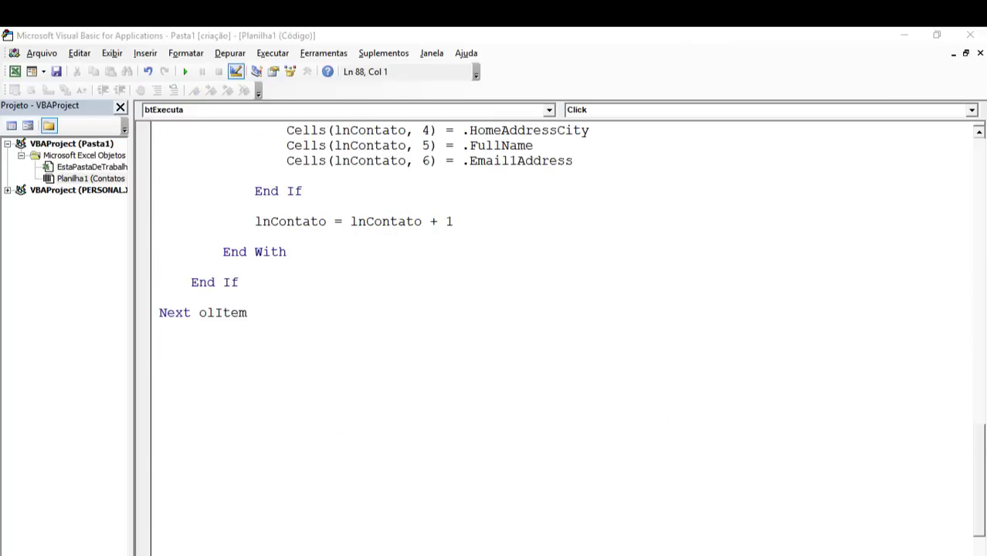
click(248, 344)
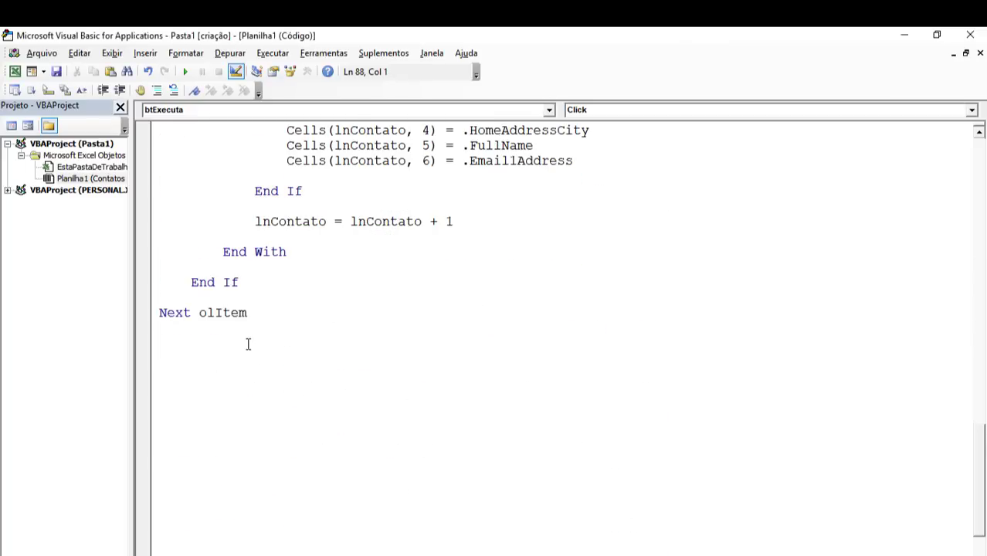
Add the comment 'Limpar variáveis and set olItem to Nothing.
text('Limpan)
key(BackSpace)
text(ar)
key(BackSpace)
key(BackSpace)
text(r variáveis)
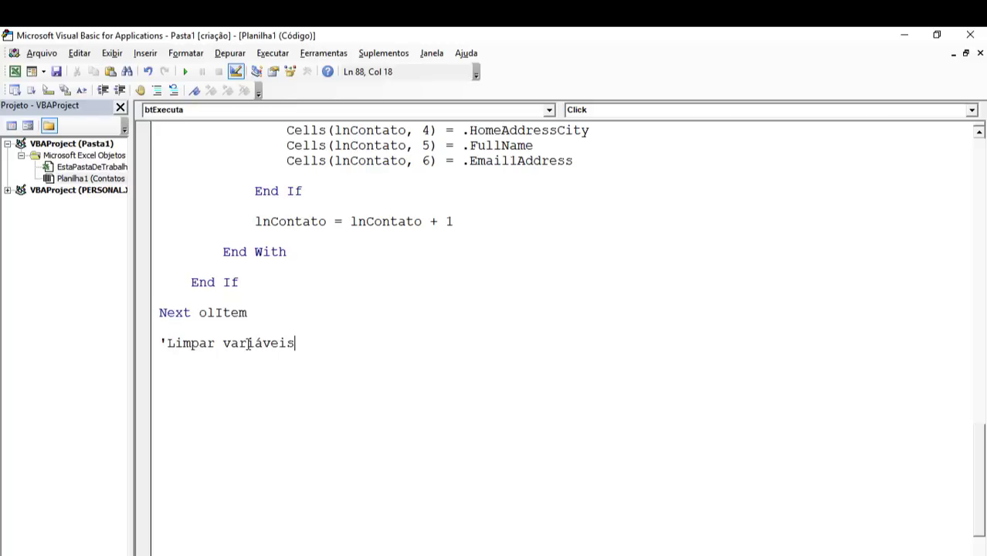
key(Return)
text(set ol)
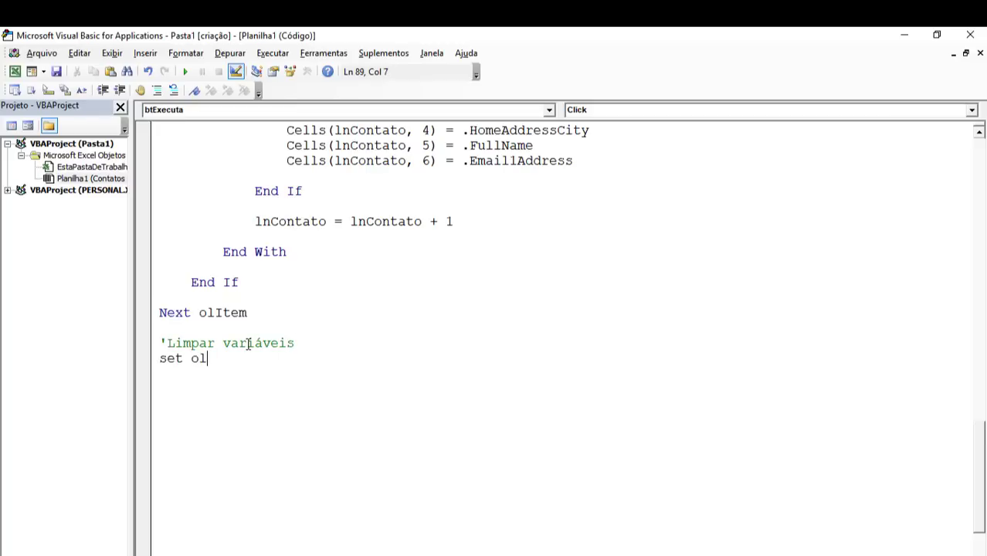
text(item = )
text(nothing)
key(Return)
Set olConItems and olFolder to Nothing.
text(set )
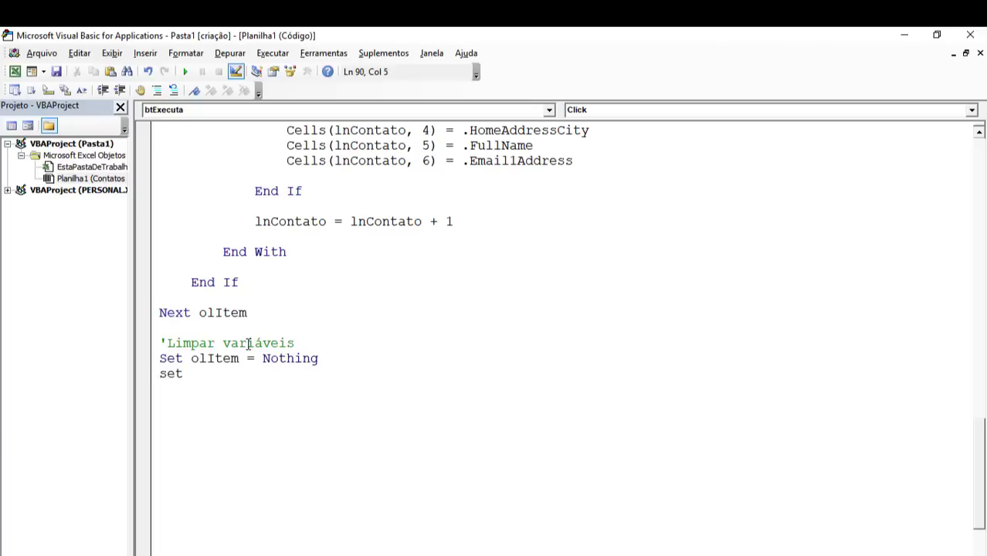
text(olcont)
text(items)
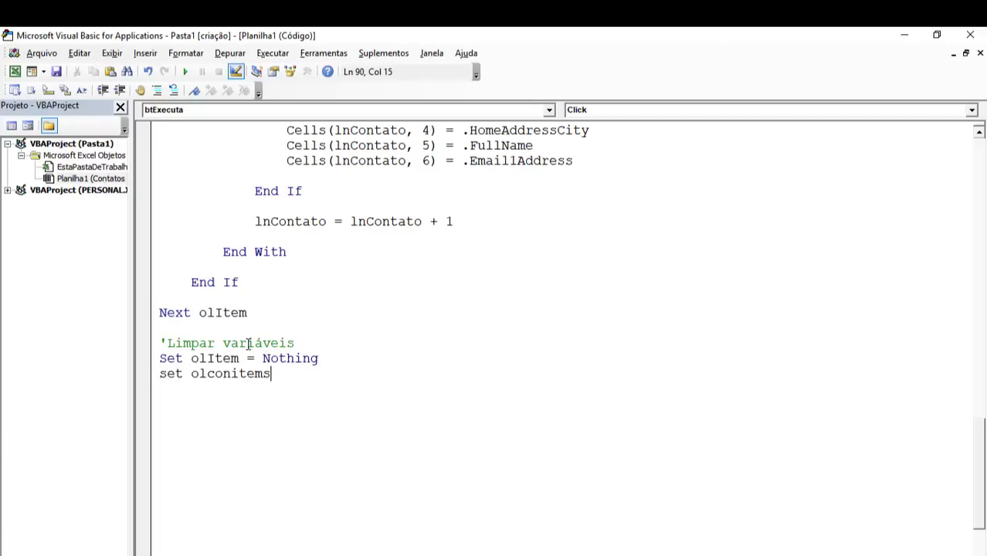
text( = nothing)
key(Return)
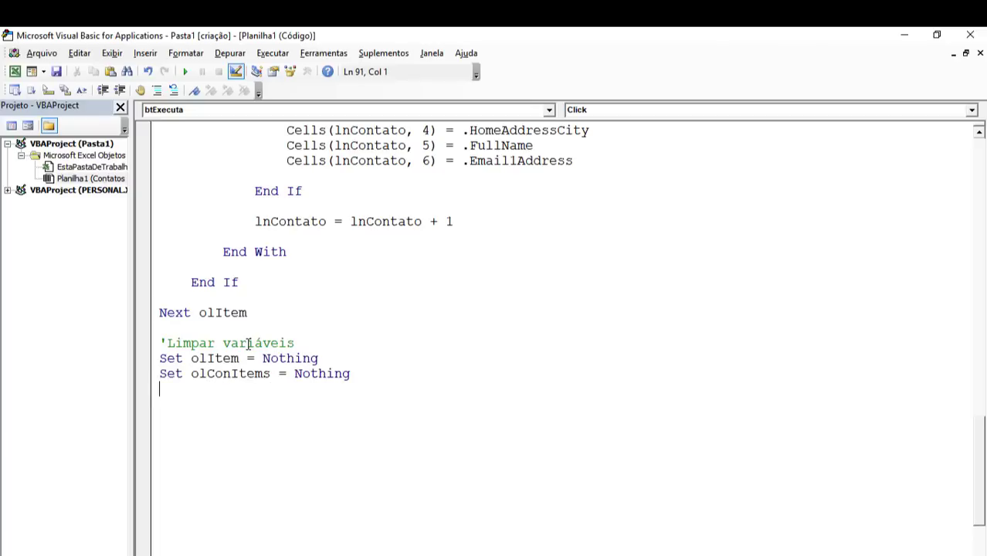
text(set olfold)
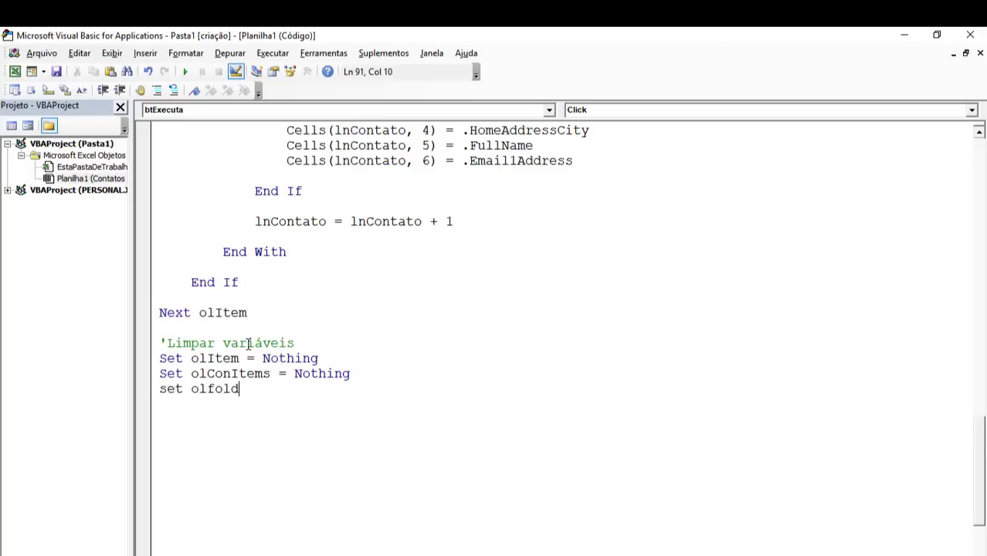
text(er = nothgin)
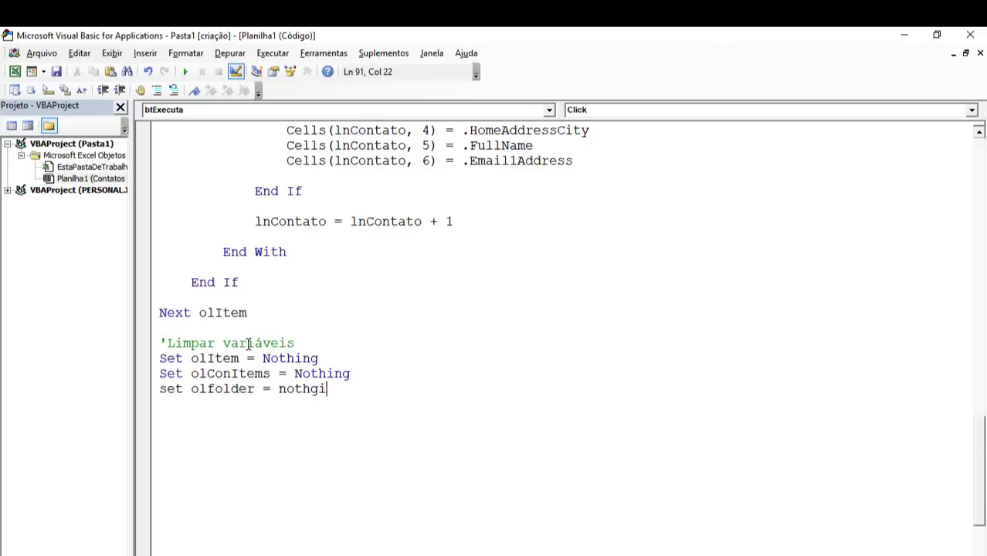
key(BackSpace)
key(BackSpace)
key(BackSpace)
text(ing)
key(Return)
Set olNamespace and olApp to Nothing, then begin a With w line.
text(set )
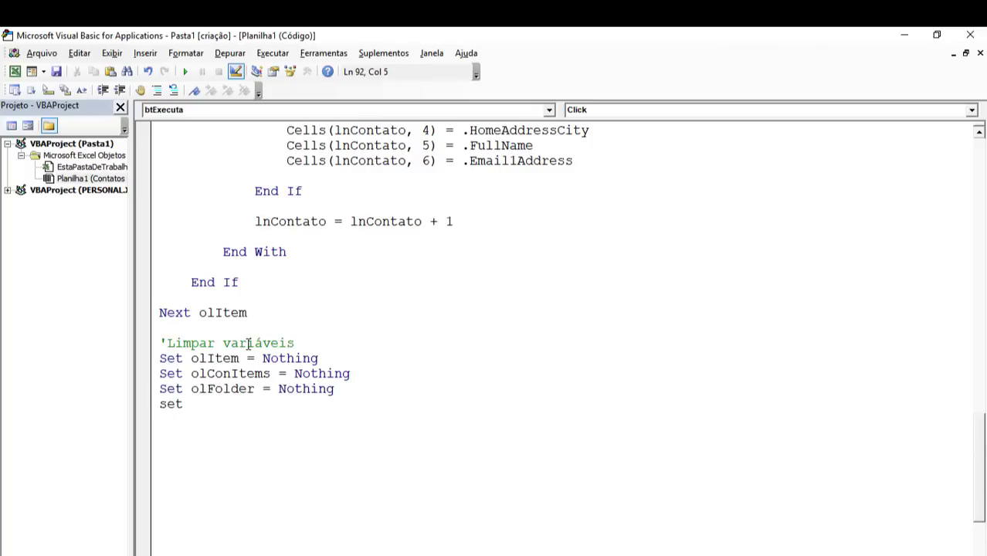
text(olnma)
key(ctrl+space)
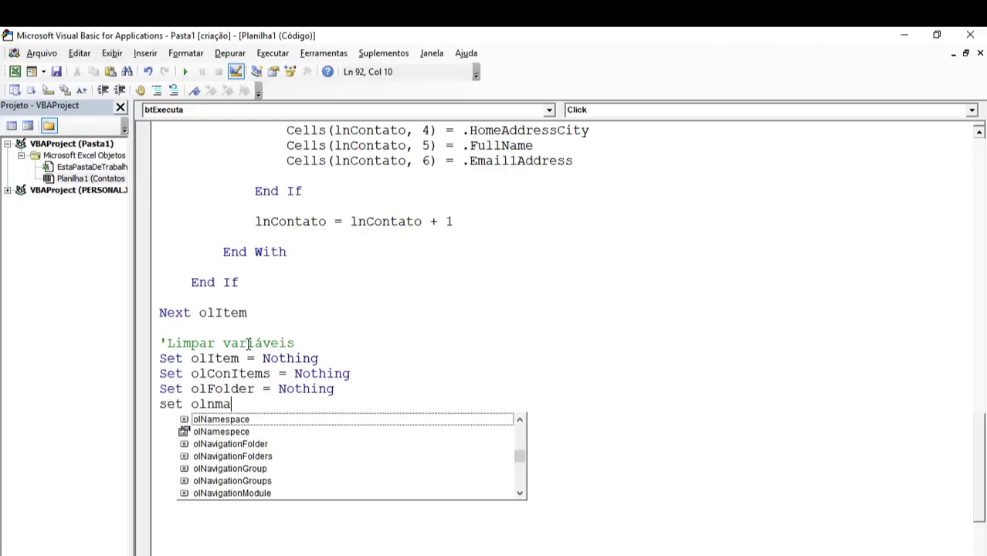
key(Tab)
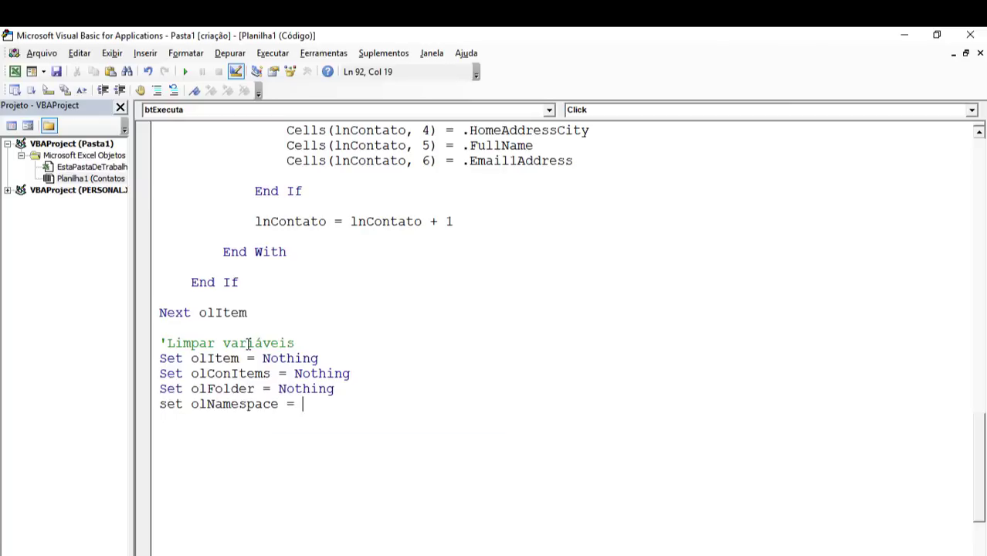
text(nothing)
key(Return)
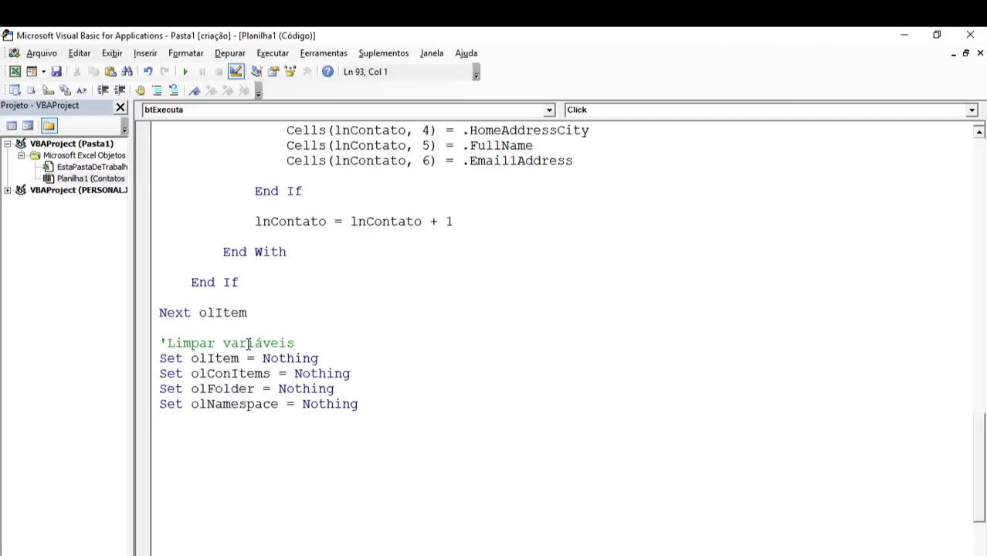
text(set olappp)
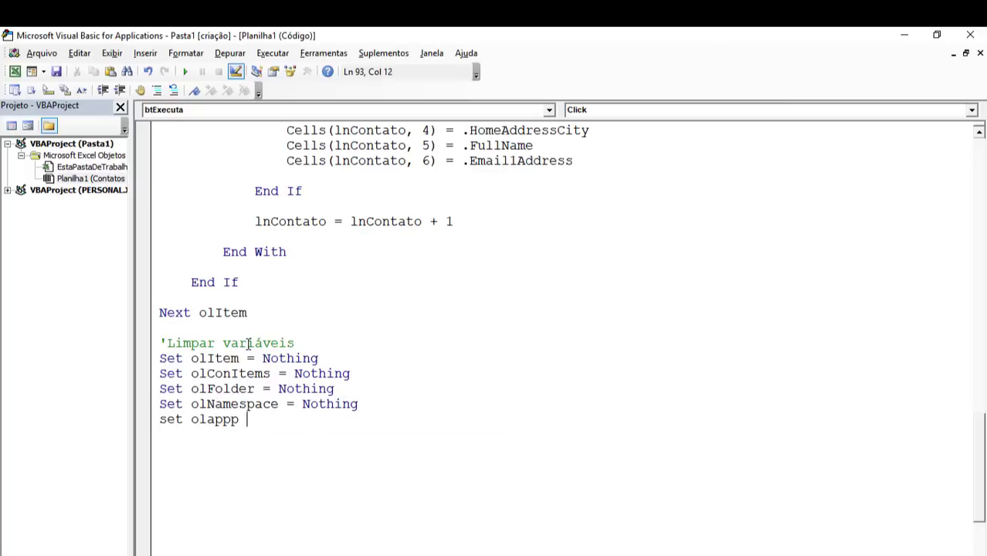
key(BackSpace)
key(BackSpace)
text(= nothin)
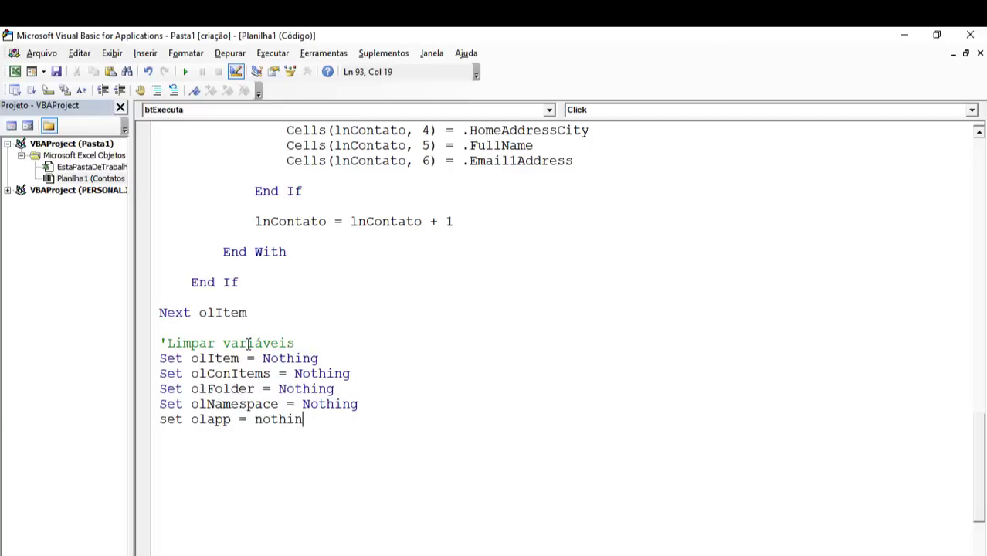
text(g)
key(Return)
key(Return)
text(wi)
text(th)
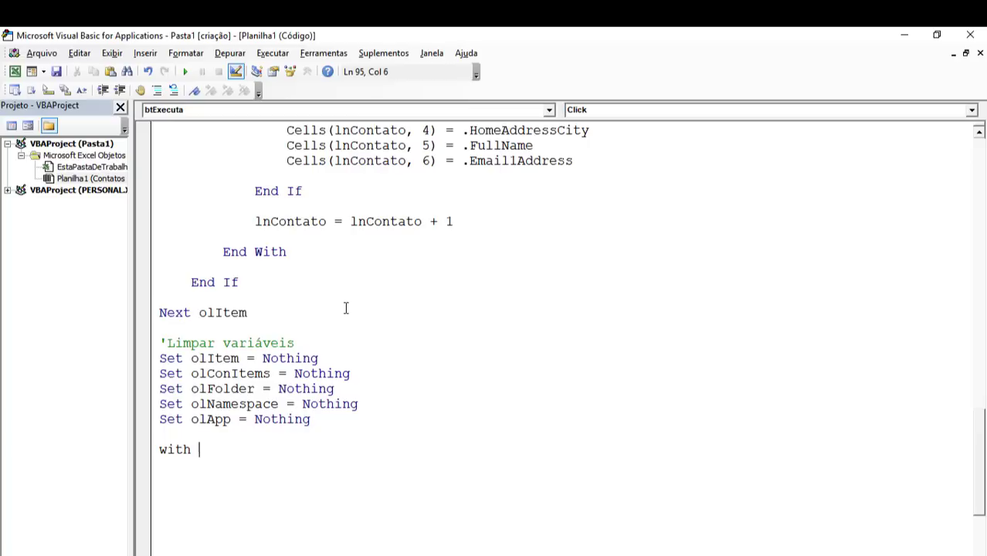
text(w)
Lay out the With w … End With block and clear the compile error.
key(Return)
key(Return)
key(Return)
text(en)
text(d w)
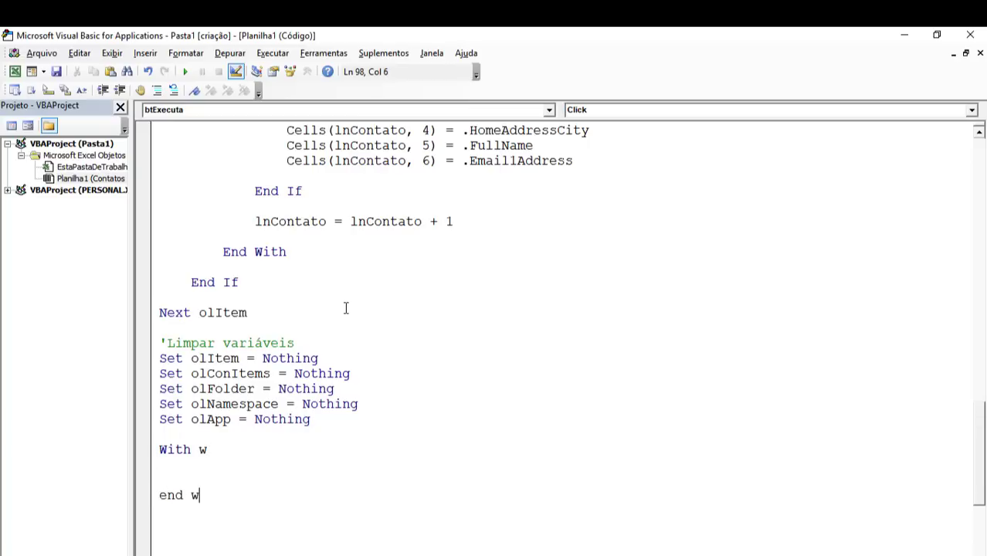
key(BackSpace)
text(wotjh)
key(Return)
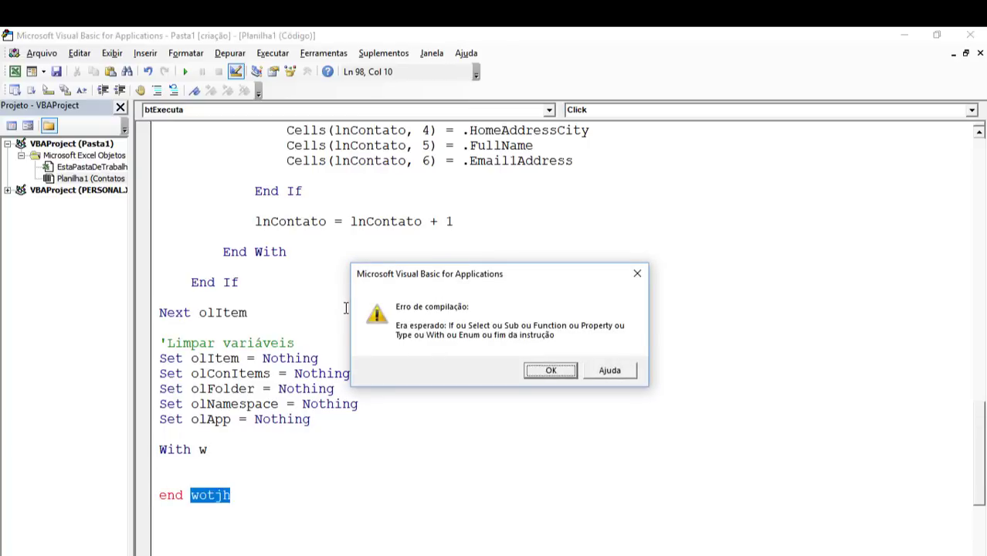
key(Return)
text(with)
key(Up)
key(Up)
key(Tab)
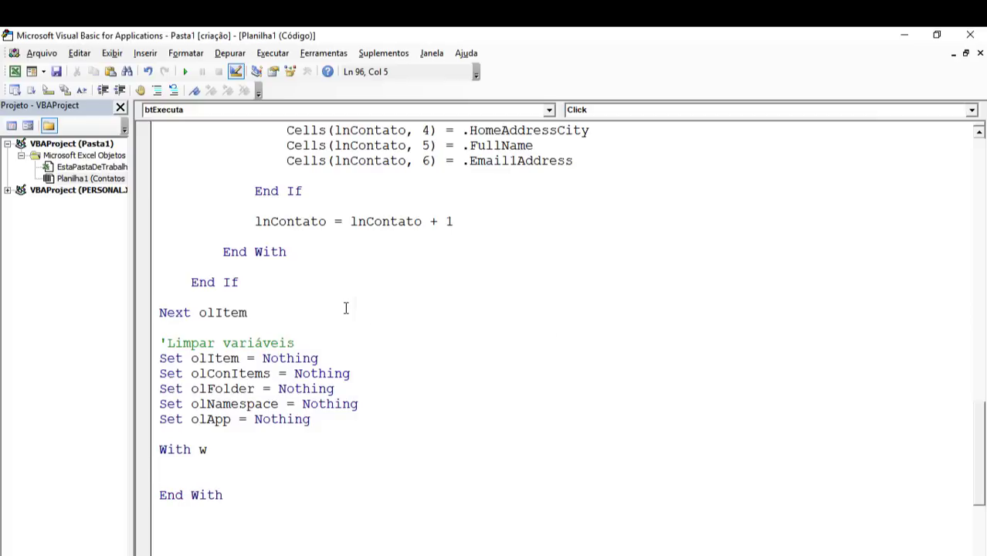
Inside the block, type .Range("A2", Cells(2, 6).End(xlDown)).
text(.range("A21)
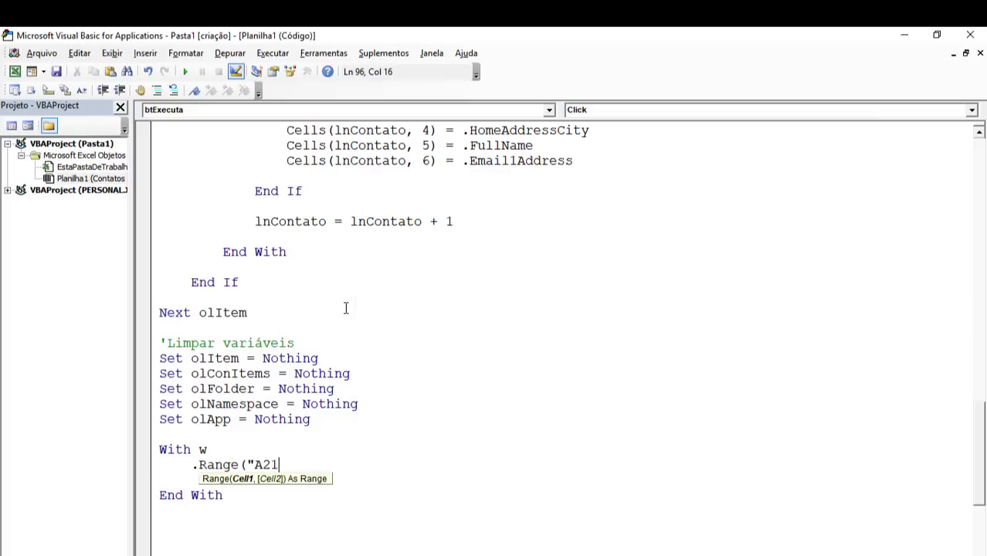
text(")
key(BackSpace)
key(BackSpace)
text(")
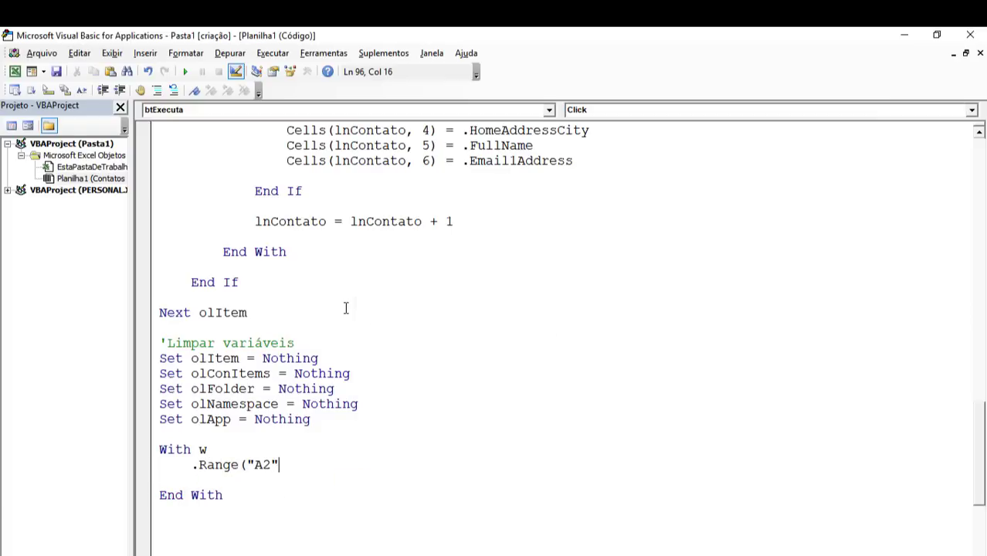
text().)
key(BackSpace)
text(, )
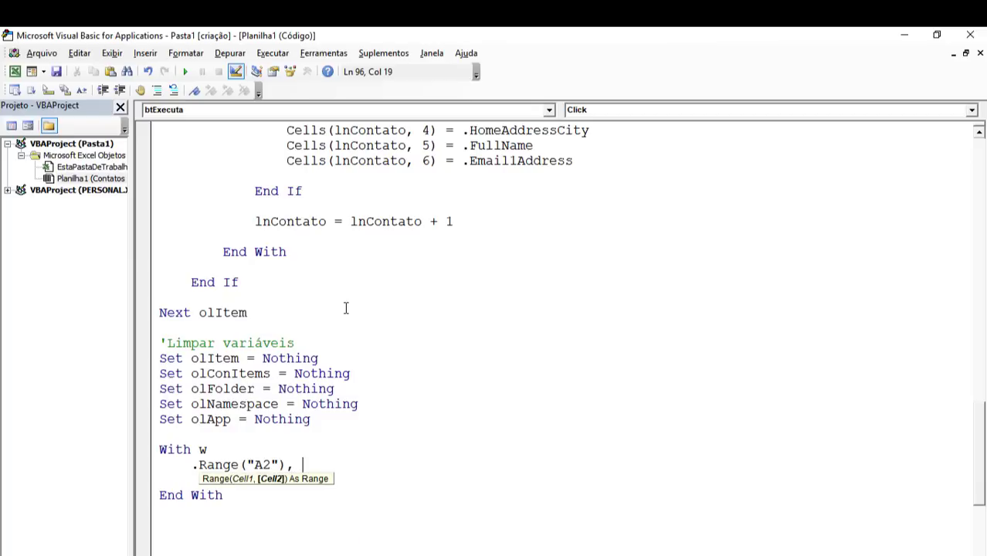
text(cells()
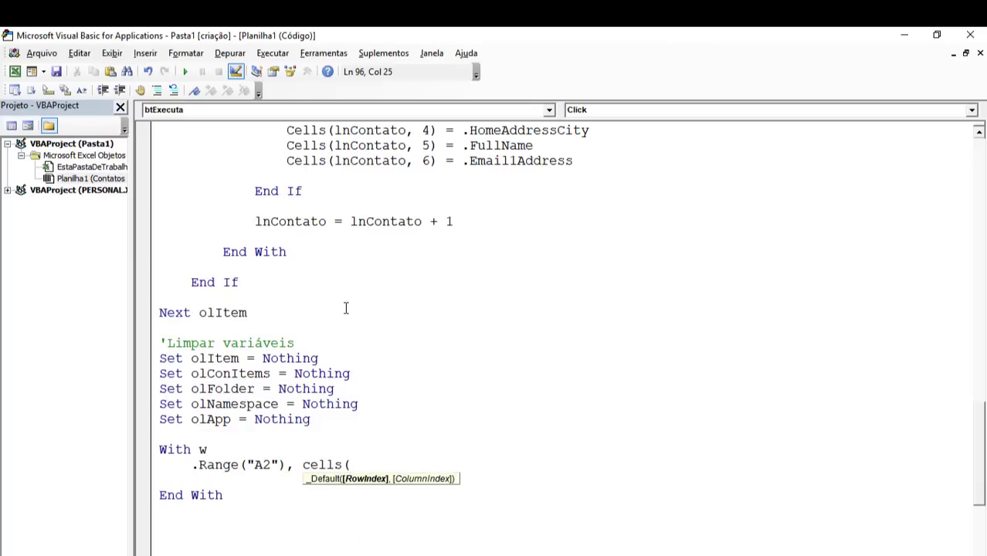
text(2)
text(,))
key(BackSpace)
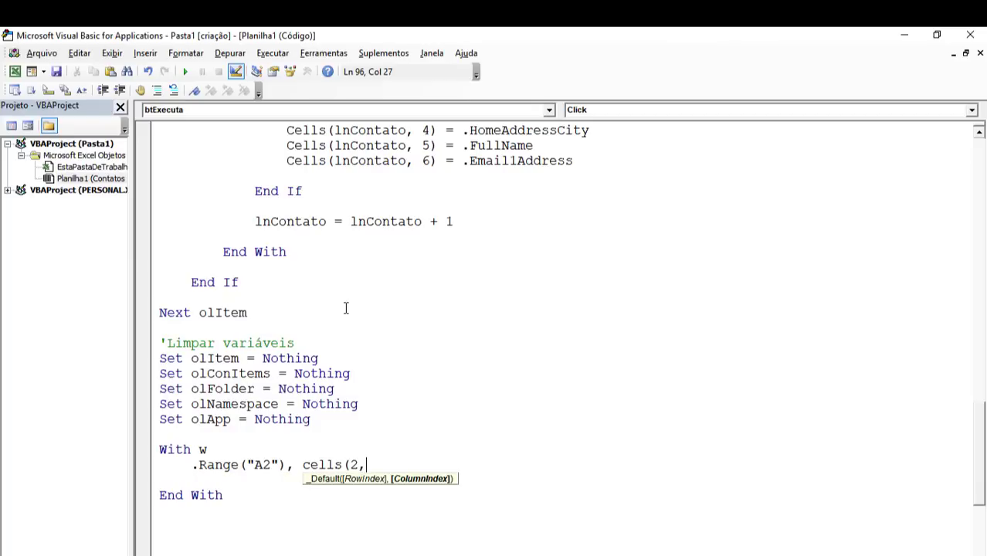
text(6).end()
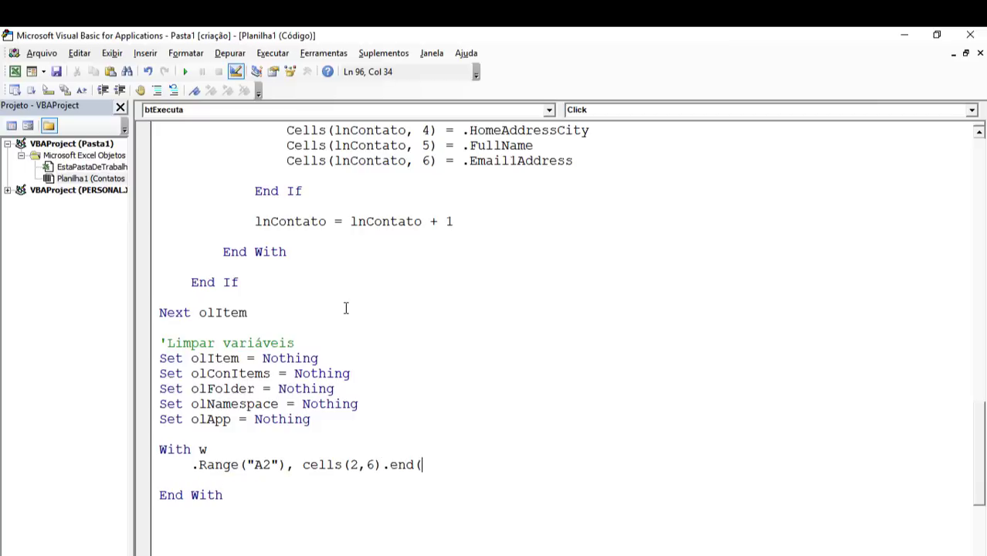
text(xl)
text(up)
key(BackSpace)
text(do)
key(BackSpace)
key(BackSpace)
key(BackSpace)
key(BackSpace)
text(down)
text()).s)
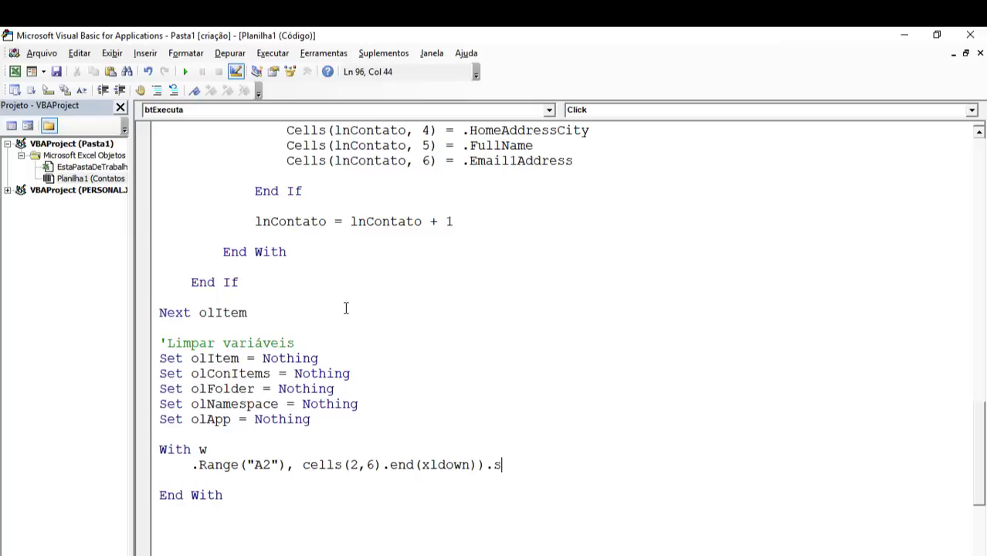
text(ow)
Append .Sort Key1:=Range("A2"), Order1:=xlAscending and fix the extra parenthesis.
key(BackSpace)
text(rt)
text( Kei)
key(BackSpace)
text(y1)
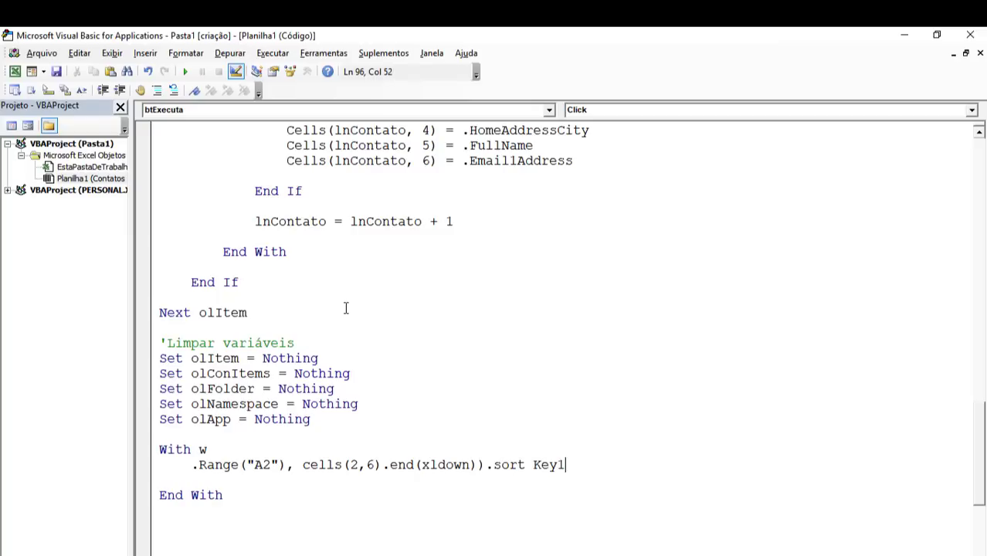
text(: =Range)
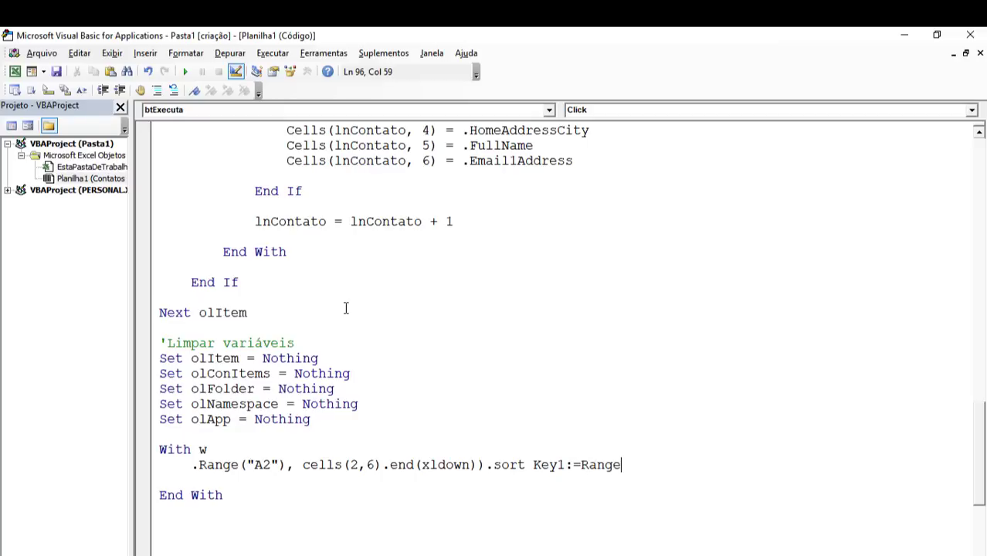
text(("A2)
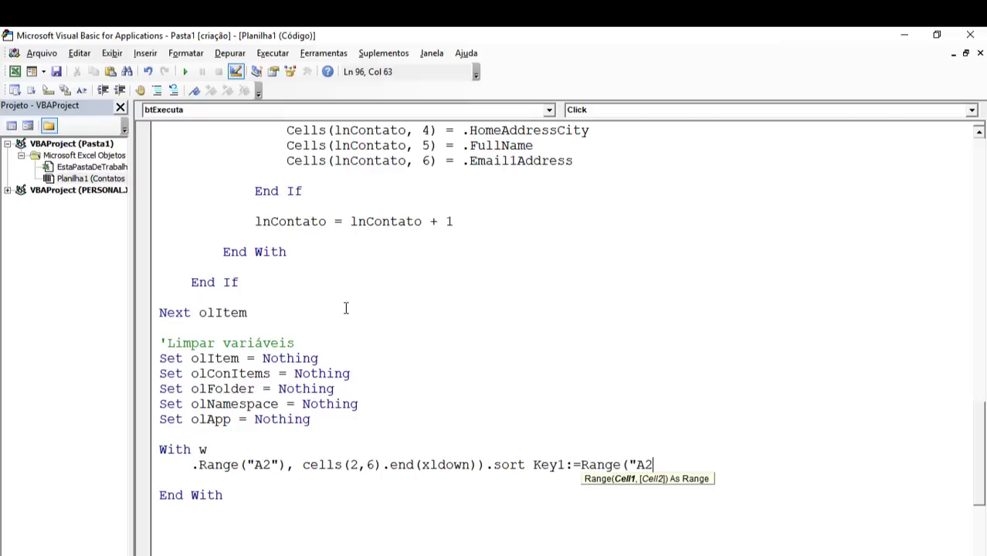
text("), )
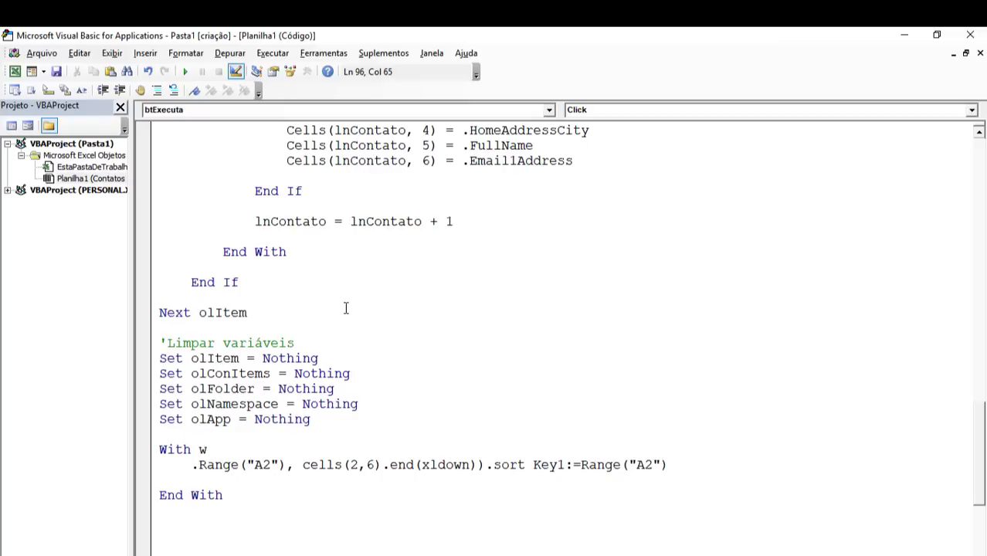
text(order1)
text(:=xla)
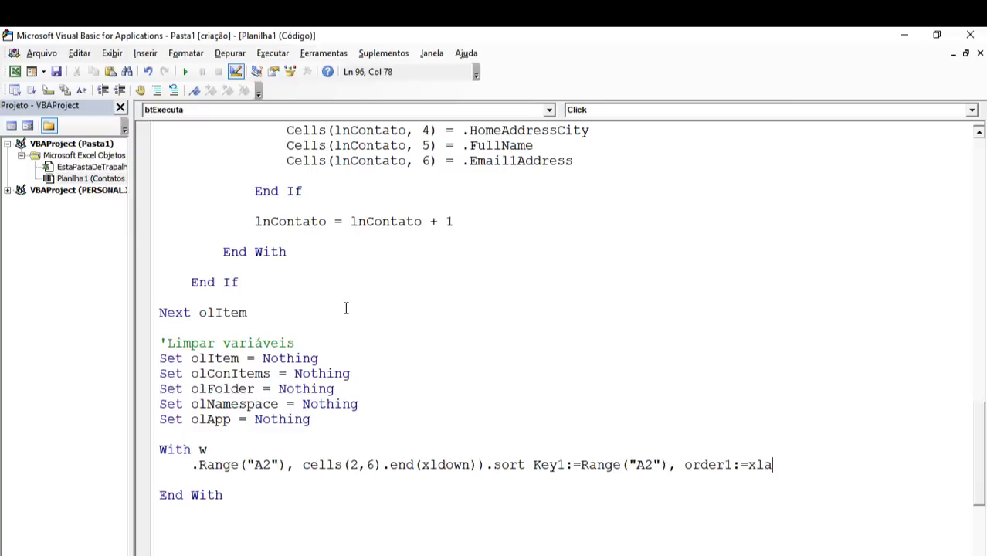
text(scending)
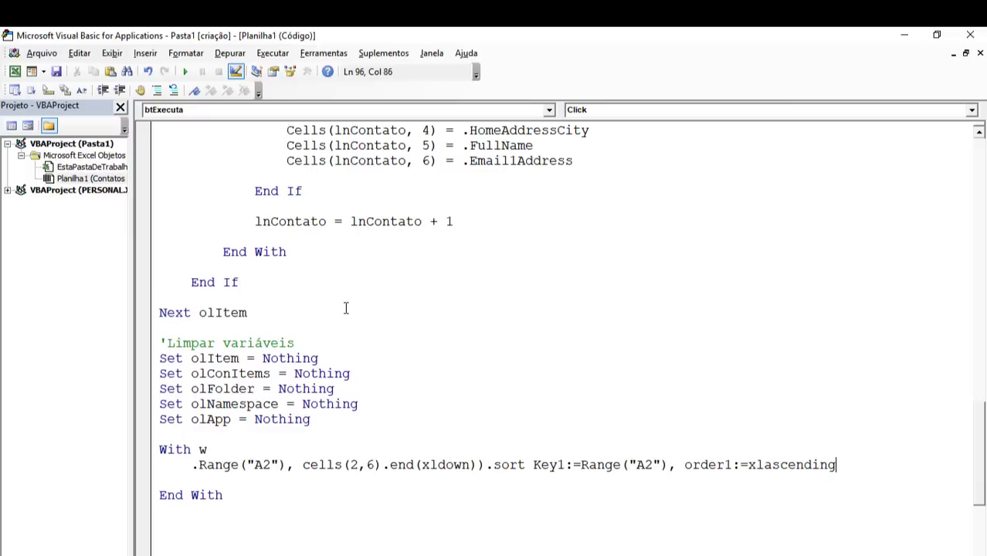
key(Return)
key(Return)
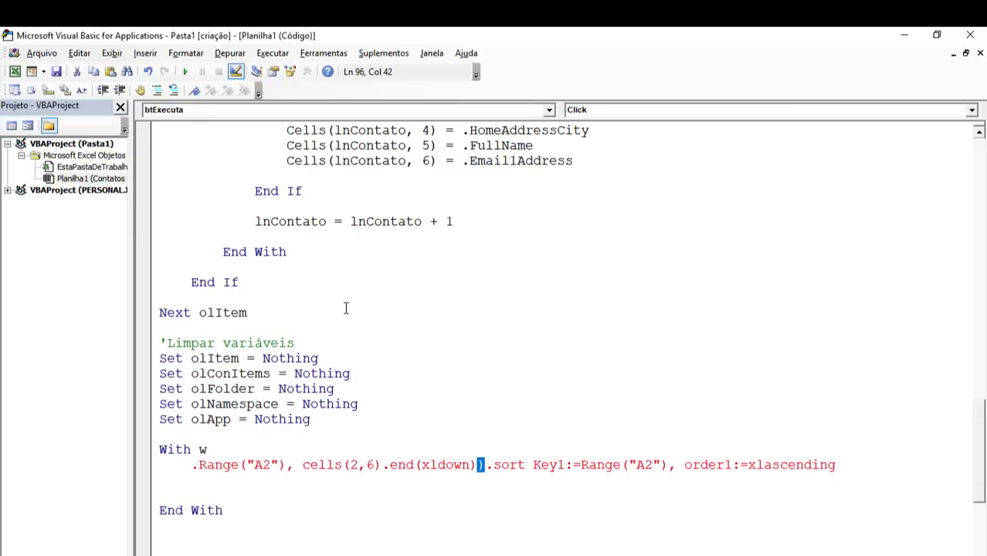
key(Left)
key(End)
key(Return)
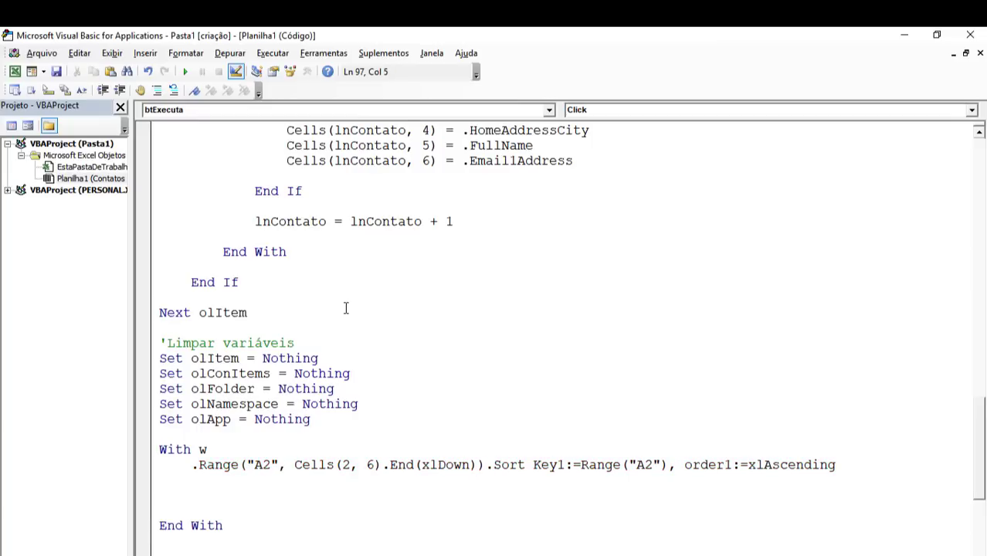
Complete the sort block line as .Range("A:F").EntireColumn.AutoFit.
text(.range("AF:)
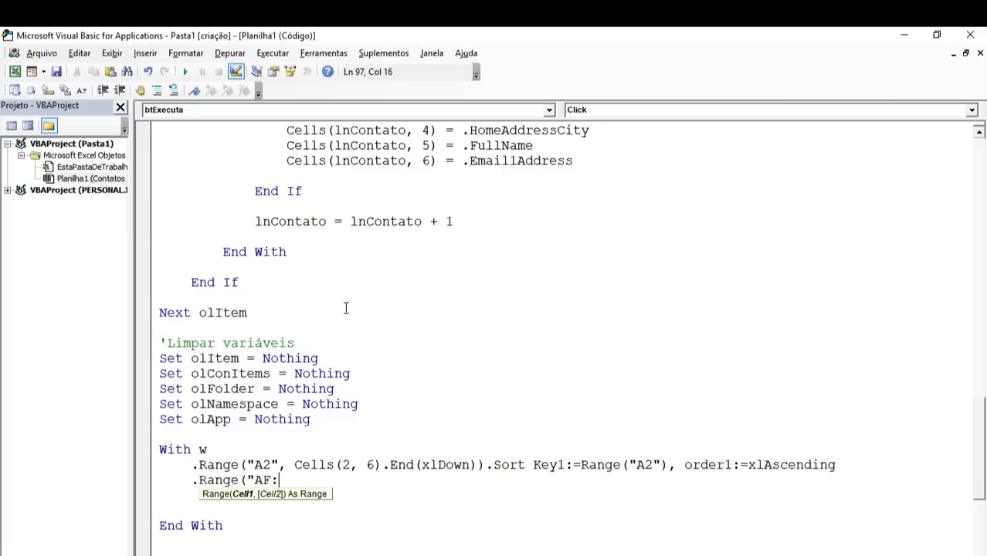
key(BackSpace)
key(BackSpace)
text(:F")
key(BackSpace)
text().Ent)
key(Tab)
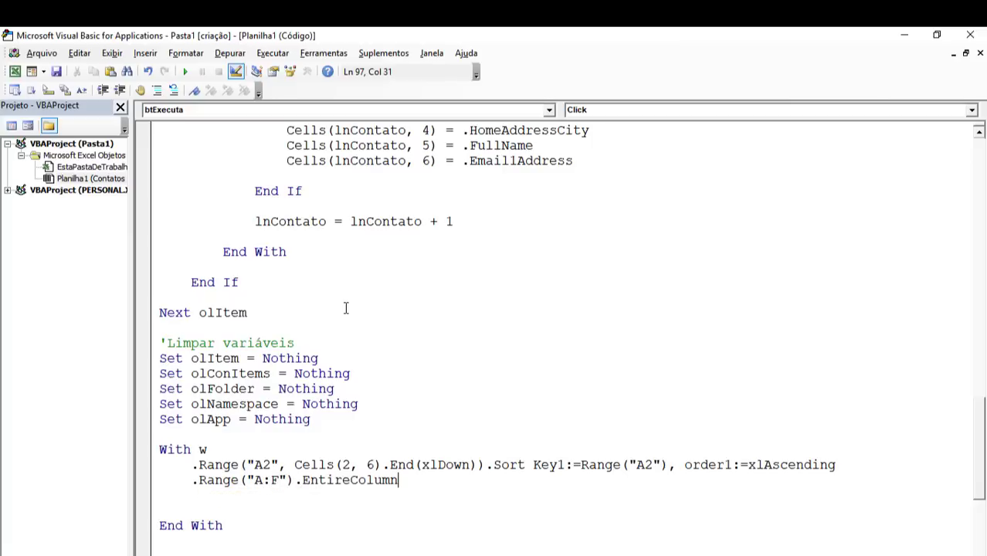
text(.autofi)
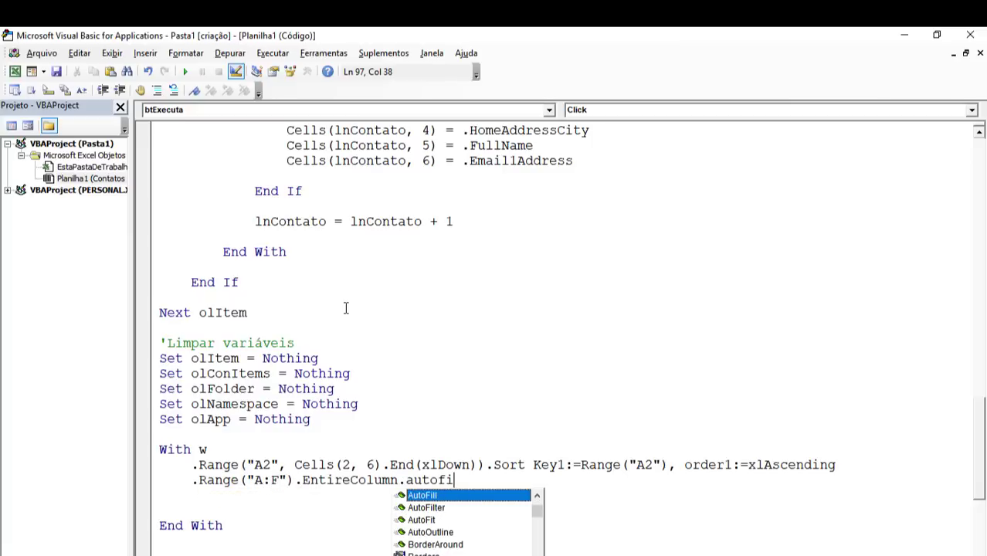
text(t)
key(Tab)
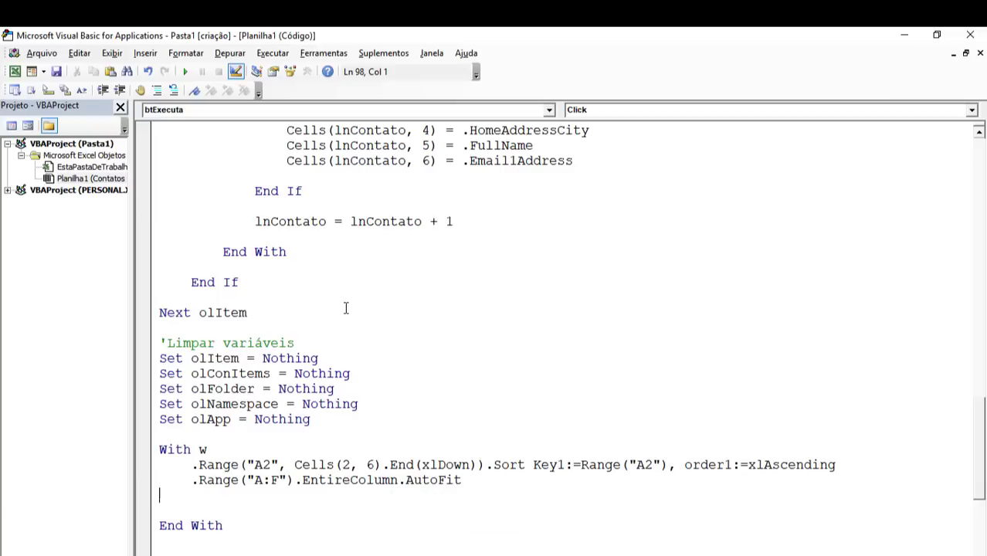
Remove the blank lines above End With and before the ScreenUpdating line.
key(Delete)
key(Delete)
key(Down)
key(Down)
key(Down)
key(Down)
key(Down)
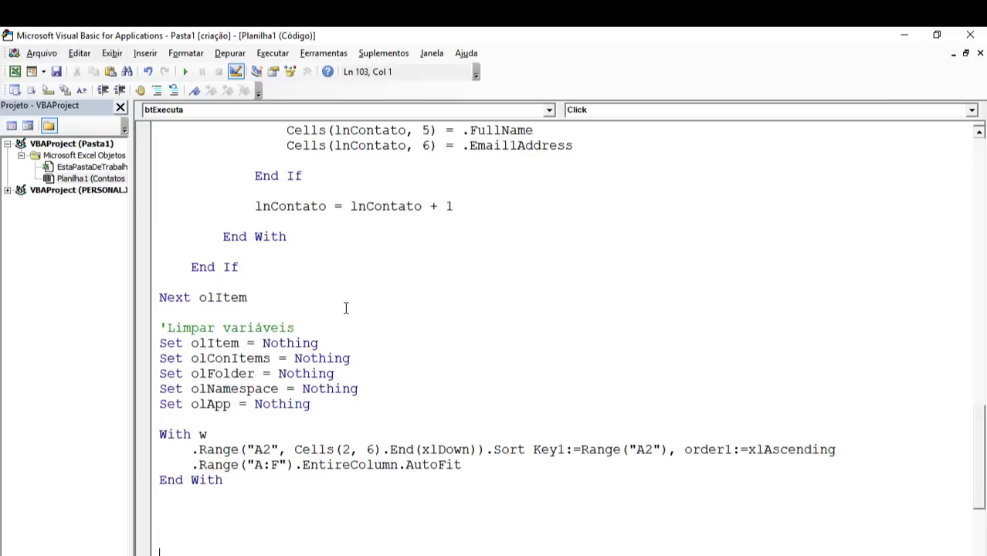
key(Down)
key(Down)
key(Down)
key(Up)
key(Up)
key(Up)
key(shift+Down)
key(shift+Down)
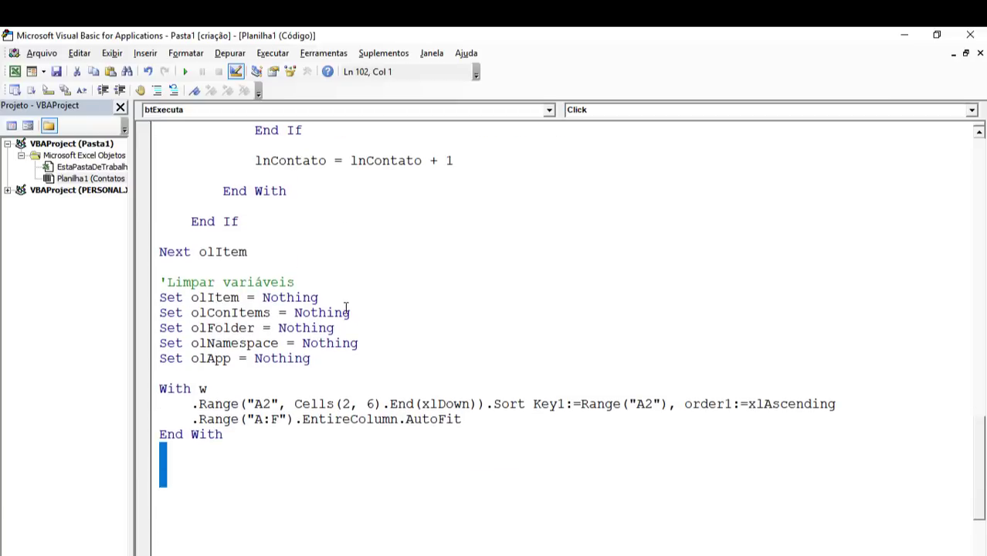
key(shift+Down)
key(shift+Down)
key(Delete)
key(Delete)
key(Delete)
key(Delete)
key(Delete)
key(Delete)
Add the line MsgBox "Processo concluído!" before End Sub.
key(Down)
key(Down)
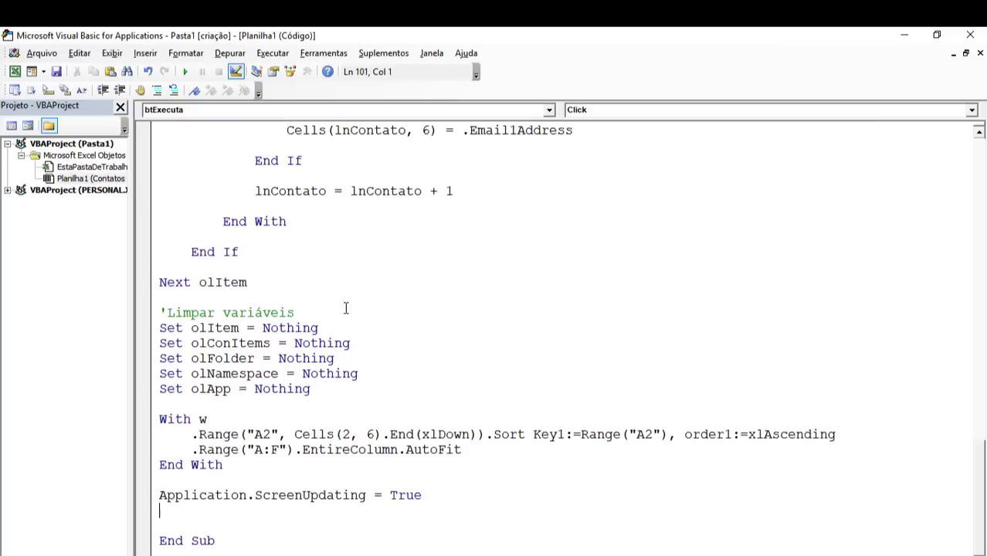
key(Return)
key(Return)
key(Return)
text(msgbo)
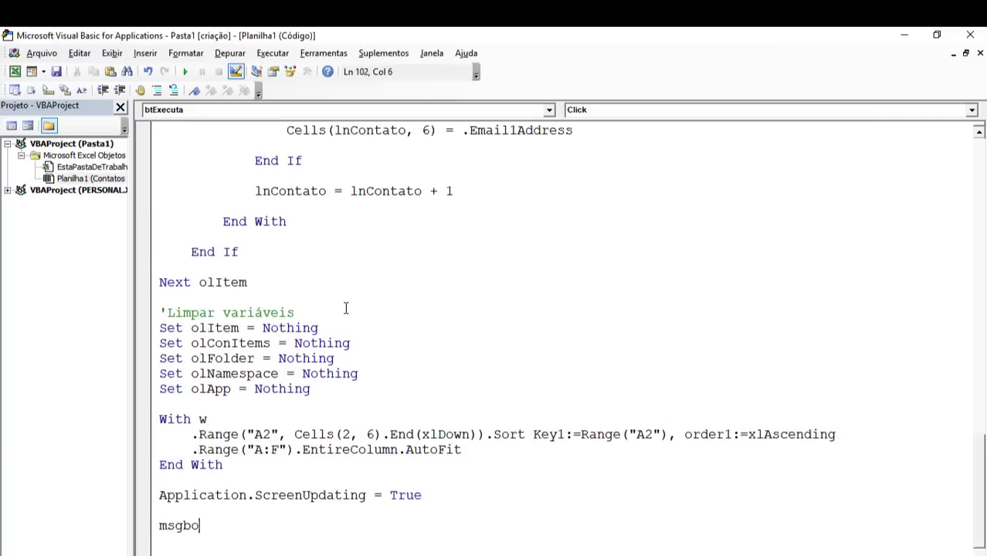
text(x "Proce)
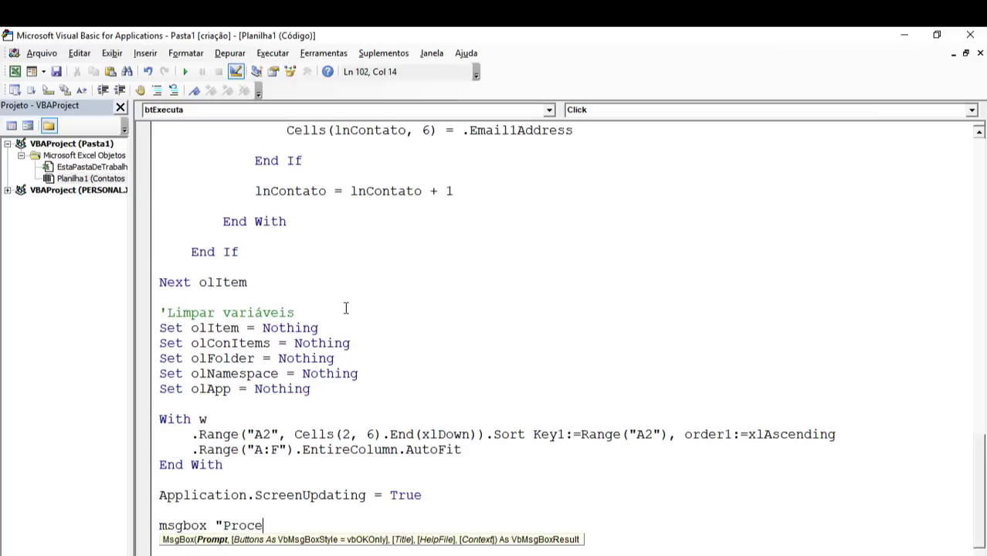
text(sso conclu)
key(BackSpace)
key(BackSpace)
text(luído!)
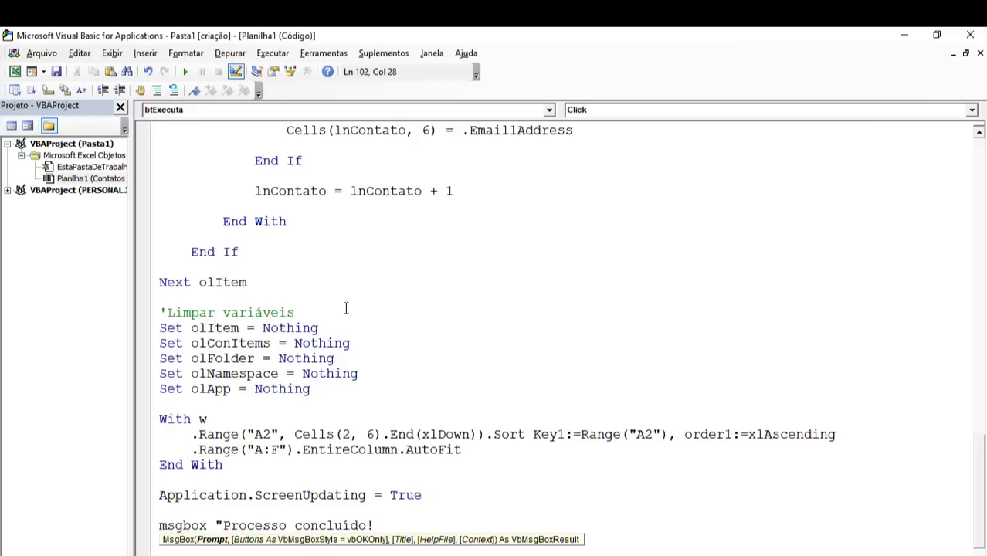
text(")
Insert a DoEvents line after End With, replacing the invalid 'do eventos' entry.
key(Up)
key(Up)
key(Up)
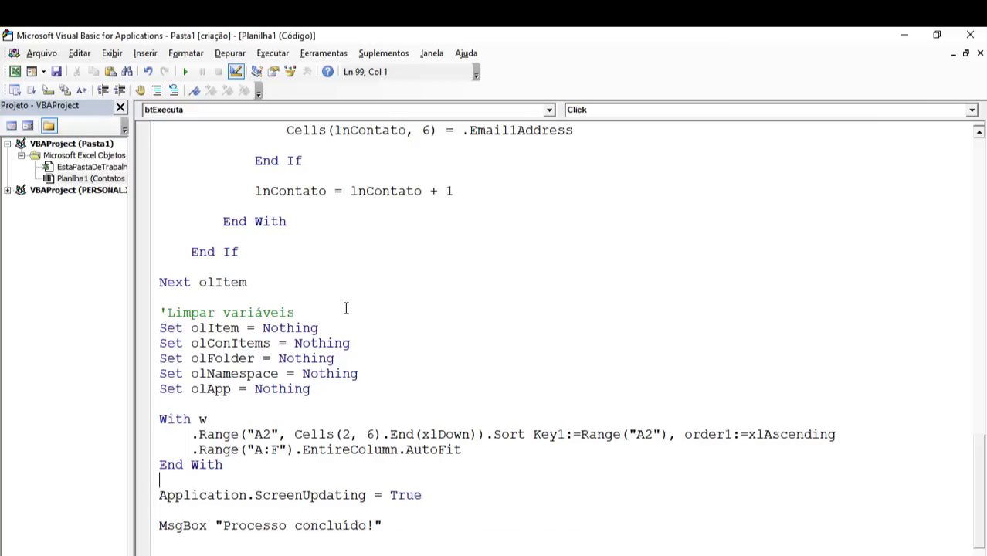
key(Return)
text(do eventos)
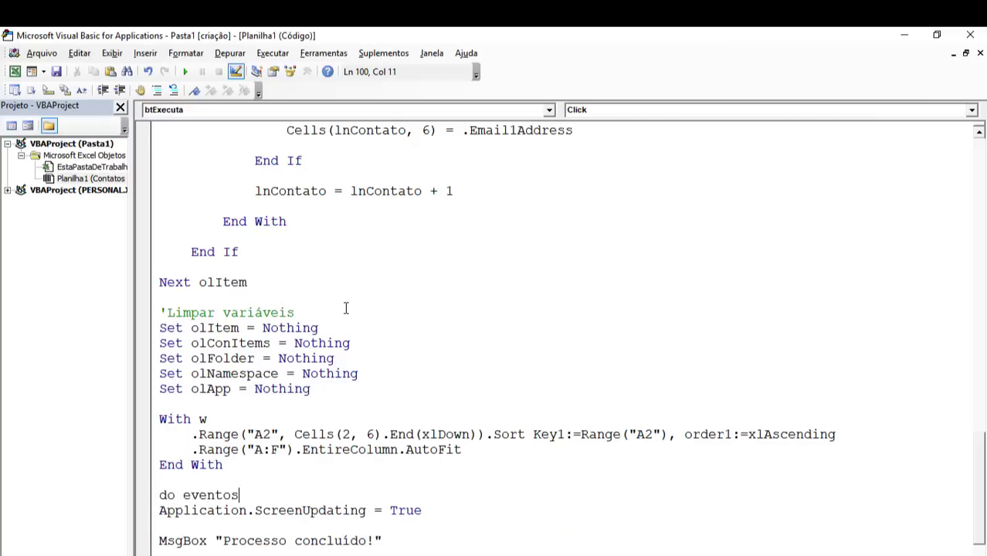
key(Return)
key(Return)
key(shift+Home)
key(Delete)
key(Delete)
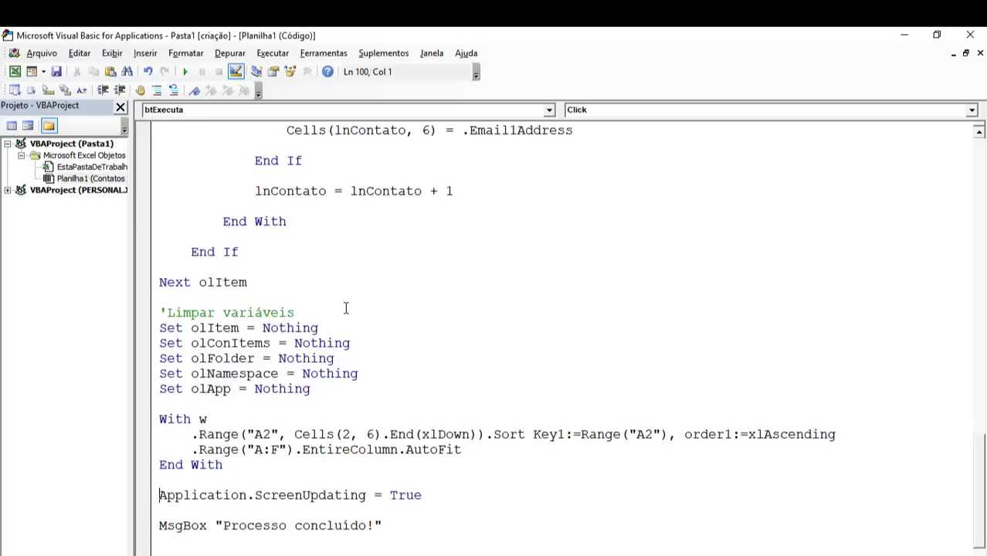
text(doevents)
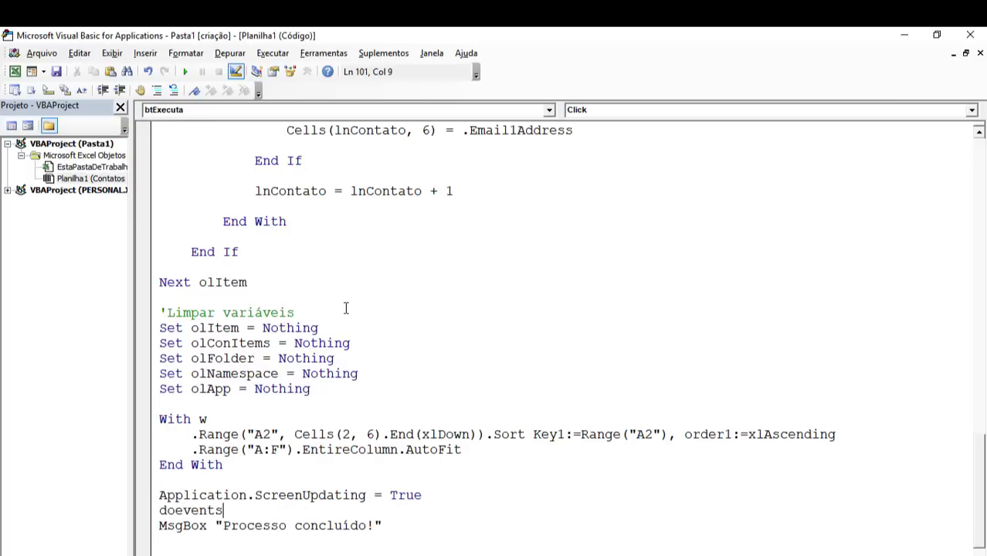
key(Return)
key(Down)
scroll(384, 306, down, 1)
click(229, 522)
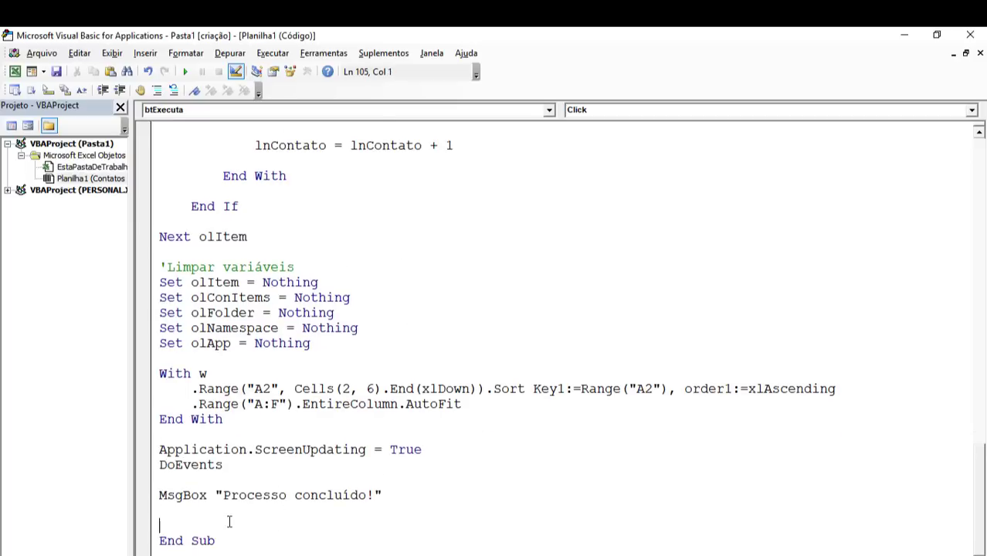
scroll(232, 517, up, 1)
click(234, 482)
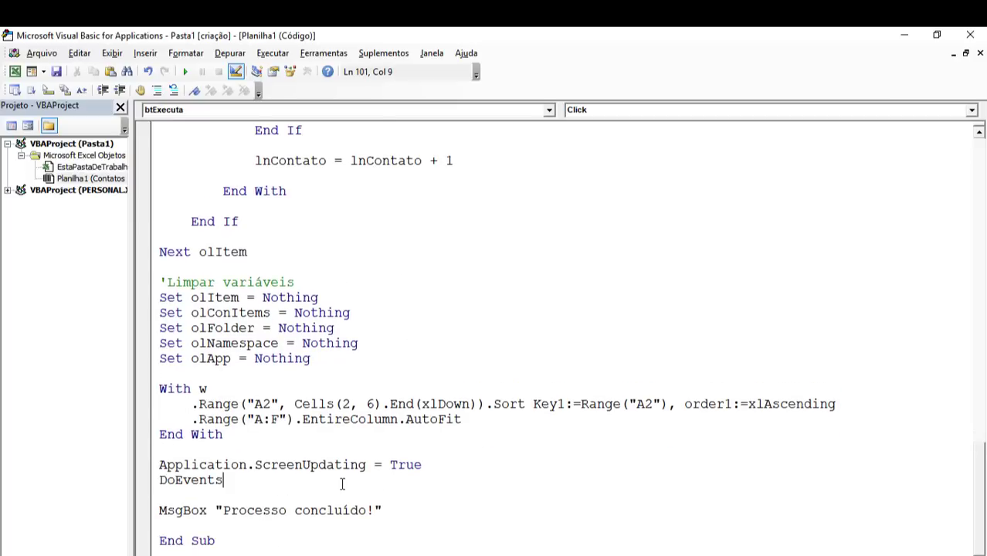
scroll(342, 484, up, 2)
scroll(342, 484, up, 10)
Retype the namespace variable as olNameSpace on its Set line.
click(277, 220)
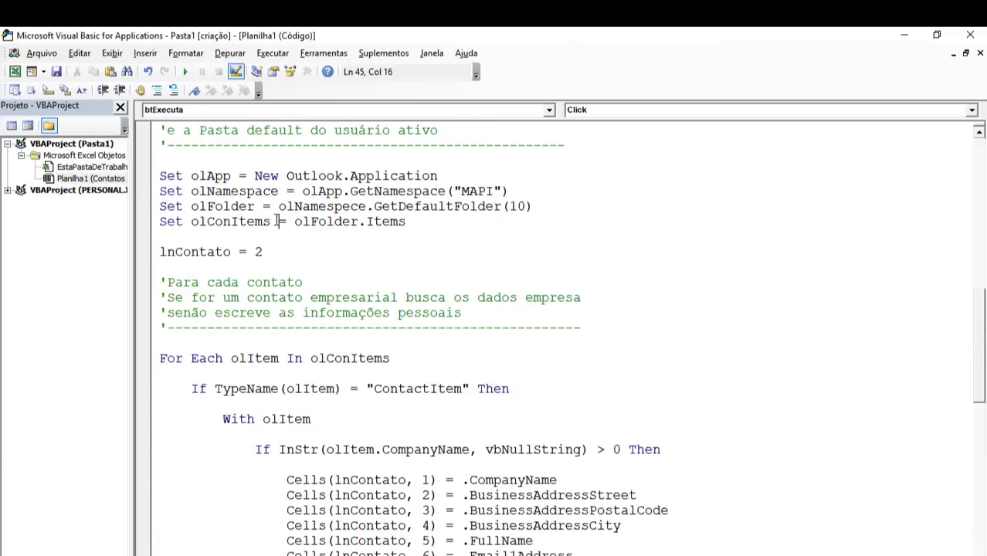
double_click(239, 192)
key(Delete)
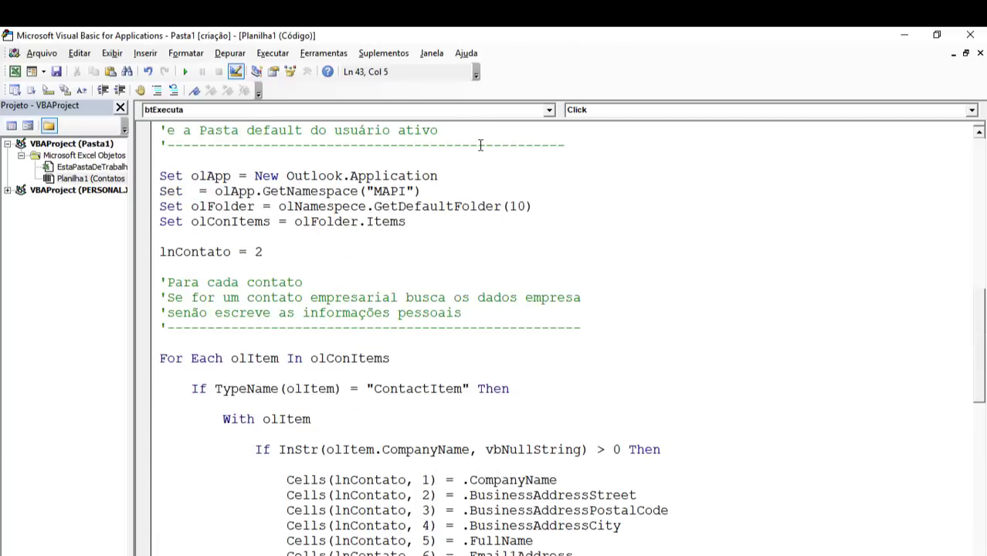
text(olName)
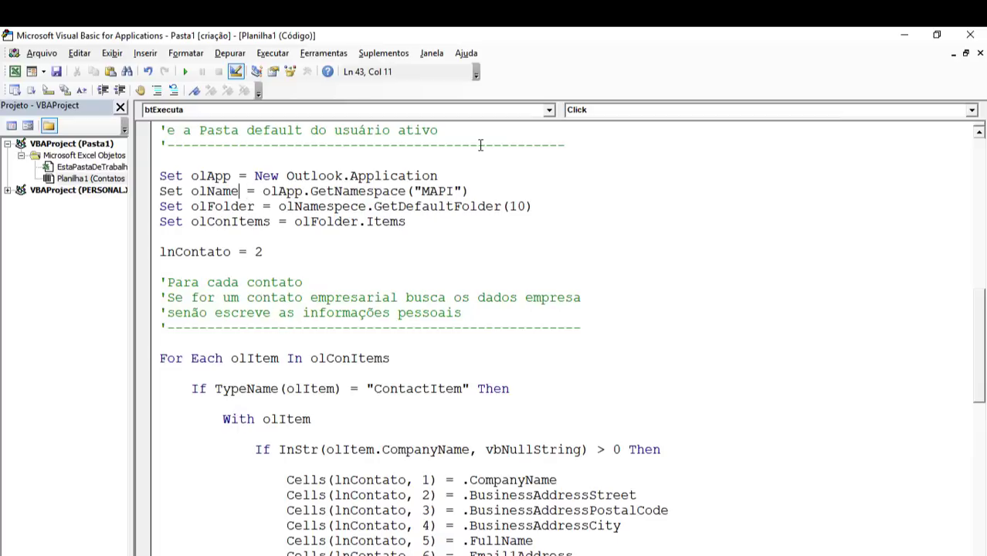
text(Space)
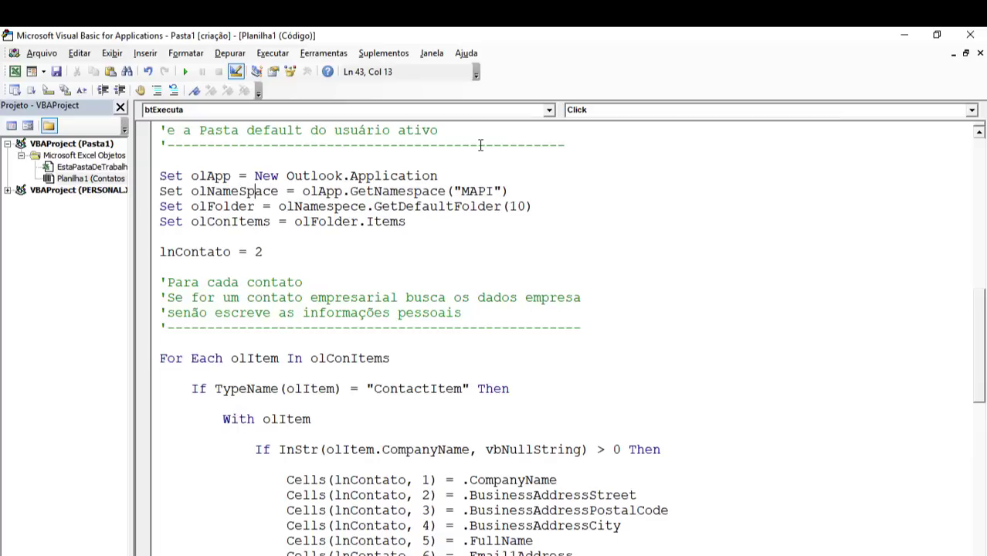
key(Left)
key(Down)
Compile the project and confirm the Microsoft Outlook 16.0 Object Library reference is enabled.
key(alt+d)
key(Return)
key(Return)
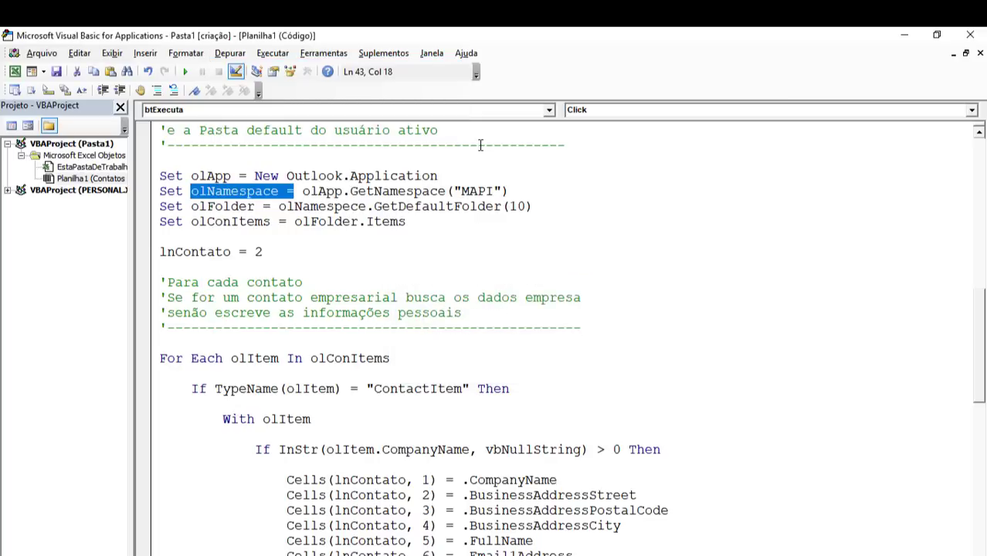
click(415, 176)
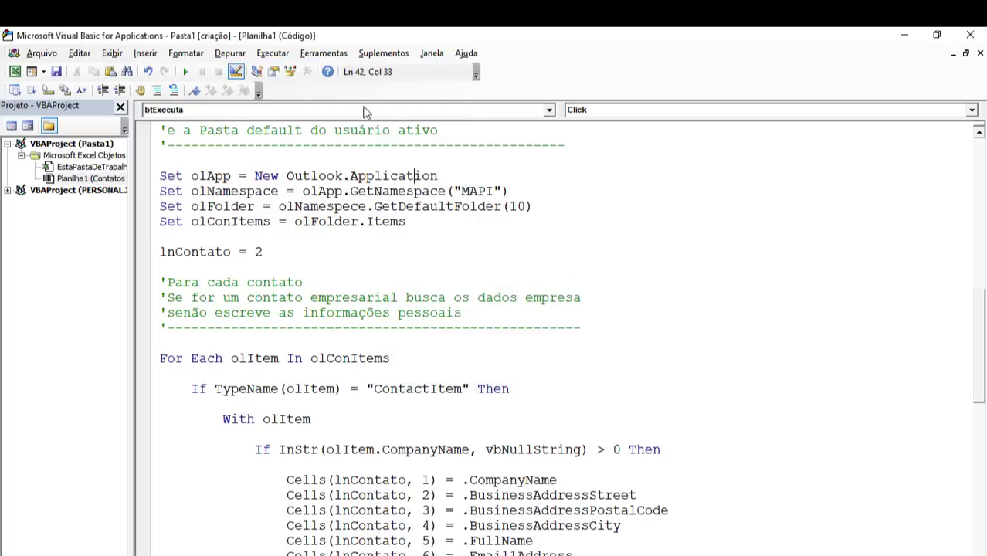
click(343, 53)
click(332, 69)
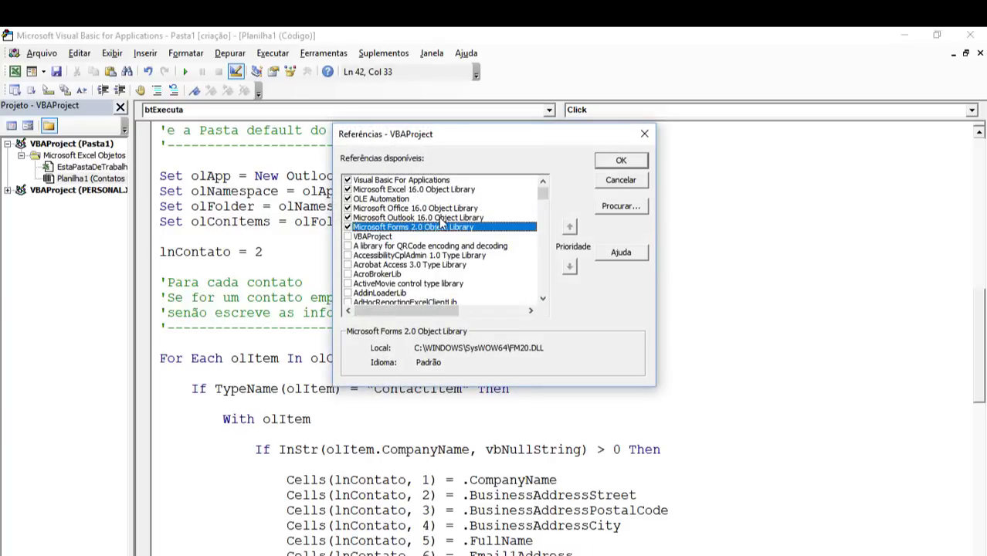
click(620, 161)
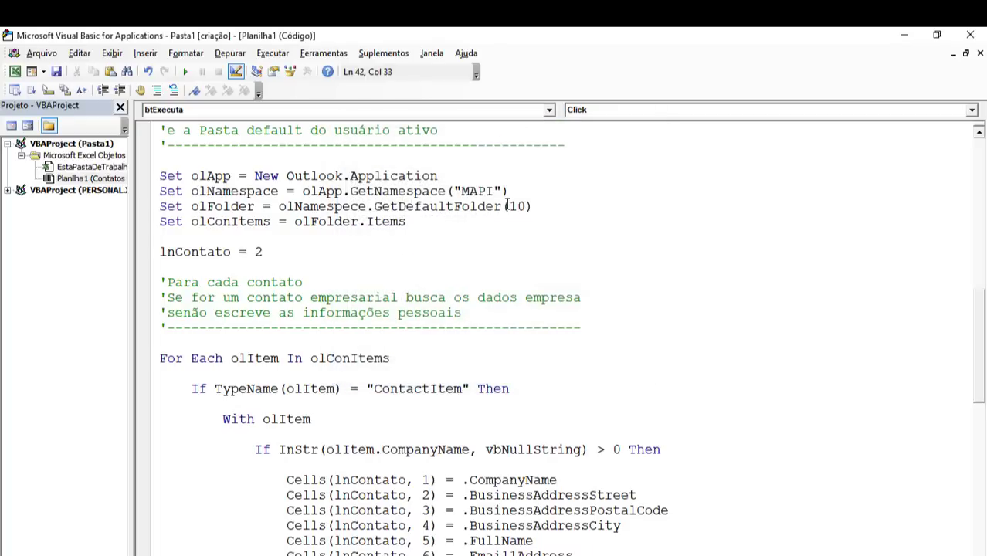
scroll(507, 206, up, 7)
scroll(507, 206, up, 5)
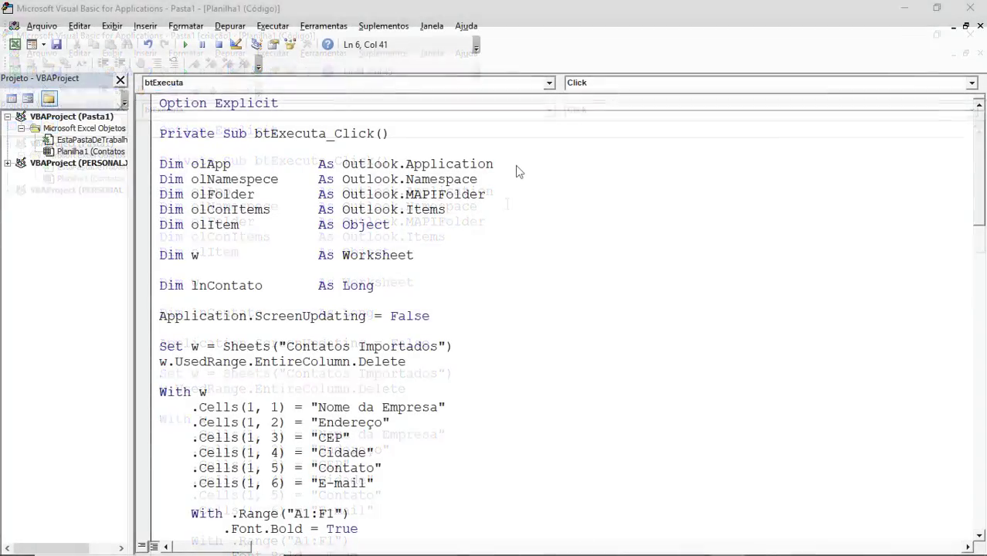
Compile again and correct olNamespece to olNamespace in the Dim declaration.
click(517, 164)
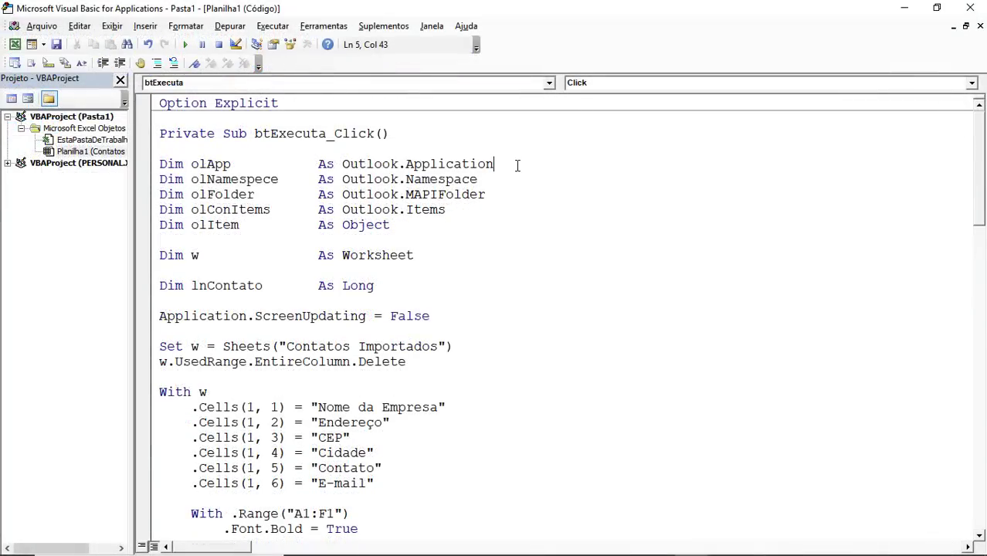
click(250, 26)
click(277, 39)
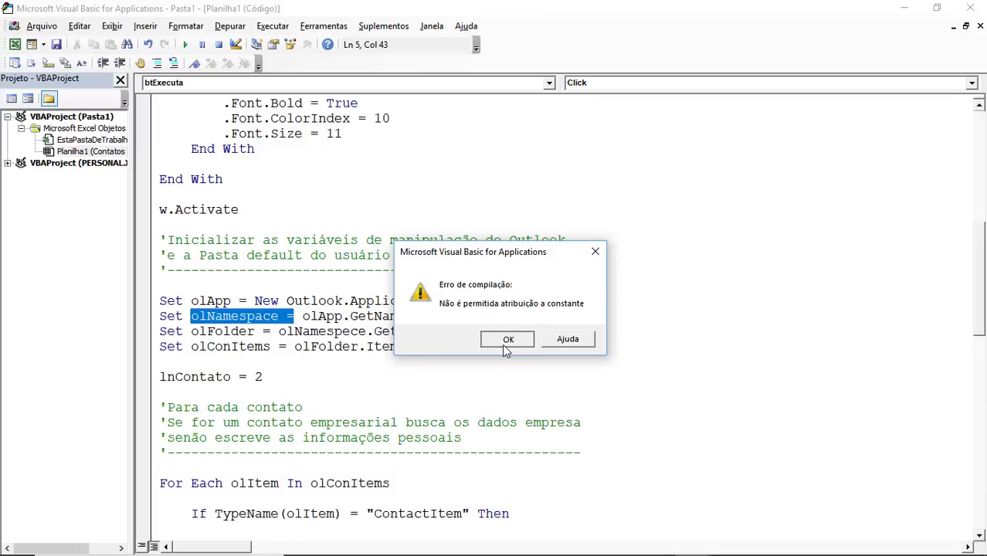
click(502, 340)
key(ctrl+Home)
key(Down)
key(Down)
key(Down)
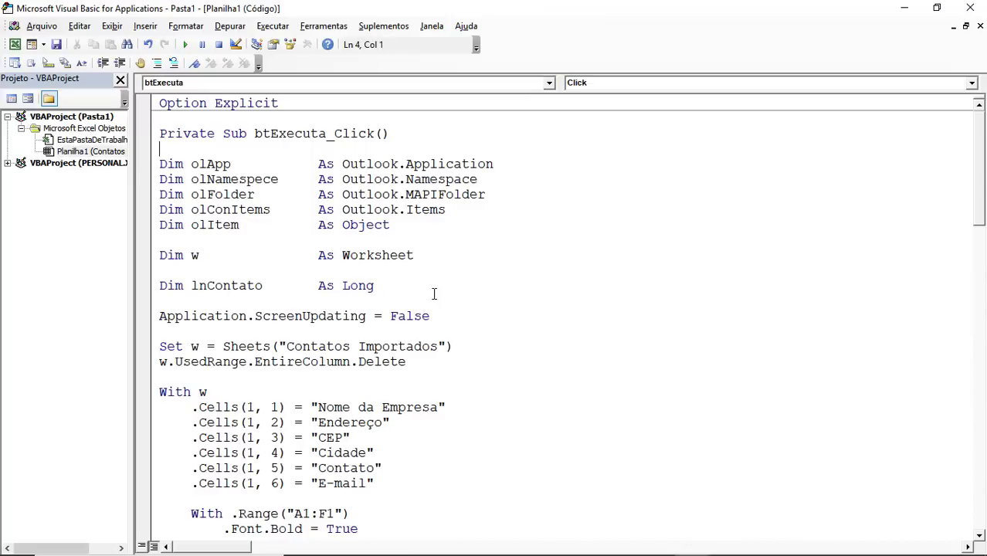
key(Right)
key(Right)
key(Right)
key(Down)
key(Right)
key(Right)
key(Right)
key(BackSpace)
text(a)
Recompile, undo the accidental line break, and fix olNamespece in the Set olFolder line.
key(alt+d)
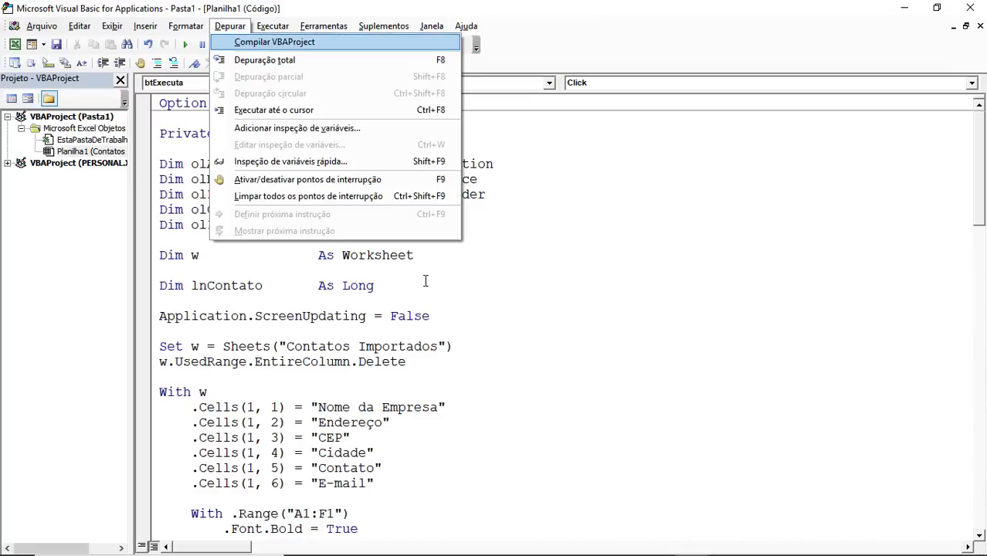
key(Return)
key(Return)
key(Return)
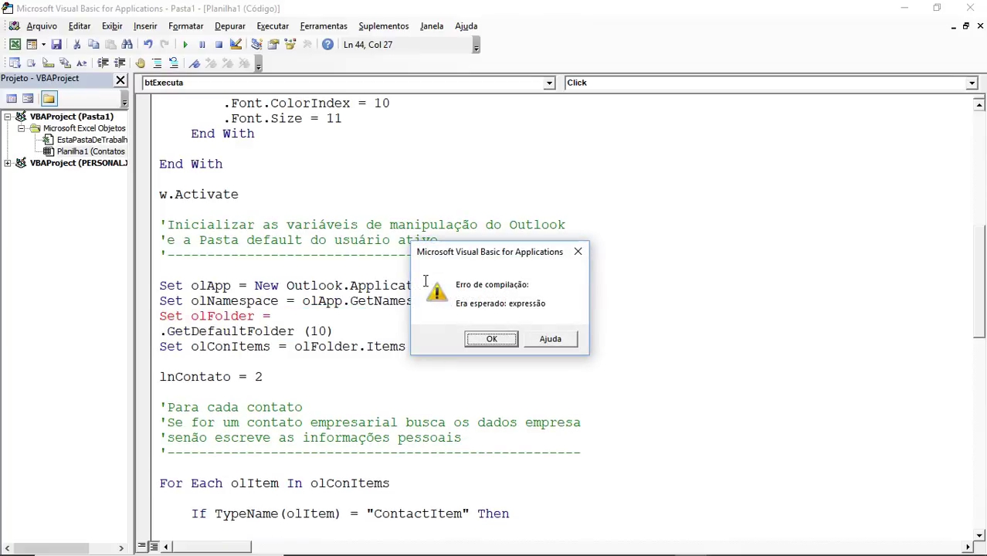
key(Return)
key(ctrl+z)
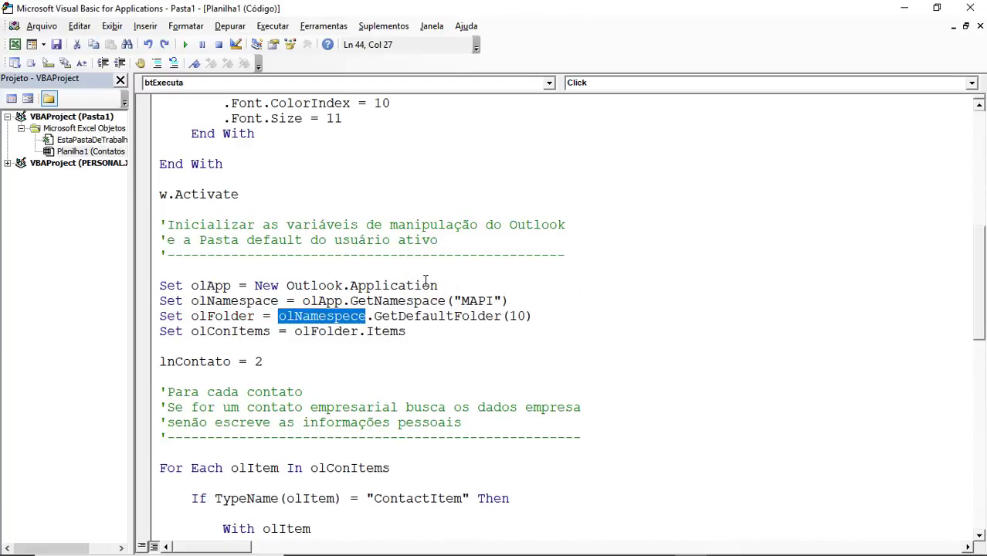
key(Right)
key(Left)
key(Left)
key(Left)
key(Delete)
text(a)
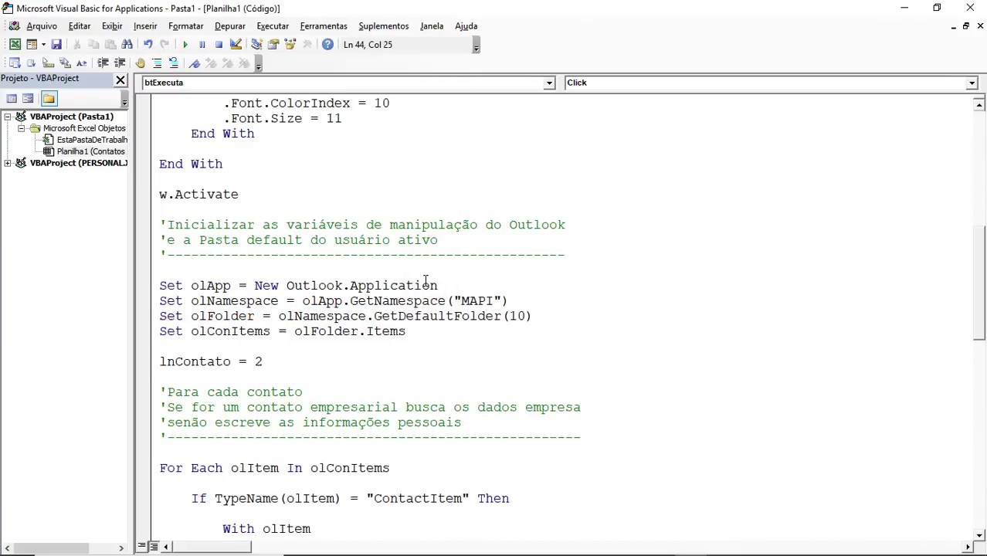
Move the editor window aside to reveal the Excel sheet.
click(352, 331)
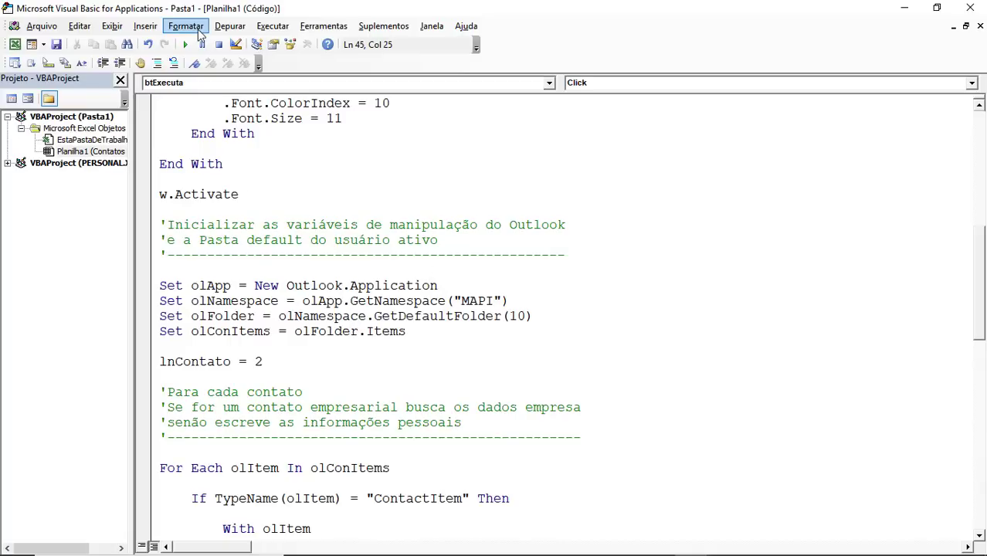
click(228, 28)
click(554, 281)
click(645, 331)
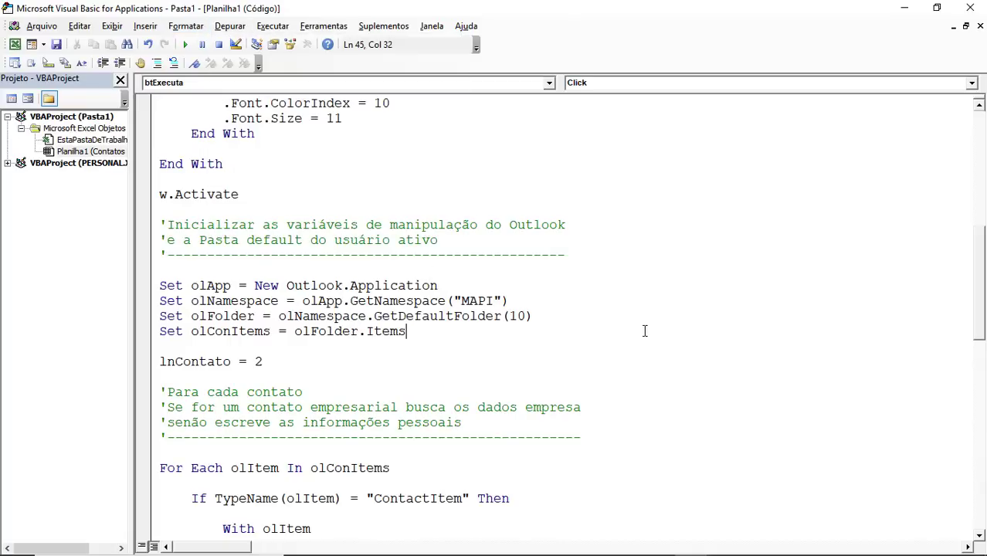
scroll(645, 330, up, 6)
scroll(645, 330, up, 4)
click(463, 270)
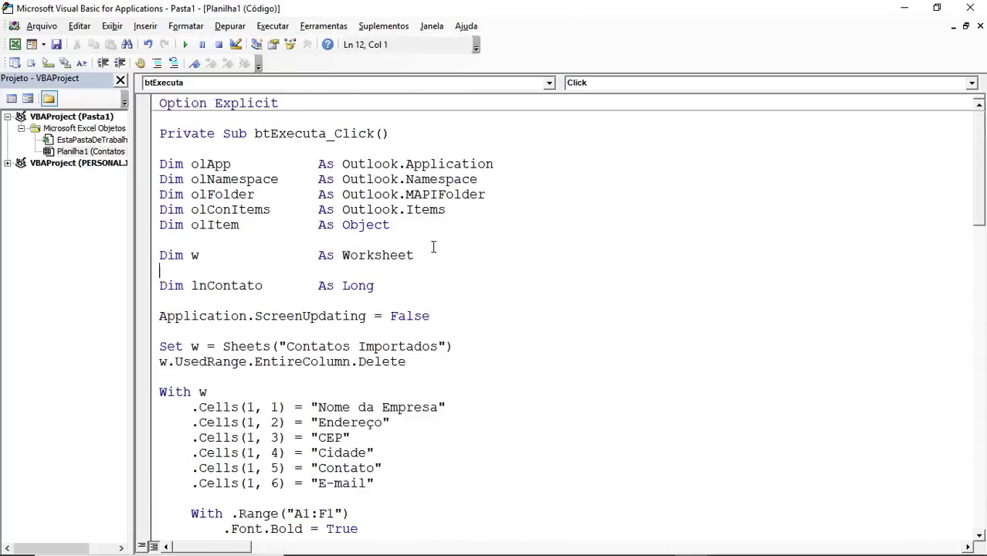
mouse_move(297, 9)
mouse_down()
mouse_move(674, 56)
mouse_move(635, 24)
mouse_up()
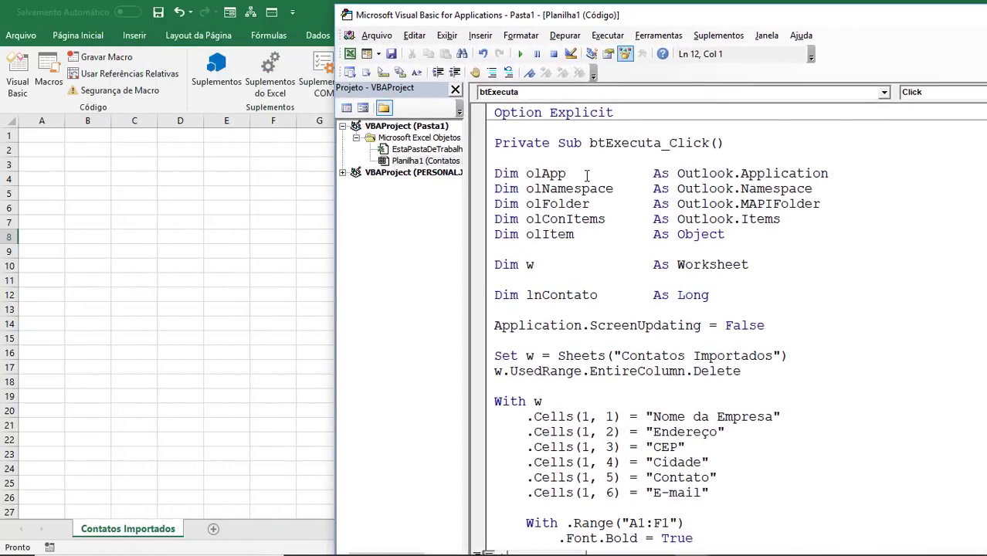
Position the editor beside the sheet and start stepping the macro with F8.
click(582, 174)
scroll(611, 258, down, 1)
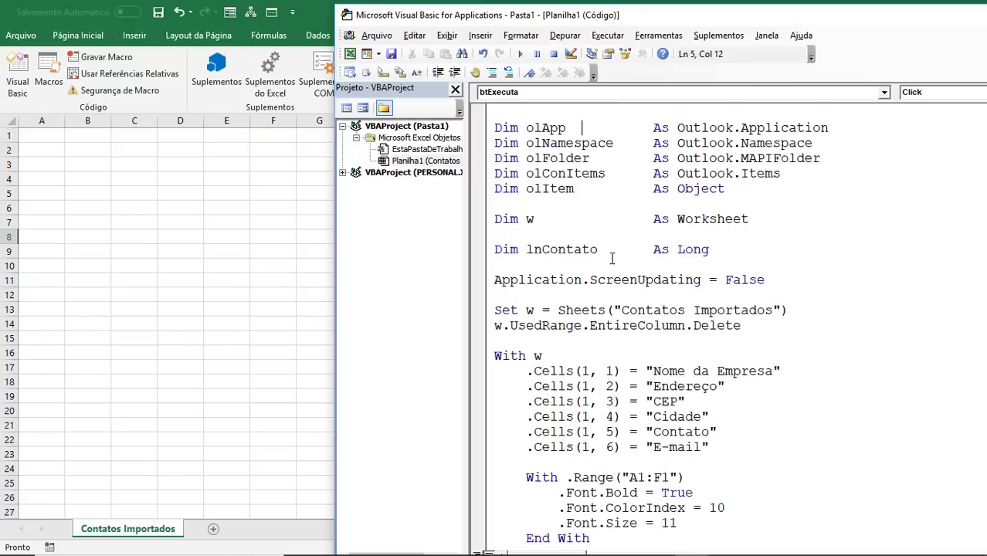
scroll(612, 258, down, 1)
key(F8)
key(F8)
key(F8)
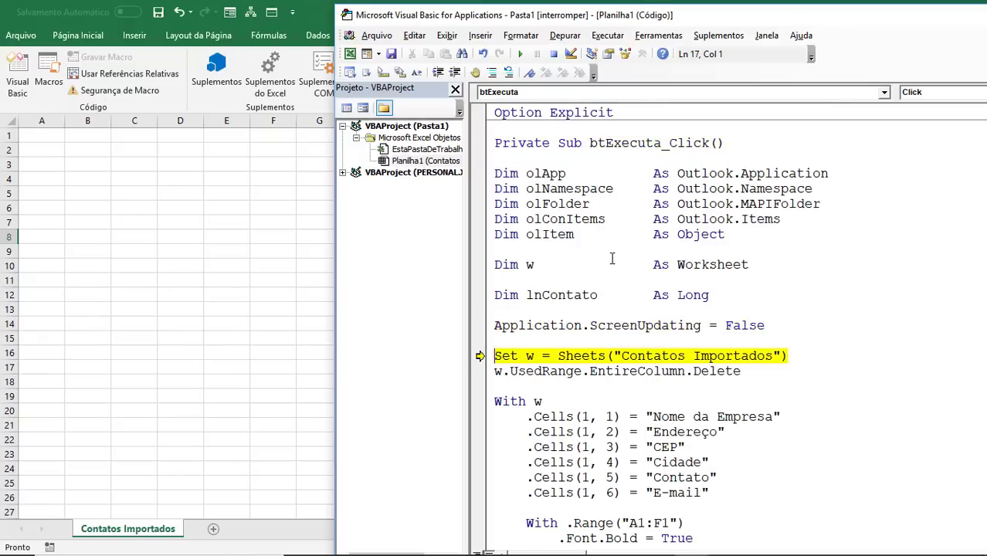
scroll(611, 277, down, 1)
scroll(614, 286, down, 2)
key(F8)
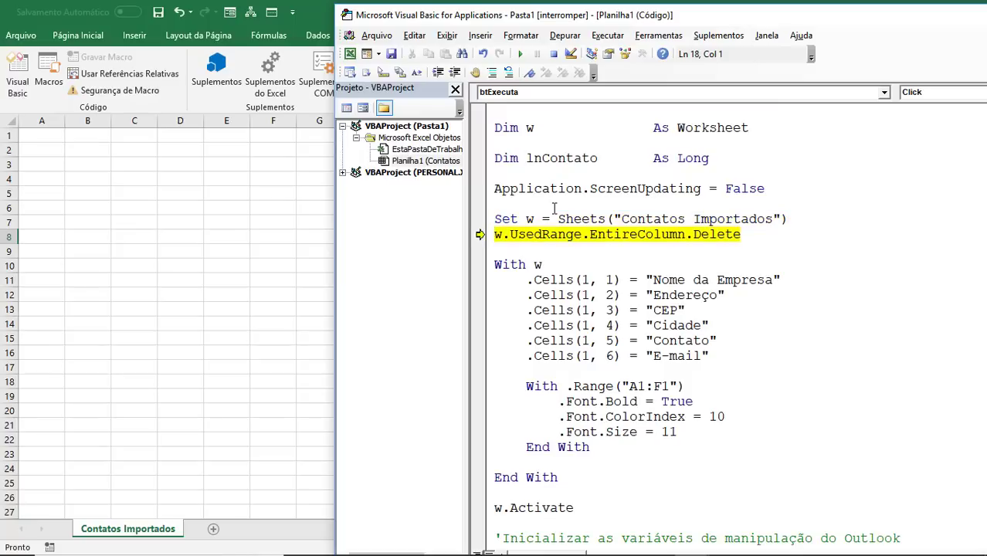
key(F8)
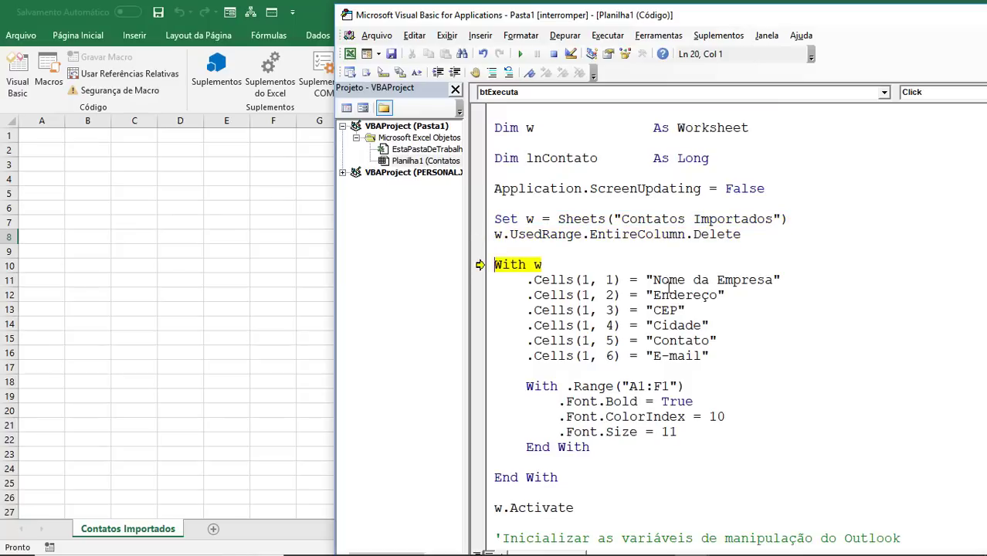
Step through writing headers Nome da Empresa to E-mail and their formatting, reaching Set olApp.
key(F8)
key(F8)
key(F8)
key(F8)
key(F8)
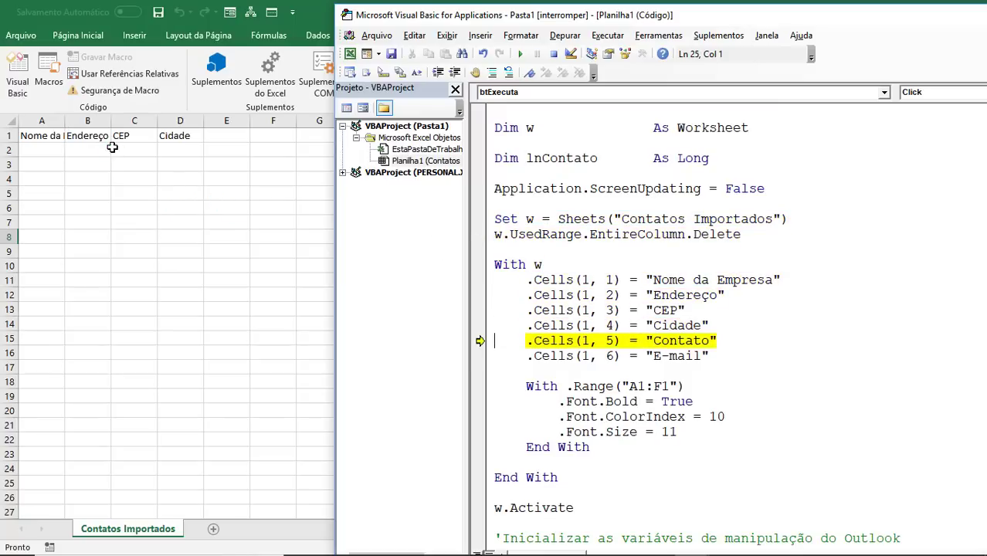
key(F8)
key(F8)
key(F8)
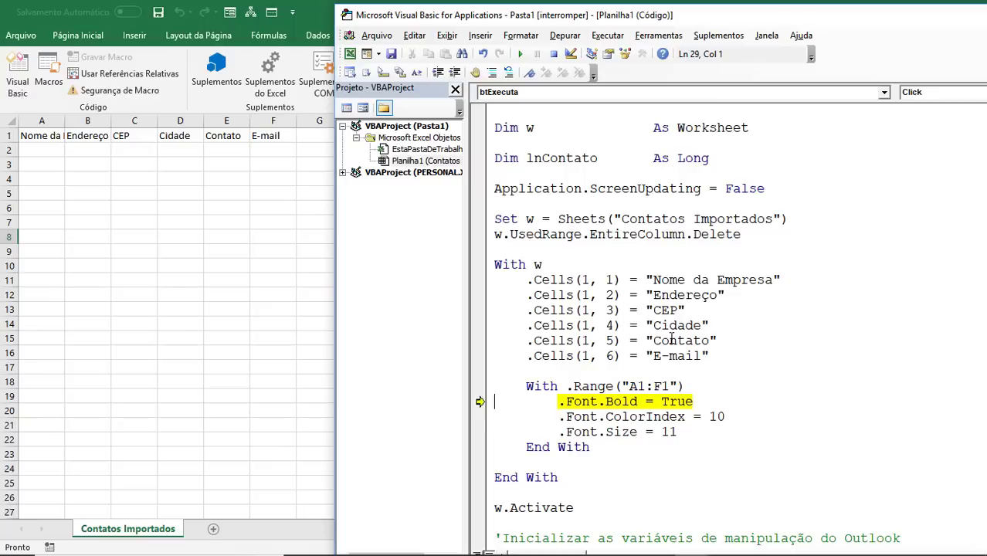
key(F8)
key(F8)
key(F8)
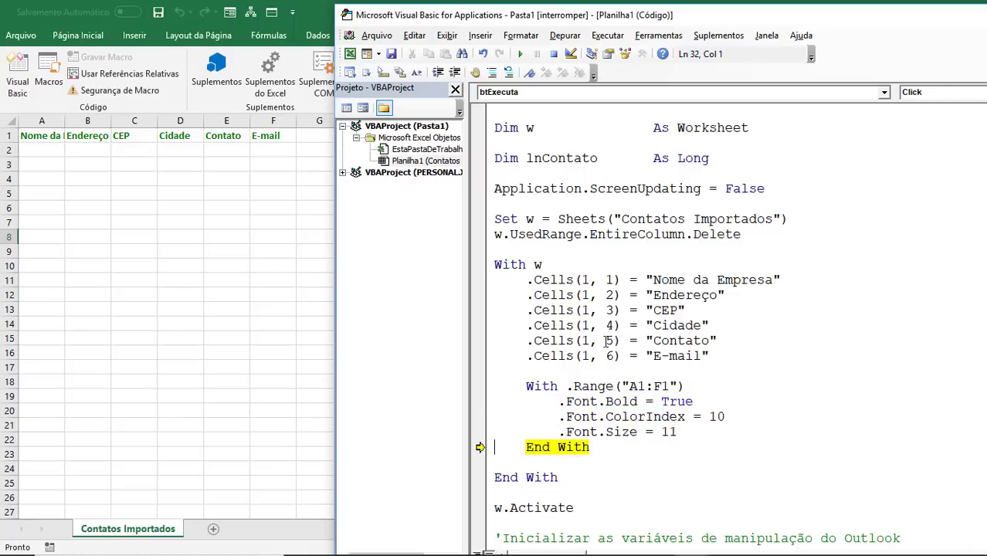
key(F8)
key(F8)
scroll(615, 354, down, 2)
key(F8)
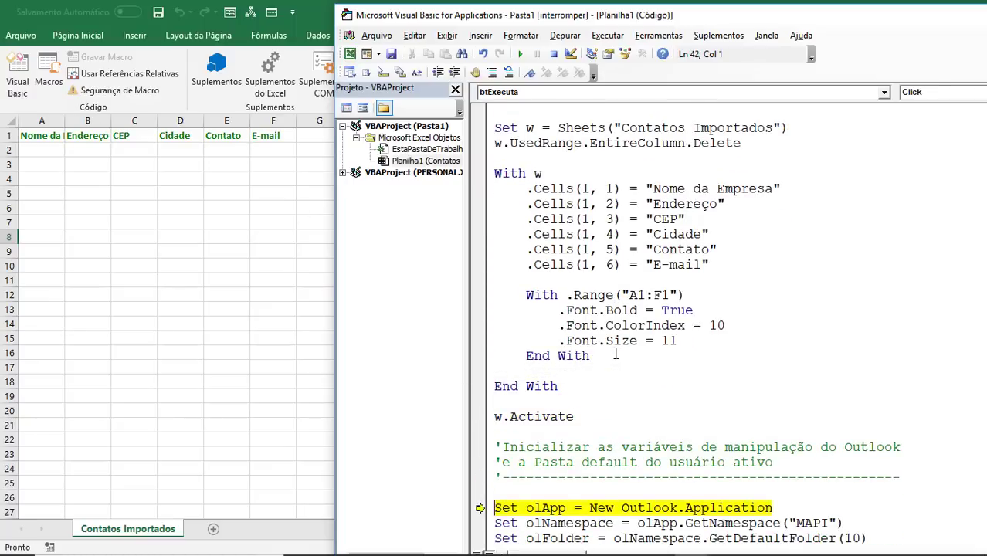
scroll(617, 354, down, 1)
scroll(612, 301, down, 1)
scroll(587, 232, down, 2)
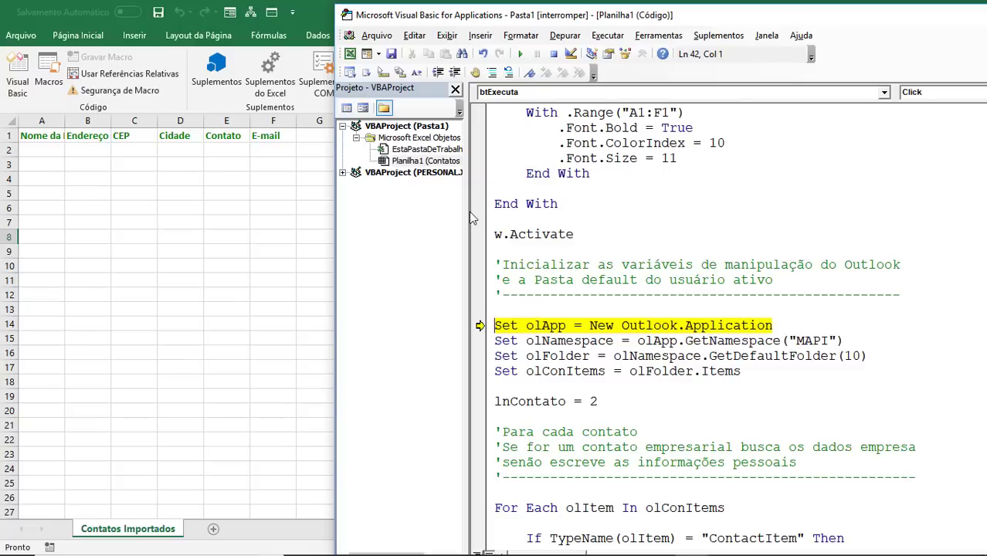
Narrow the Project pane, move the editor left, and run the Set olApp = New Outlook.Application line.
drag(469, 212, 422, 190)
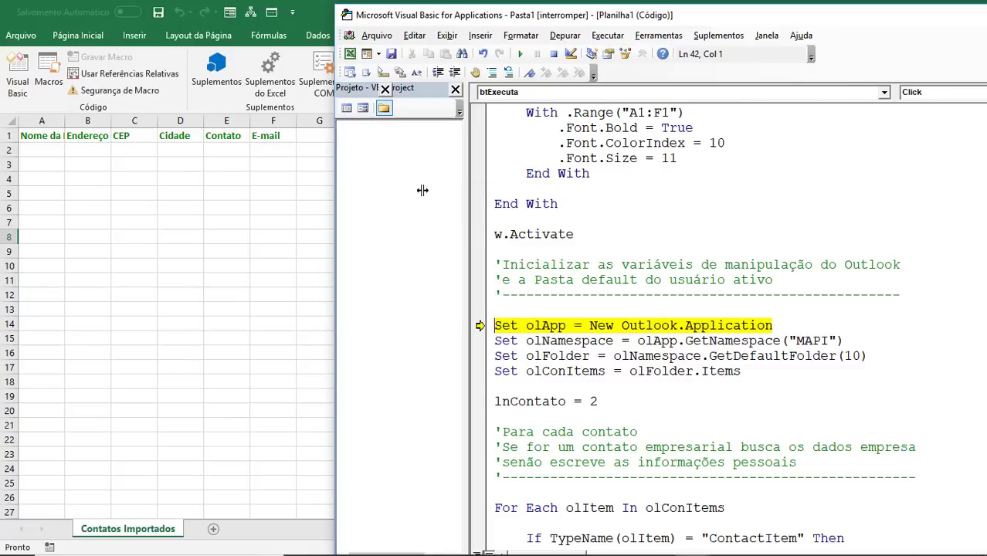
drag(510, 20, 429, 24)
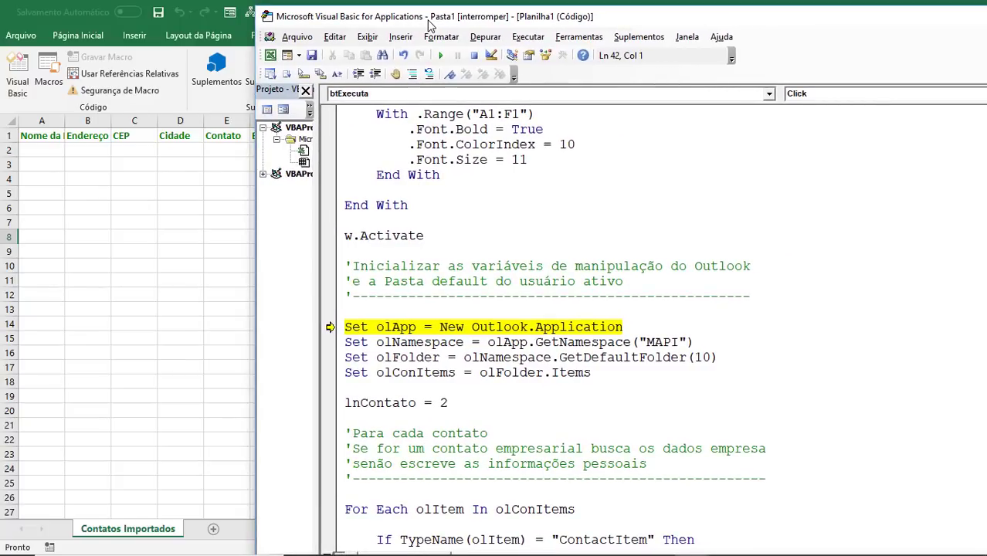
click(540, 295)
scroll(529, 270, down, 3)
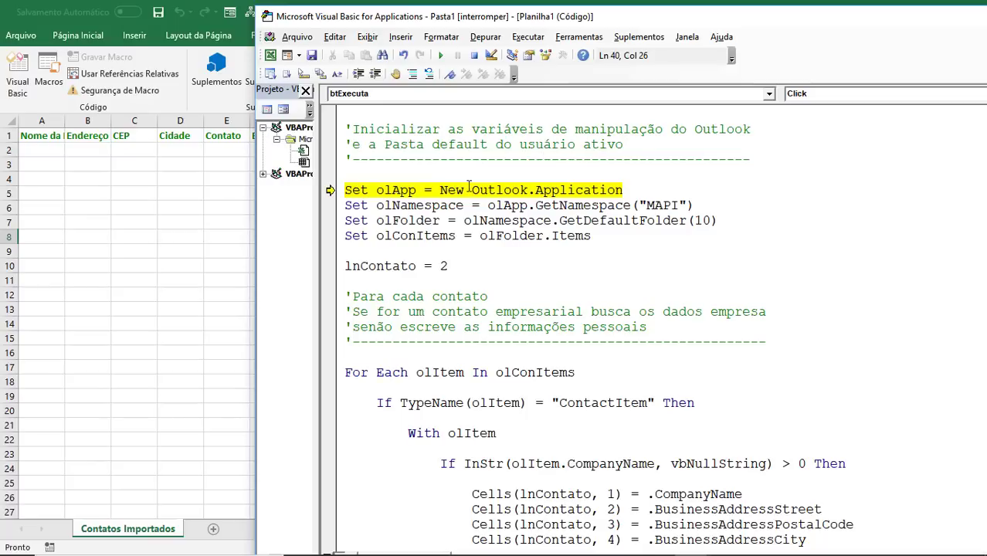
double_click(400, 190)
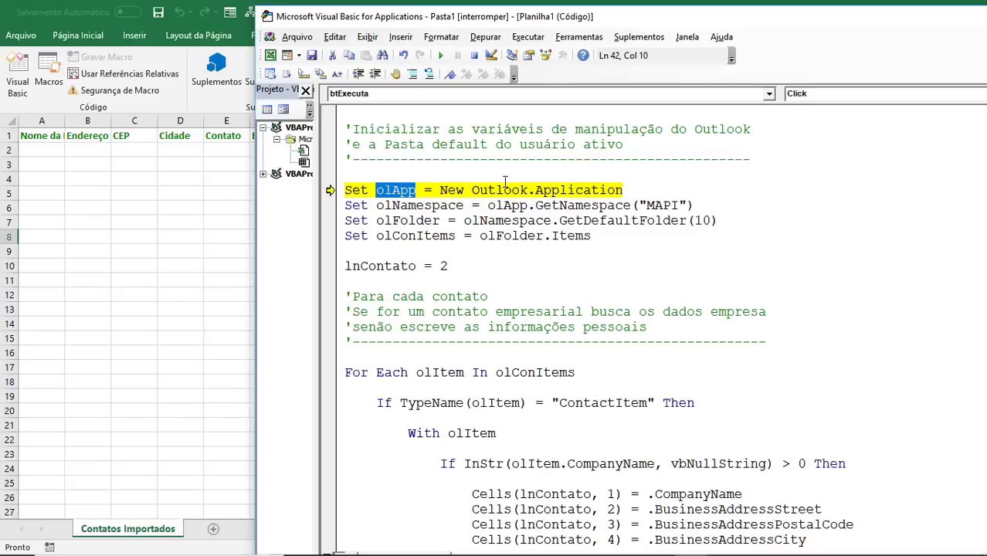
click(560, 186)
double_click(576, 189)
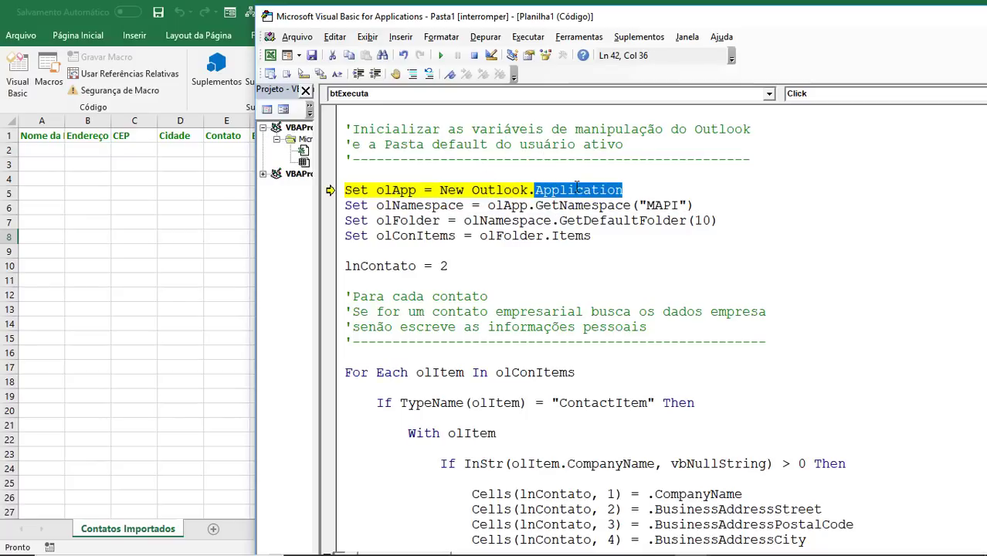
click(541, 220)
key(F5)
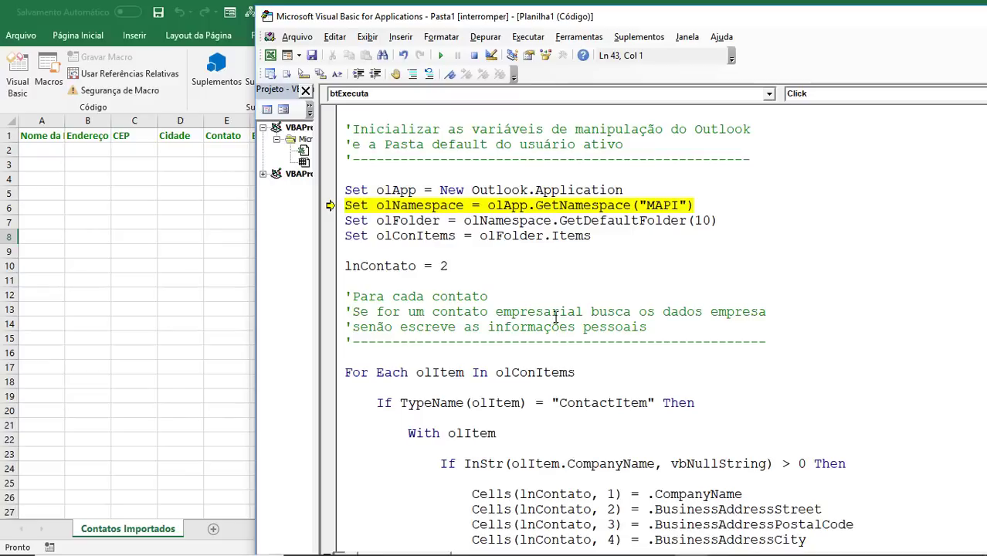
Step through the namespace, default contacts folder and olConItems lines.
key(F8)
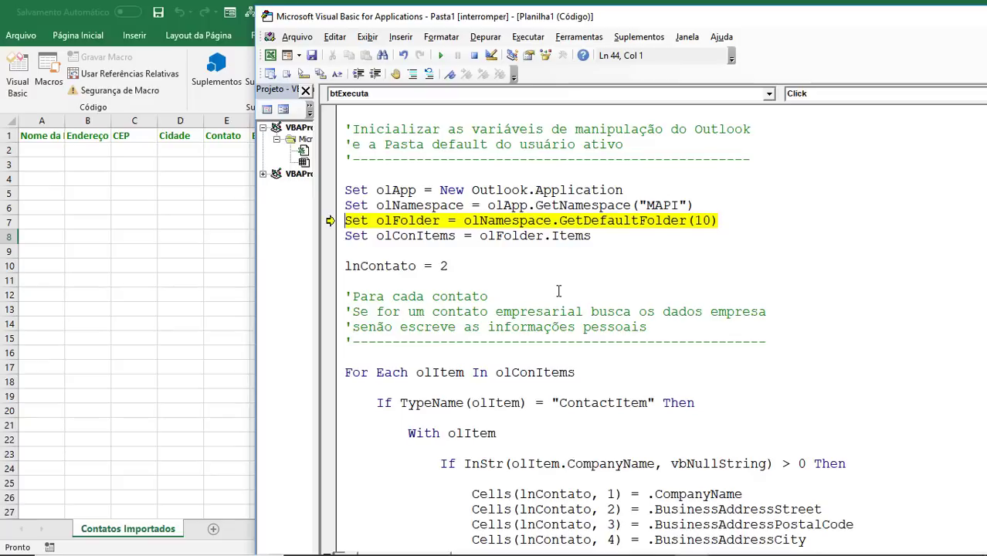
key(F8)
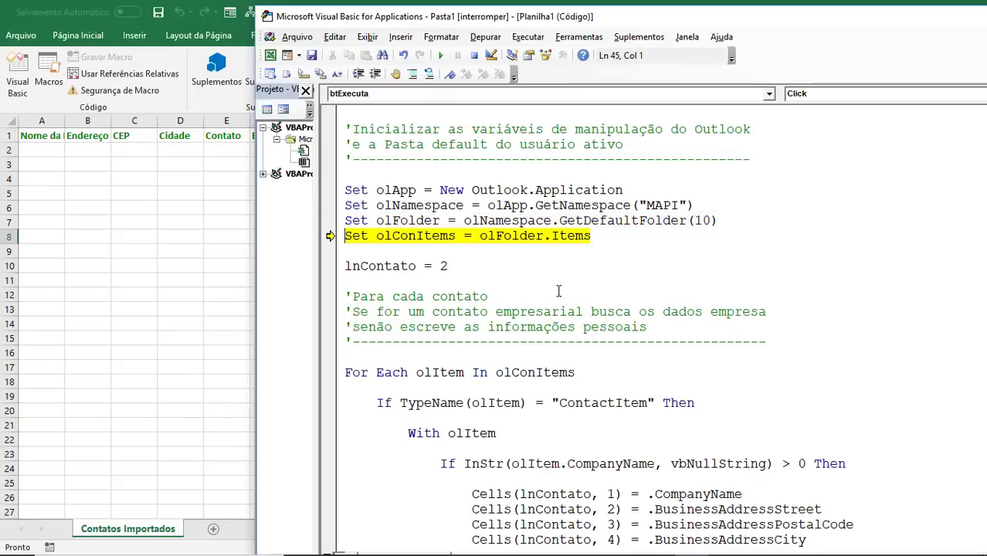
key(F8)
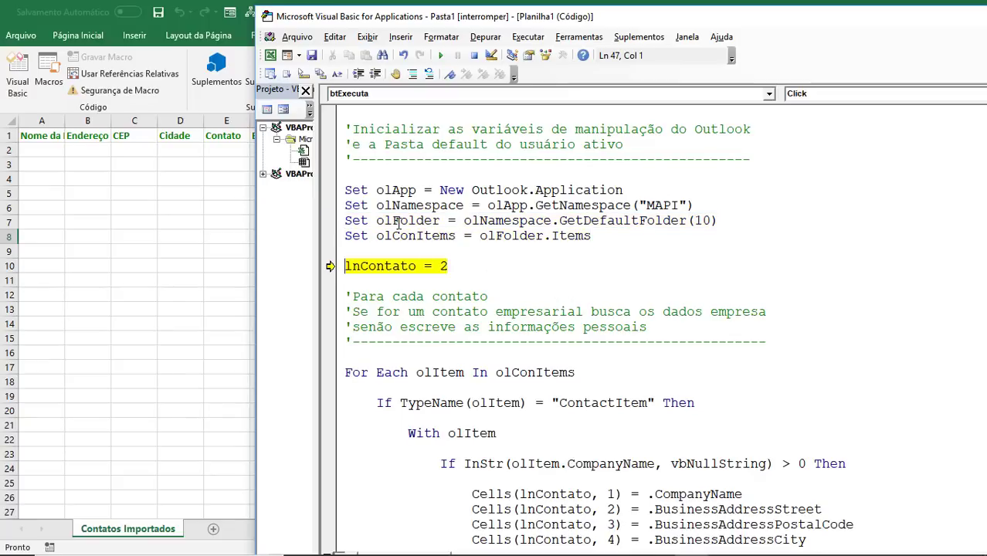
drag(375, 236, 456, 235)
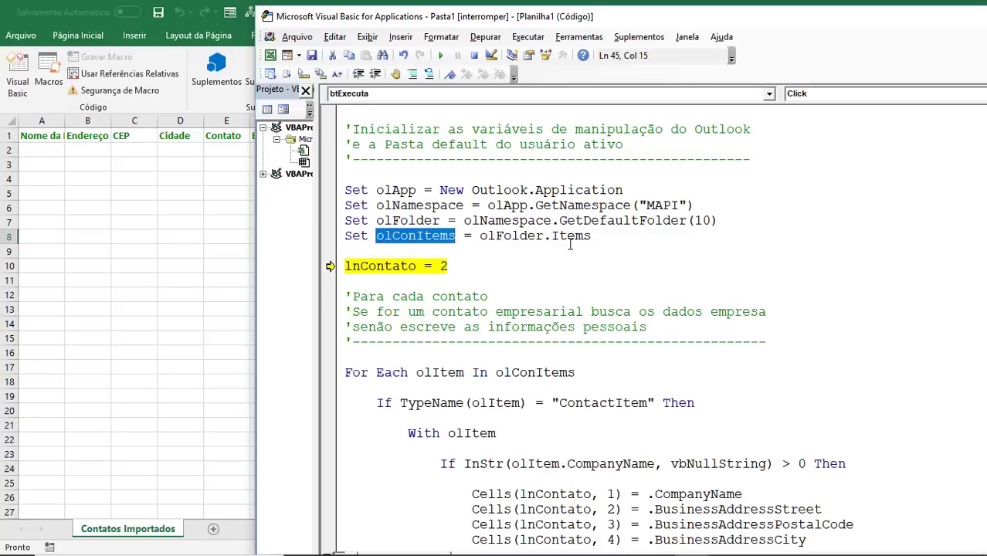
scroll(597, 361, down, 1)
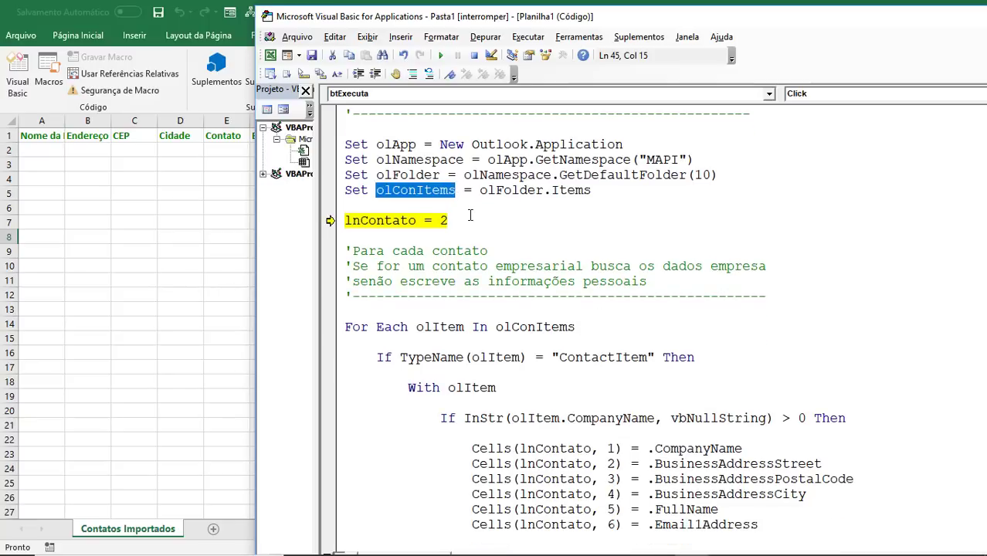
Step into the For Each contact loop and through the contact-type and company-name checks.
key(F8)
scroll(530, 306, down, 2)
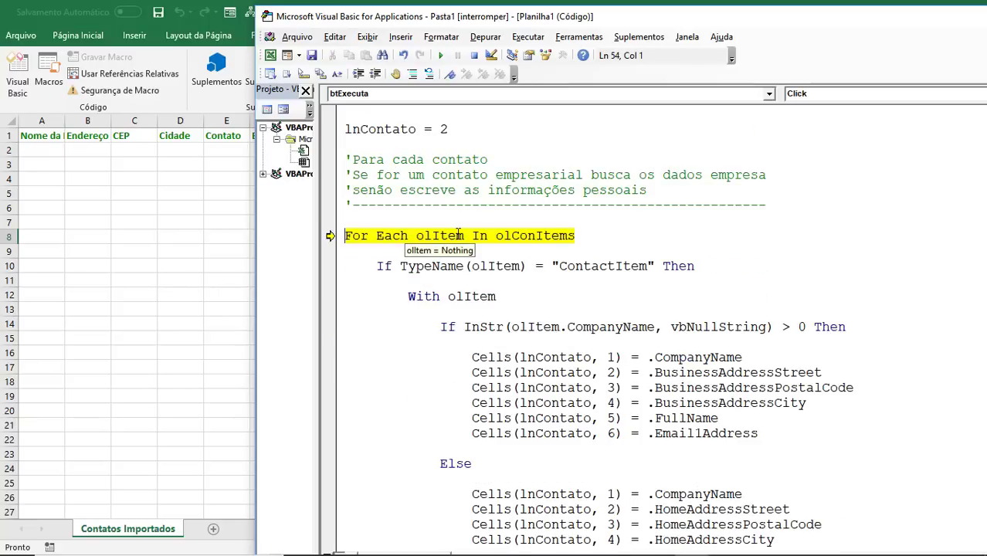
key(F8)
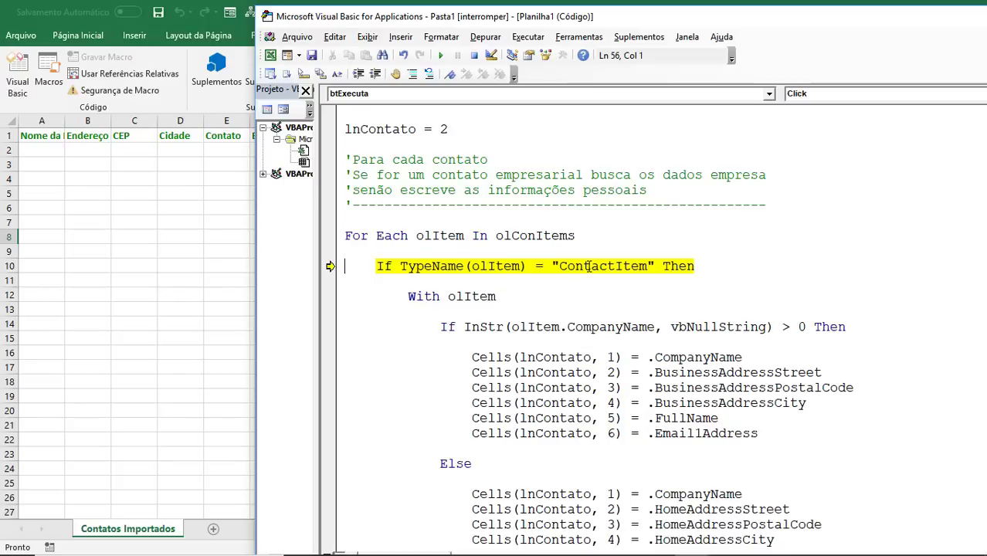
mouse_move(516, 266)
key(F8)
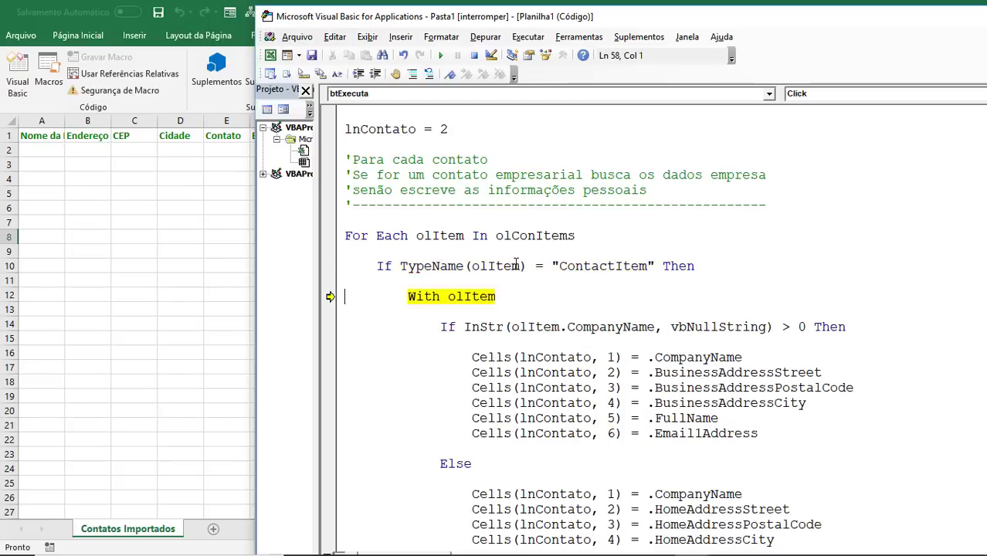
key(F8)
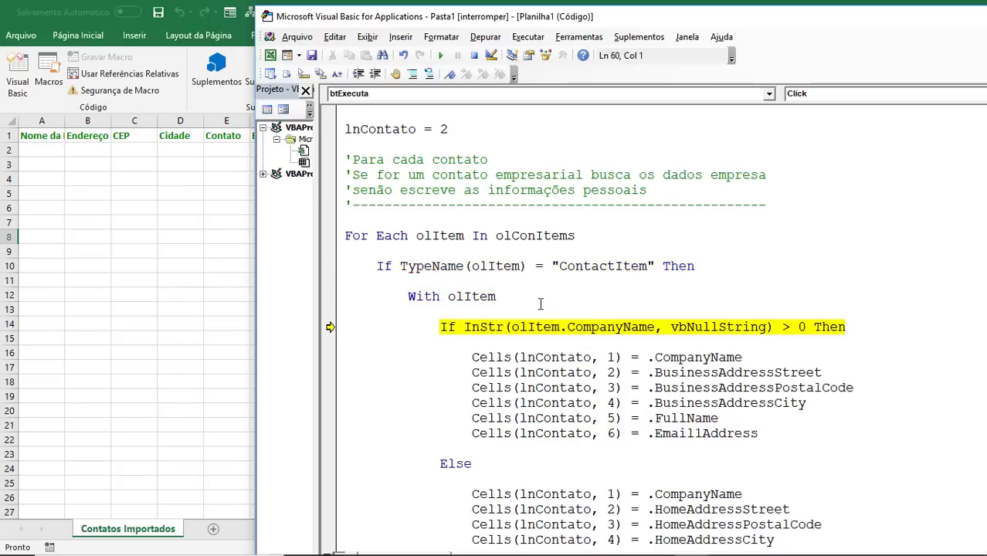
scroll(540, 303, down, 1)
scroll(541, 303, down, 1)
Step into the personal-contact Else branch and execute the first column assignment.
key(F8)
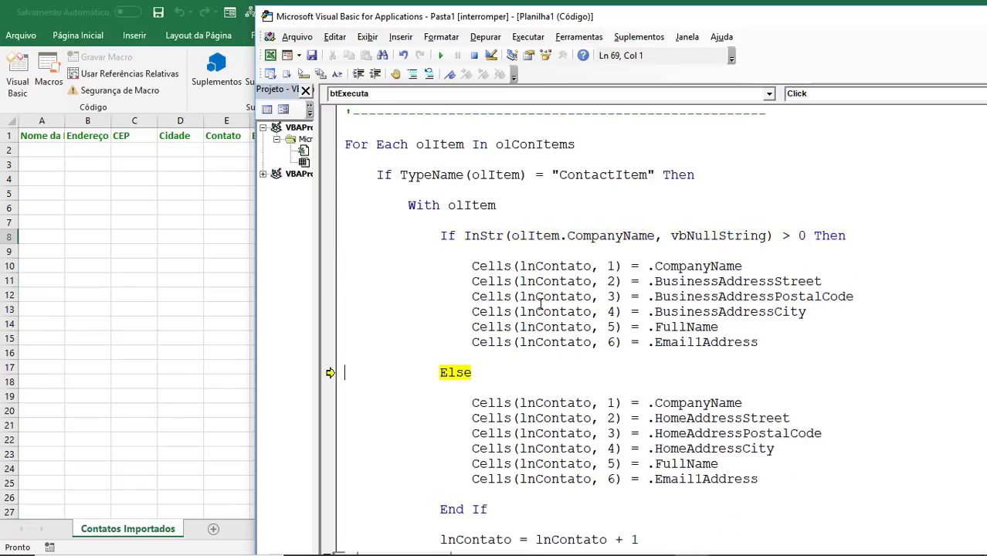
key(F8)
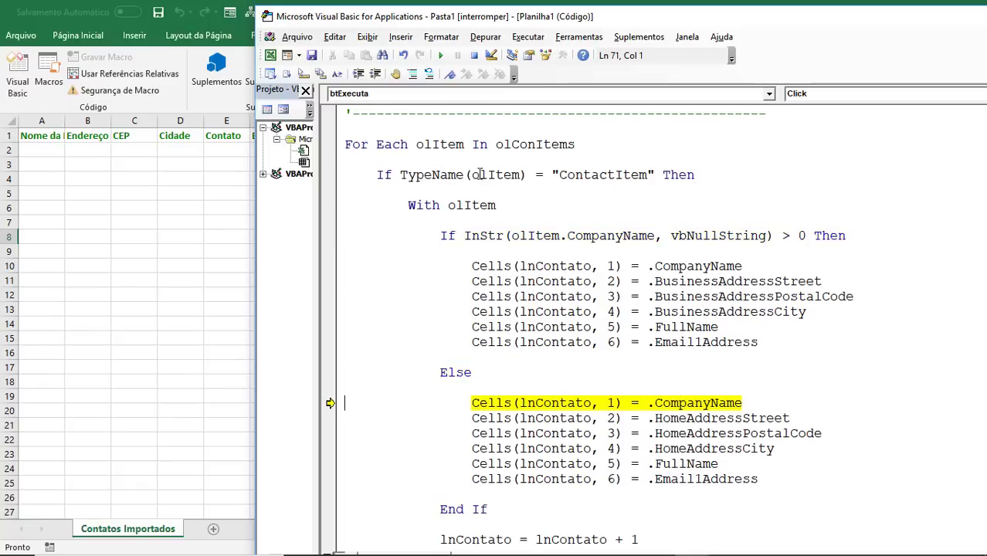
click(613, 236)
key(F8)
scroll(660, 351, down, 1)
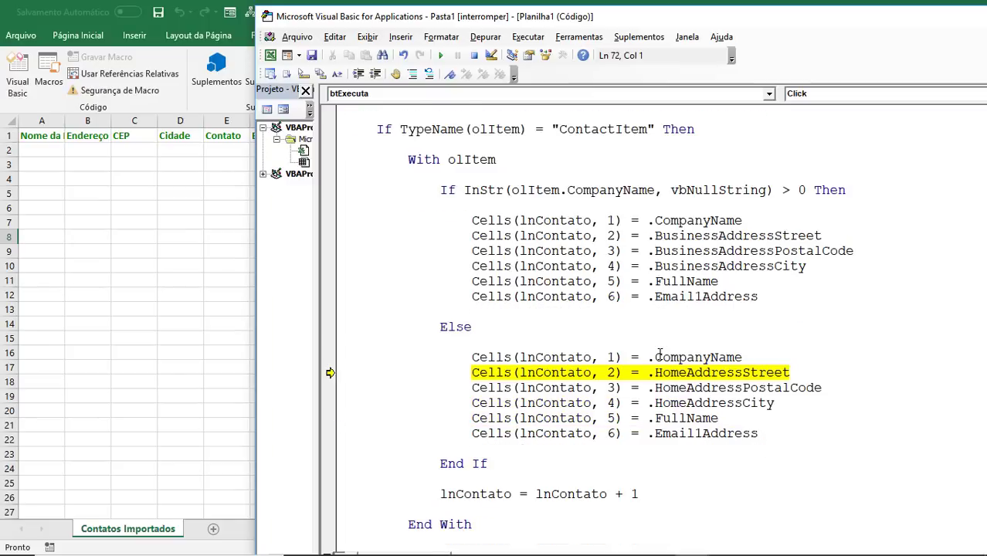
scroll(660, 353, down, 1)
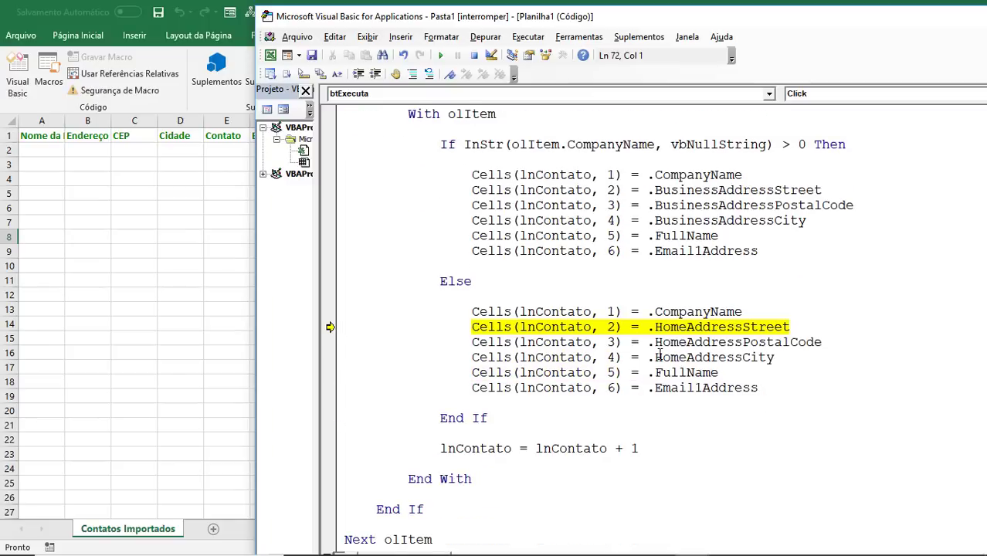
Replace .CompanyName with .FullName in the Else branch and step the name assignment.
double_click(718, 312)
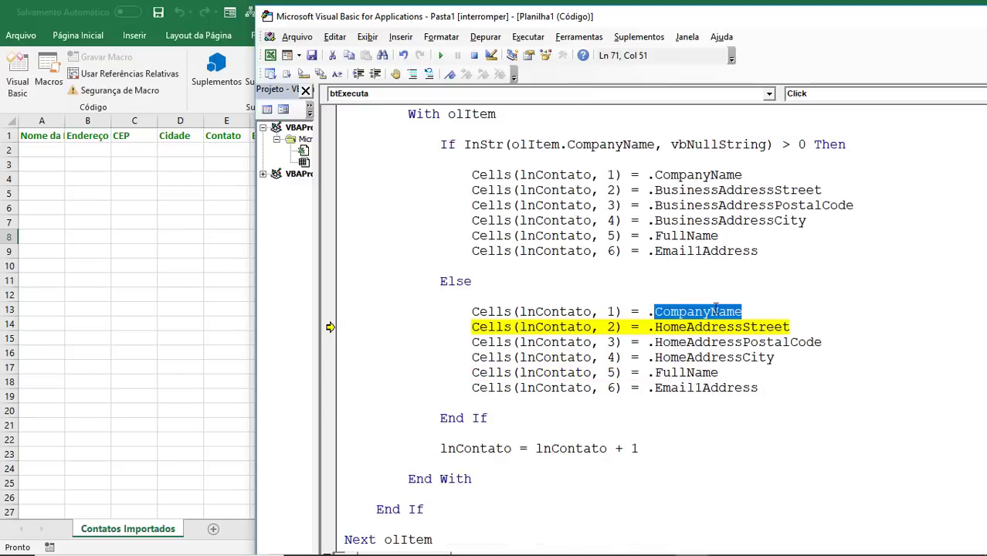
text(Full)
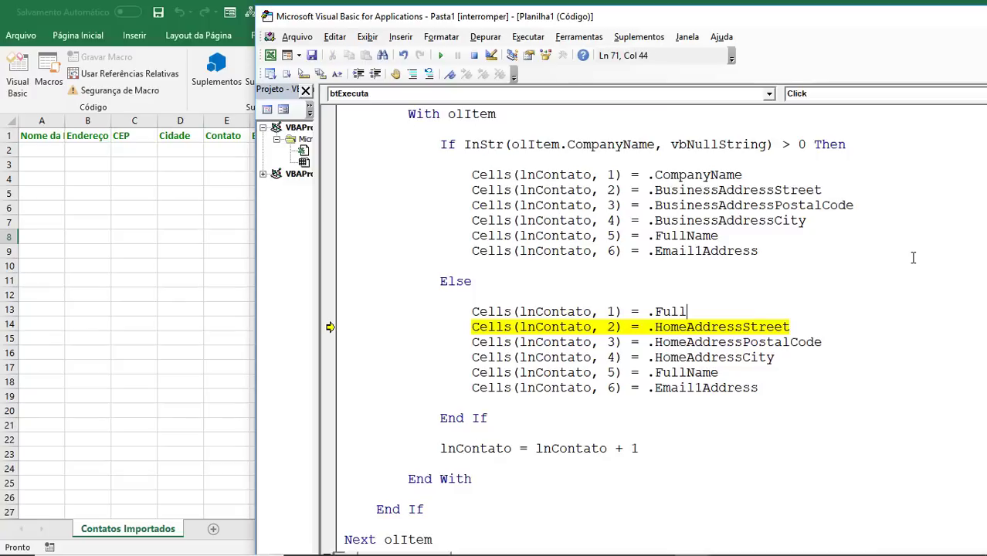
text(Name)
click(339, 326)
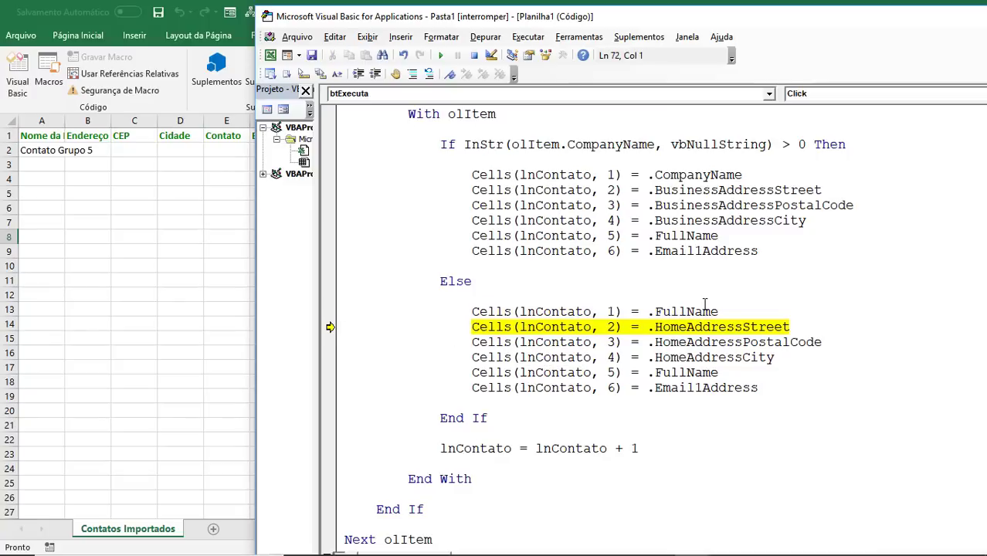
key(F8)
key(F8)
key(F8)
key(F8)
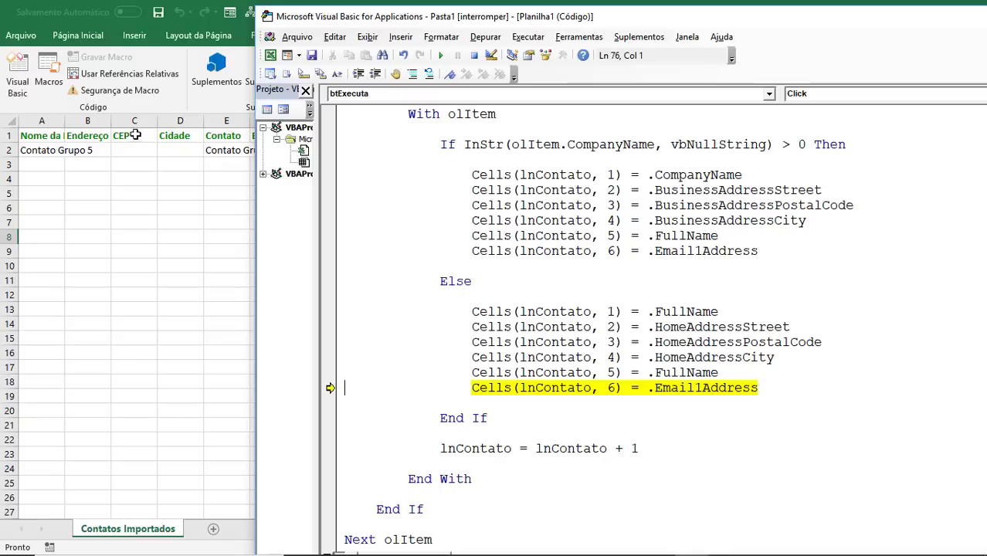
drag(365, 16, 444, 10)
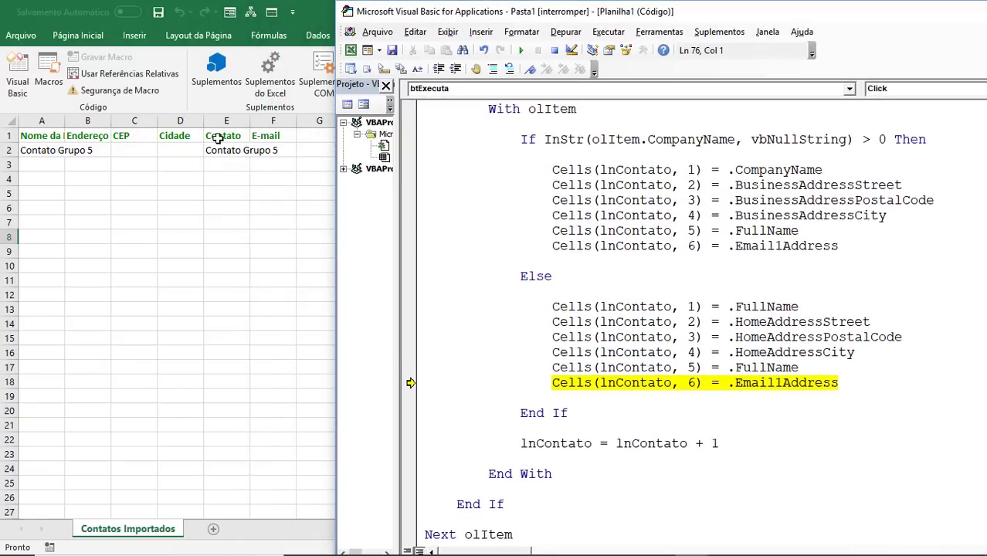
key(F8)
key(F8)
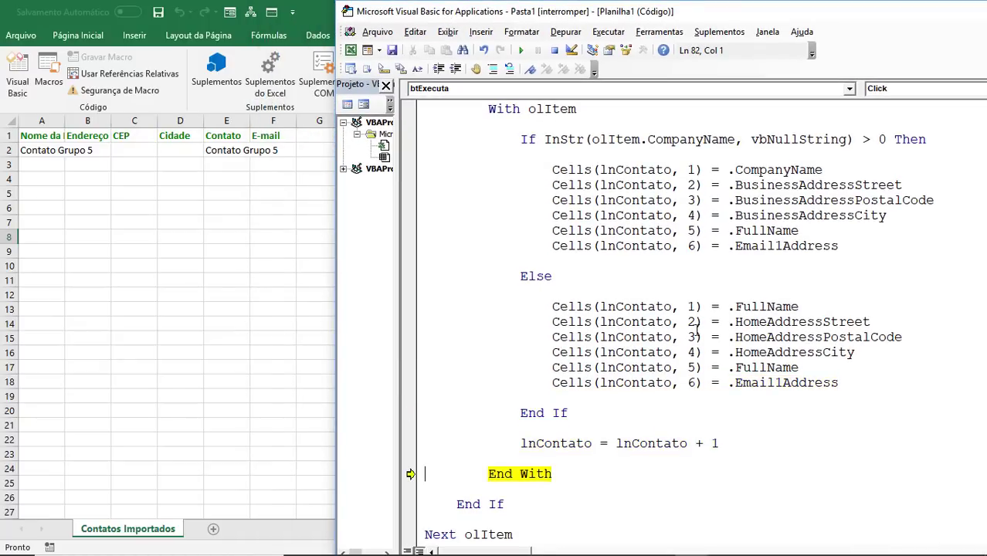
Run to End With per contact with Ctrl+F8, then finish with F5, filling rows 2–13.
click(498, 474)
key(ctrl+F8)
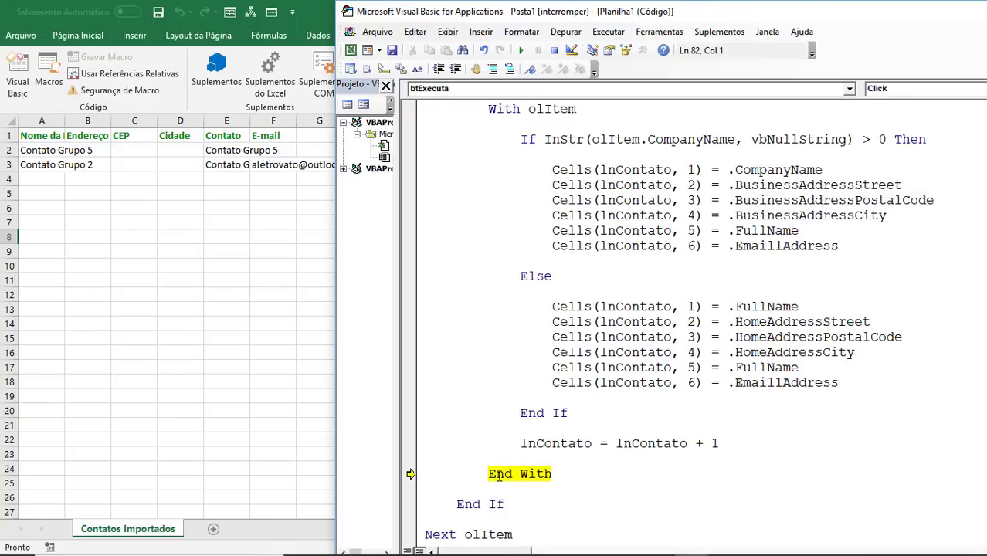
key(ctrl+F8)
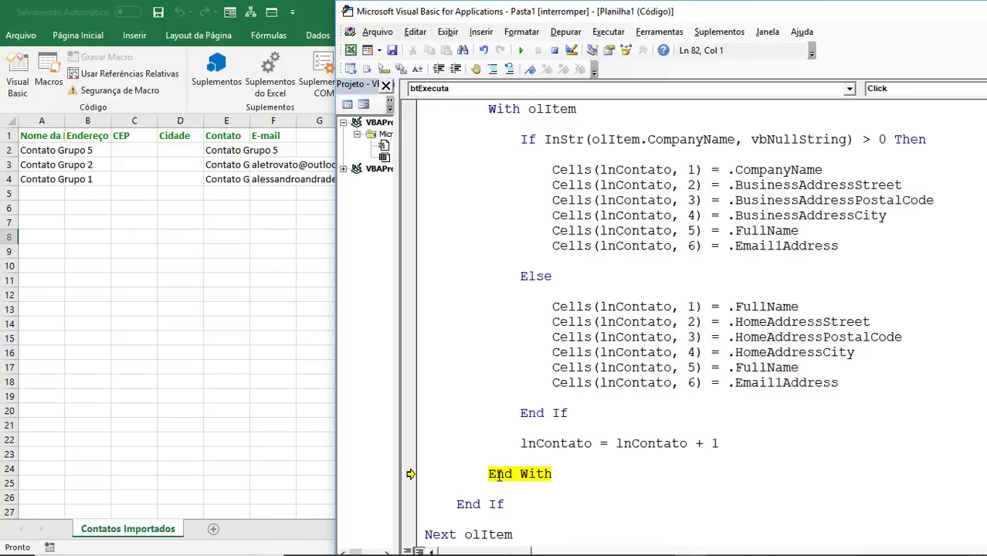
key(ctrl+F8)
key(ctrl+F8)
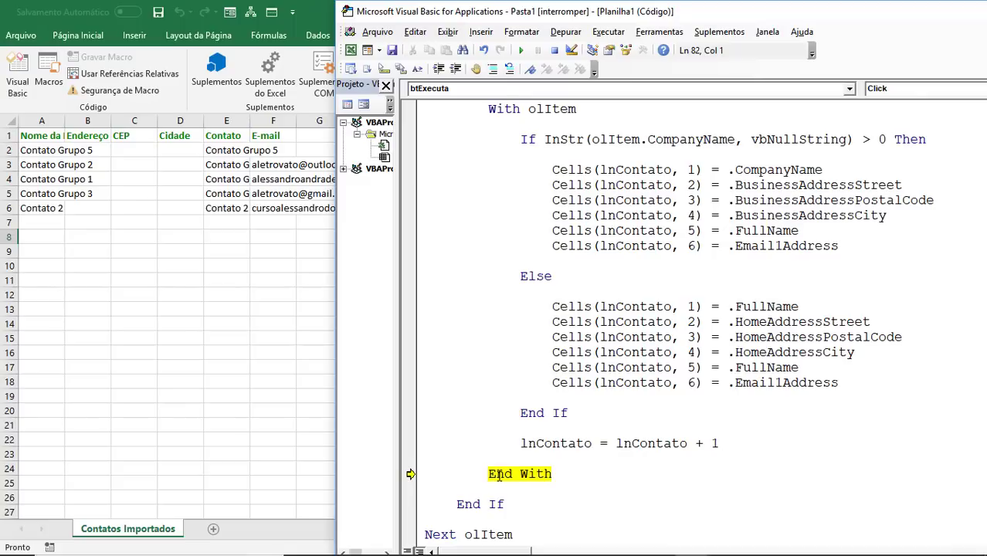
key(ctrl+F8)
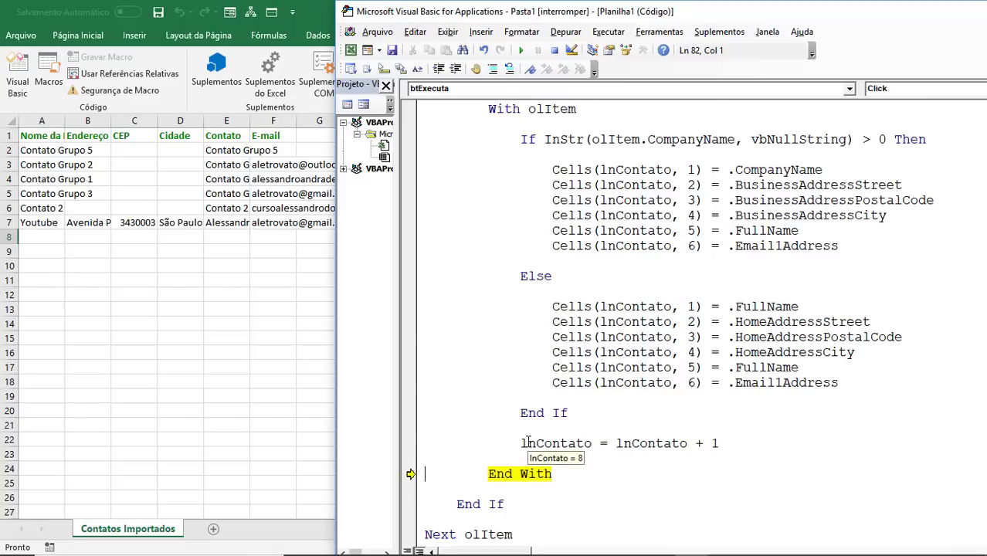
scroll(533, 444, down, 4)
scroll(551, 373, down, 2)
key(F5)
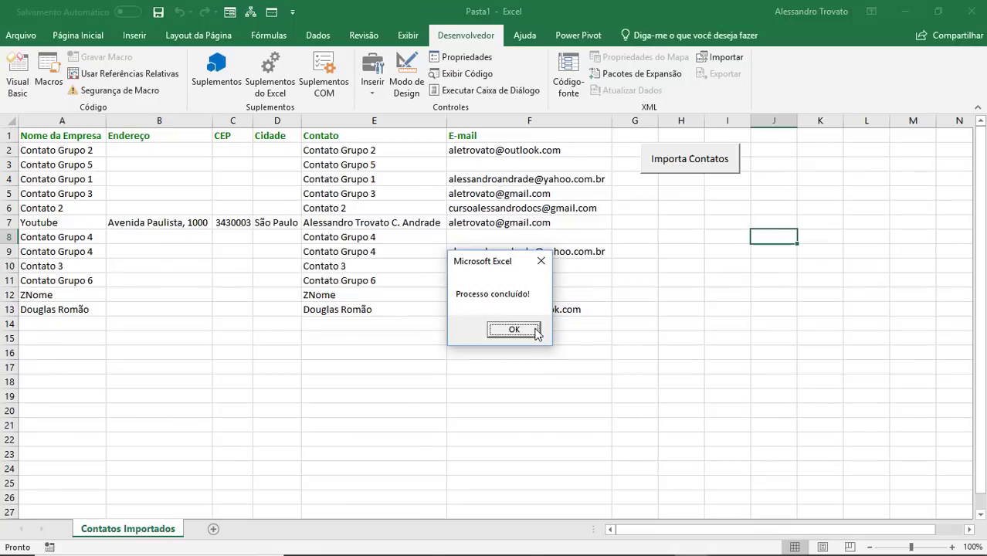
Dismiss the 'Processo concluído!' message and inspect the 12 imported contacts in rows 2–13.
click(533, 331)
click(326, 329)
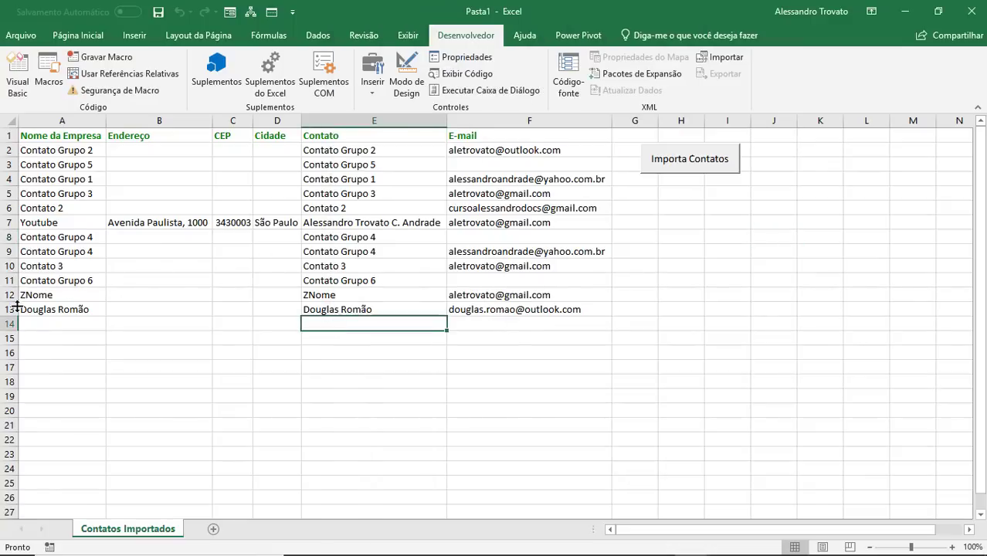
click(131, 265)
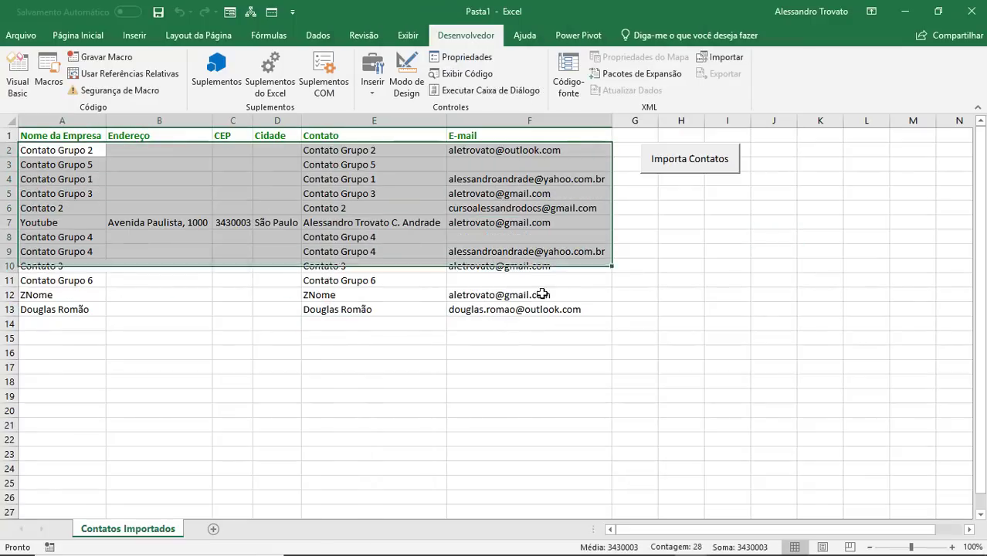
drag(414, 191, 545, 308)
click(374, 251)
click(259, 176)
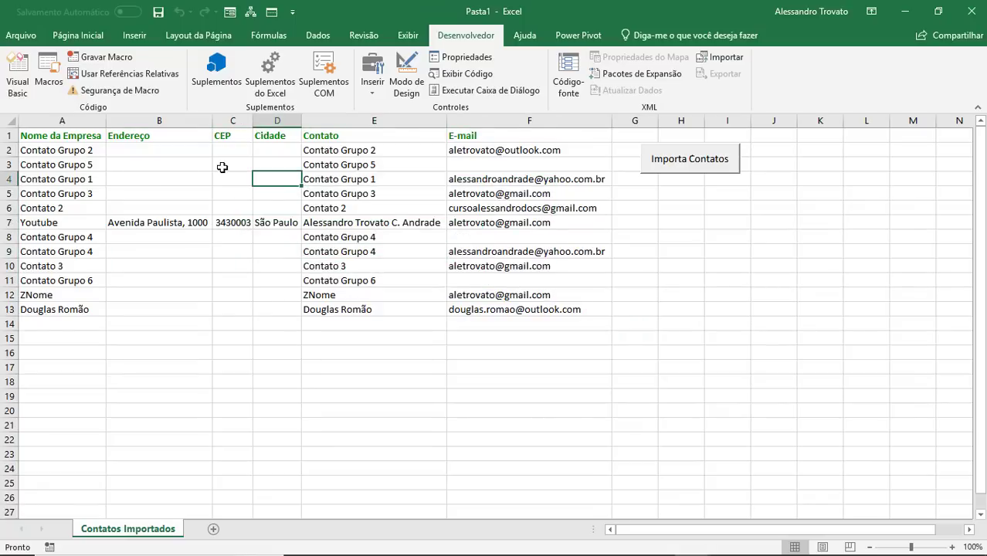
click(387, 181)
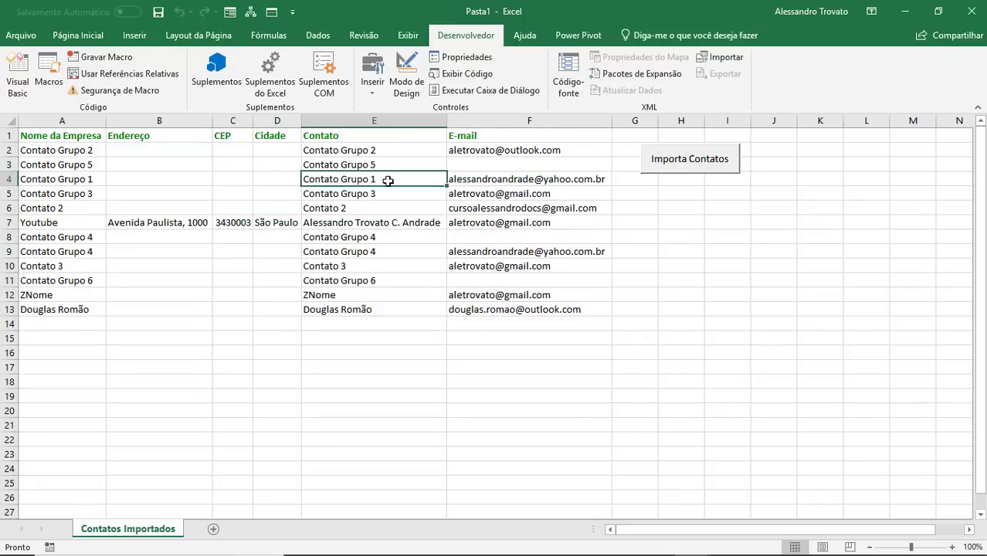
Minimize the VBA editor to bring the Contatos Importados sheet forward.
mouse_move(575, 549)
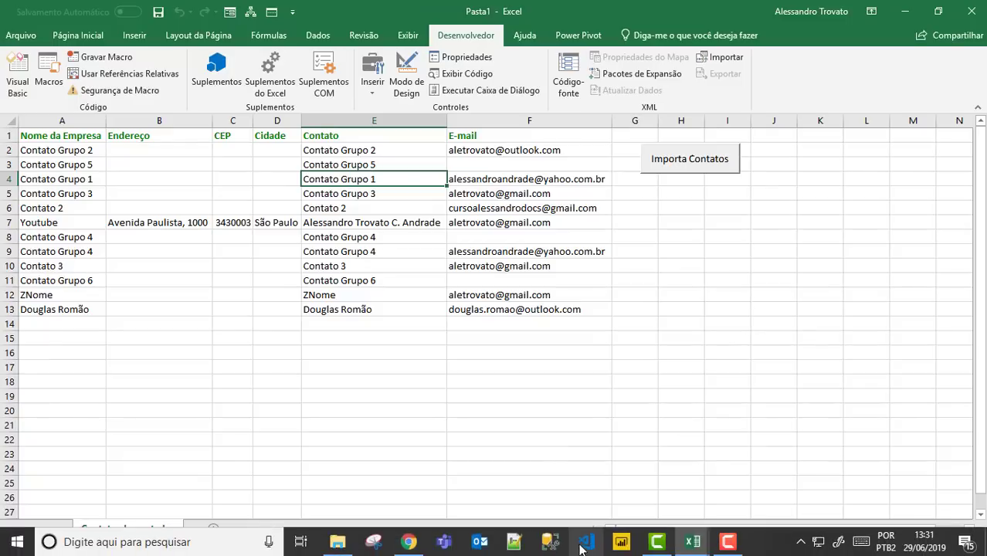
click(480, 544)
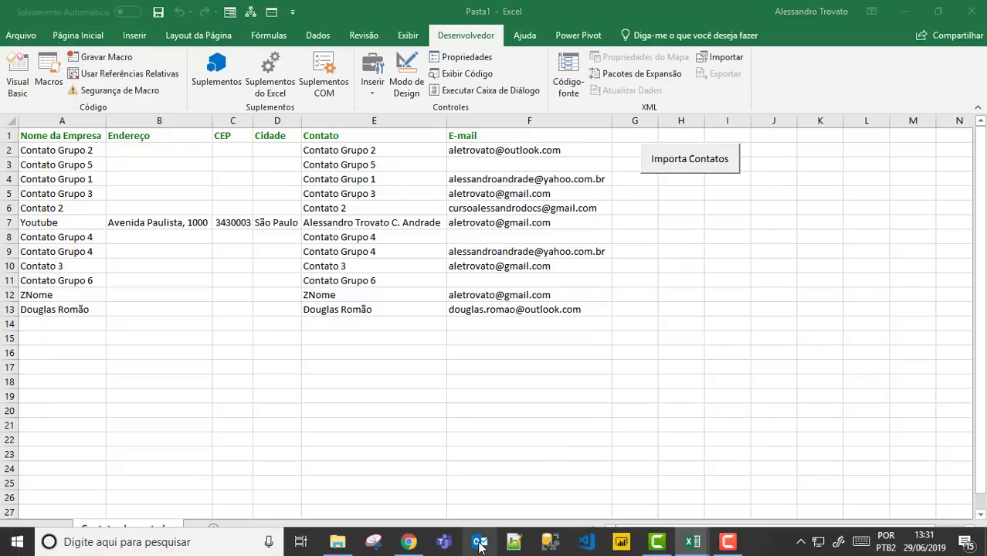
click(905, 11)
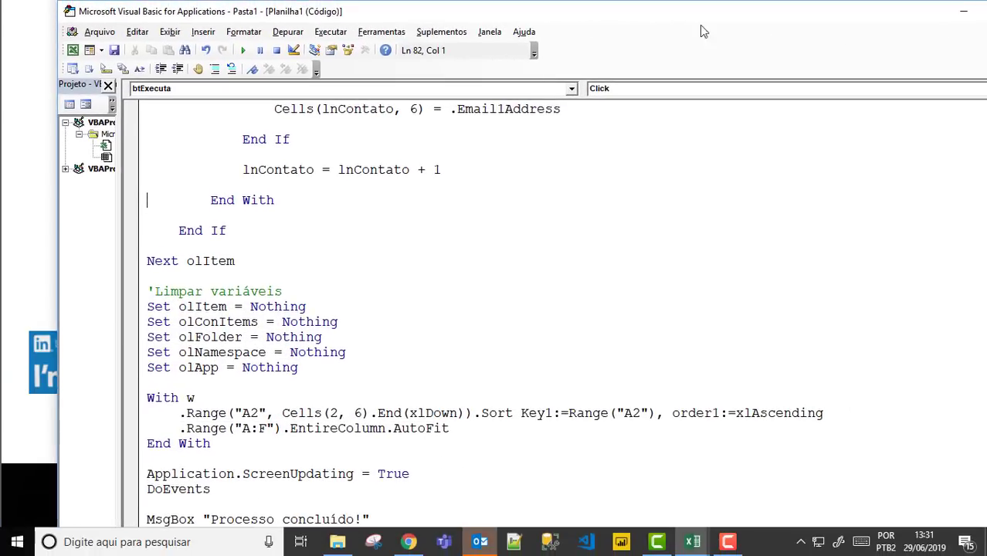
click(873, 12)
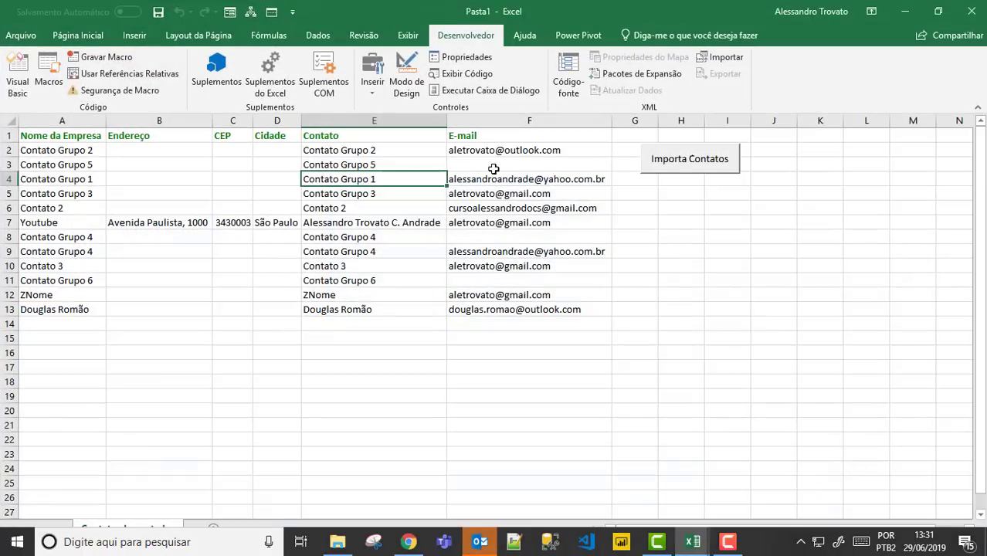
In the Save As dialog, browse to Documents > Youtube Vídeos > #205 project folder.
click(641, 371)
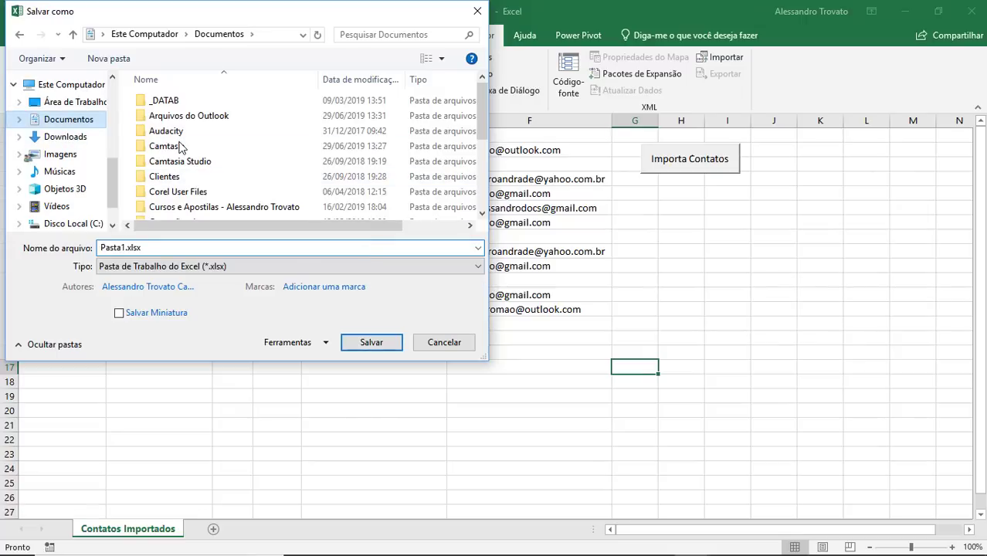
scroll(193, 166, down, 5)
click(199, 197)
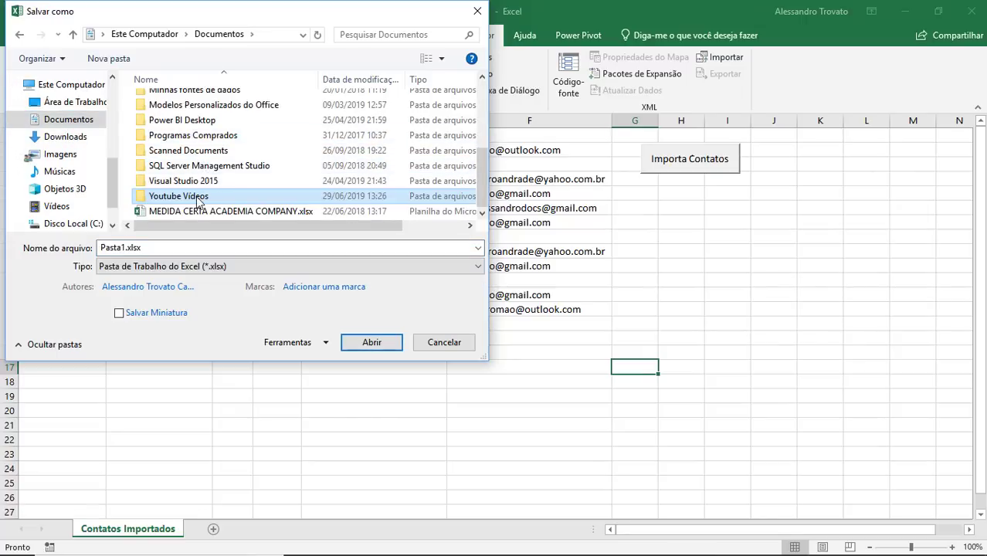
double_click(199, 199)
scroll(261, 182, down, 3)
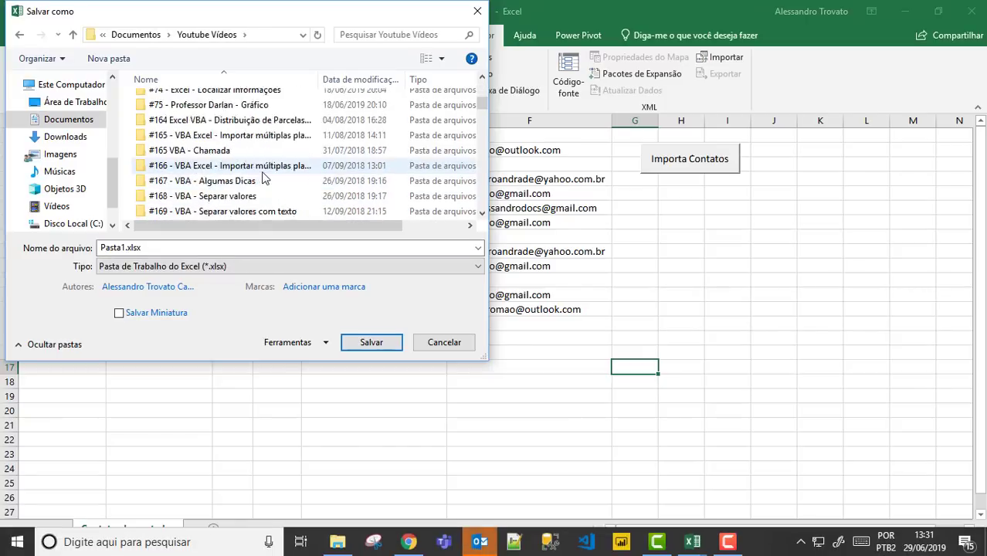
scroll(262, 178, down, 3)
scroll(262, 177, down, 1)
scroll(261, 177, up, 1)
double_click(231, 138)
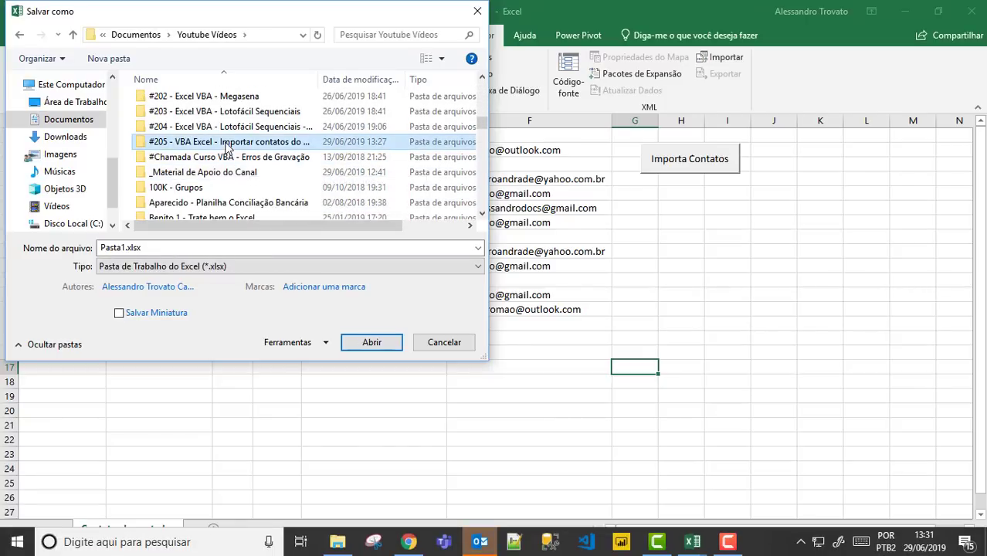
Save the workbook as '#205 VBA' in the macro-enabled .xlsm format.
double_click(167, 252)
text(#205 VBA)
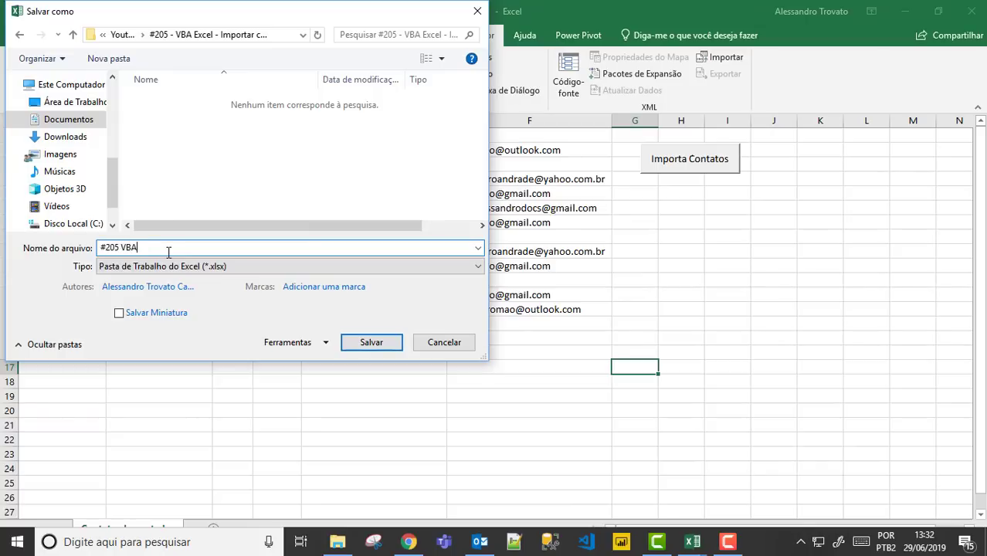
click(255, 266)
click(306, 19)
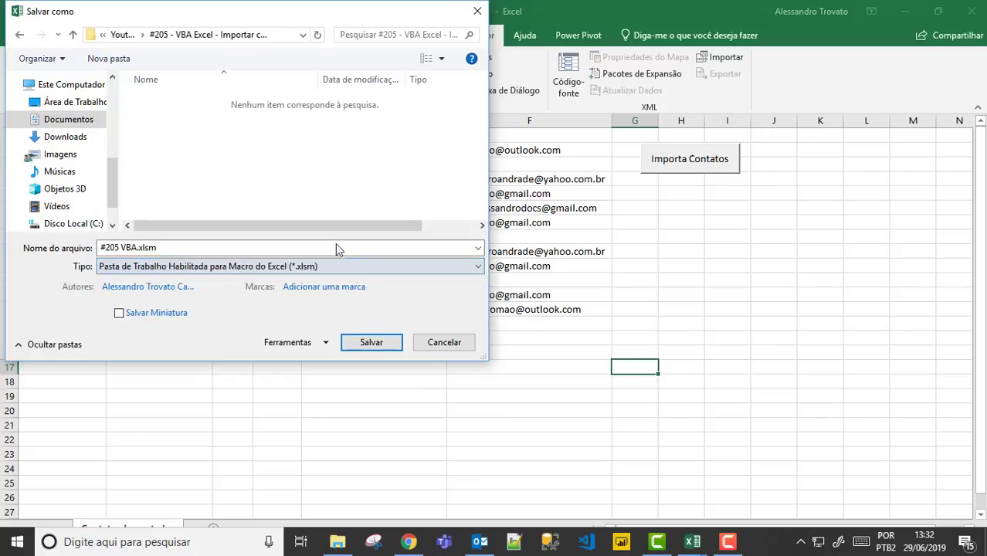
click(371, 342)
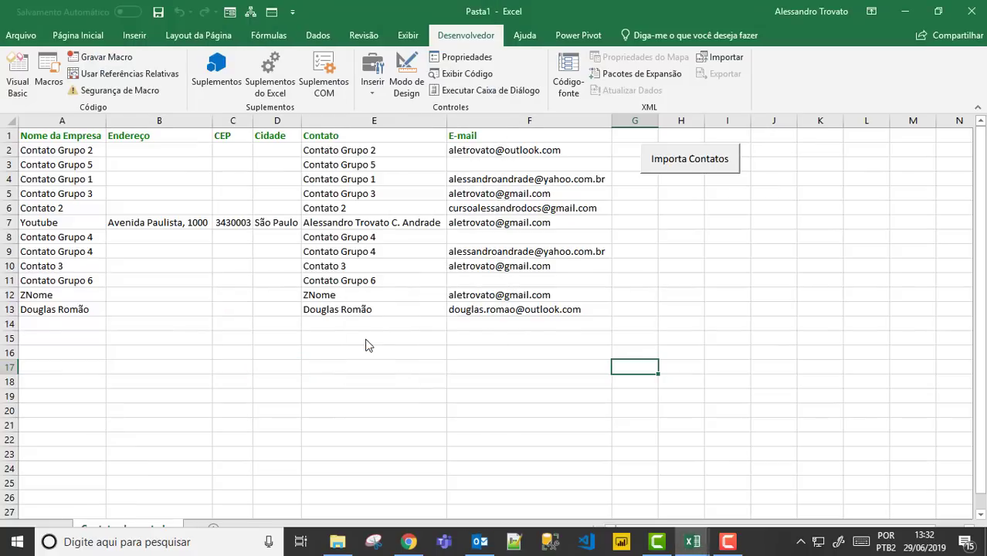
click(905, 12)
Switch Outlook to the Contatos folder in People view and scroll through the contacts.
click(280, 212)
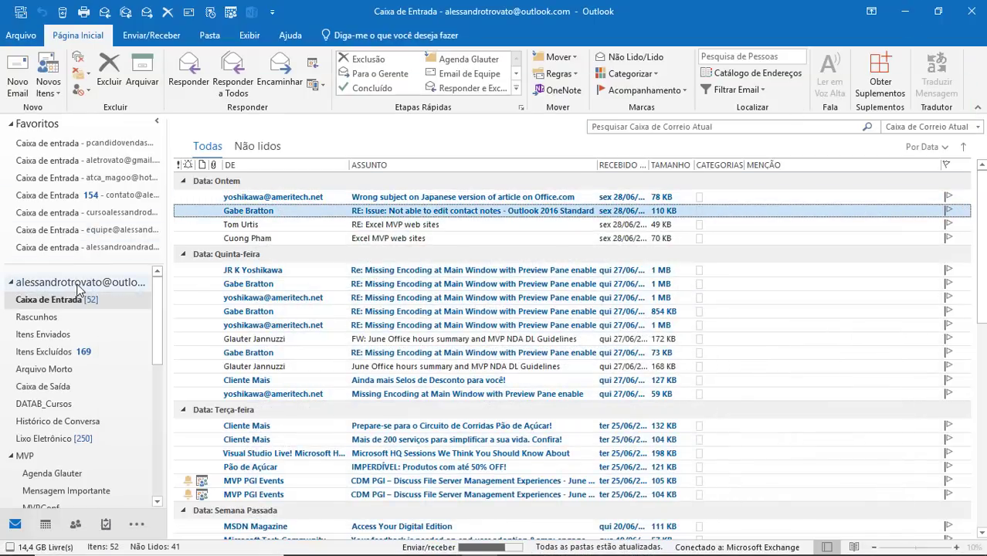
click(107, 283)
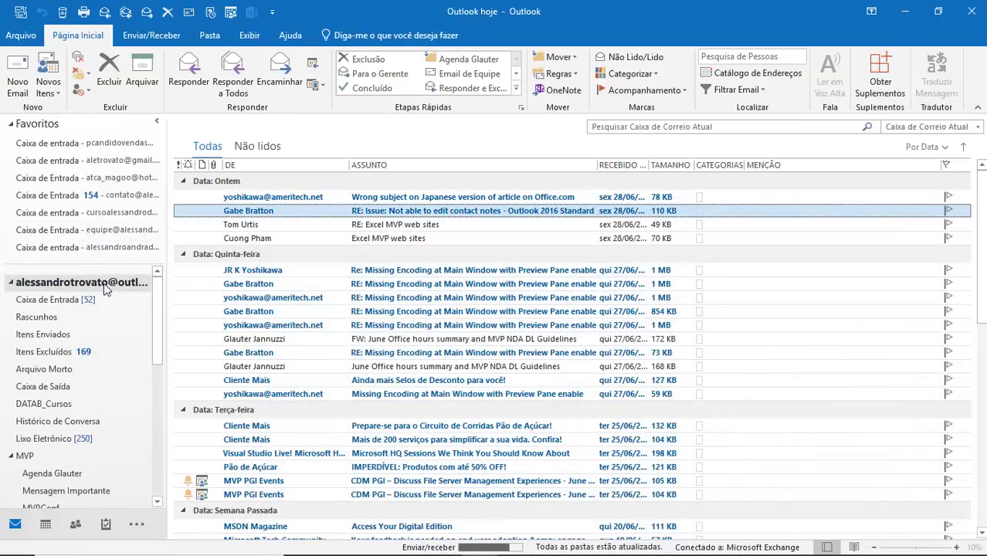
click(71, 525)
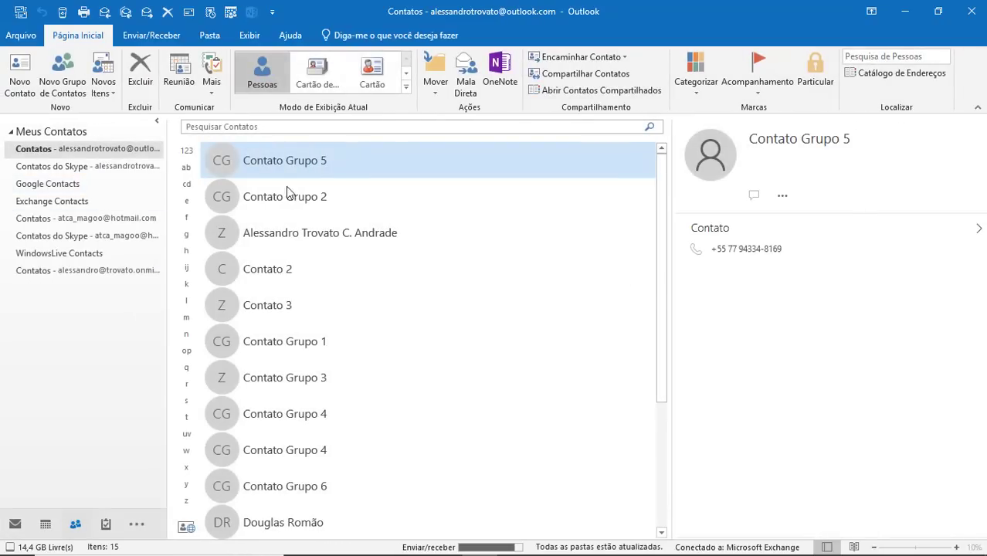
click(311, 240)
scroll(343, 244, down, 1)
scroll(344, 244, down, 1)
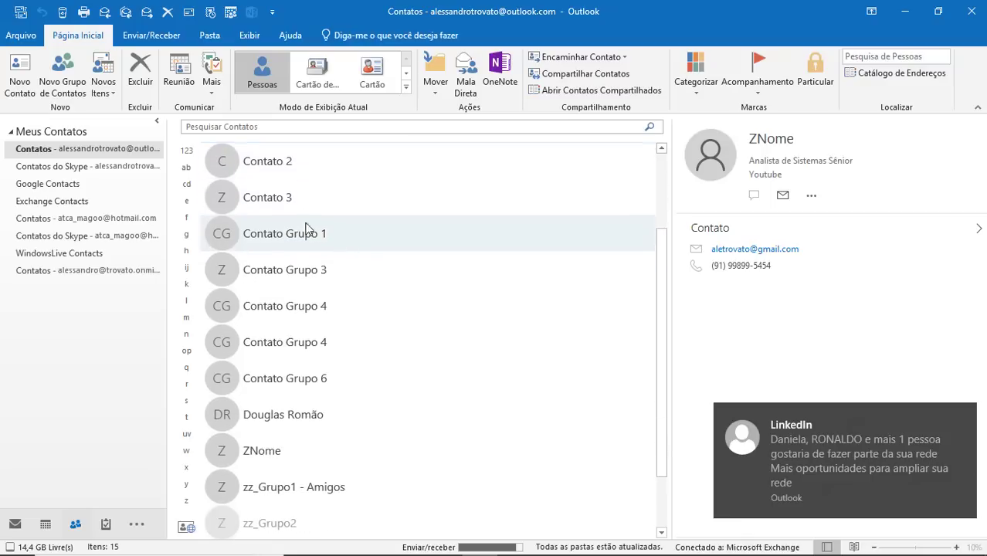
scroll(296, 324, down, 1)
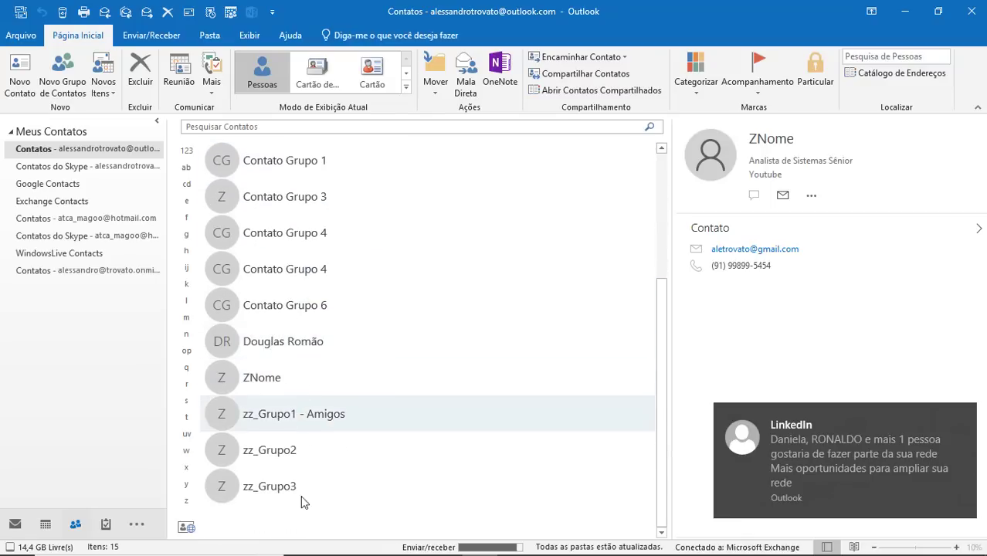
Preview the ZNome contact and the zz_Grupo1 - Amigos and zz_Grupo2 groups, then open and close a contact card.
click(321, 349)
click(321, 376)
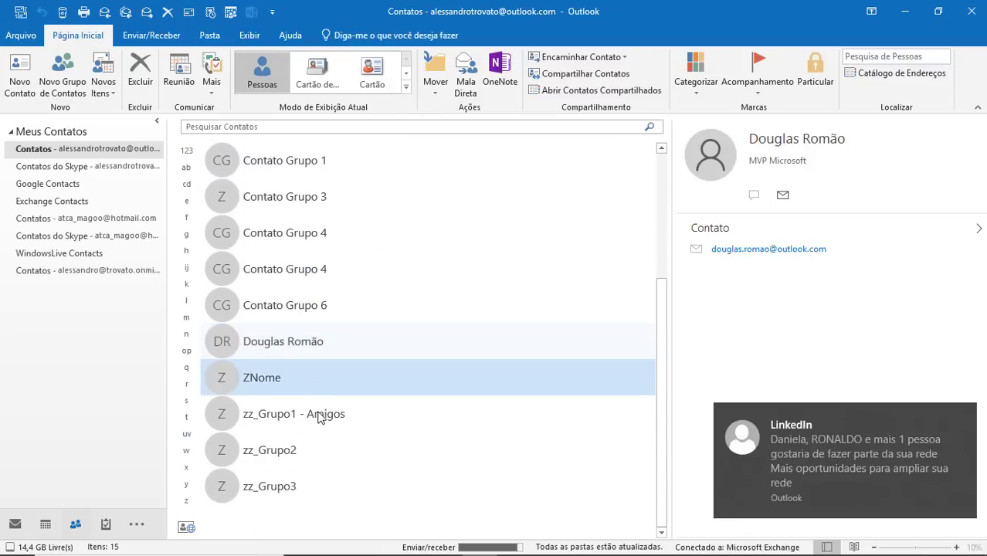
click(320, 417)
click(313, 442)
scroll(311, 397, up, 3)
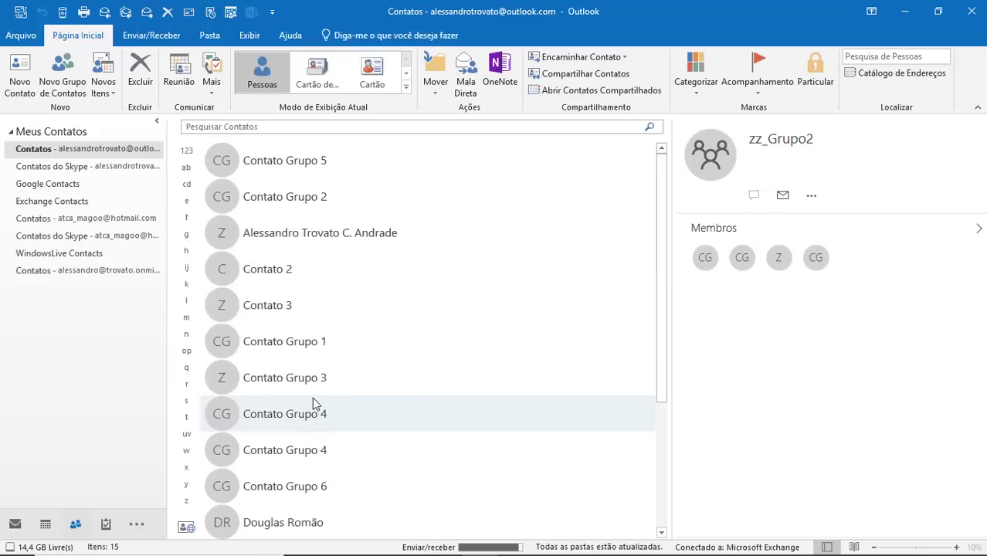
click(306, 252)
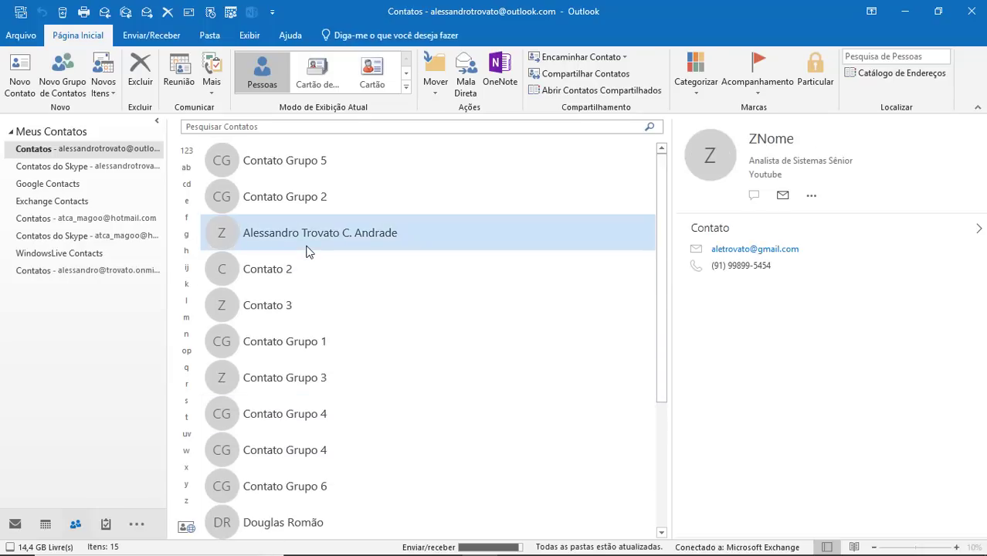
double_click(304, 225)
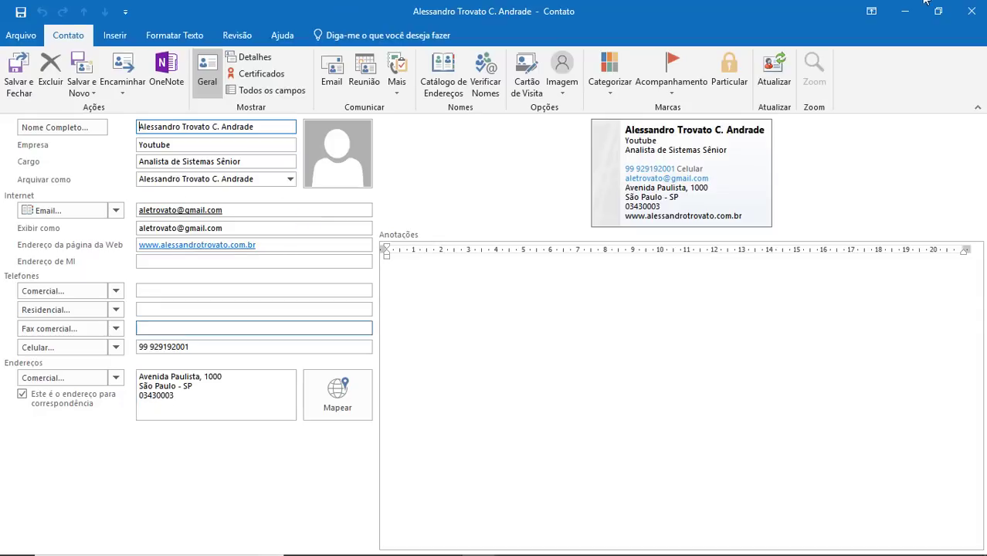
click(982, 7)
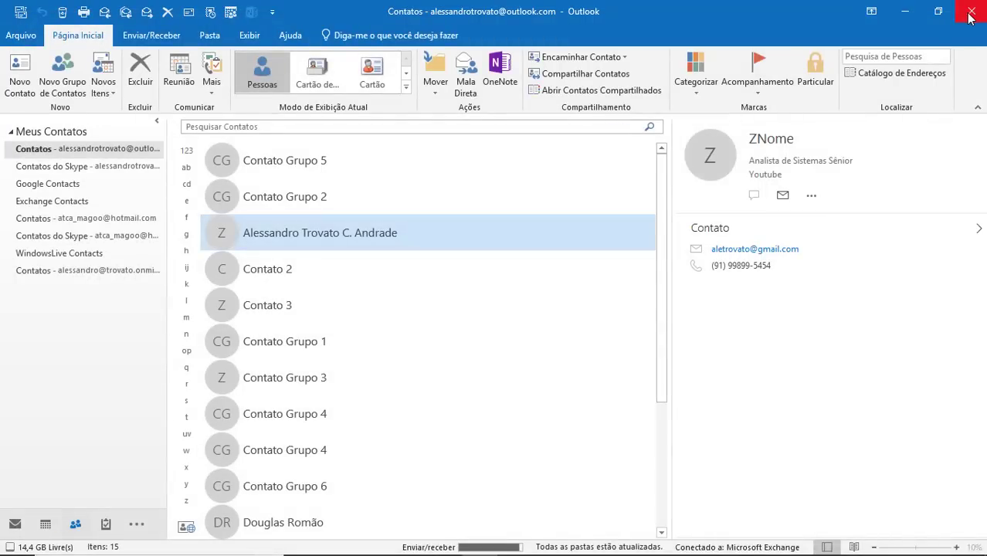